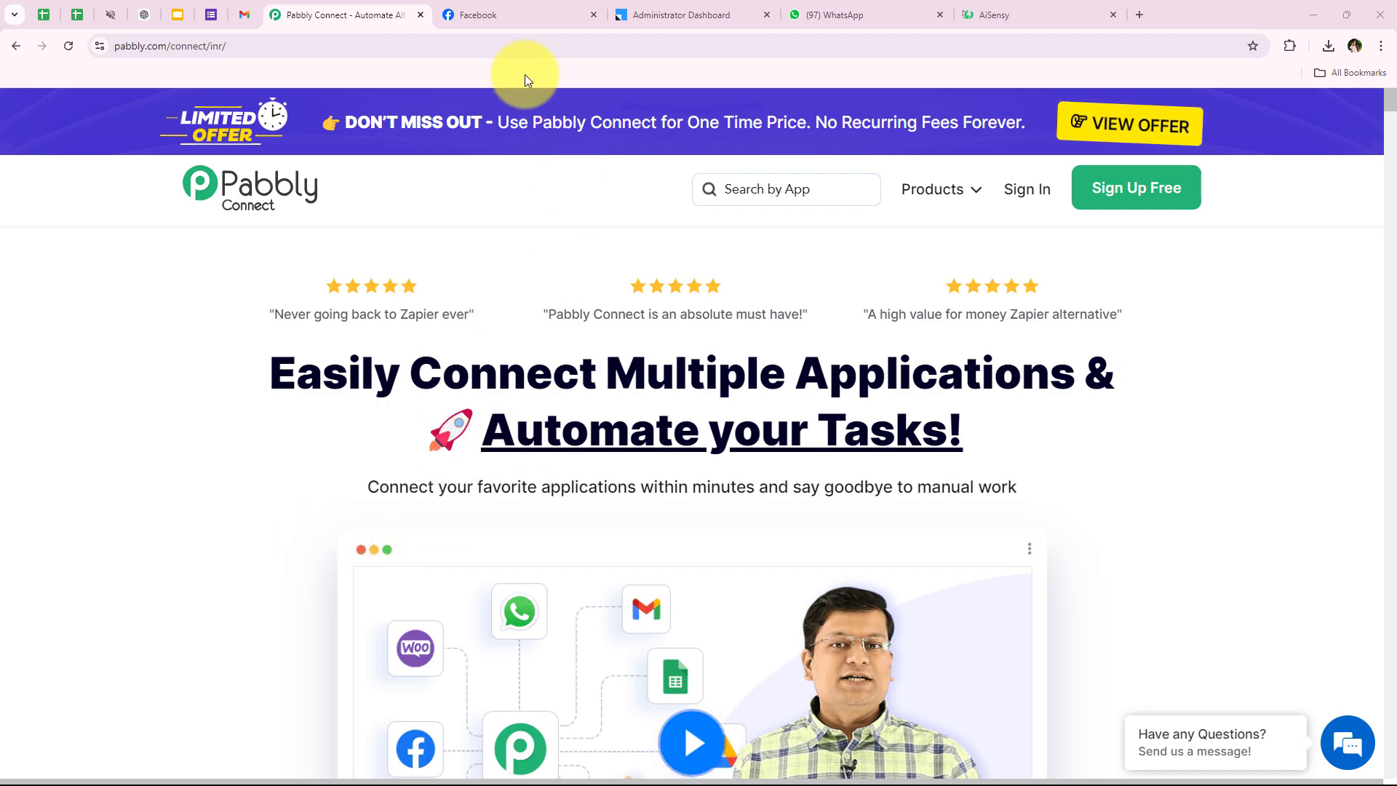
Look over the Facebook page and LeadSquared dashboard, ending on AiSensy's WhatsApp real-estate welcome chat.
{"action": "left_click", "coordinate": [522, 14]}
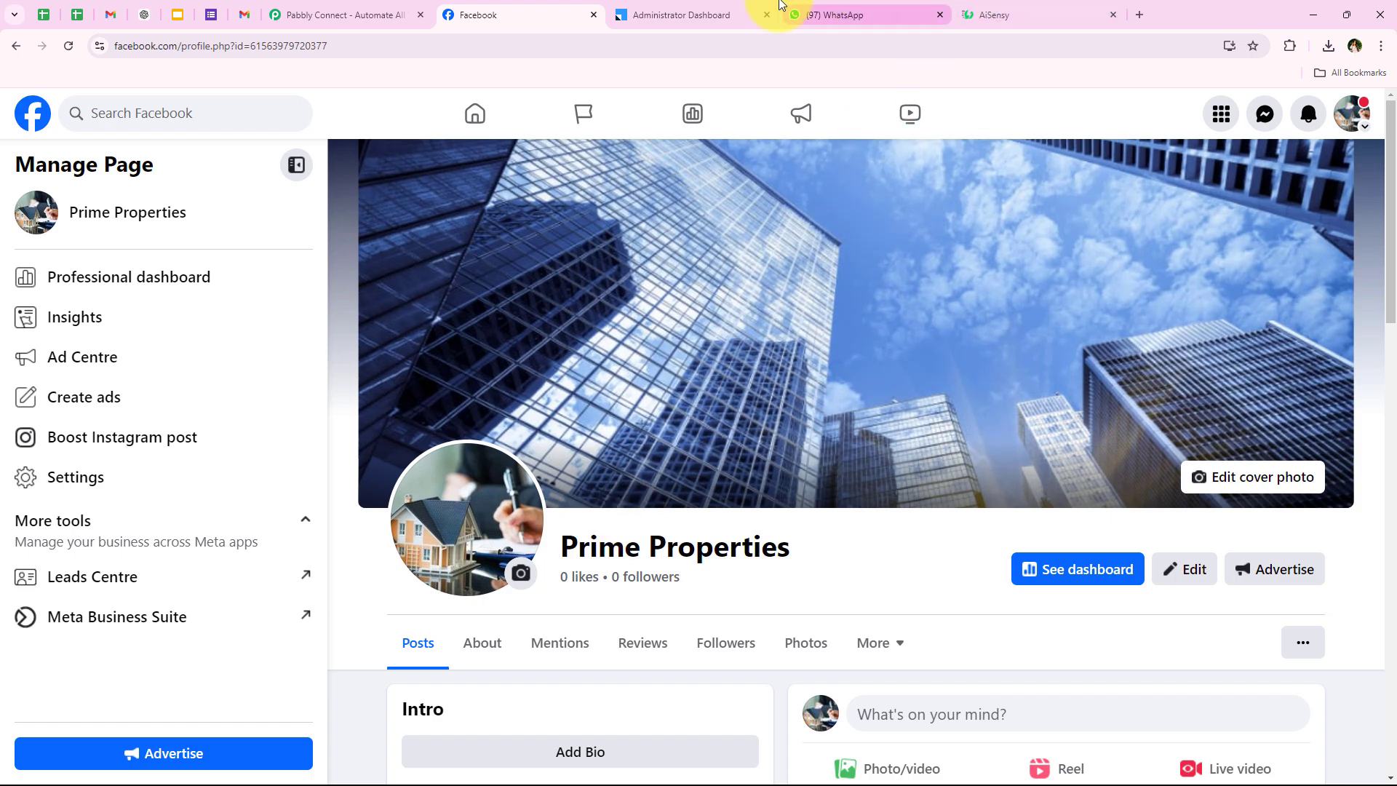
{"action": "left_click", "coordinate": [751, 10]}
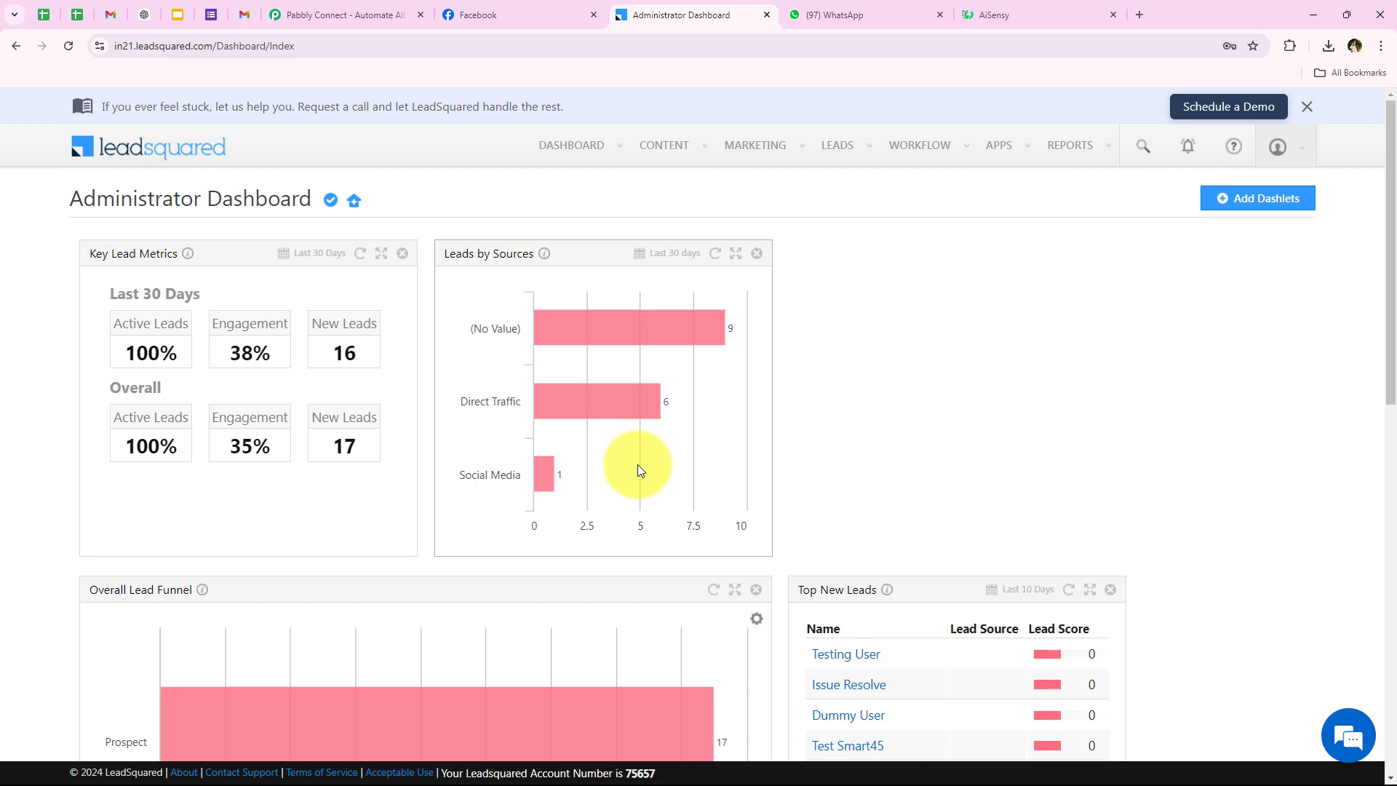
{"action": "left_click", "coordinate": [837, 14]}
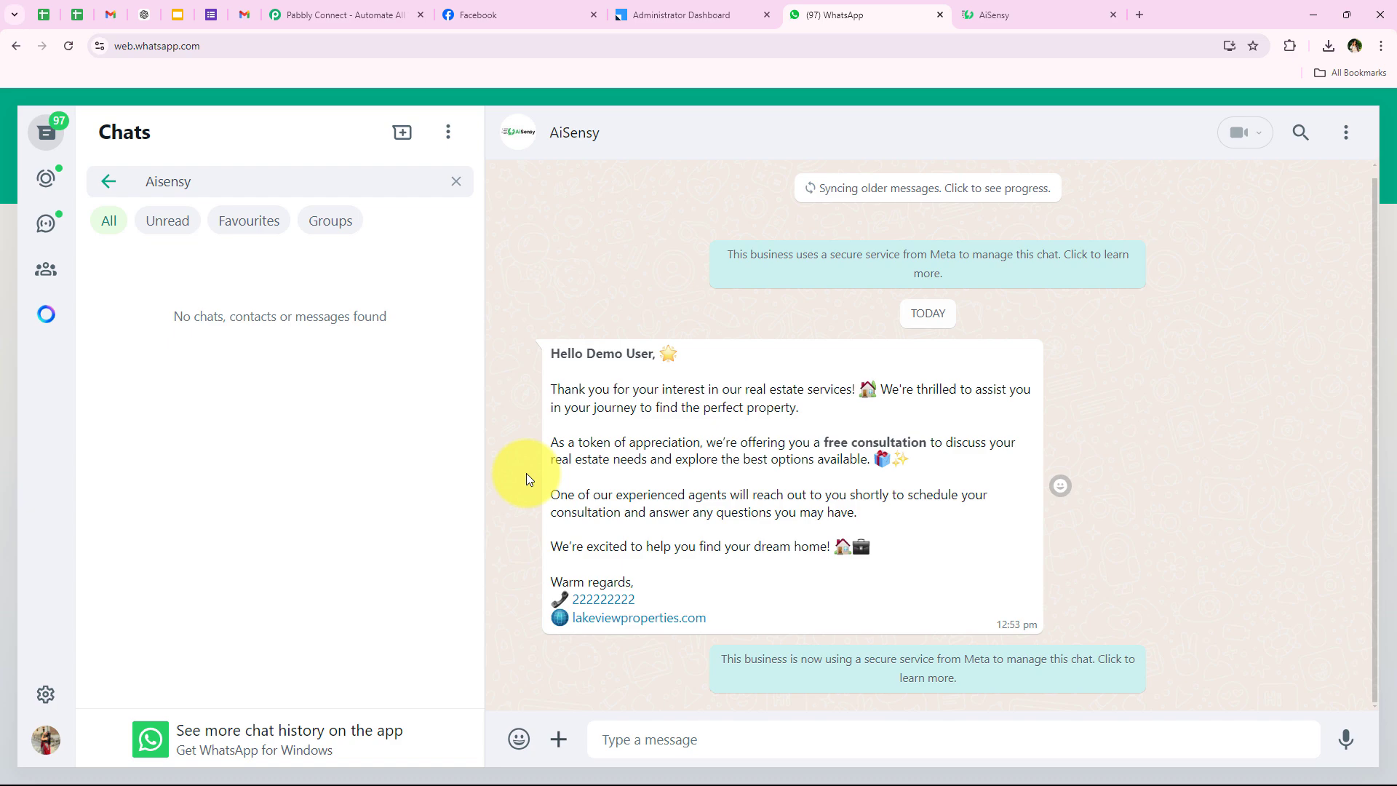
Switch from WhatsApp Web back to the Pabbly Connect homepage tab.
{"action": "left_click", "coordinate": [354, 10]}
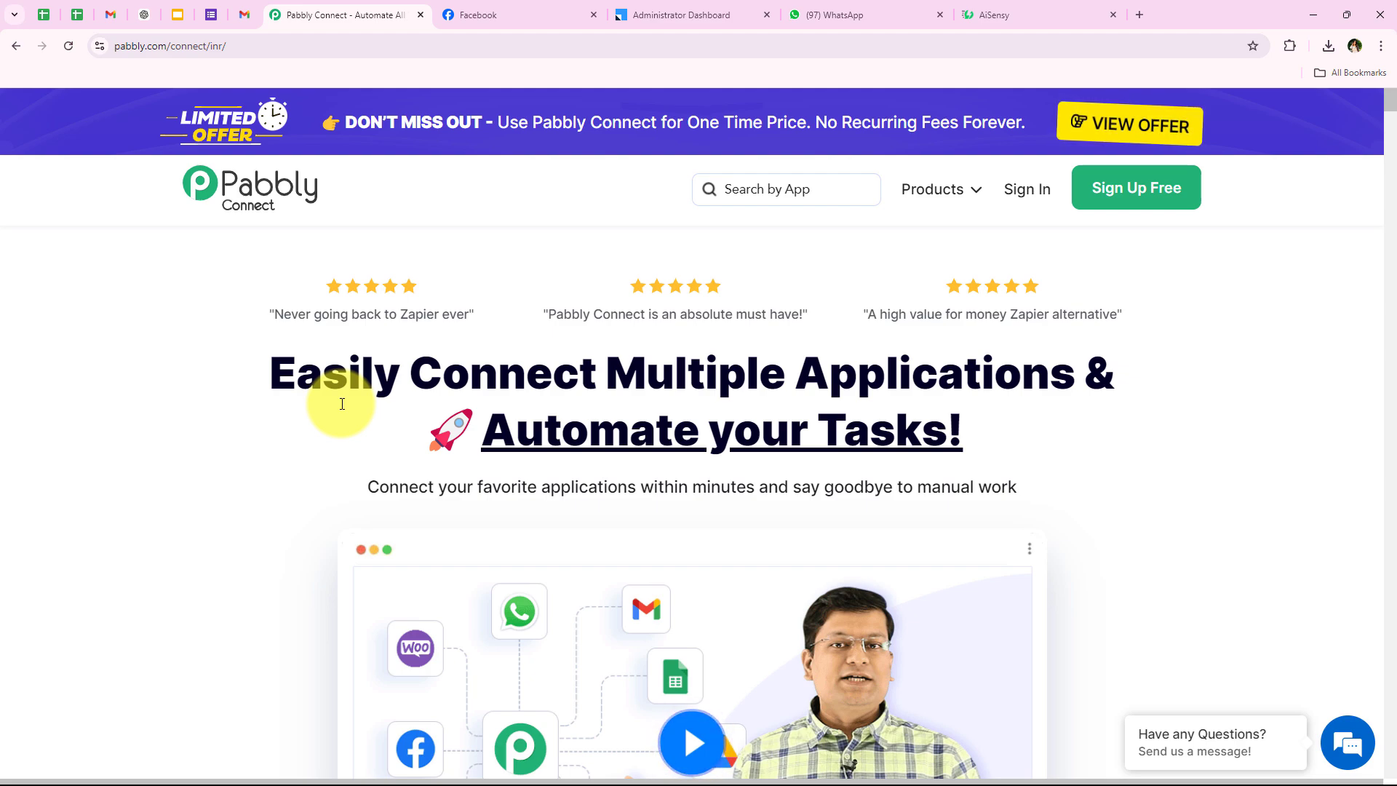
Sign in to Pabbly and launch Pabbly Connect from the All Pabbly Apps page.
{"action": "left_click", "coordinate": [333, 45]}
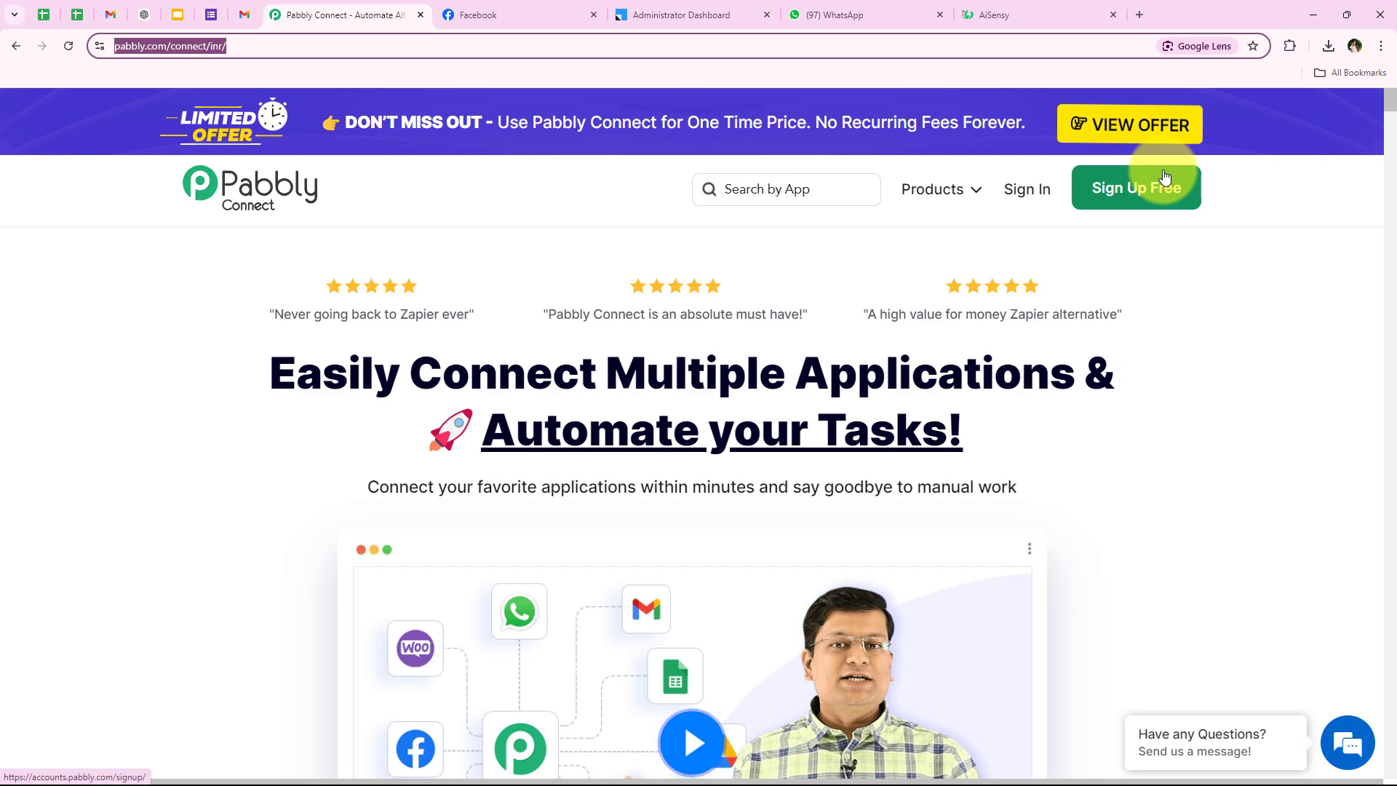
{"action": "left_click", "coordinate": [1046, 201]}
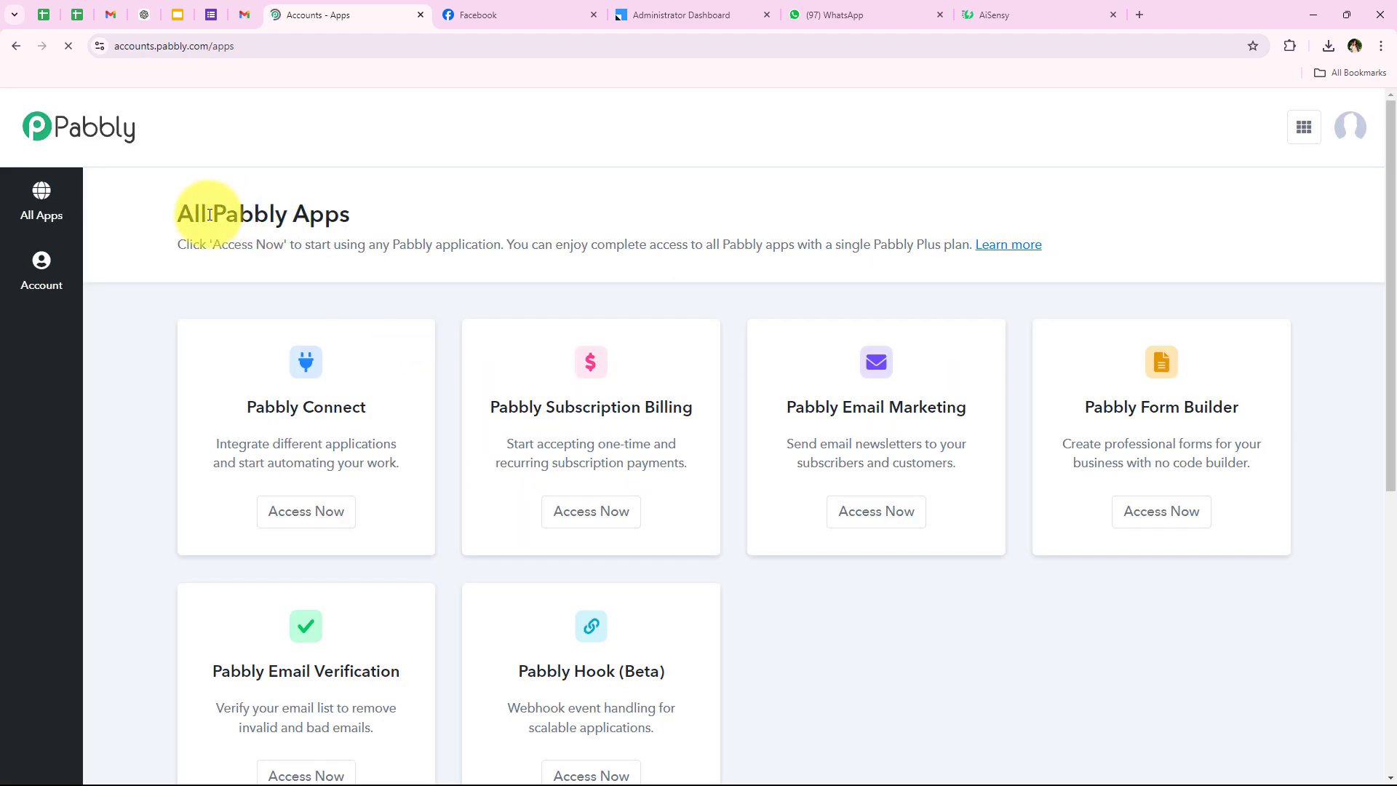
{"action": "left_click_drag", "start_coordinate": [167, 231], "coordinate": [356, 230]}
{"action": "left_click", "coordinate": [374, 228]}
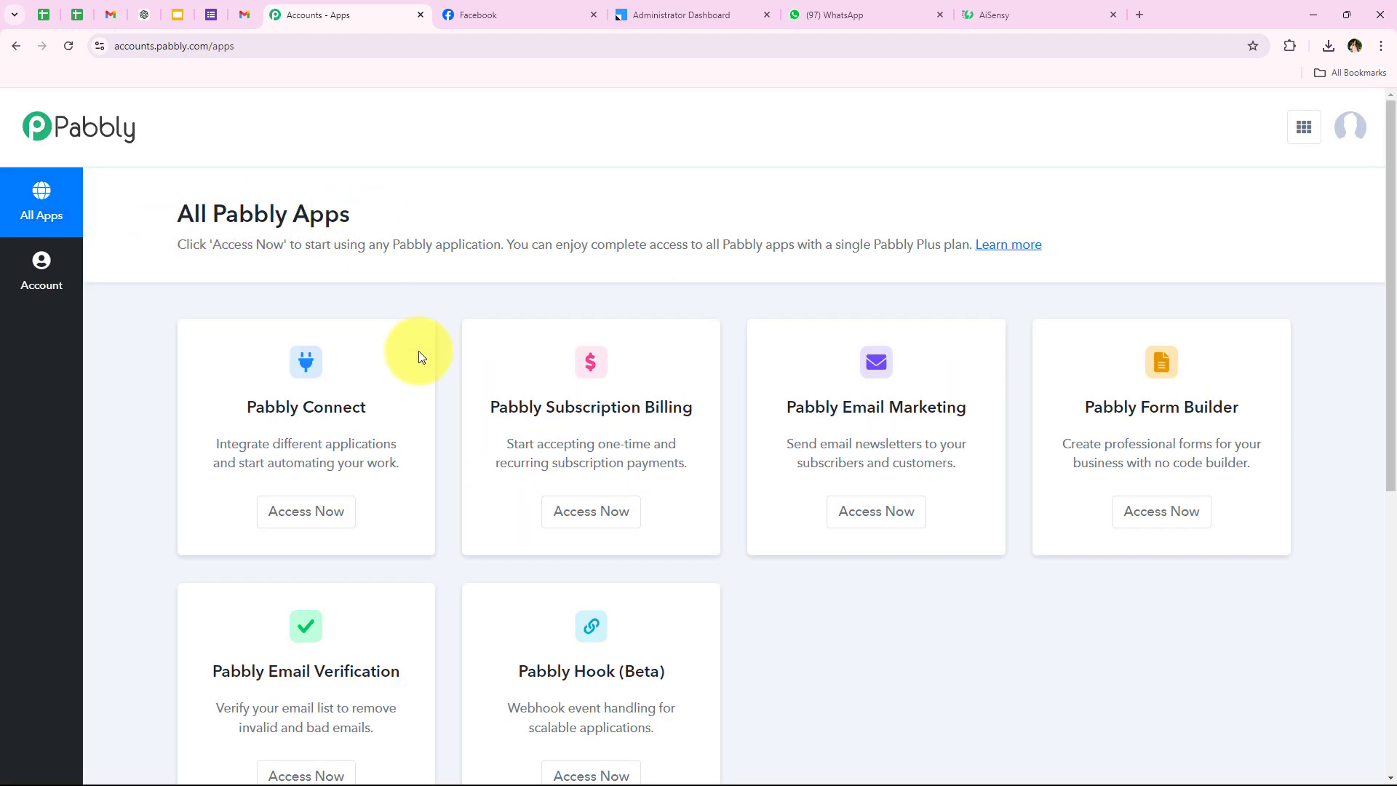
{"action": "scroll", "coordinate": [419, 353], "scroll_direction": "down", "scroll_amount": 1}
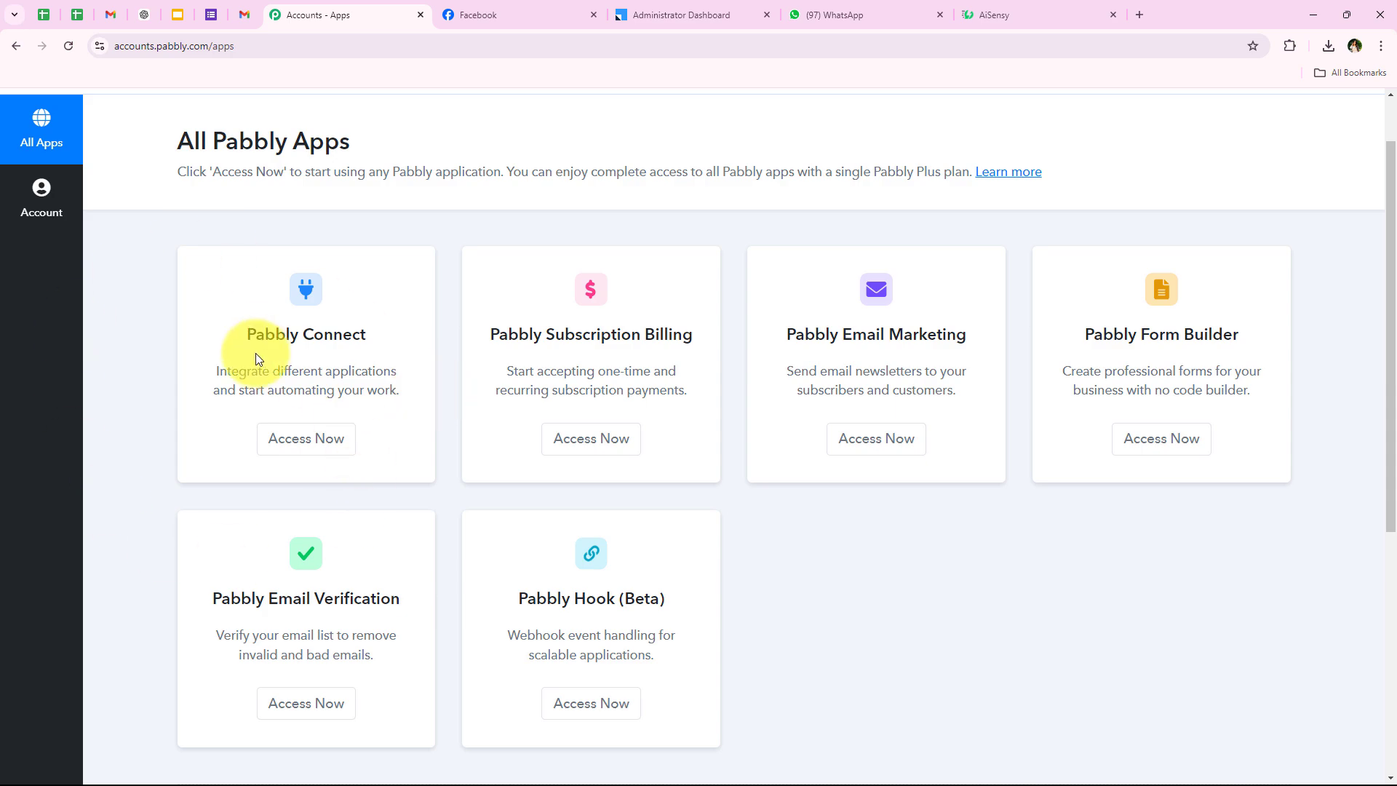
{"action": "left_click_drag", "start_coordinate": [249, 334], "coordinate": [374, 334]}
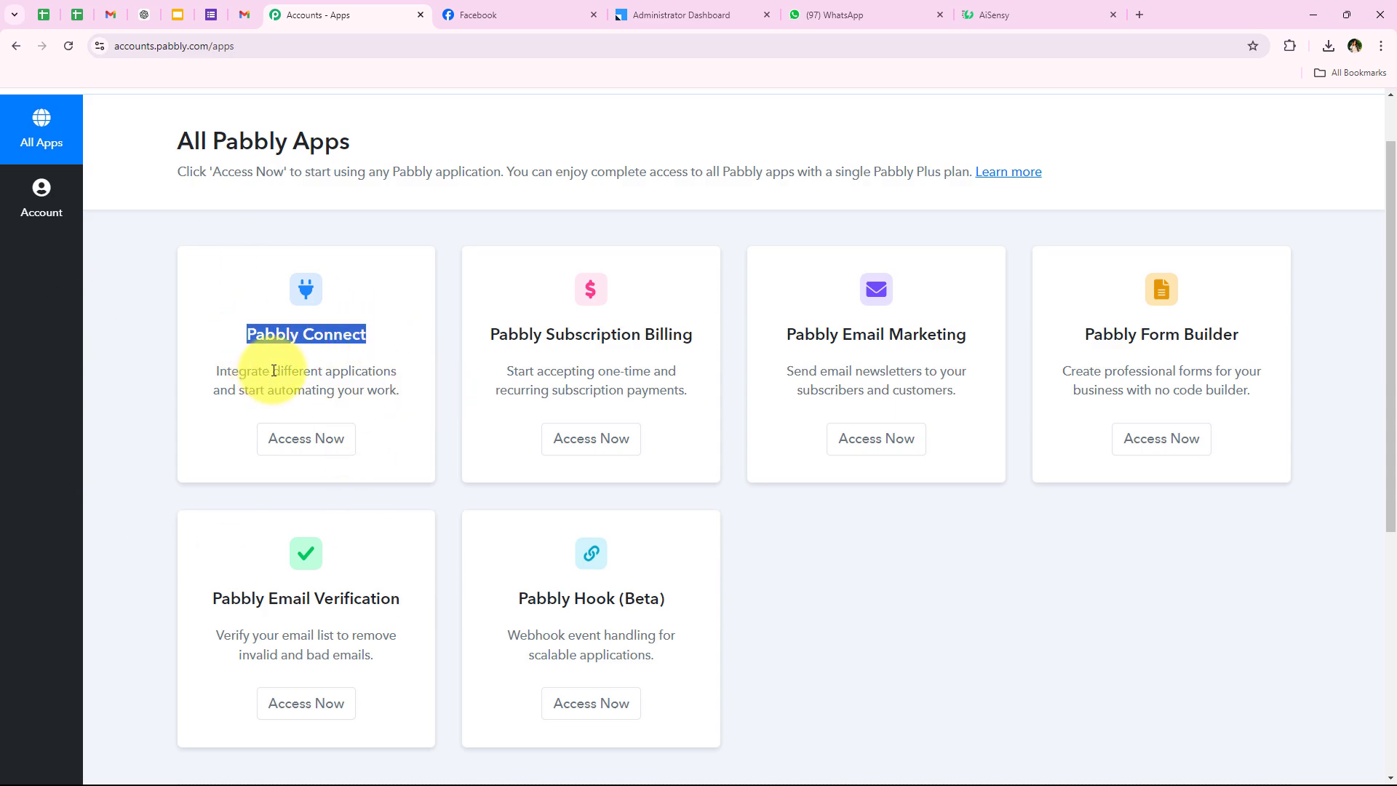
{"action": "left_click_drag", "start_coordinate": [275, 371], "coordinate": [395, 366]}
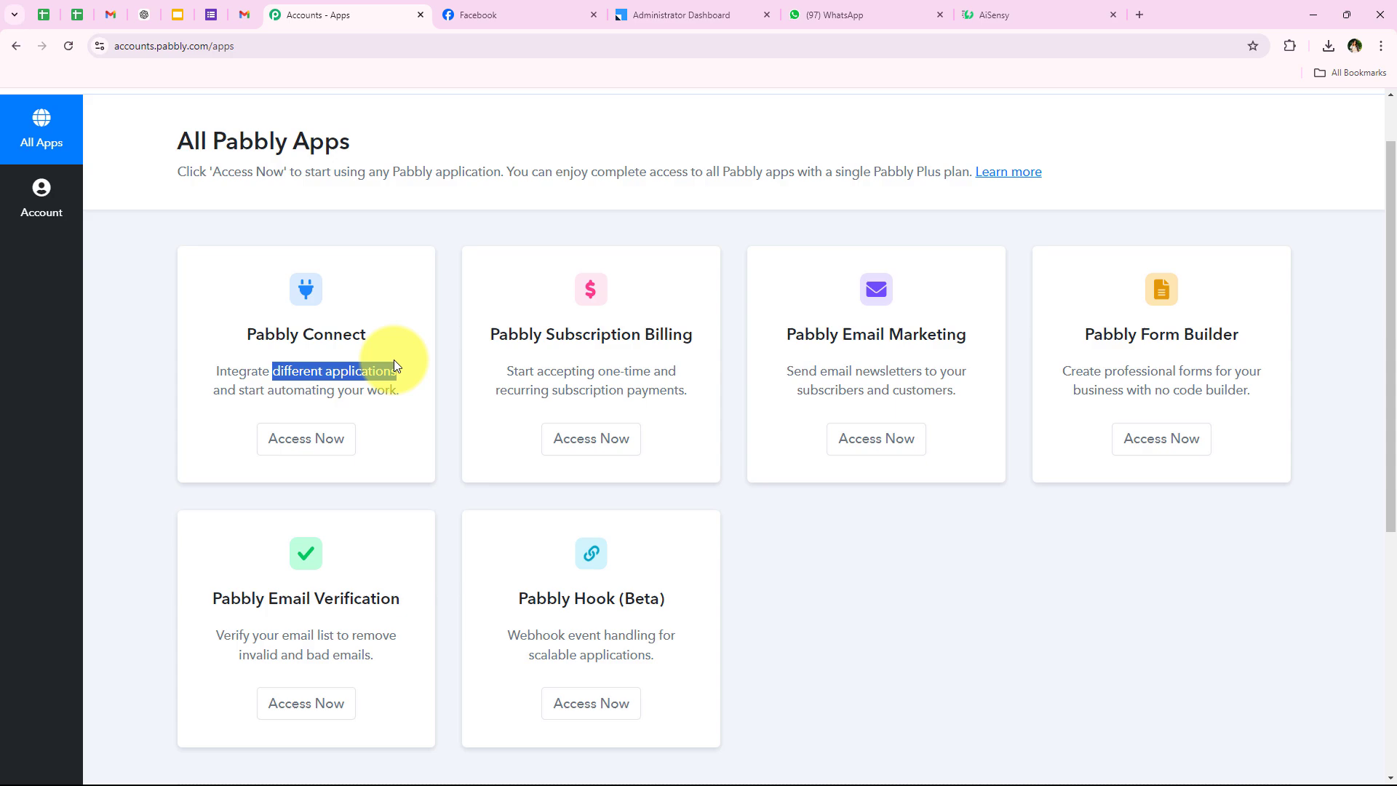
{"action": "left_click", "coordinate": [299, 439]}
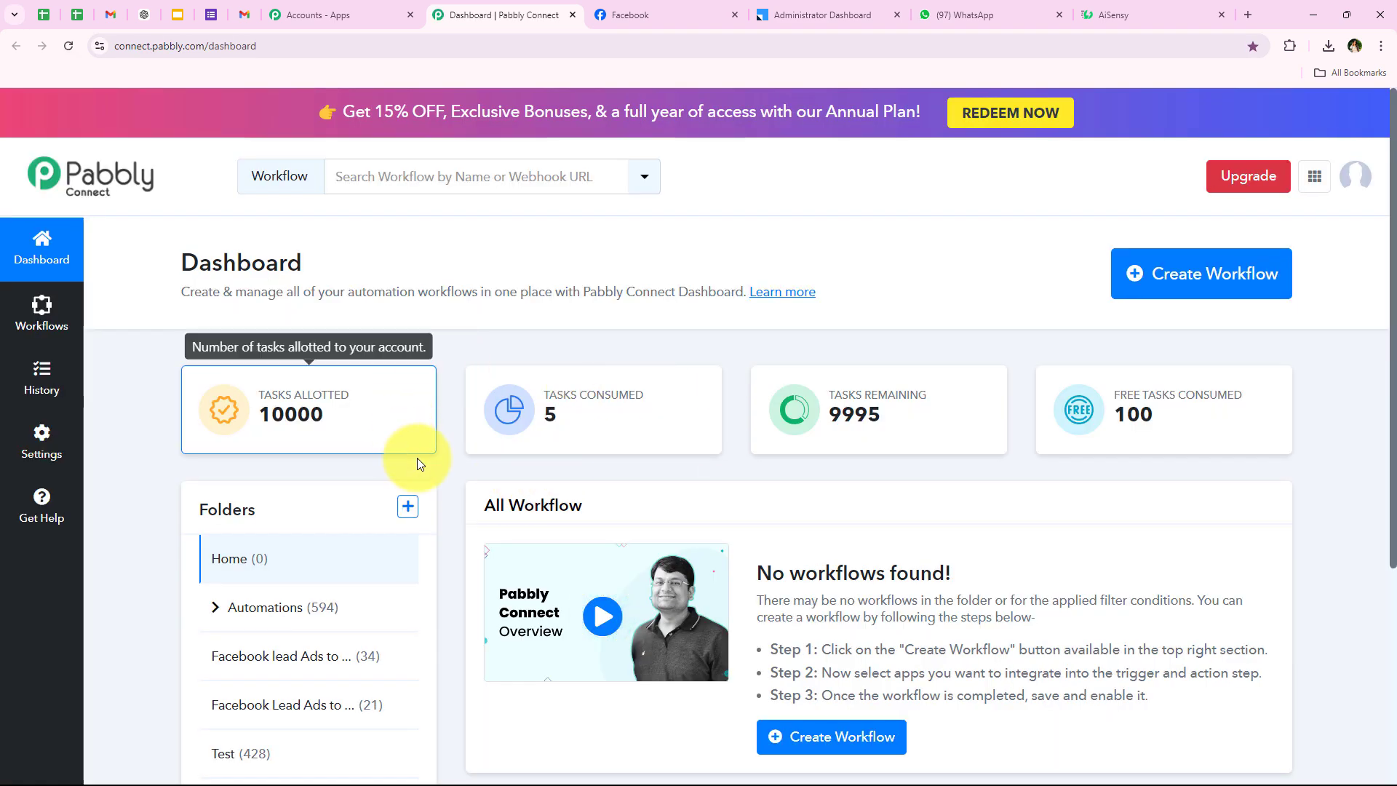
Create the workflow 'How to Add Facebook Lead Ads Lead to LeadSquared…' in the Automations folder.
{"action": "left_click_drag", "start_coordinate": [177, 264], "coordinate": [399, 256]}
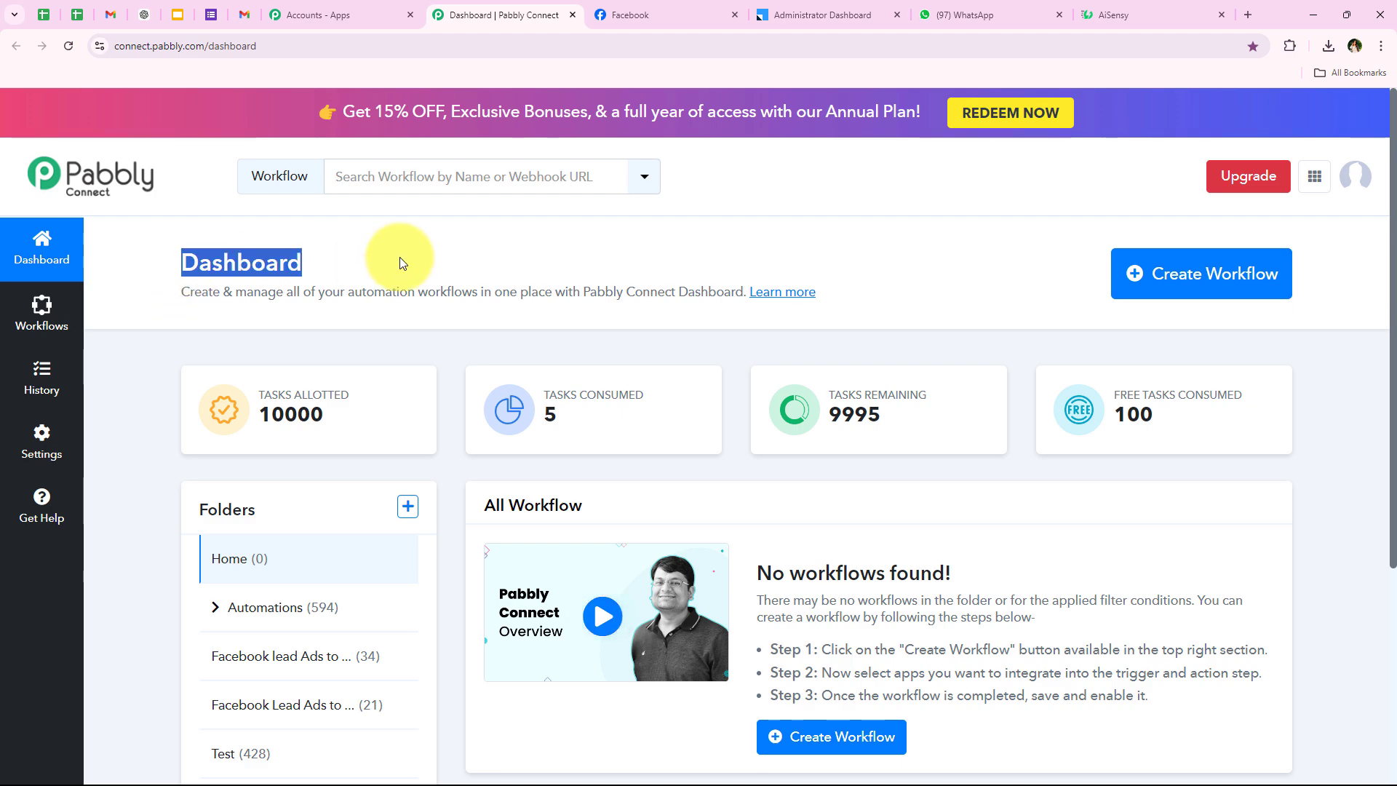
{"action": "left_click", "coordinate": [1220, 273]}
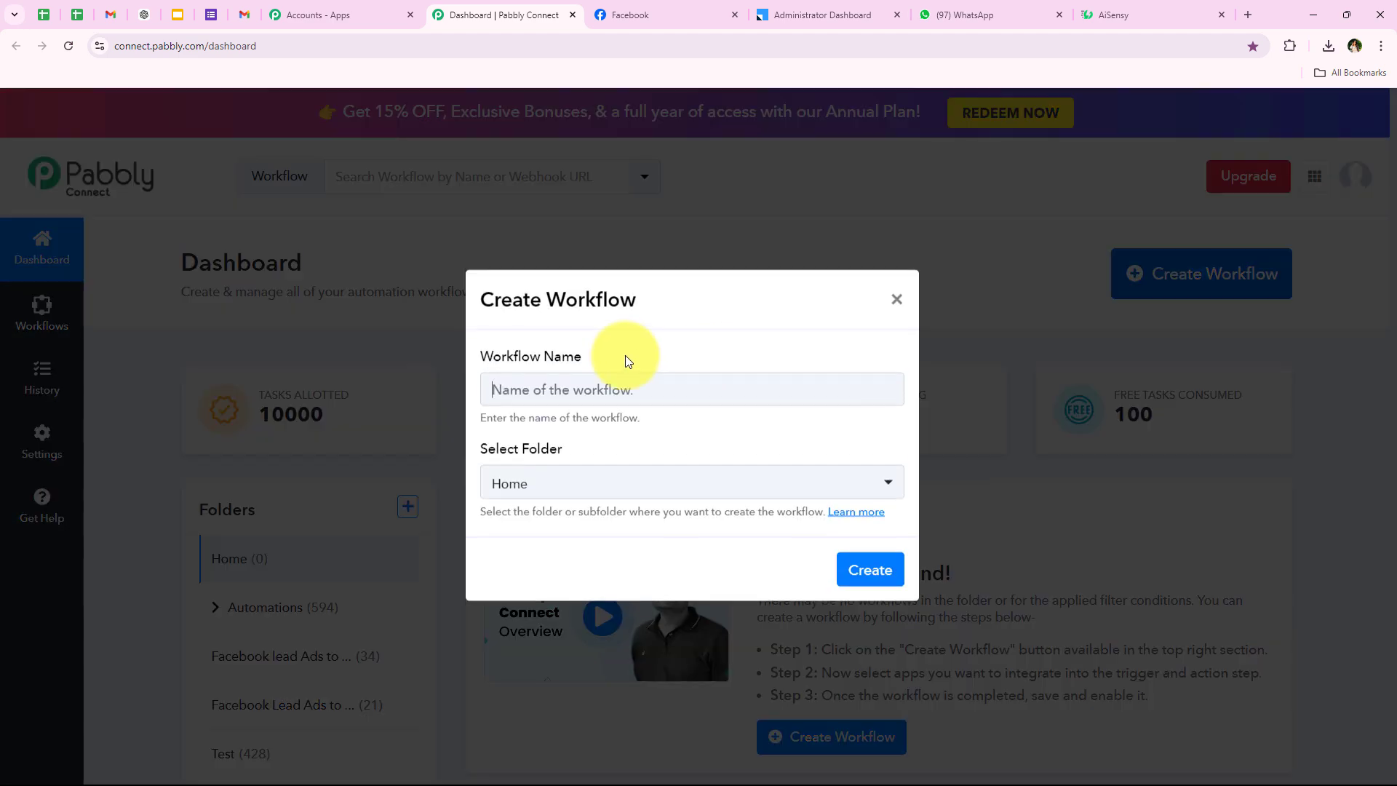
{"action": "left_click_drag", "start_coordinate": [469, 355], "coordinate": [608, 362]}
{"action": "left_click_drag", "start_coordinate": [605, 441], "coordinate": [491, 438]}
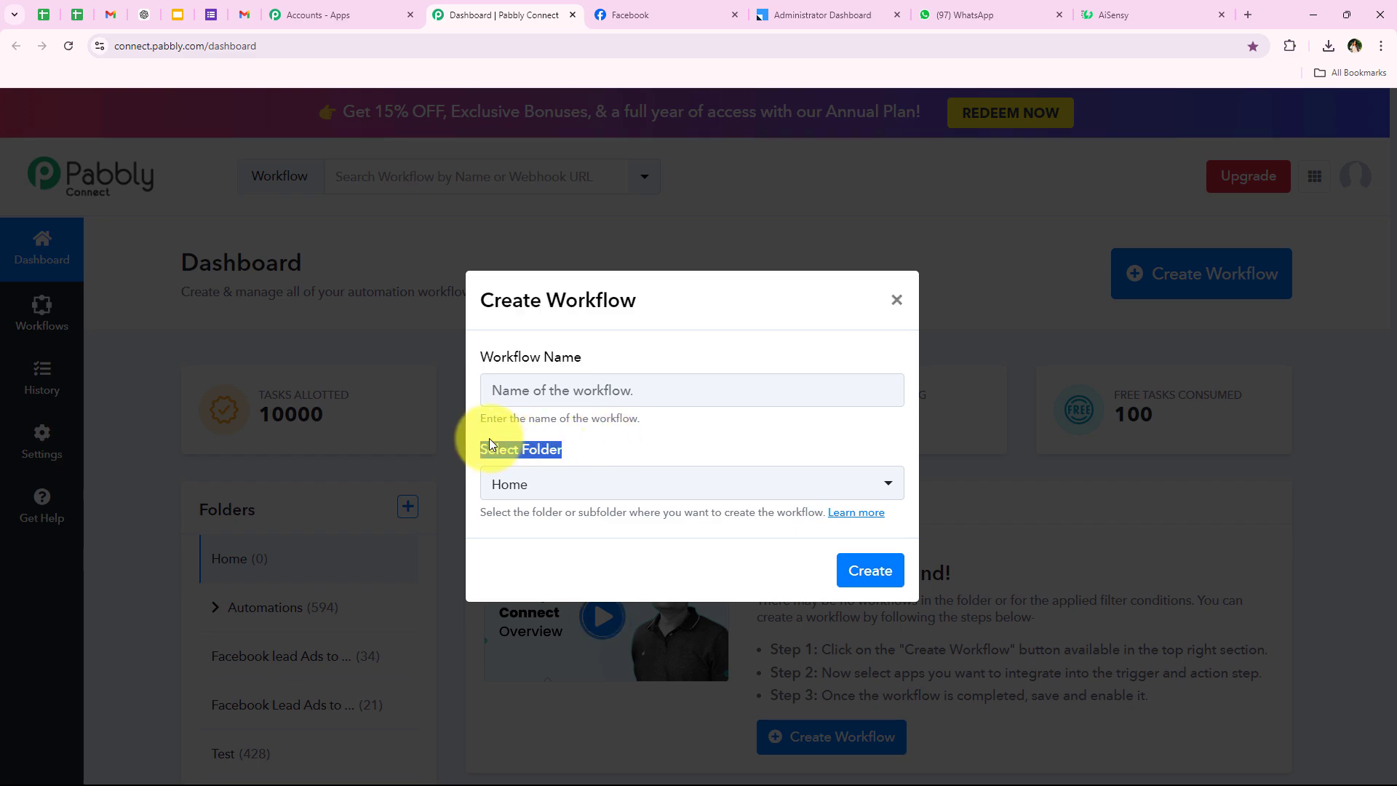
{"action": "left_click", "coordinate": [562, 482]}
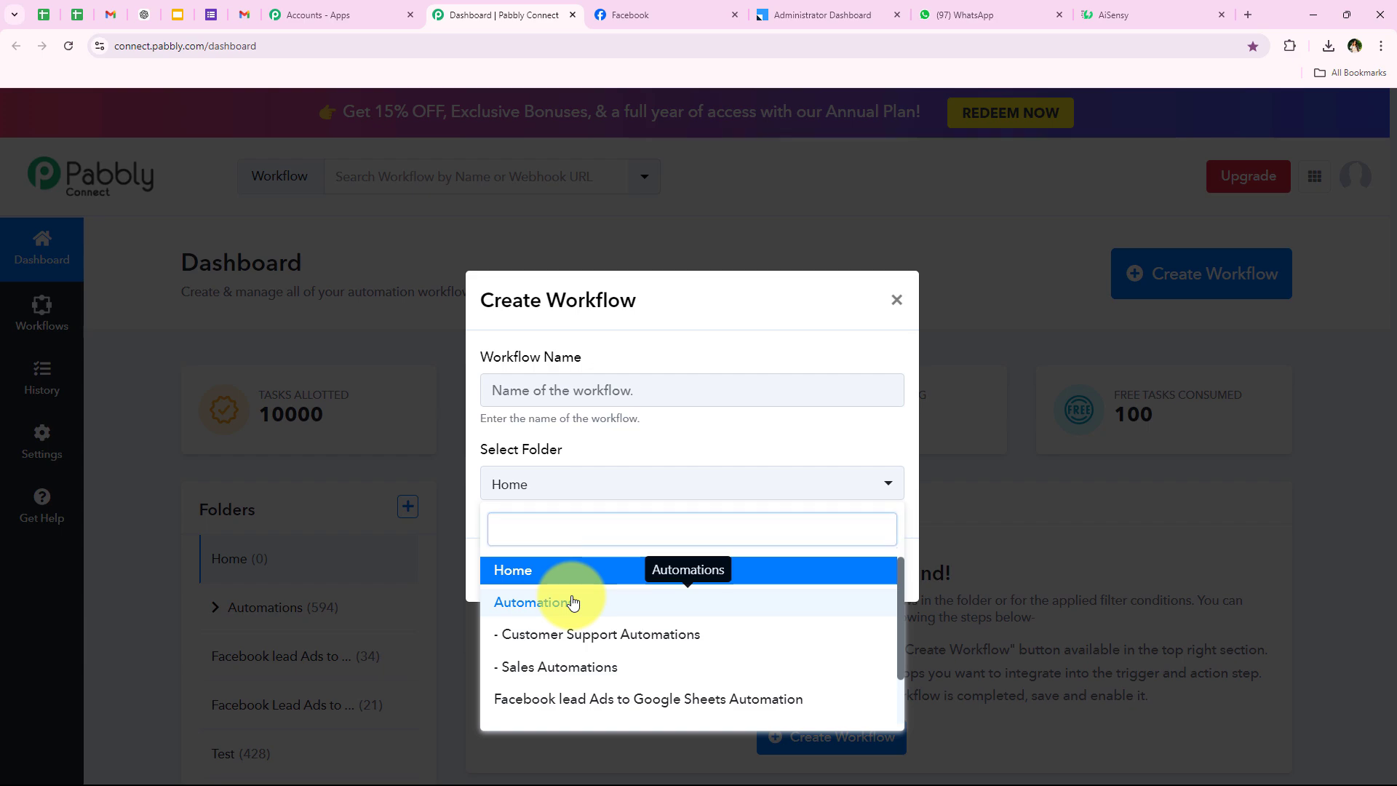
{"action": "left_click", "coordinate": [572, 602]}
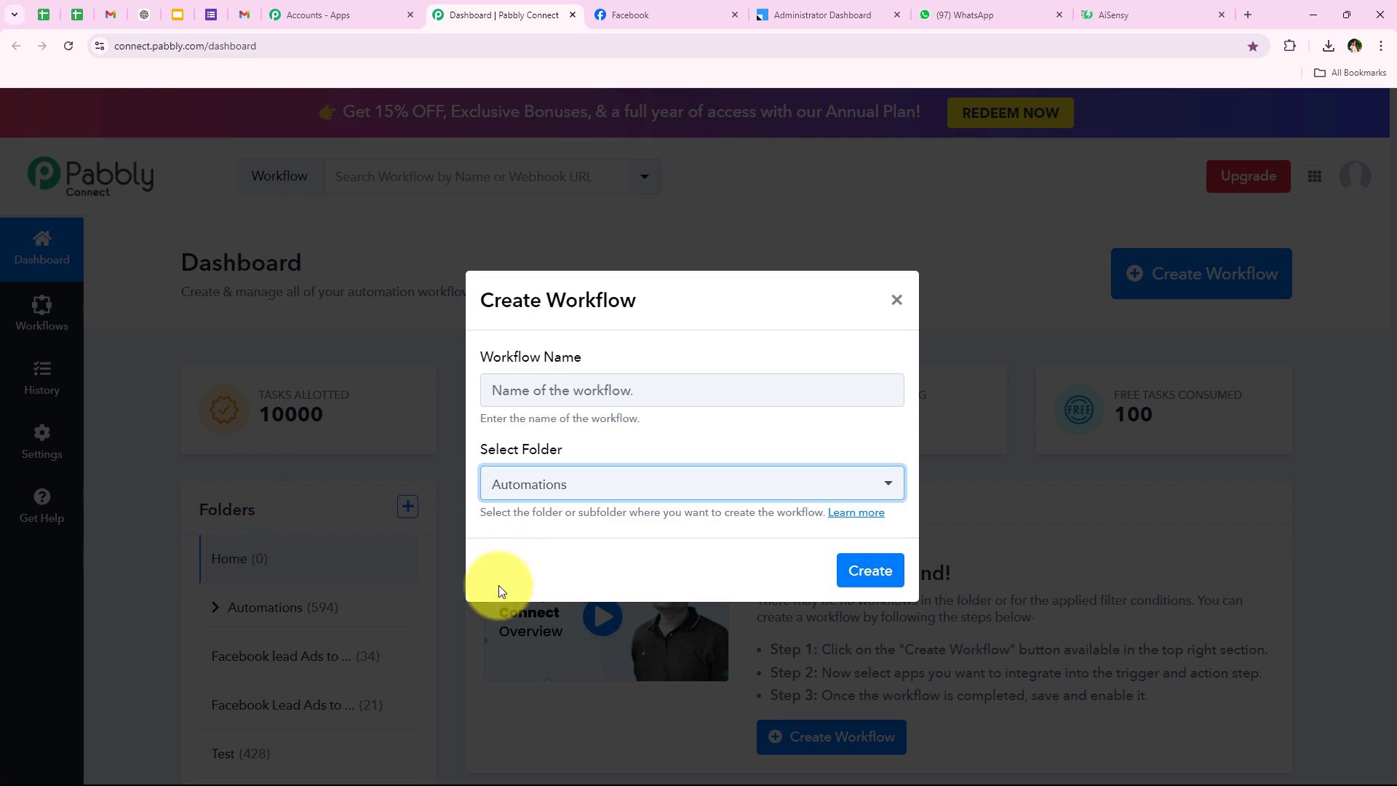
{"action": "left_click_drag", "start_coordinate": [478, 513], "coordinate": [626, 513]}
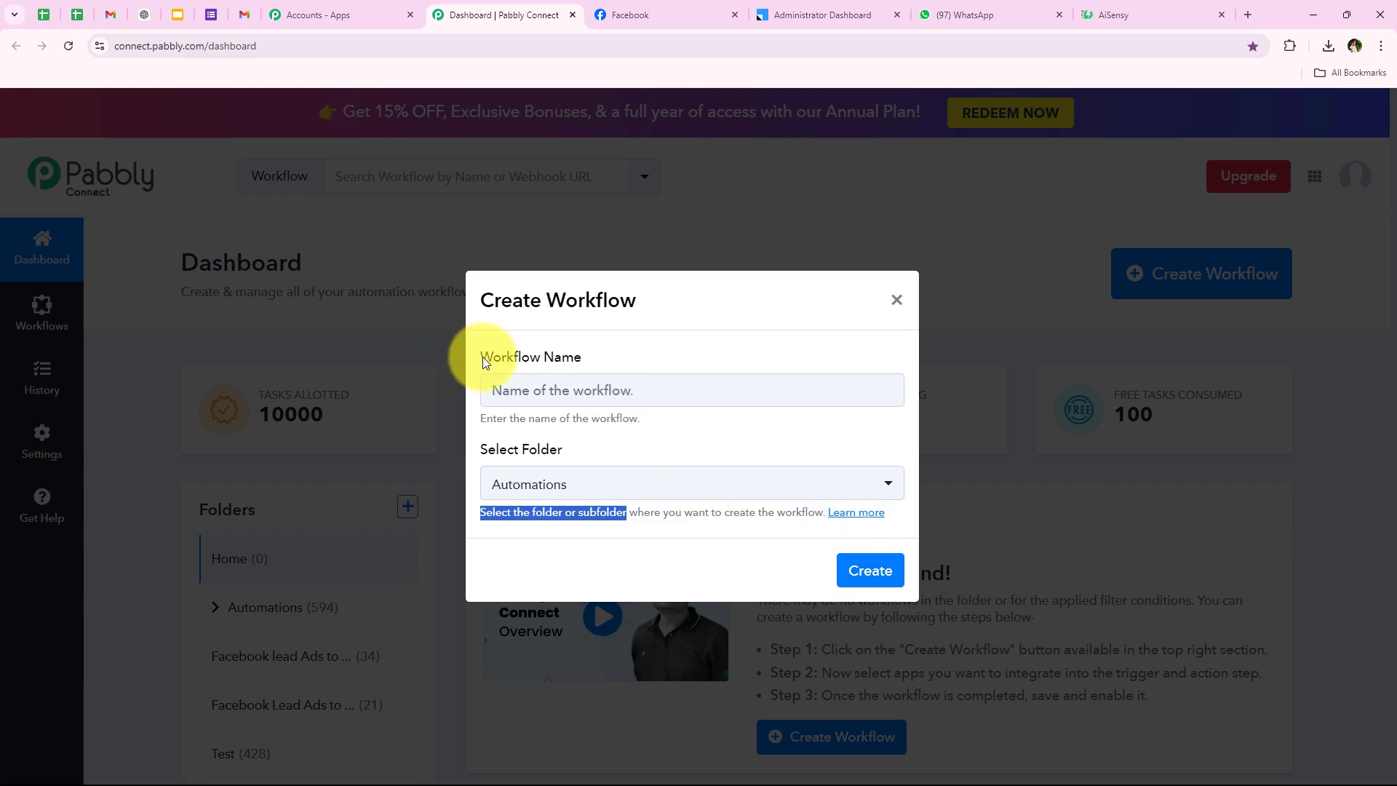
{"action": "left_click_drag", "start_coordinate": [462, 357], "coordinate": [585, 358]}
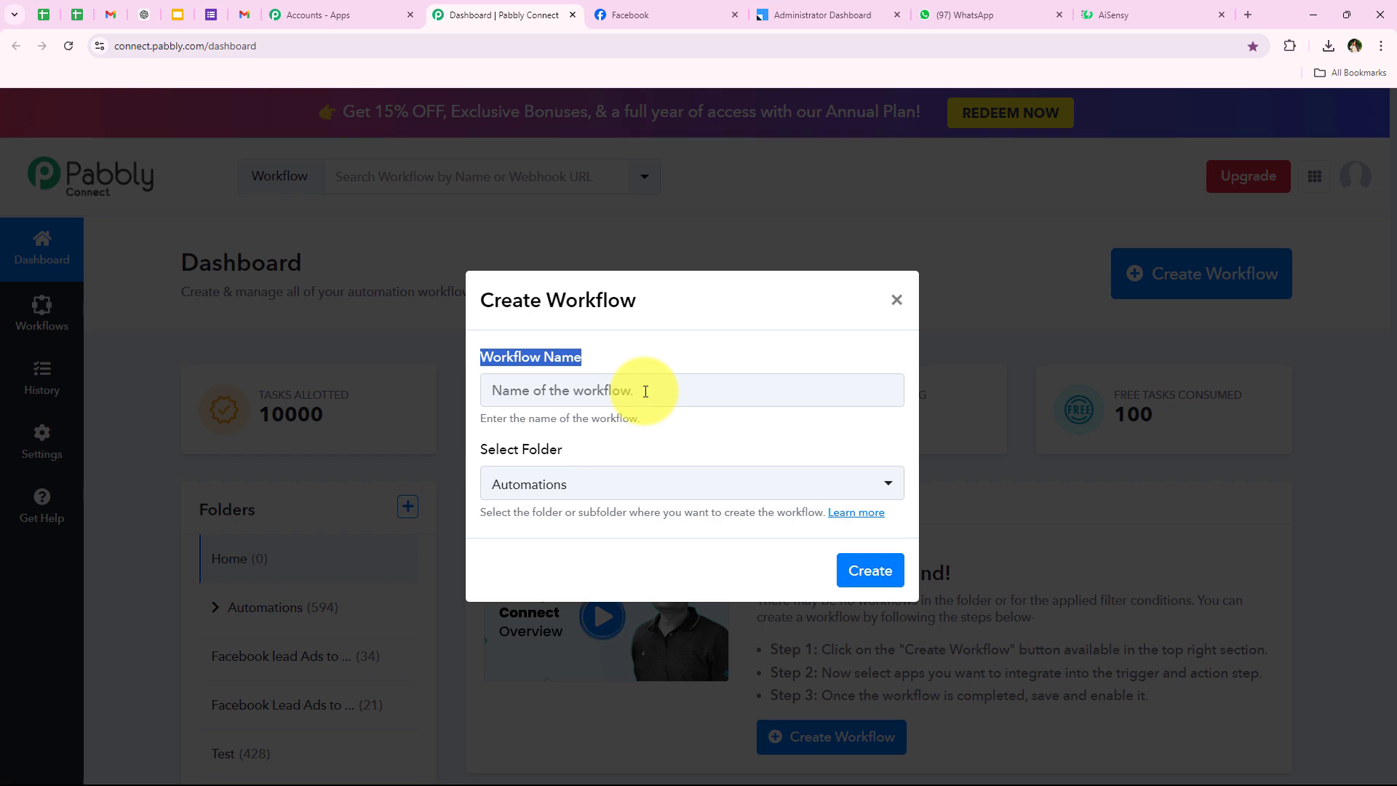
{"action": "left_click_drag", "start_coordinate": [488, 393], "coordinate": [914, 396]}
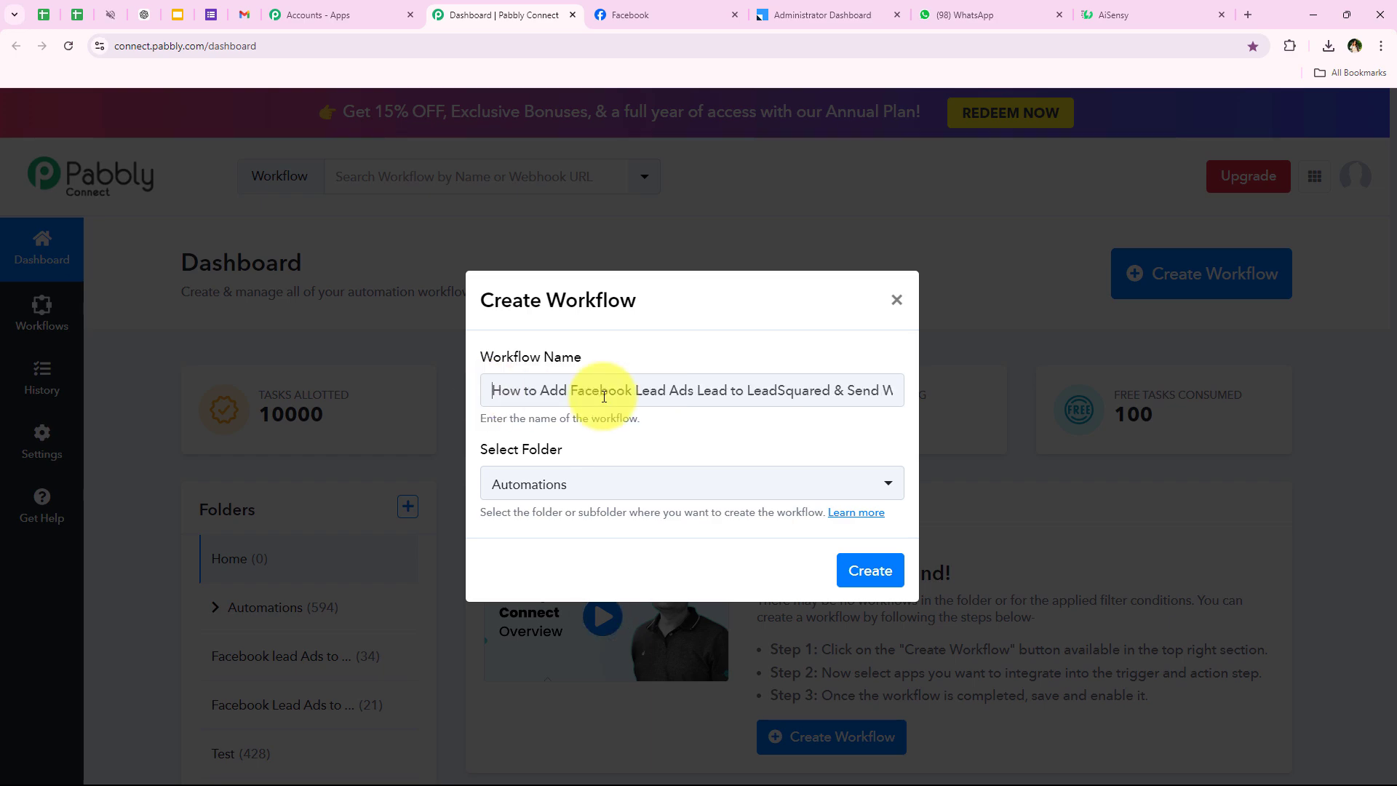
{"action": "left_click", "coordinate": [818, 444]}
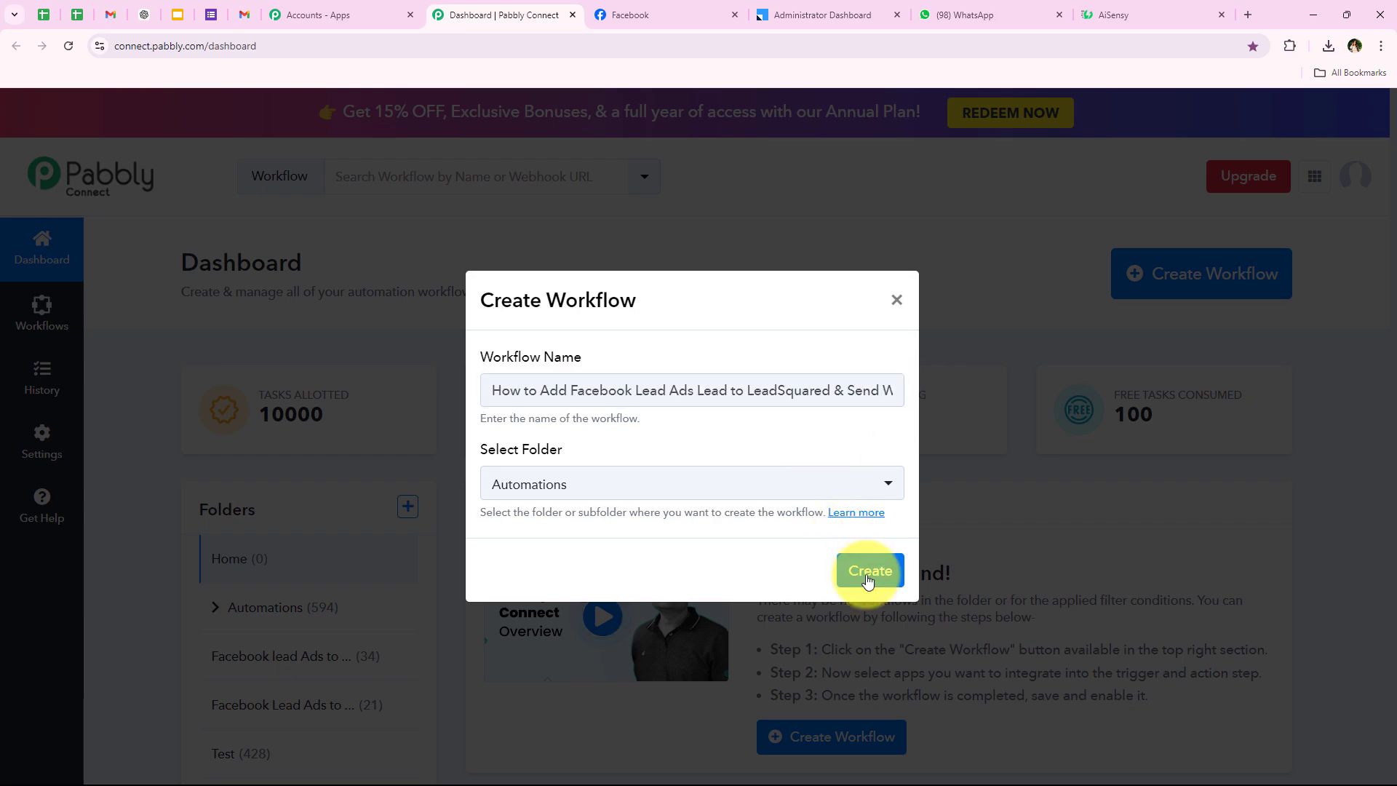
{"action": "left_click", "coordinate": [844, 571]}
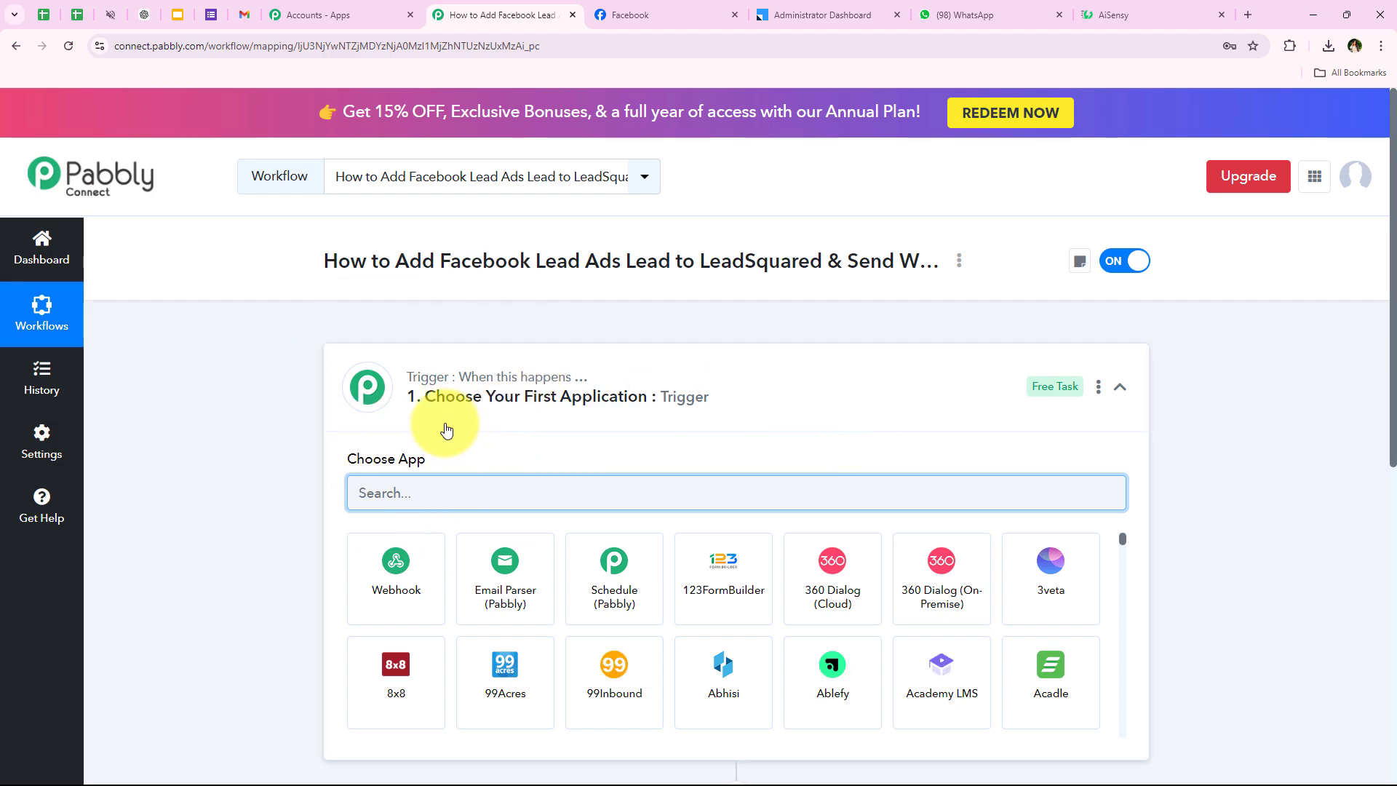
Choose Facebook Lead Ads as the workflow's trigger app.
{"action": "left_click", "coordinate": [670, 399]}
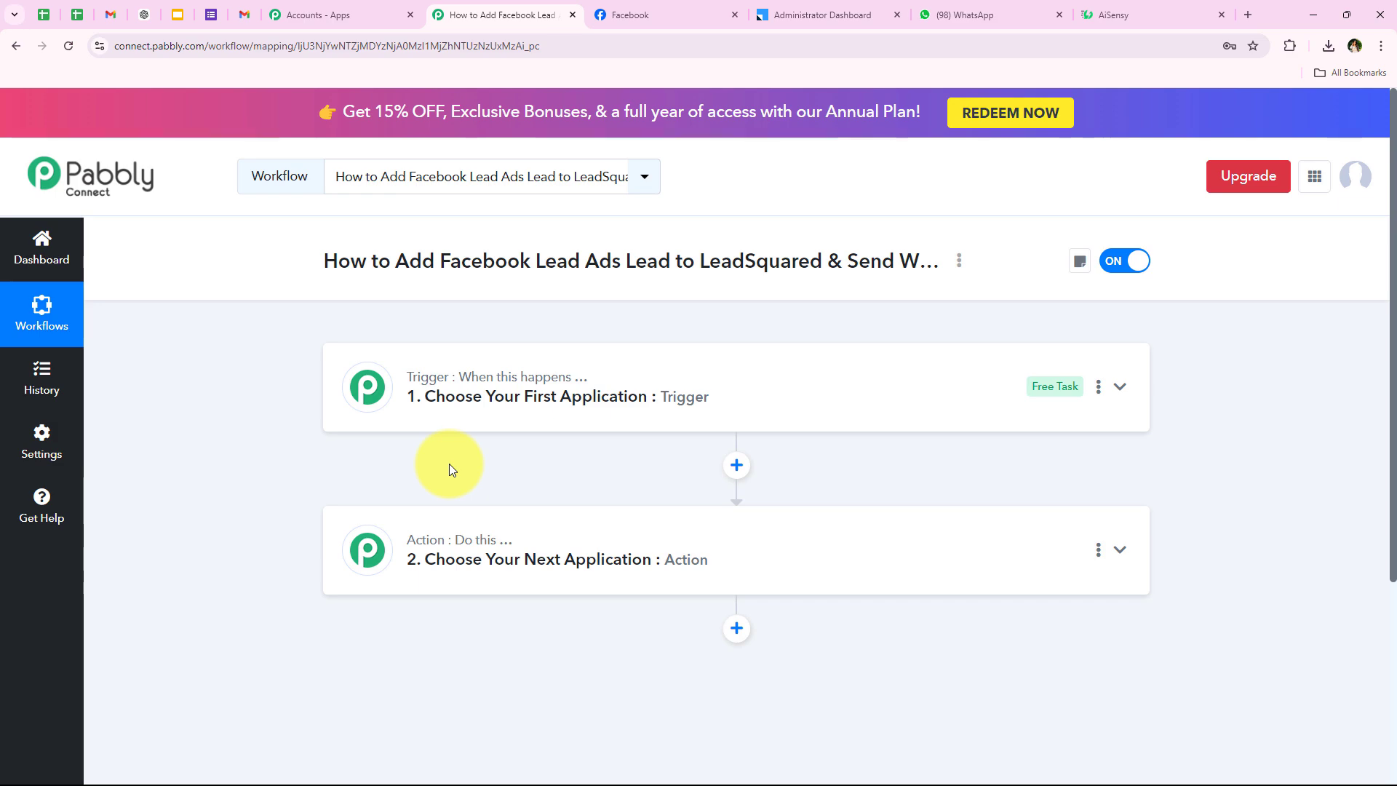
{"action": "left_click", "coordinate": [336, 390]}
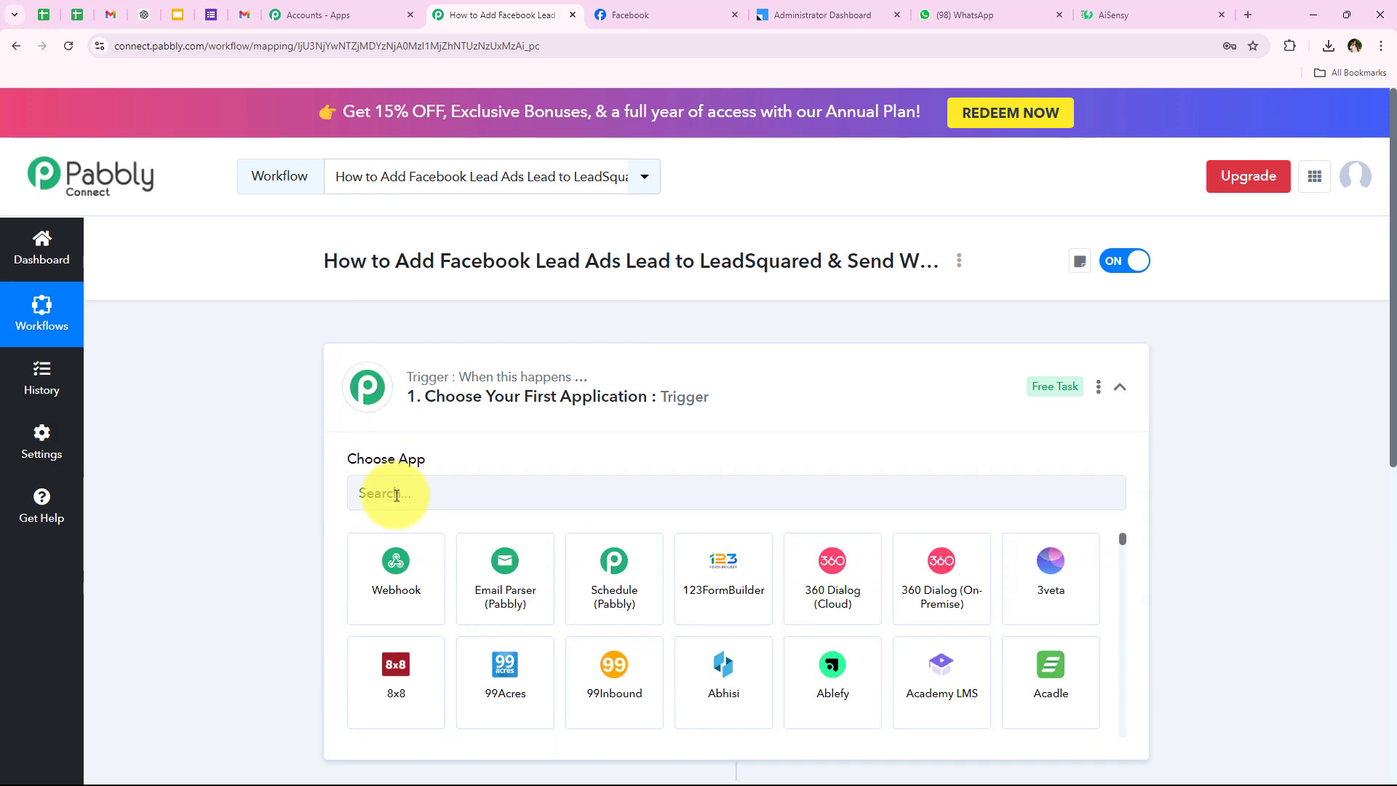
{"action": "left_click", "coordinate": [397, 495]}
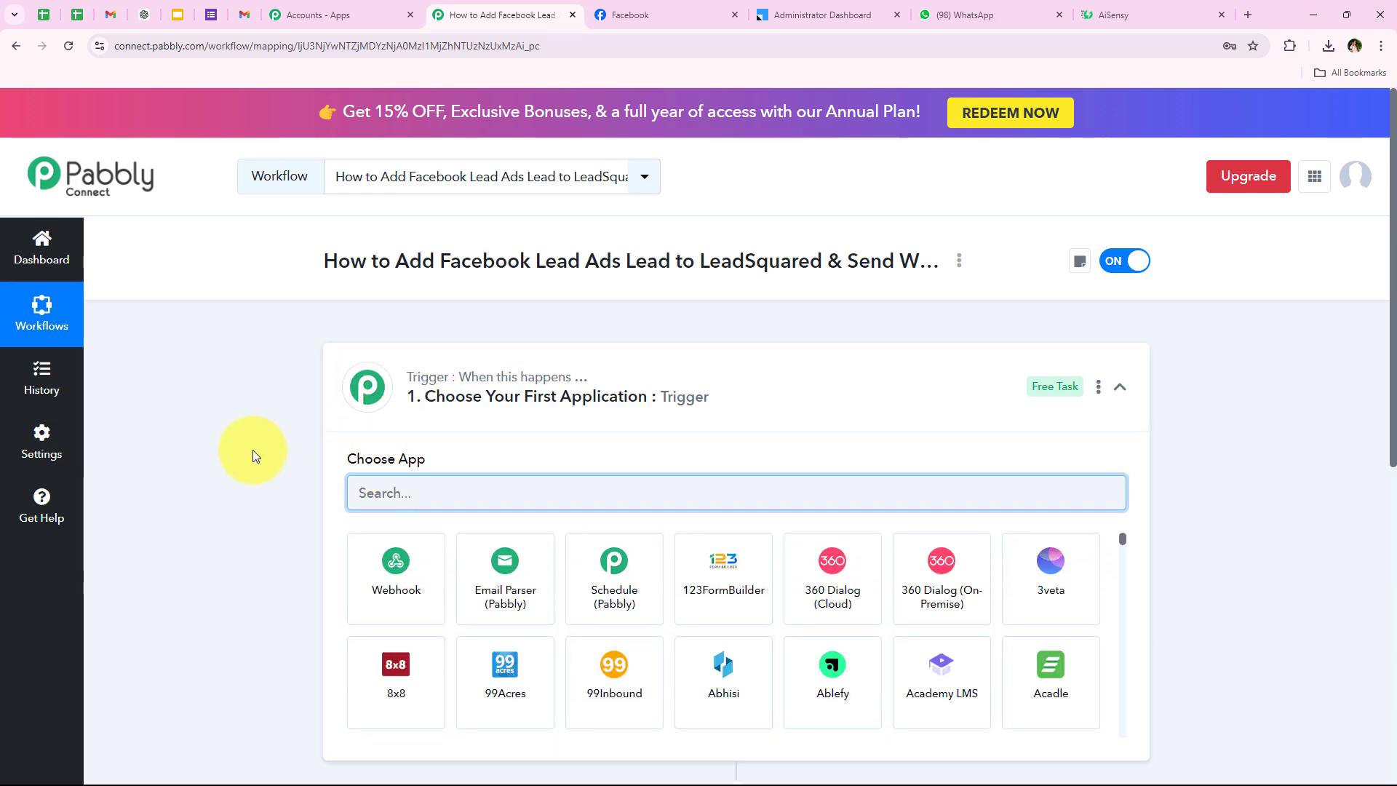
{"action": "type", "text": "Face"}
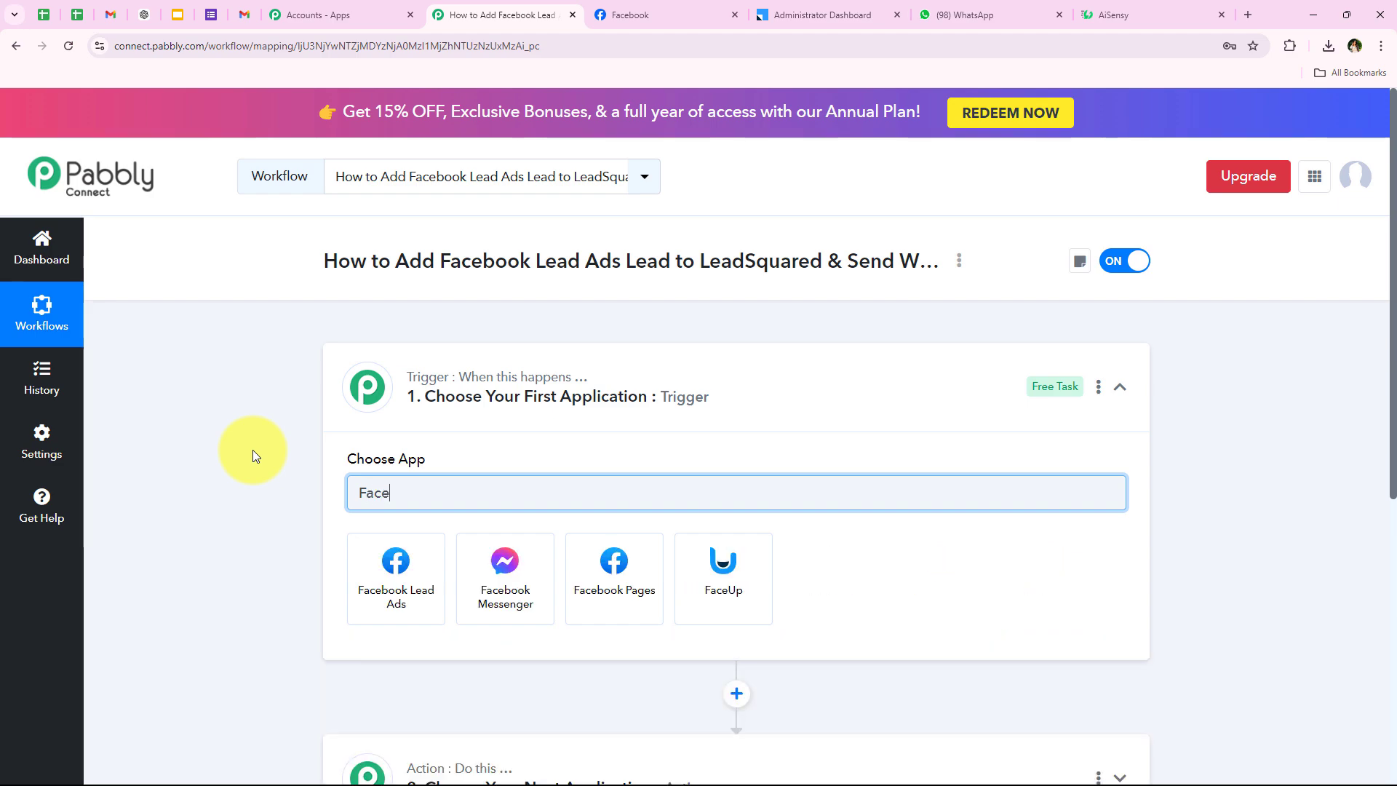
{"action": "type", "text": "book"}
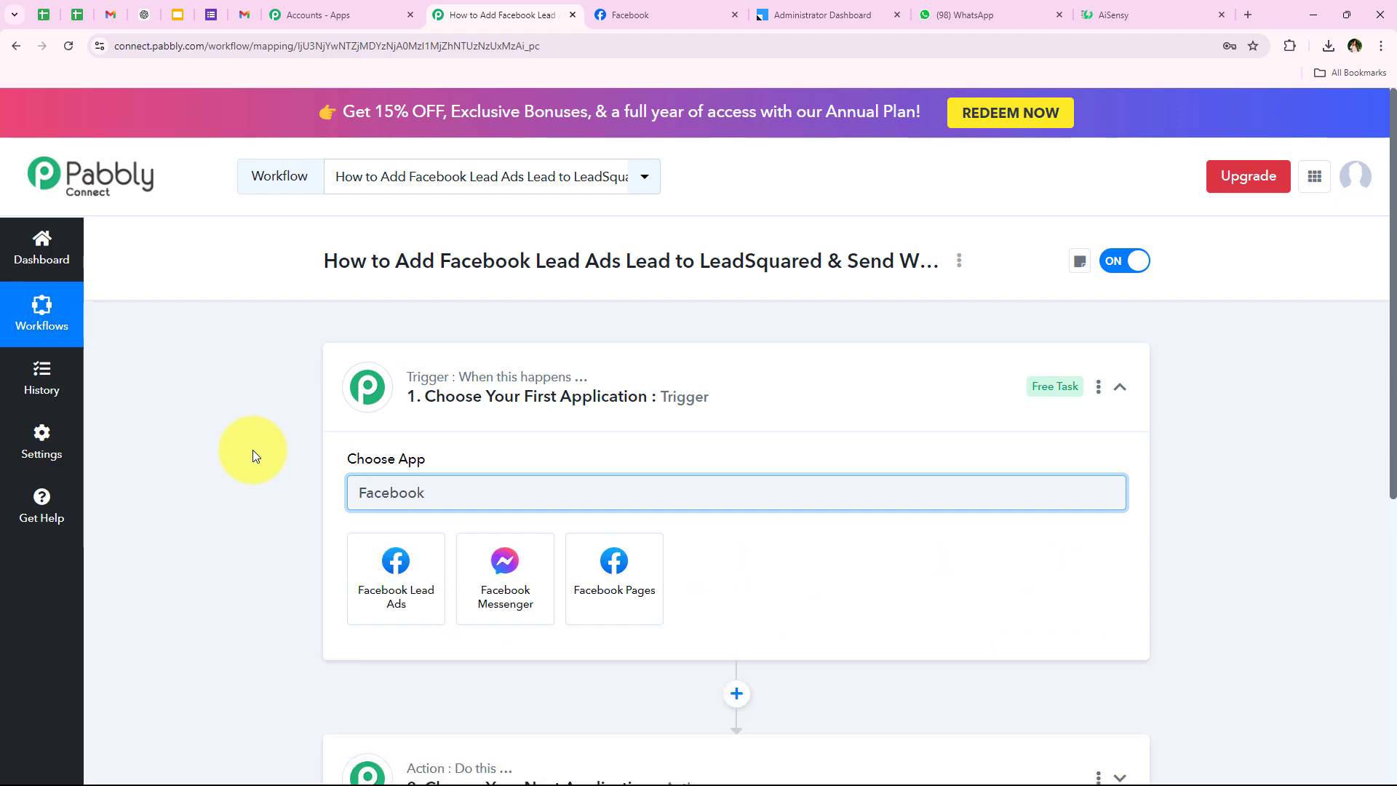
{"action": "type", "text": " Lead"}
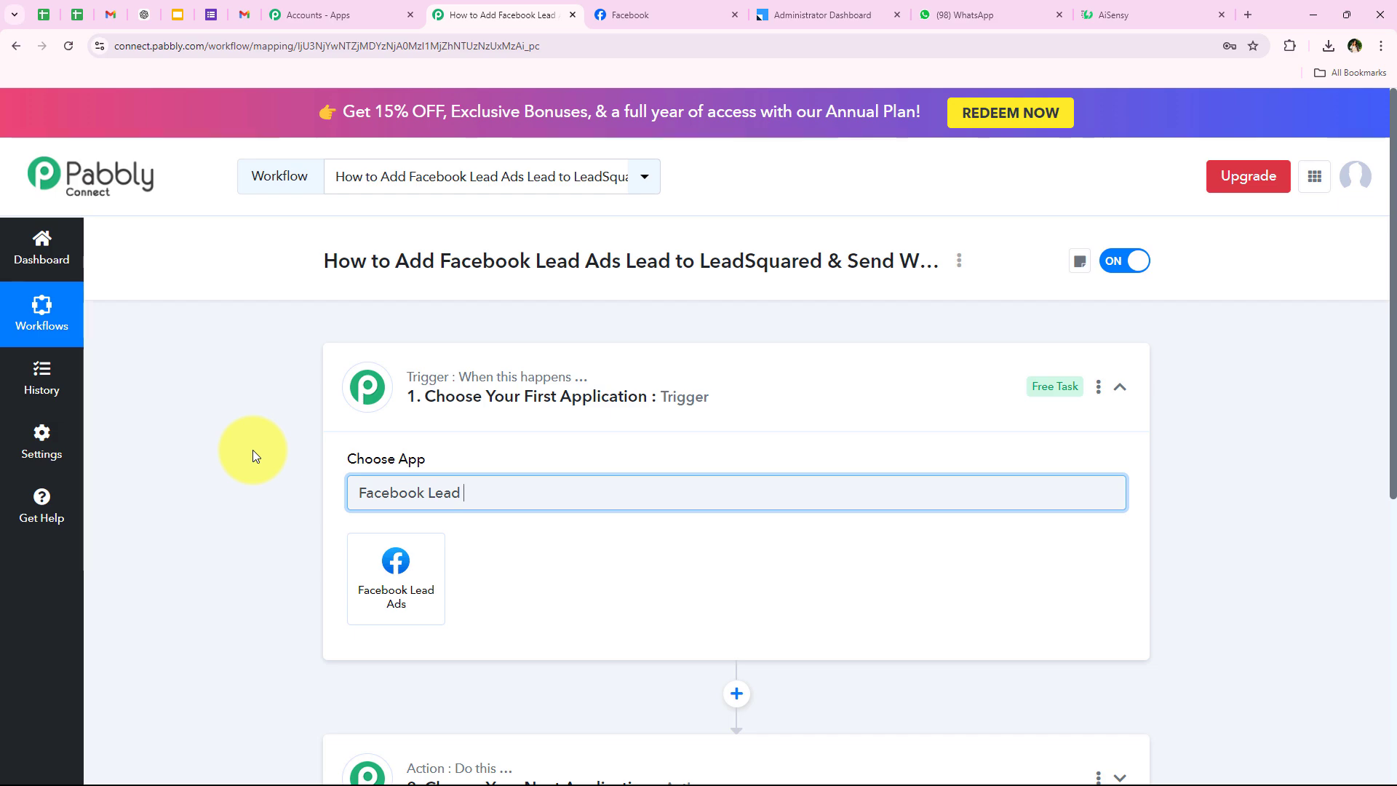
{"action": "type", "text": " Ads"}
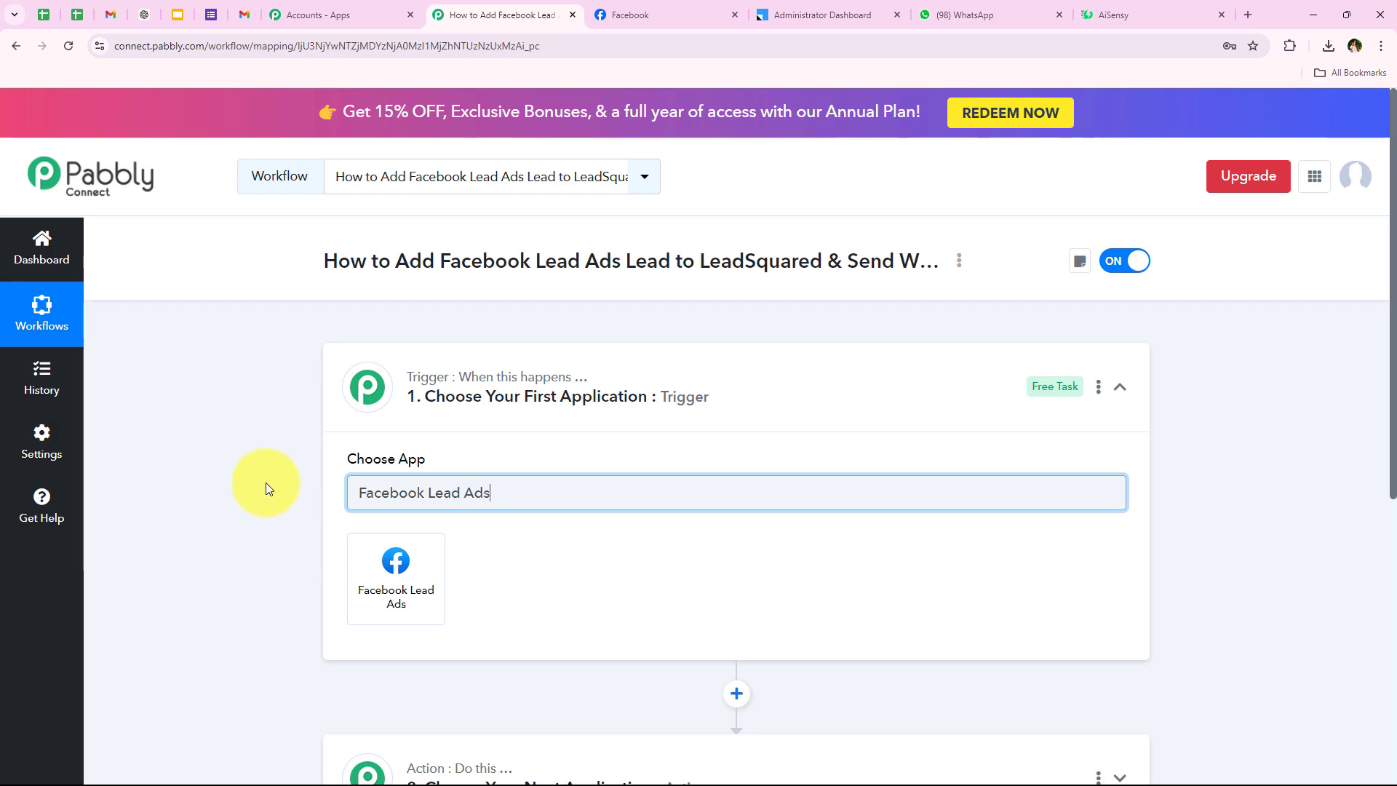
{"action": "triple_click", "coordinate": [509, 486]}
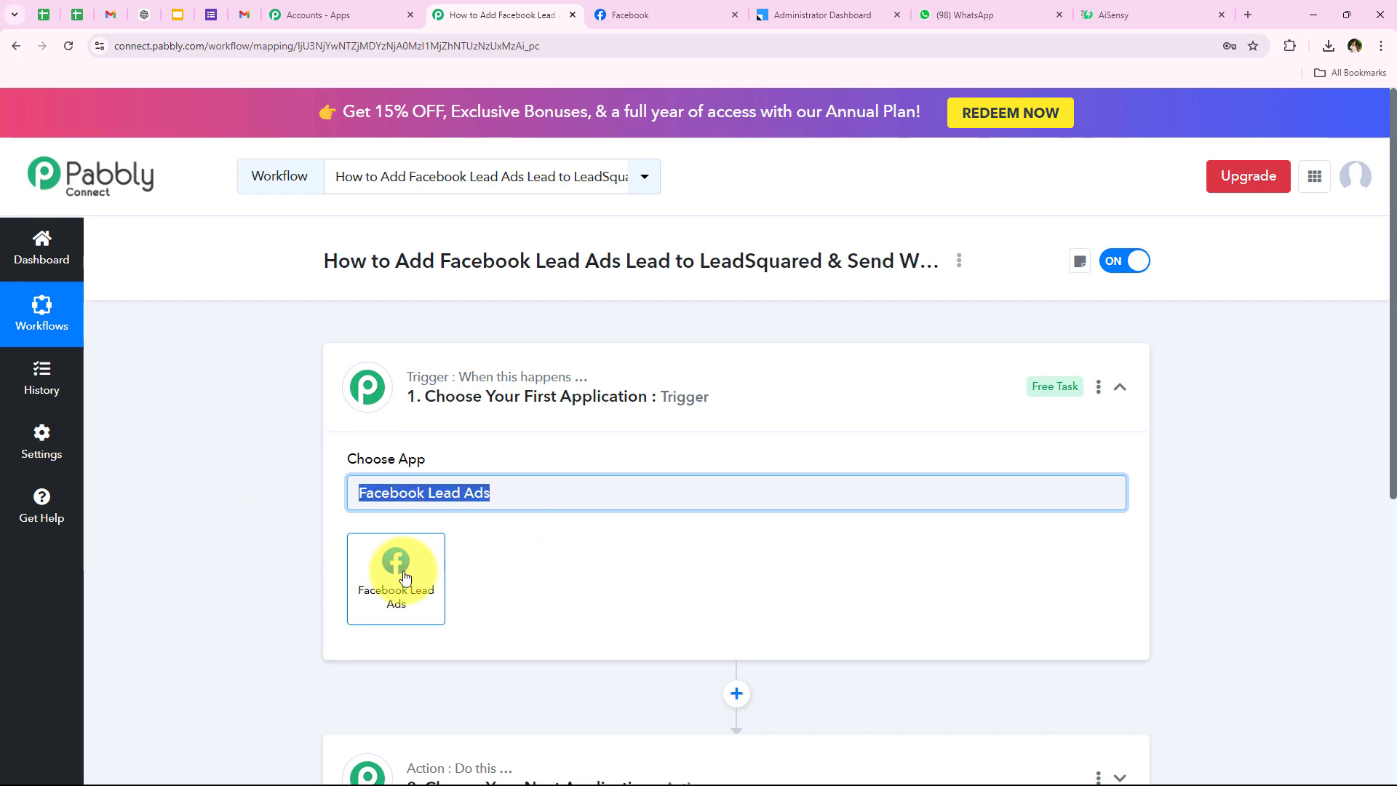
{"action": "left_click", "coordinate": [405, 577]}
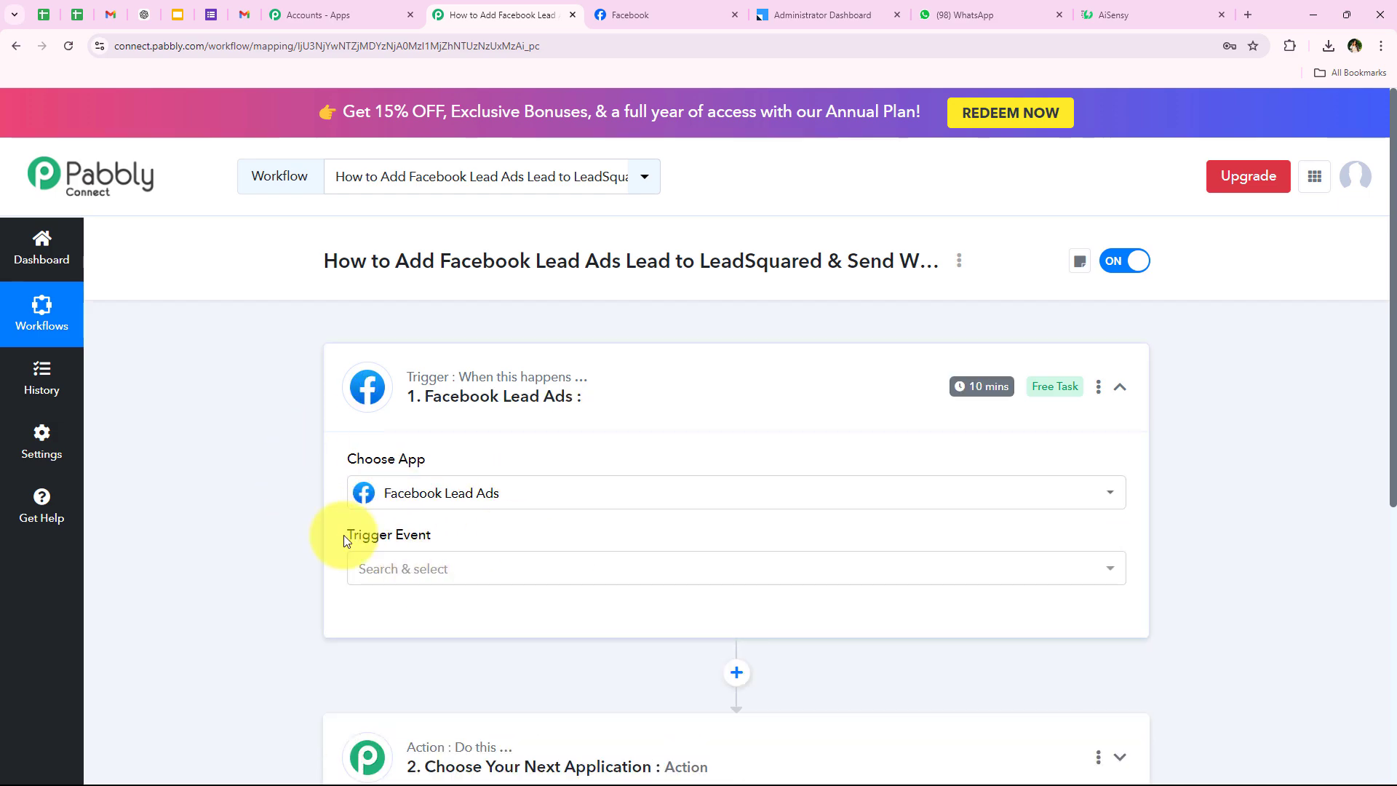
Set the trigger event to New Lead (Instant).
{"action": "mouse_move", "coordinate": [352, 538]}
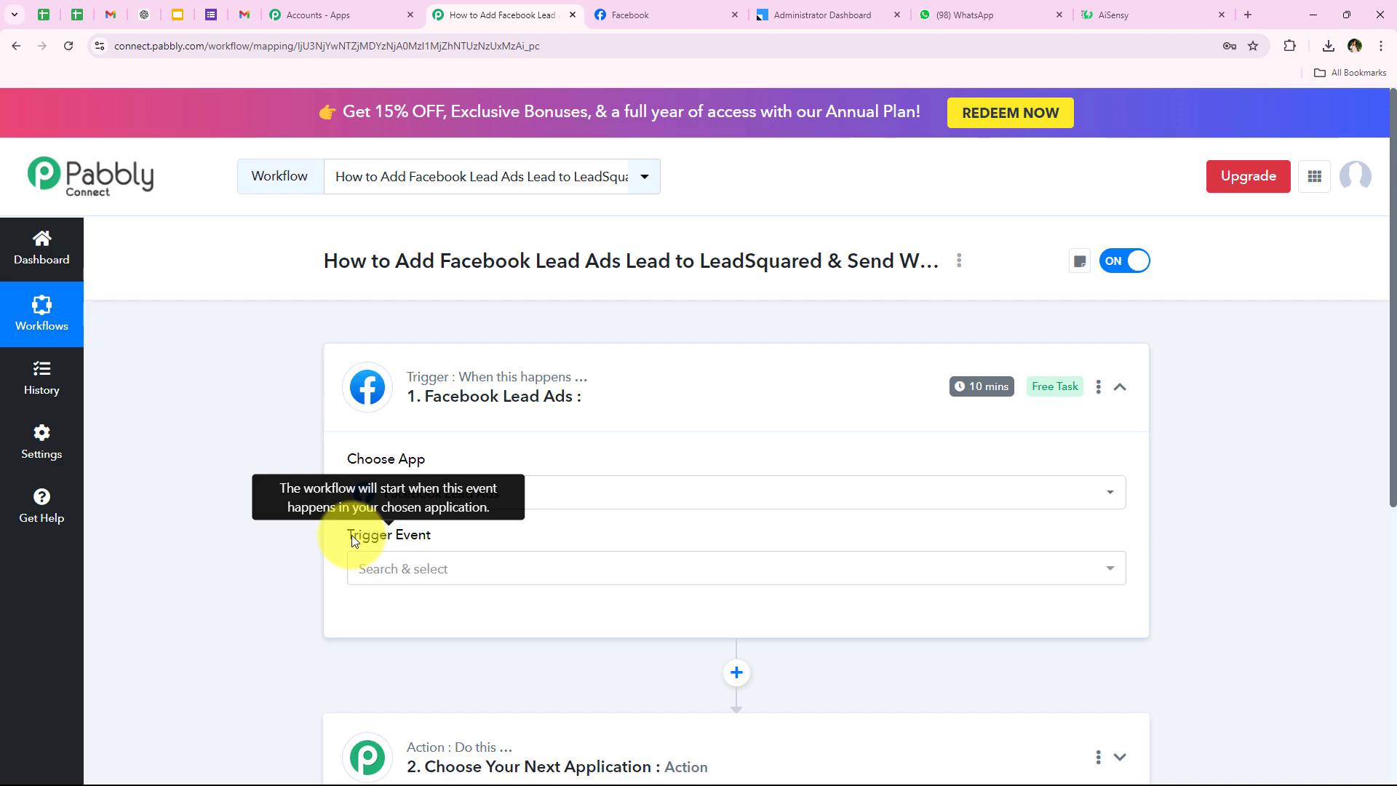
{"action": "left_click", "coordinate": [357, 568]}
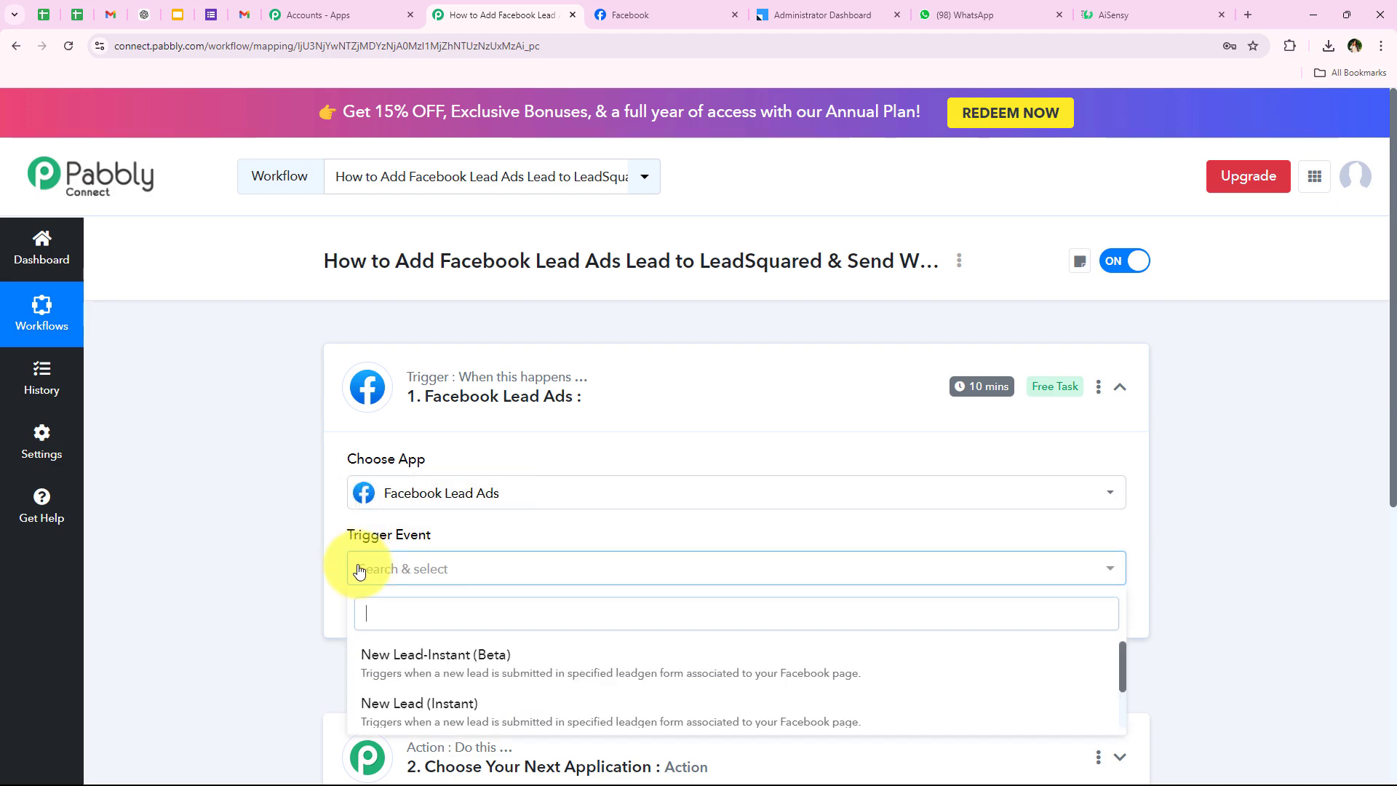
{"action": "scroll", "coordinate": [338, 632], "scroll_direction": "down", "scroll_amount": 1}
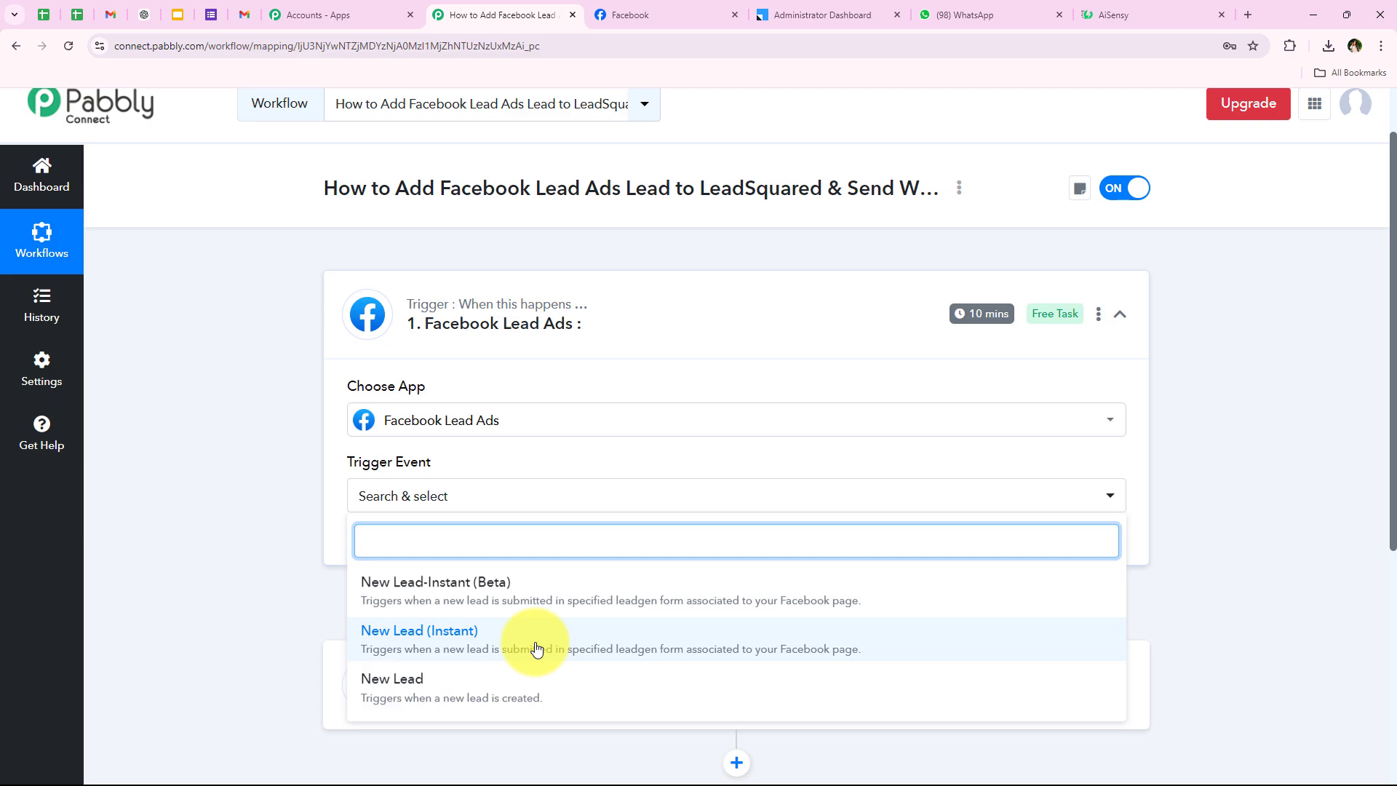
{"action": "left_click", "coordinate": [536, 649]}
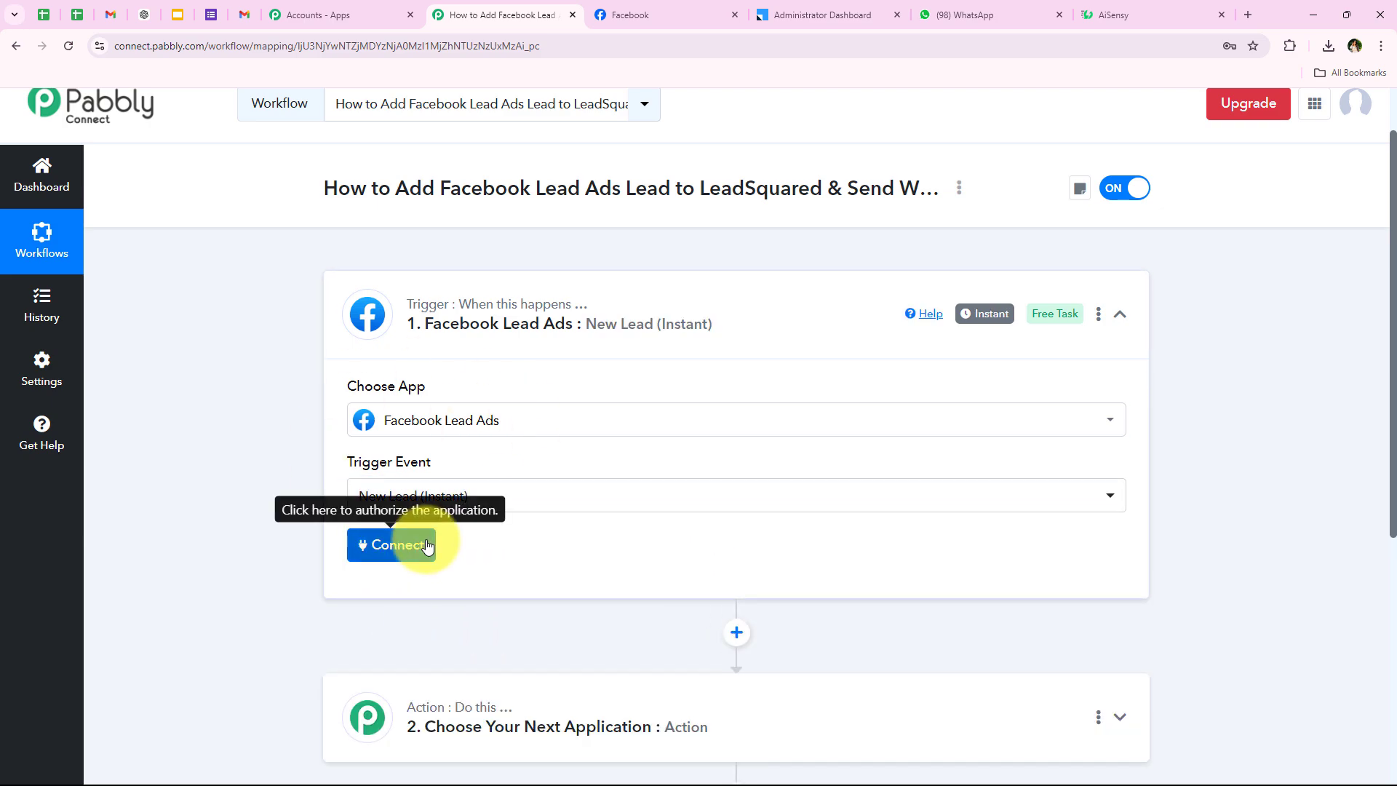
Add a new Facebook Lead Ads connection and authorize it through the Facebook login popup.
{"action": "left_click", "coordinate": [428, 546]}
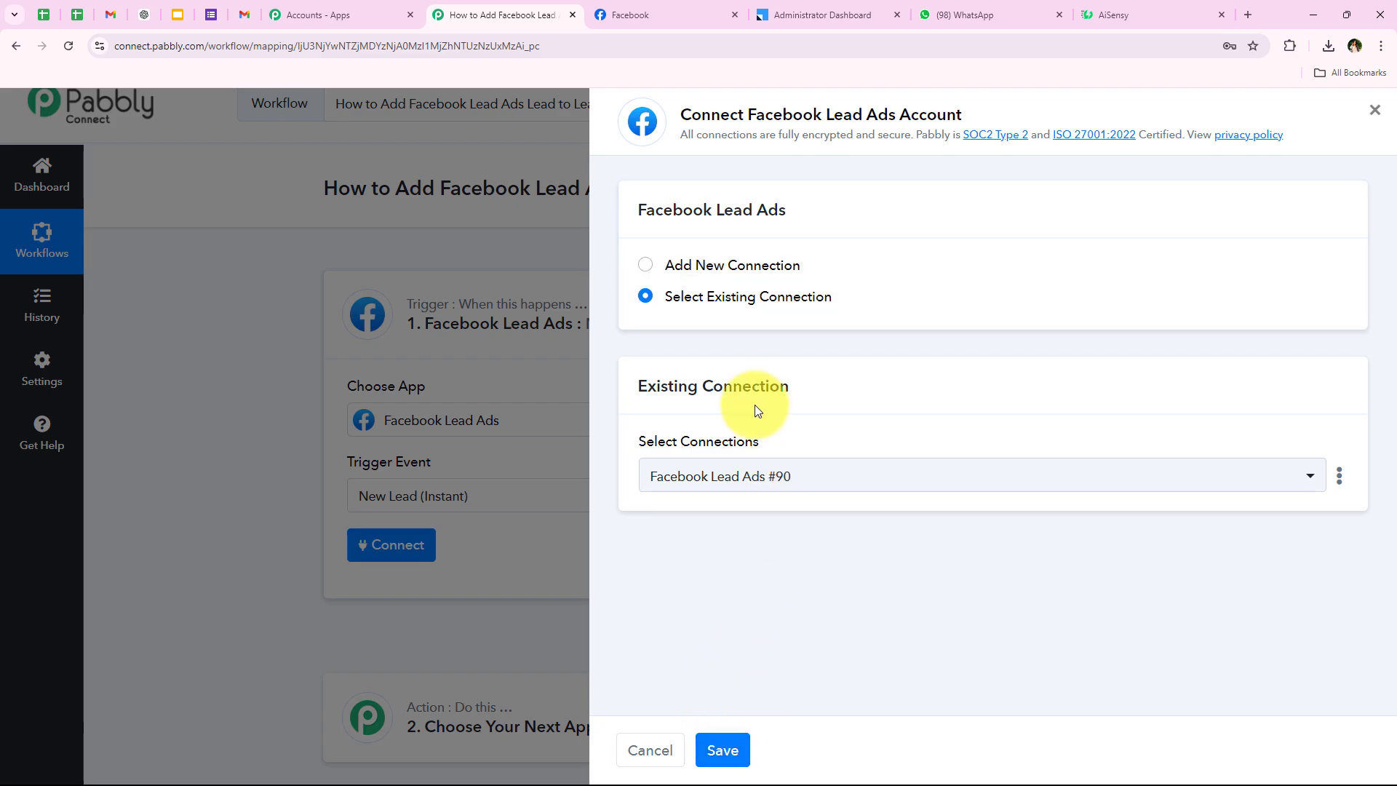
{"action": "left_click", "coordinate": [741, 266]}
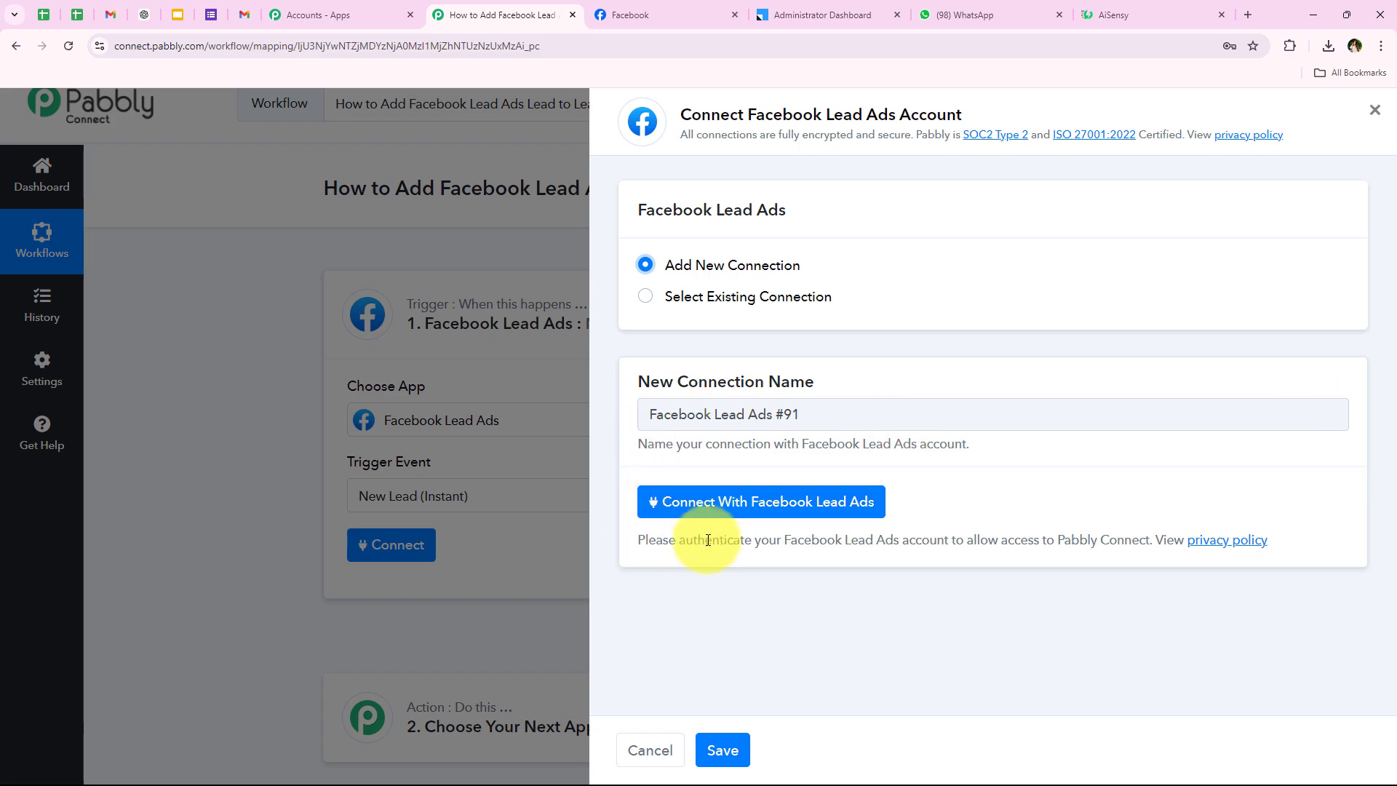
{"action": "left_click", "coordinate": [749, 507]}
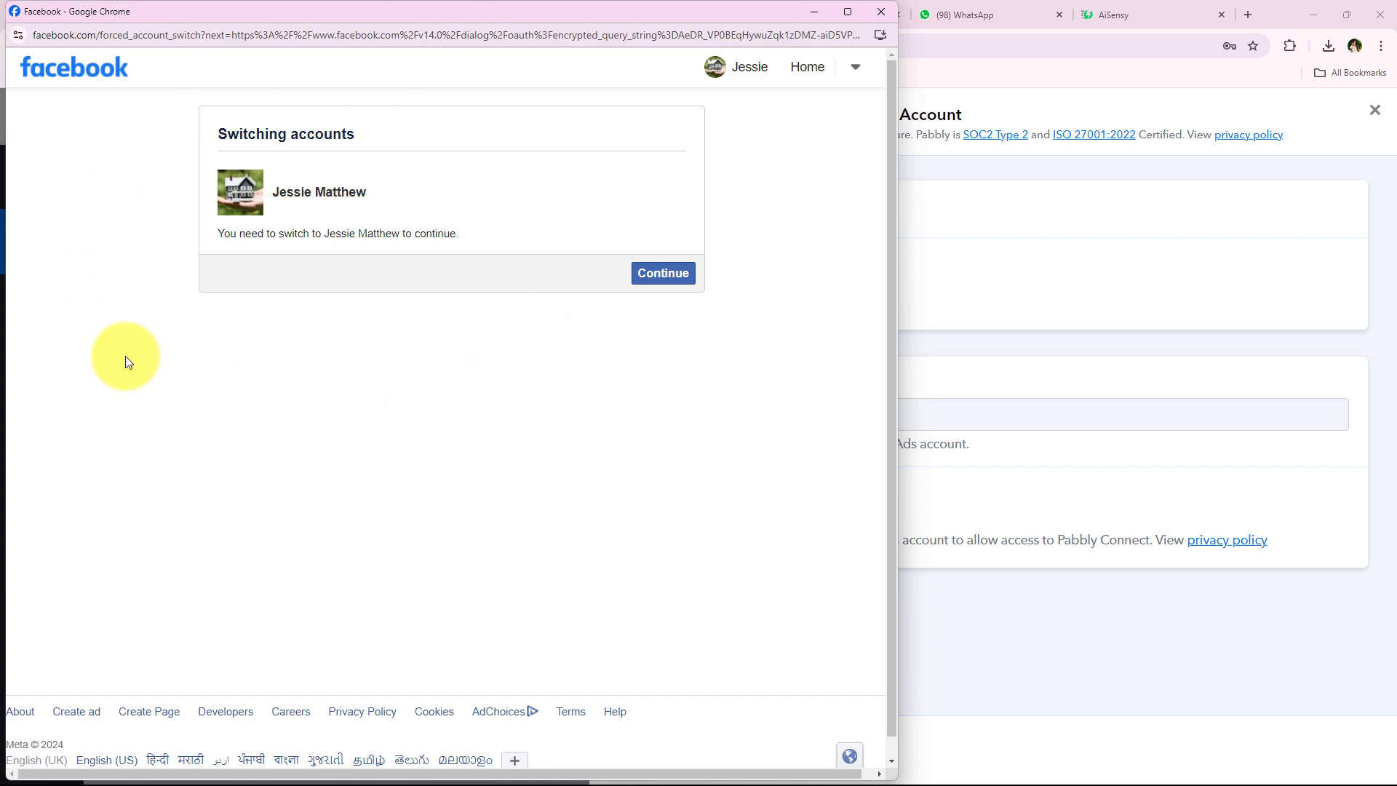
{"action": "left_click", "coordinate": [637, 266]}
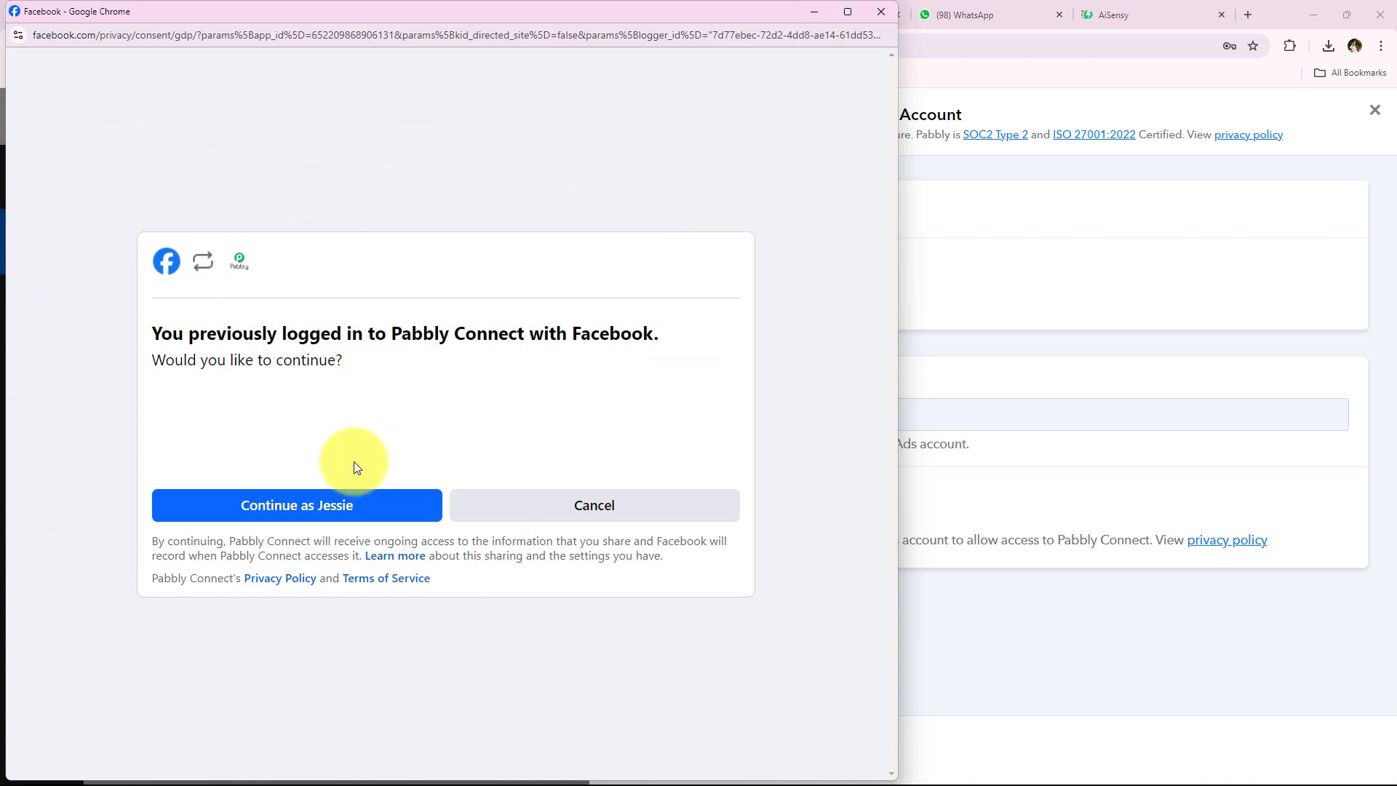
{"action": "left_click", "coordinate": [324, 500]}
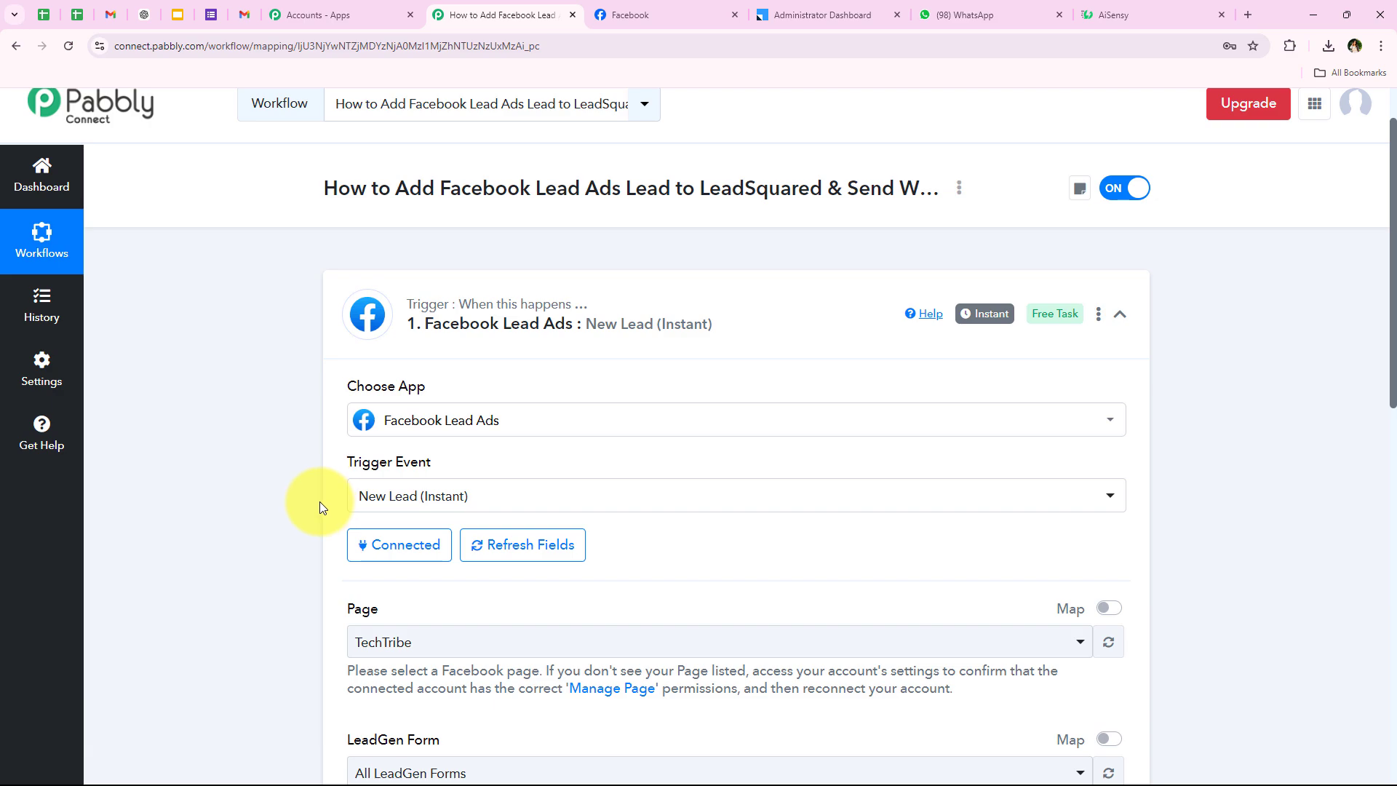
Select Prime Properties as the trigger's Facebook page.
{"action": "scroll", "coordinate": [283, 560], "scroll_direction": "down", "scroll_amount": 3}
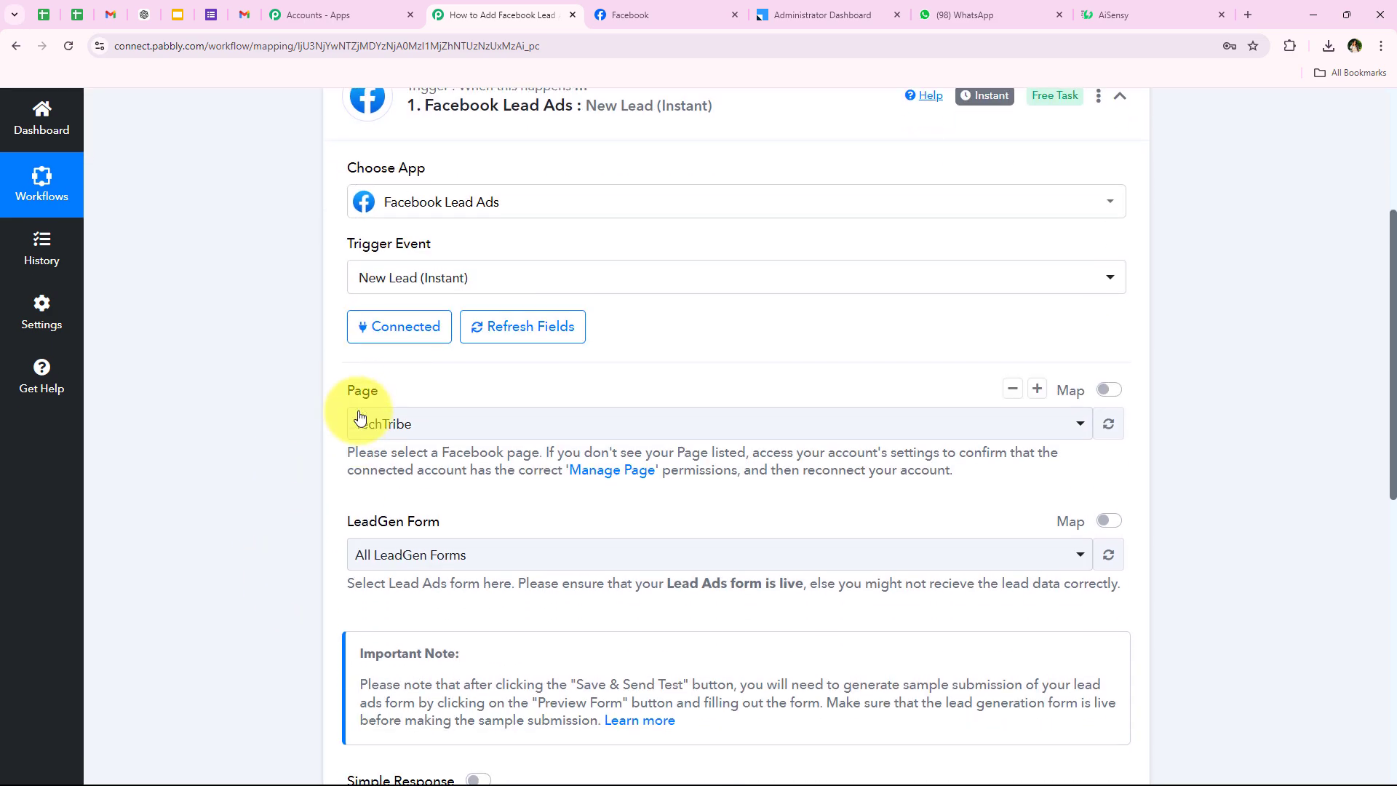
{"action": "left_click_drag", "start_coordinate": [351, 388], "coordinate": [390, 393]}
{"action": "left_click_drag", "start_coordinate": [349, 521], "coordinate": [476, 521]}
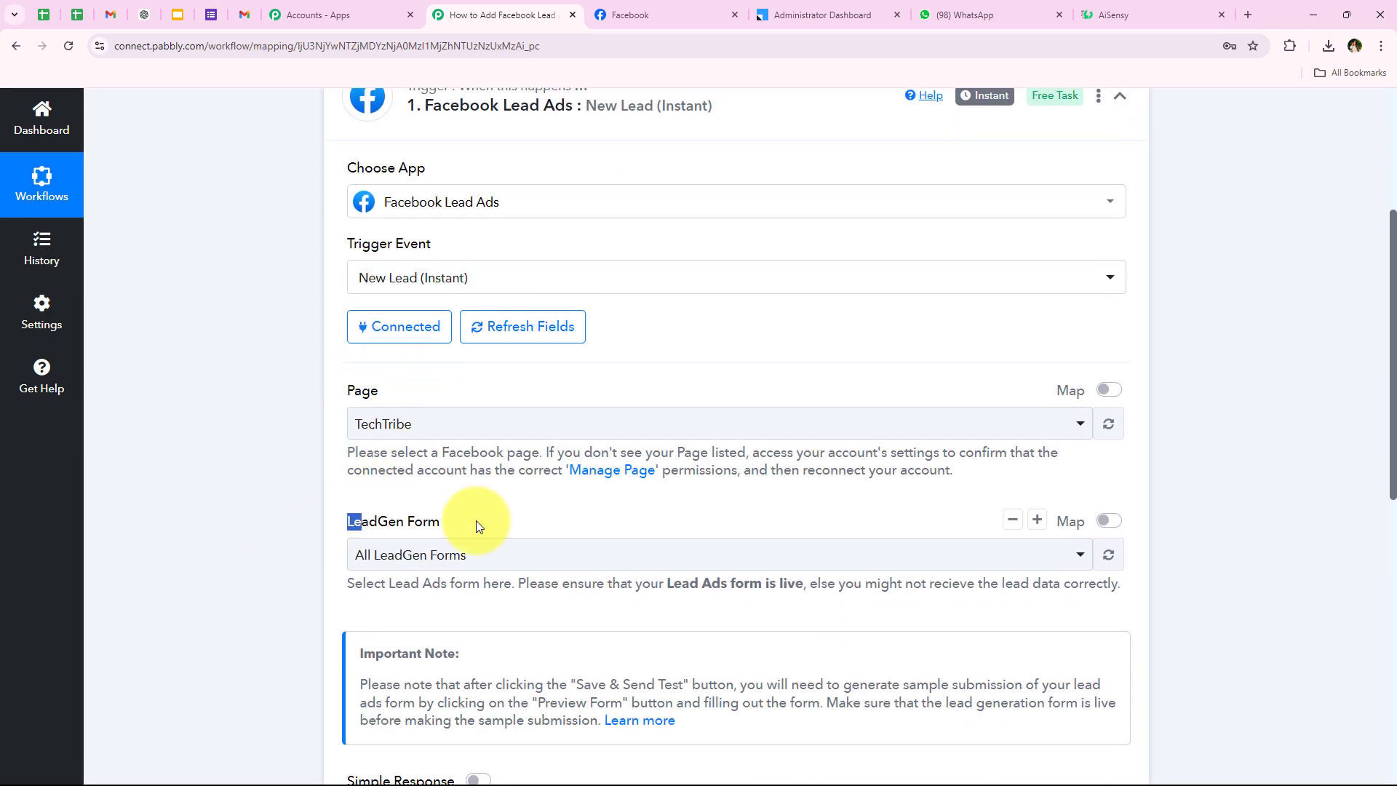
{"action": "left_click", "coordinate": [251, 477]}
{"action": "left_click", "coordinate": [609, 14]}
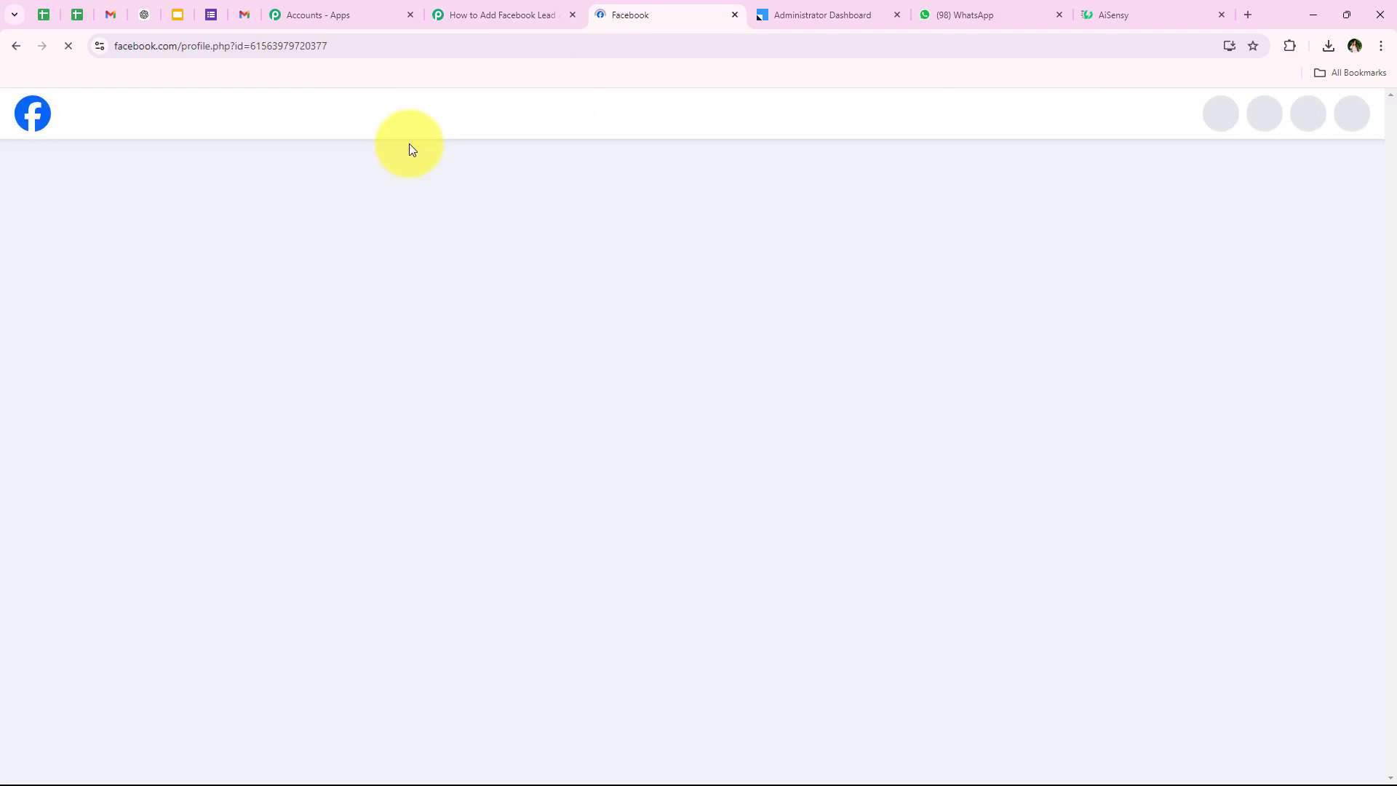
{"action": "left_click", "coordinate": [473, 15]}
{"action": "left_click", "coordinate": [399, 426]}
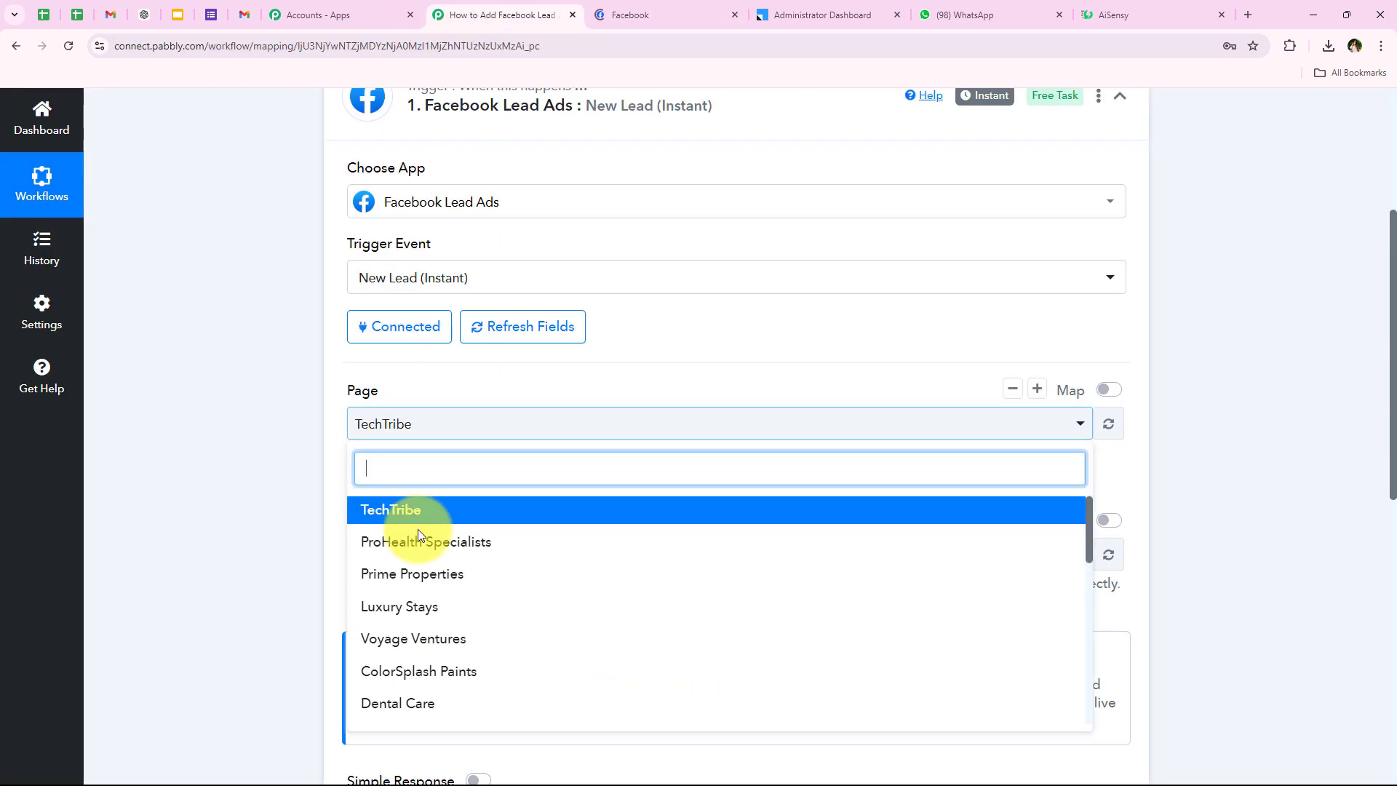
{"action": "left_click", "coordinate": [412, 574]}
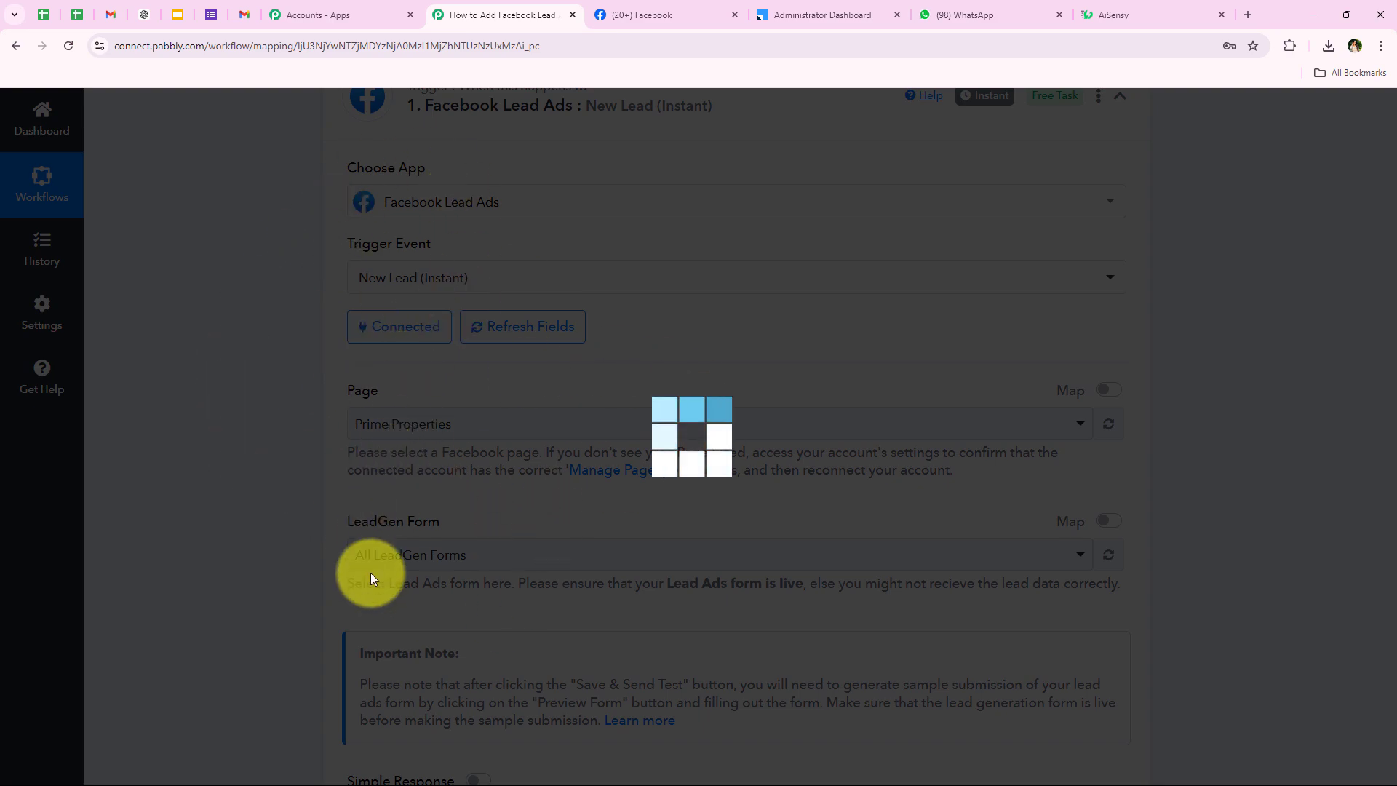
Choose Lead Form New, then save the trigger and send a test request.
{"action": "scroll", "coordinate": [345, 560], "scroll_direction": "down", "scroll_amount": 3}
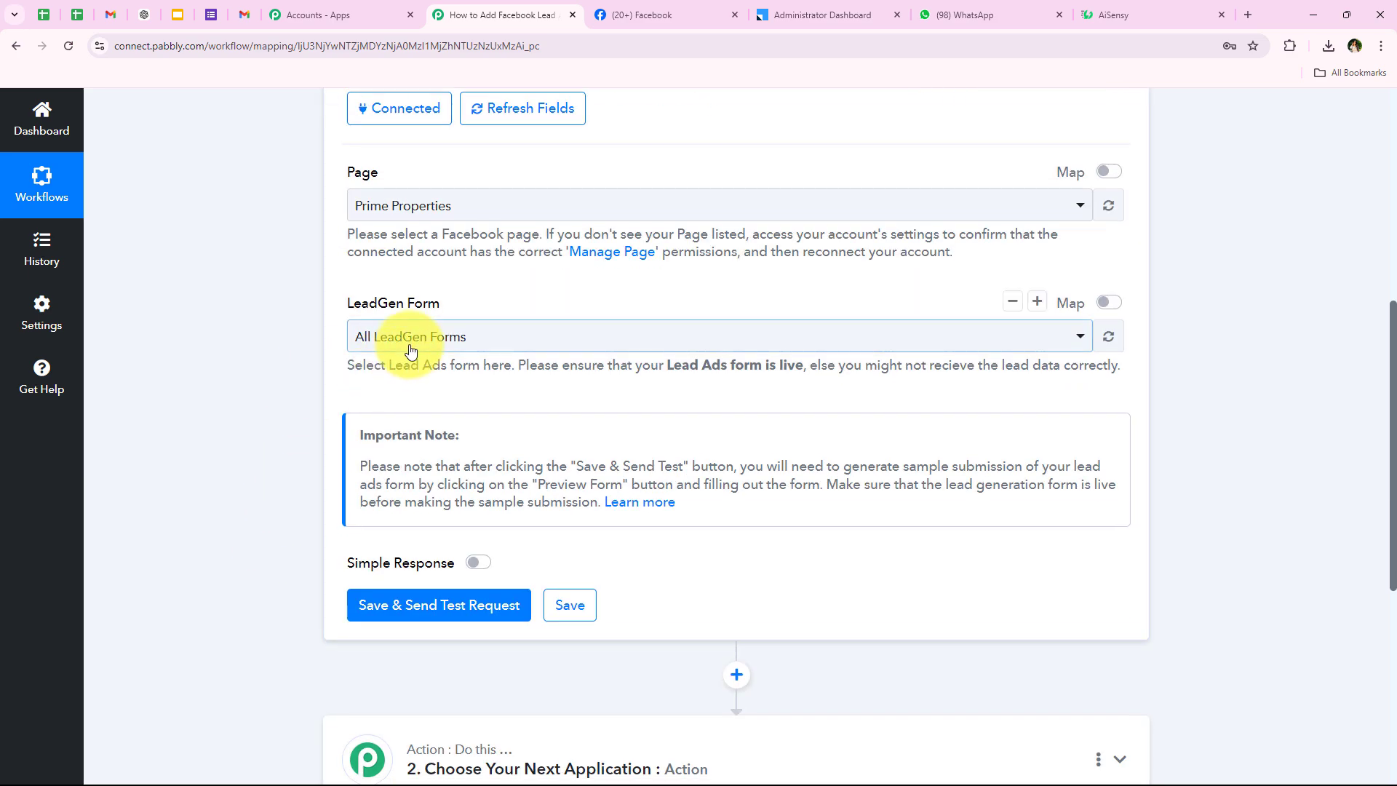
{"action": "left_click", "coordinate": [411, 347]}
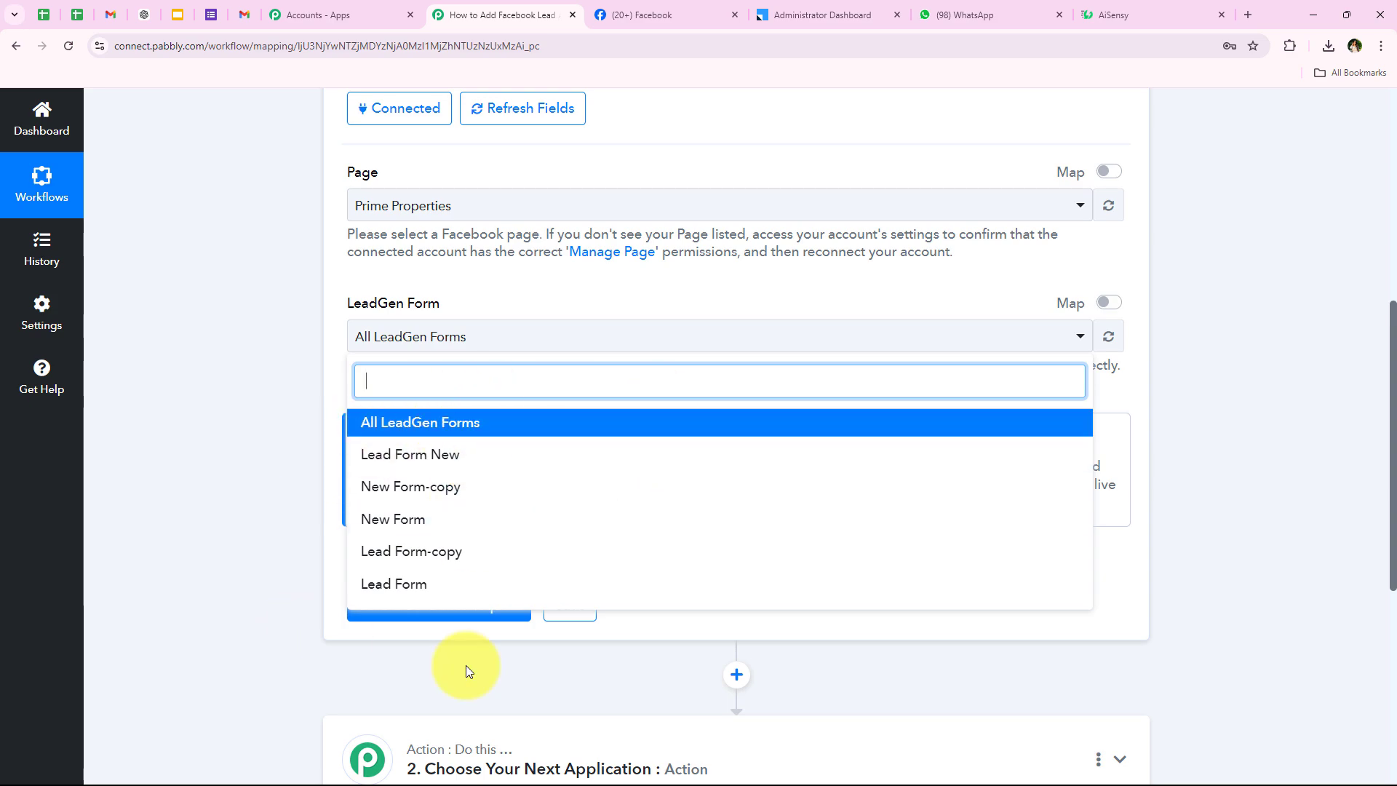
{"action": "left_click", "coordinate": [676, 466]}
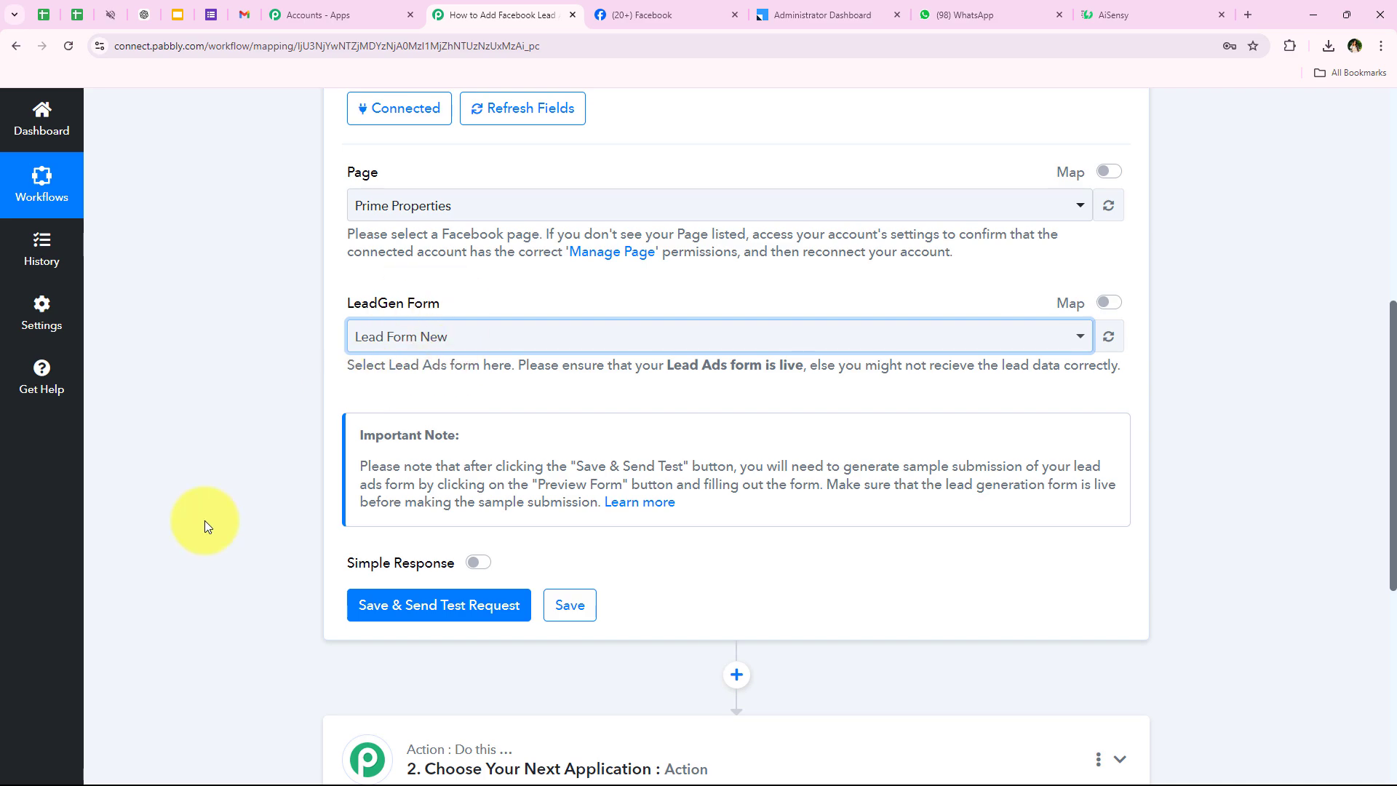
{"action": "scroll", "coordinate": [177, 592], "scroll_direction": "down", "scroll_amount": 2}
{"action": "scroll", "coordinate": [225, 486], "scroll_direction": "down", "scroll_amount": 1}
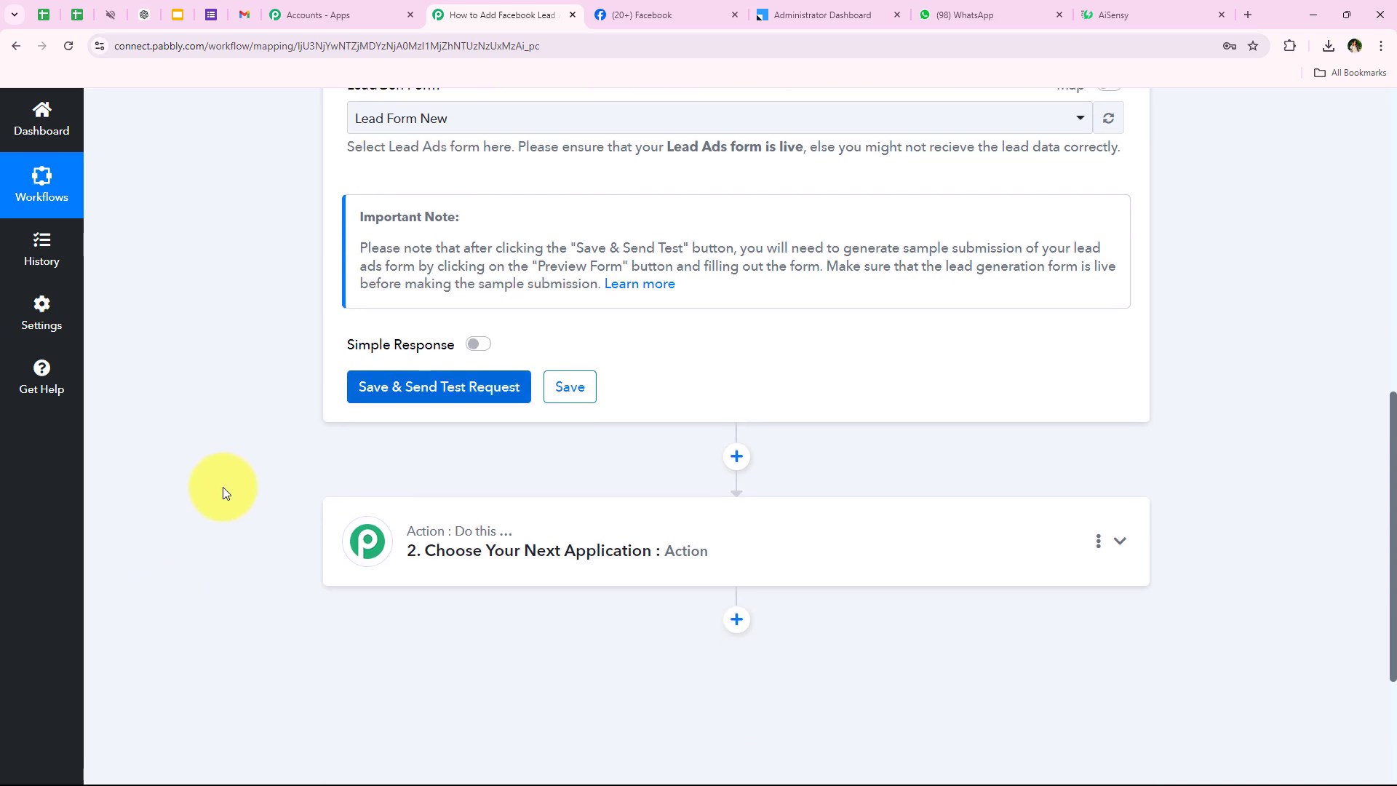
{"action": "left_click", "coordinate": [441, 370]}
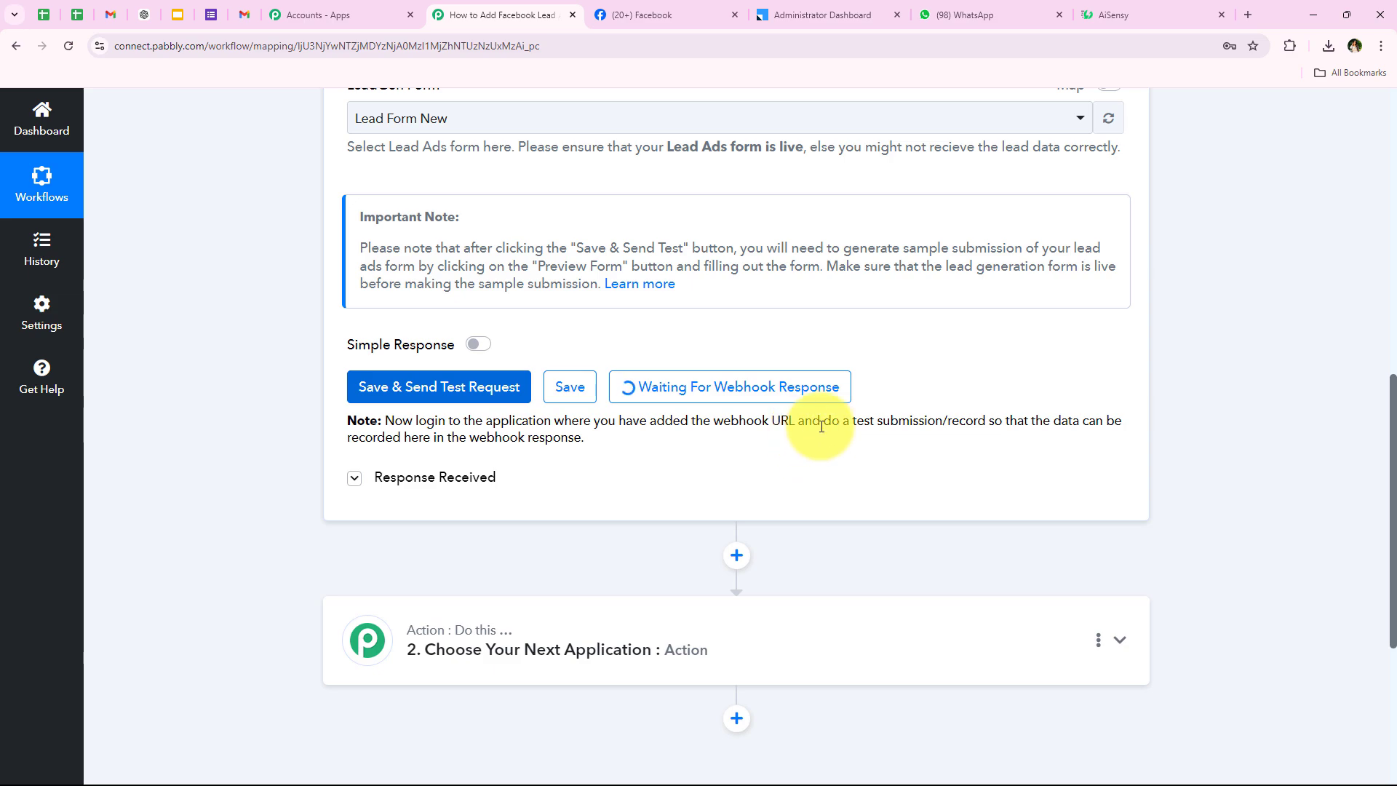
{"action": "left_click_drag", "start_coordinate": [824, 422], "coordinate": [986, 409]}
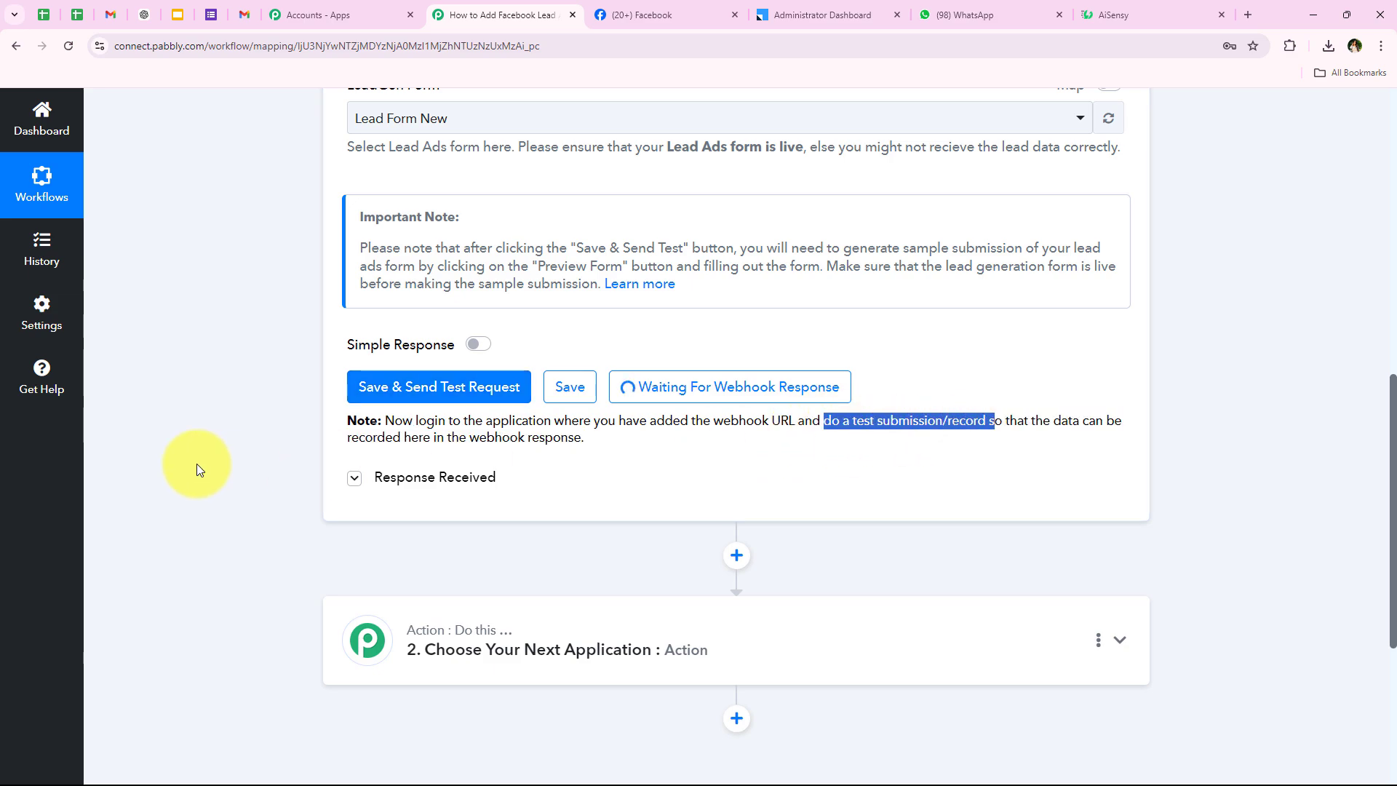
{"action": "left_click", "coordinate": [877, 452]}
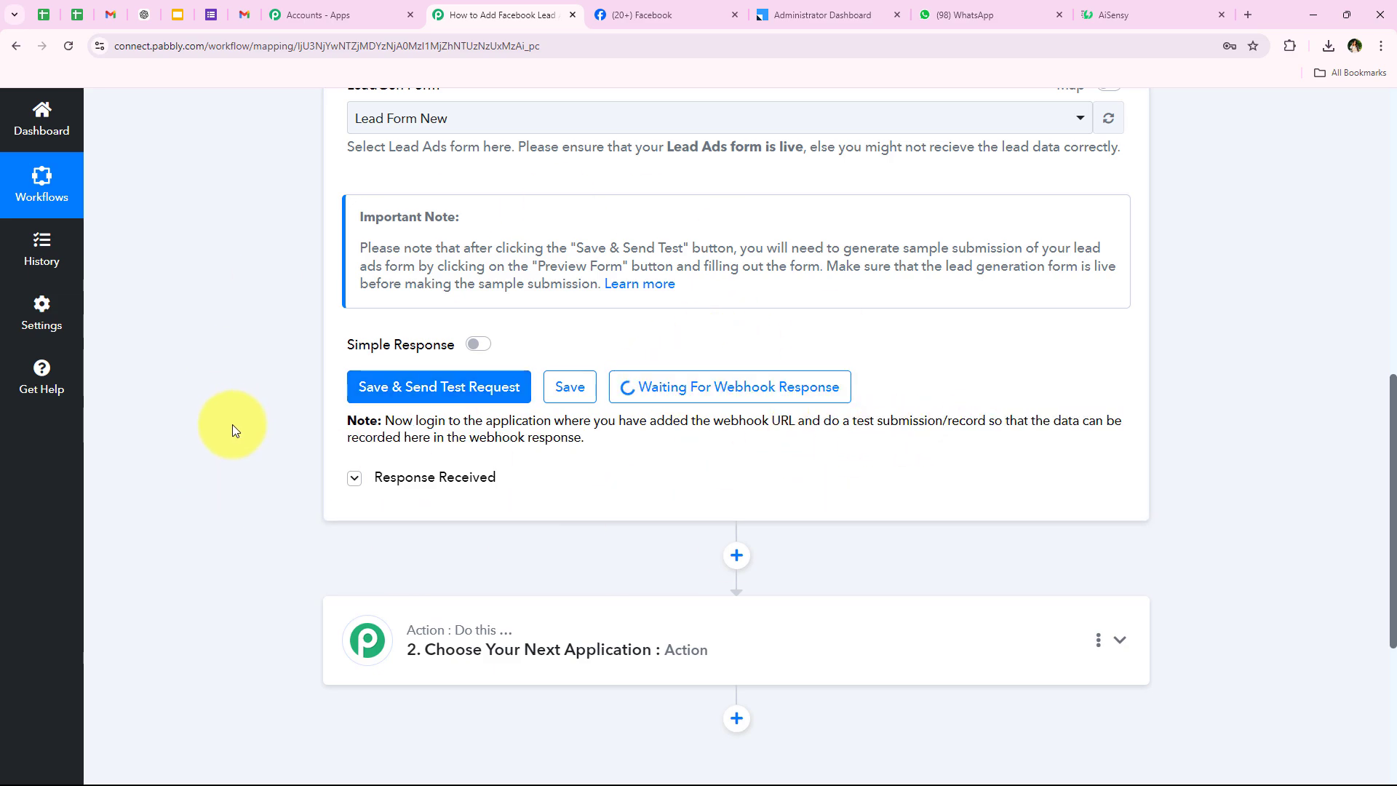
{"action": "scroll", "coordinate": [273, 403], "scroll_direction": "up", "scroll_amount": 10}
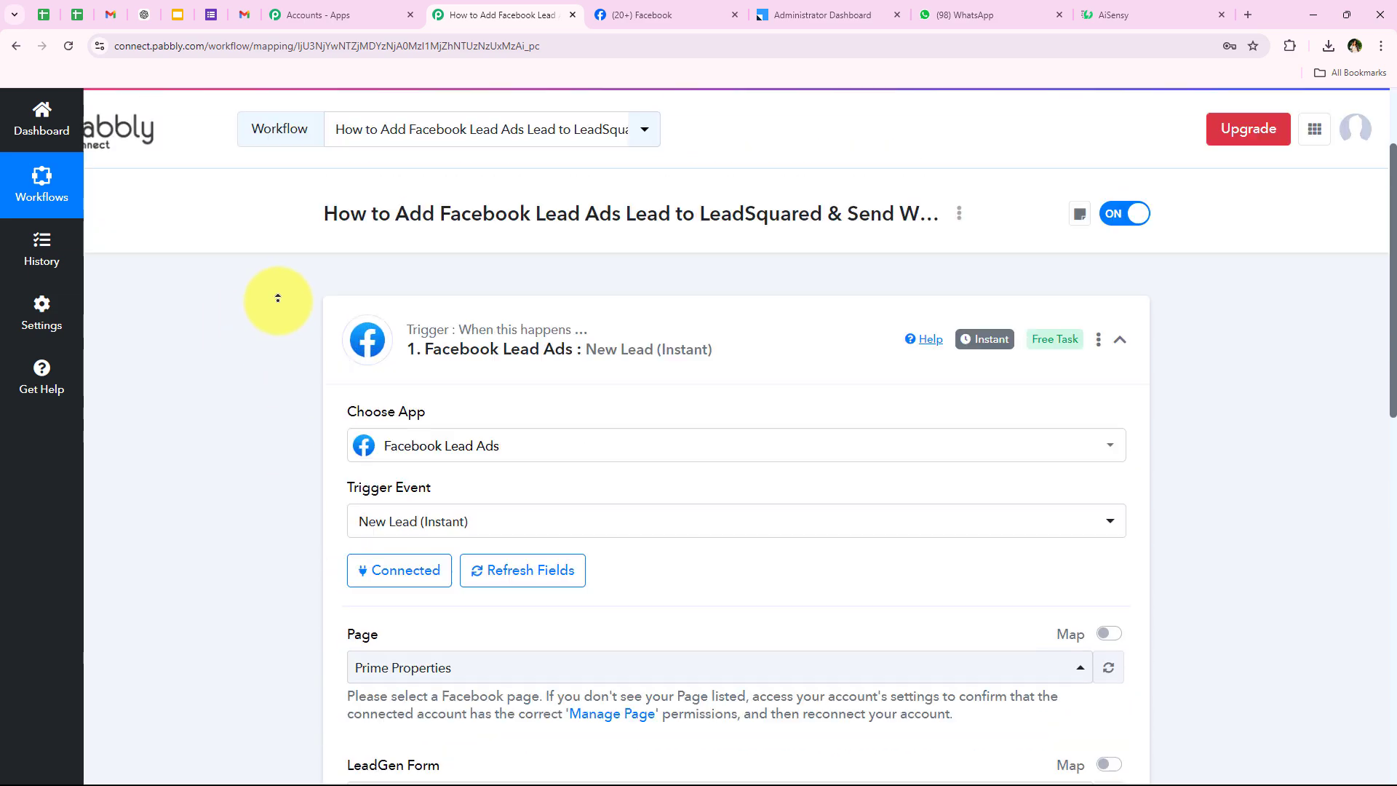
{"action": "scroll", "coordinate": [313, 514], "scroll_direction": "down", "scroll_amount": 2}
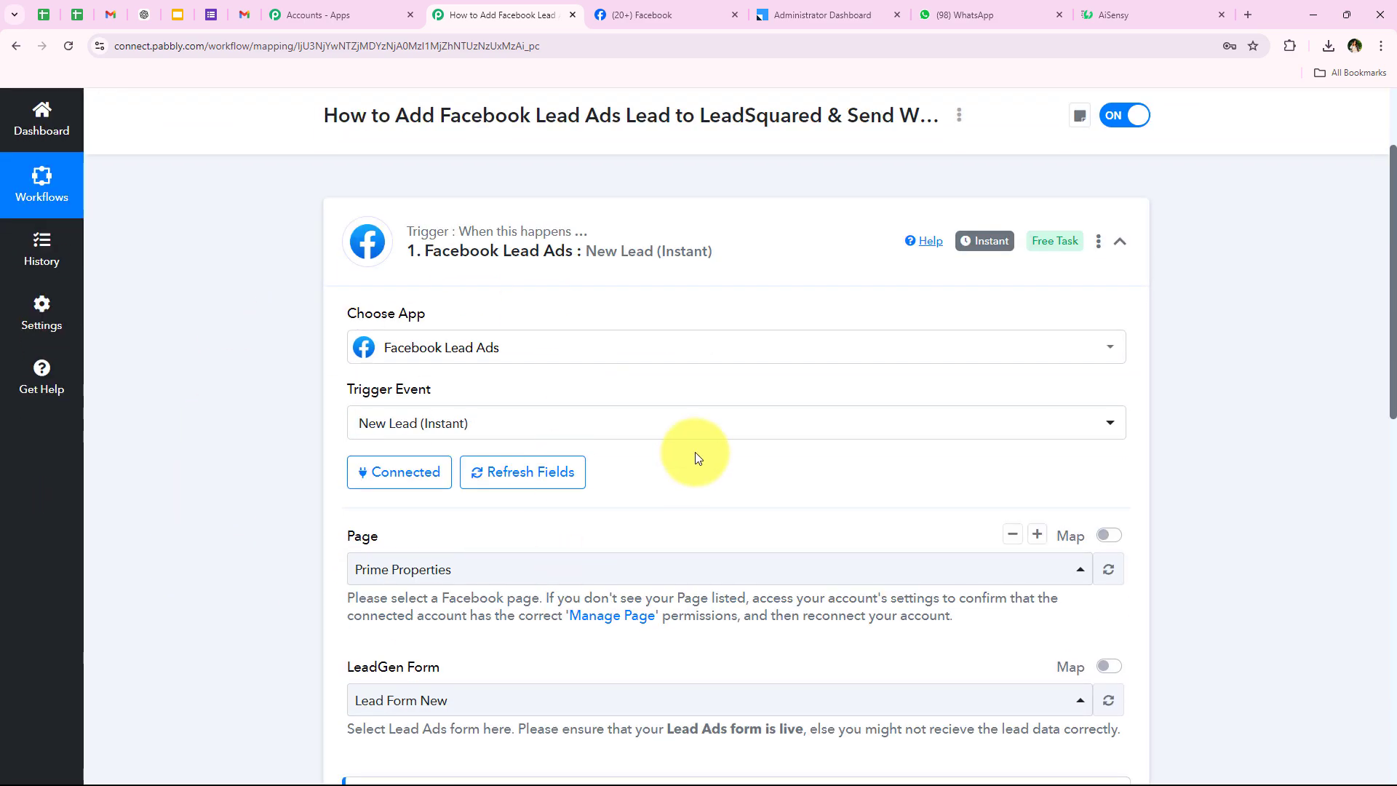
{"action": "scroll", "coordinate": [184, 467], "scroll_direction": "down", "scroll_amount": 6}
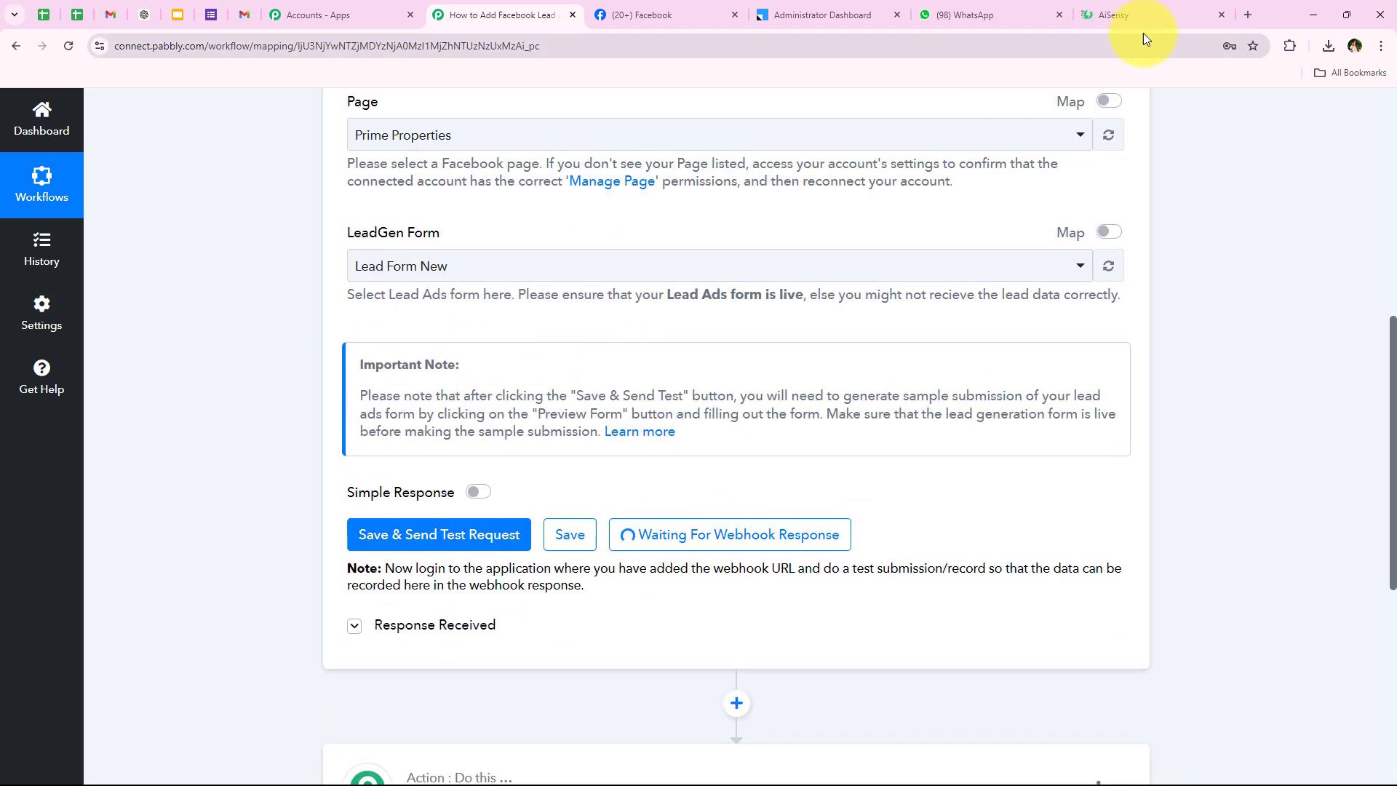
In a new tab, search 'Meta' and open the Meta for Developers site.
{"action": "left_click", "coordinate": [1247, 14]}
{"action": "left_click", "coordinate": [472, 347]}
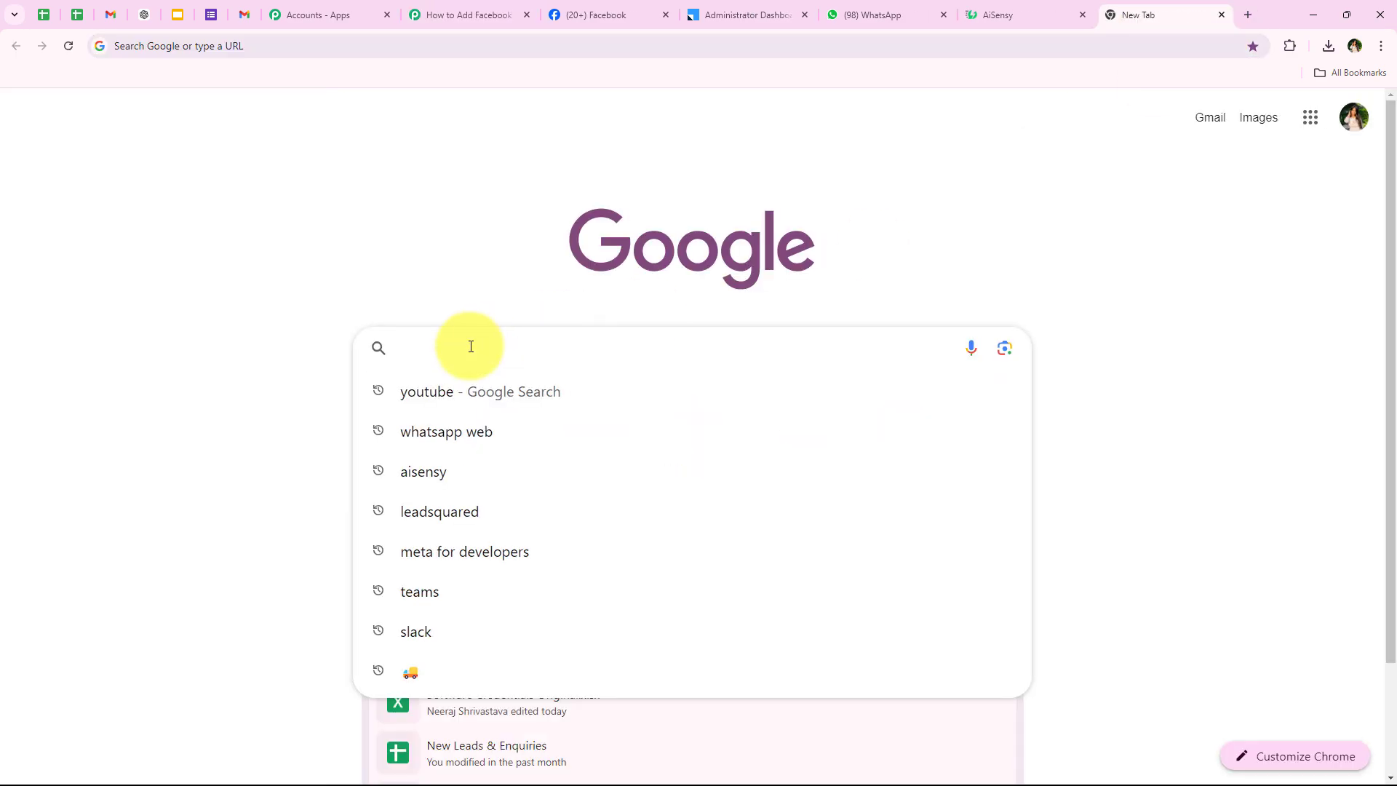
{"action": "type", "text": "Meta"}
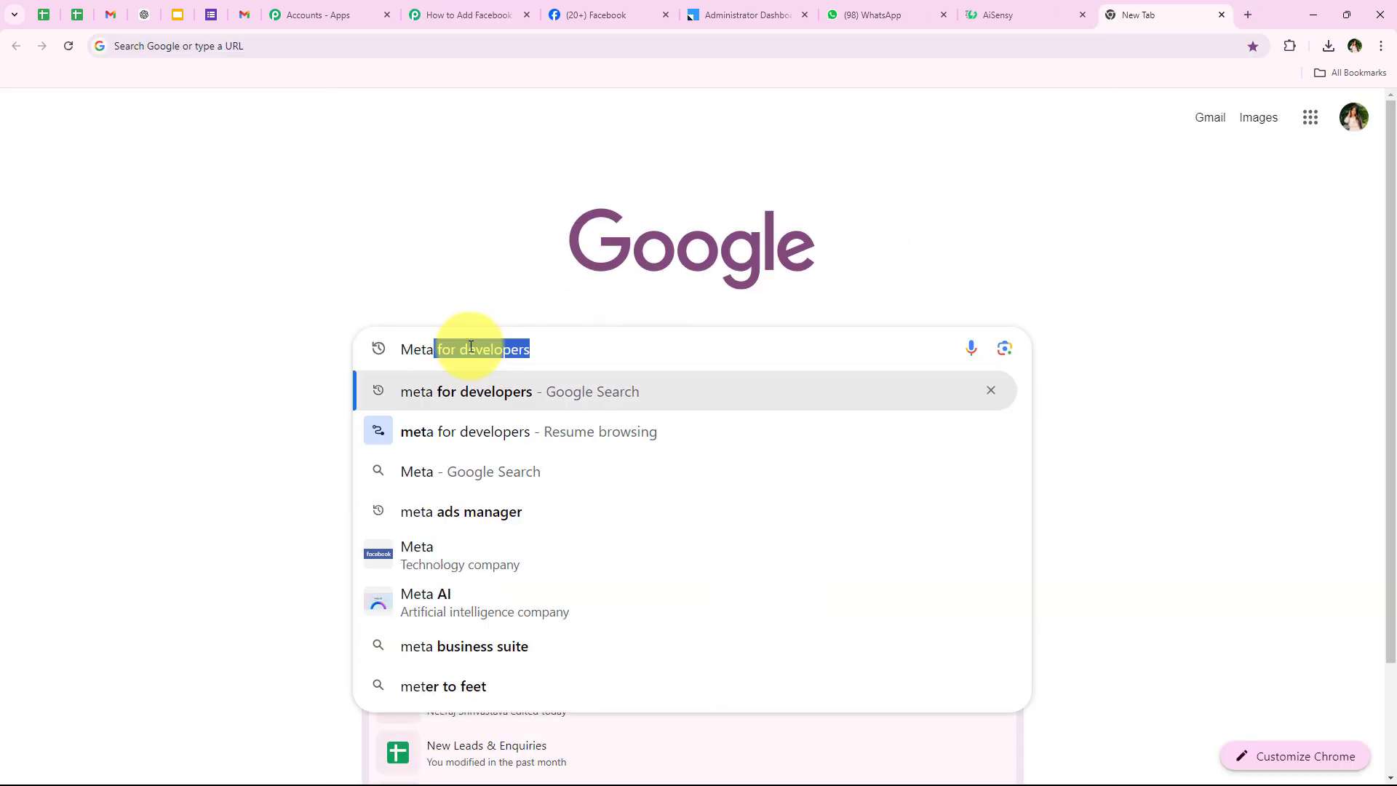
{"action": "key", "text": "Return"}
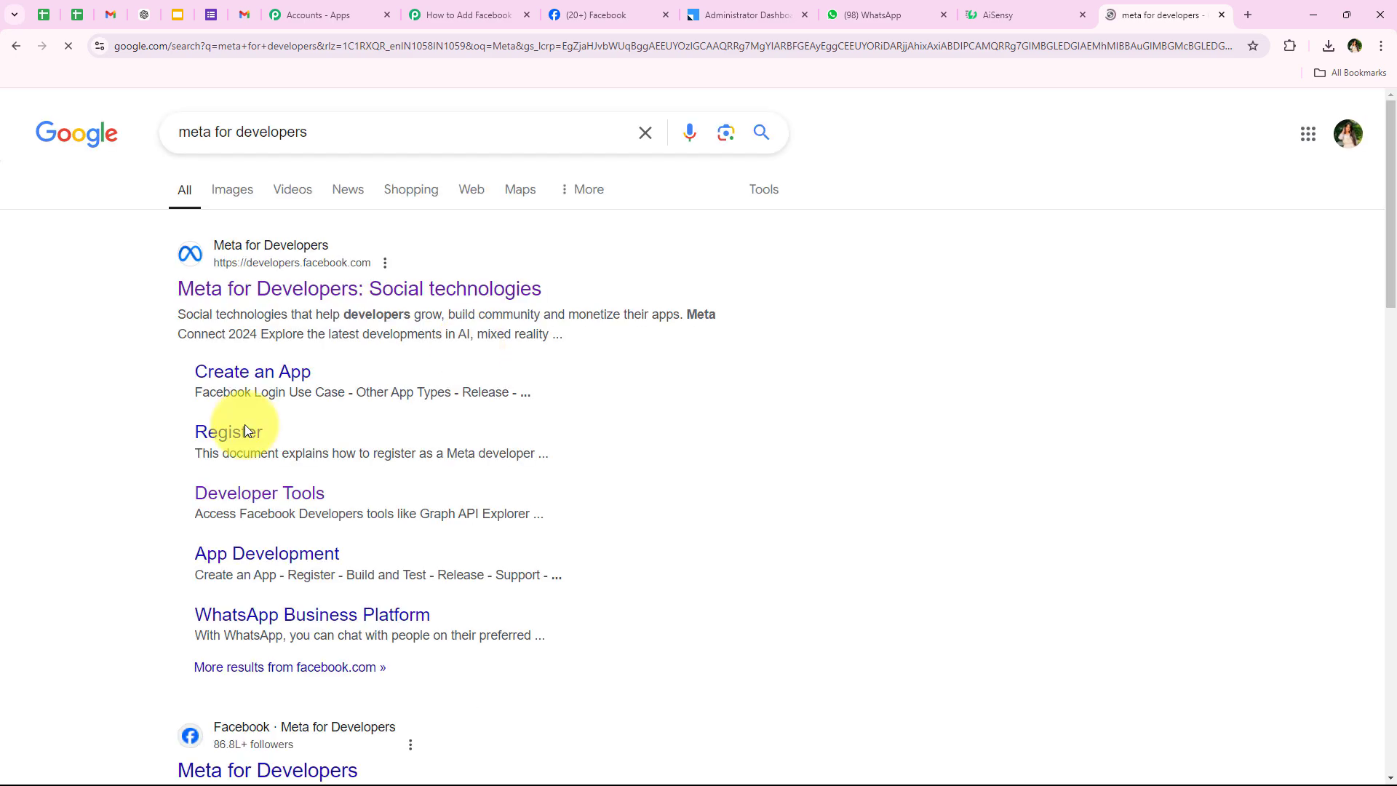
{"action": "left_click", "coordinate": [273, 302]}
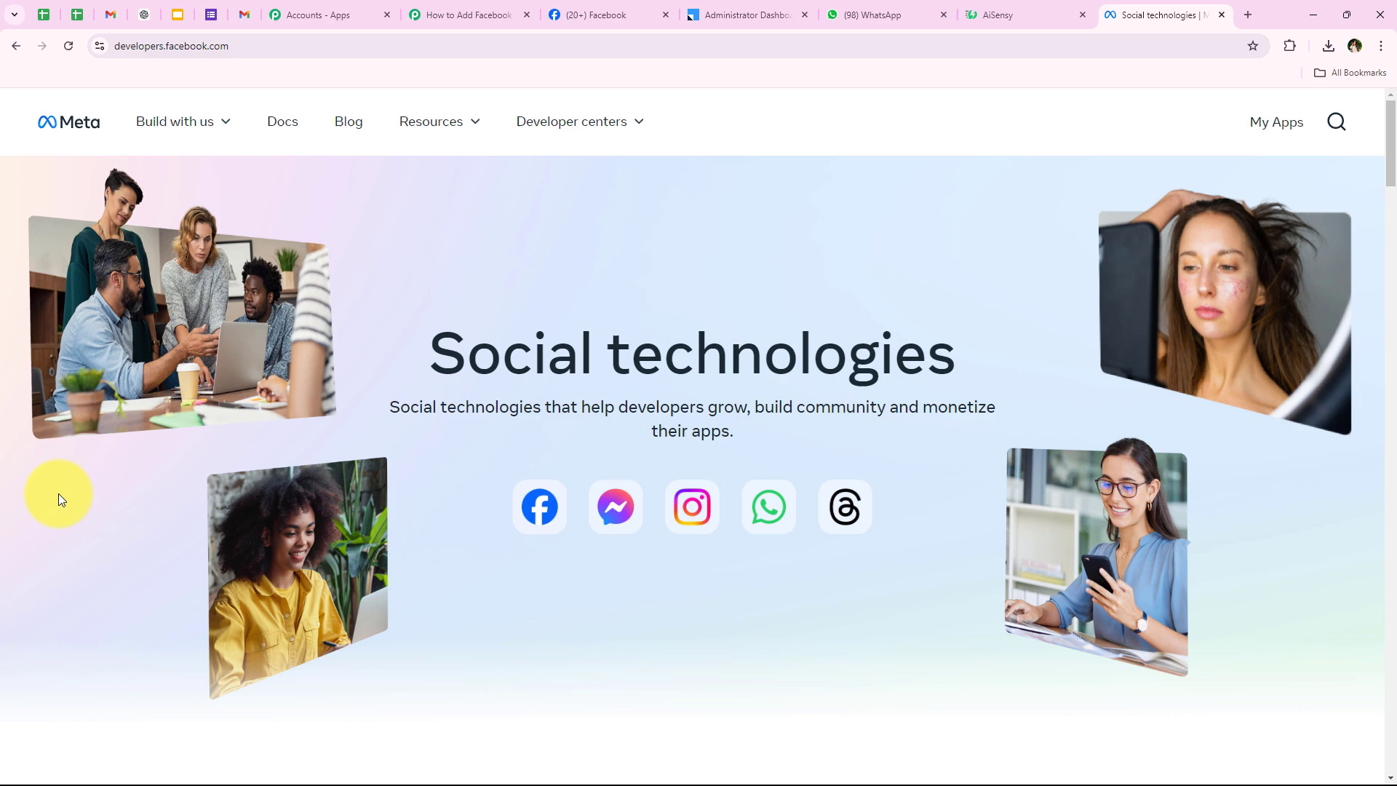
Go through Resources > Developer tools to the Lead Ads testing tool.
{"action": "left_click", "coordinate": [435, 123]}
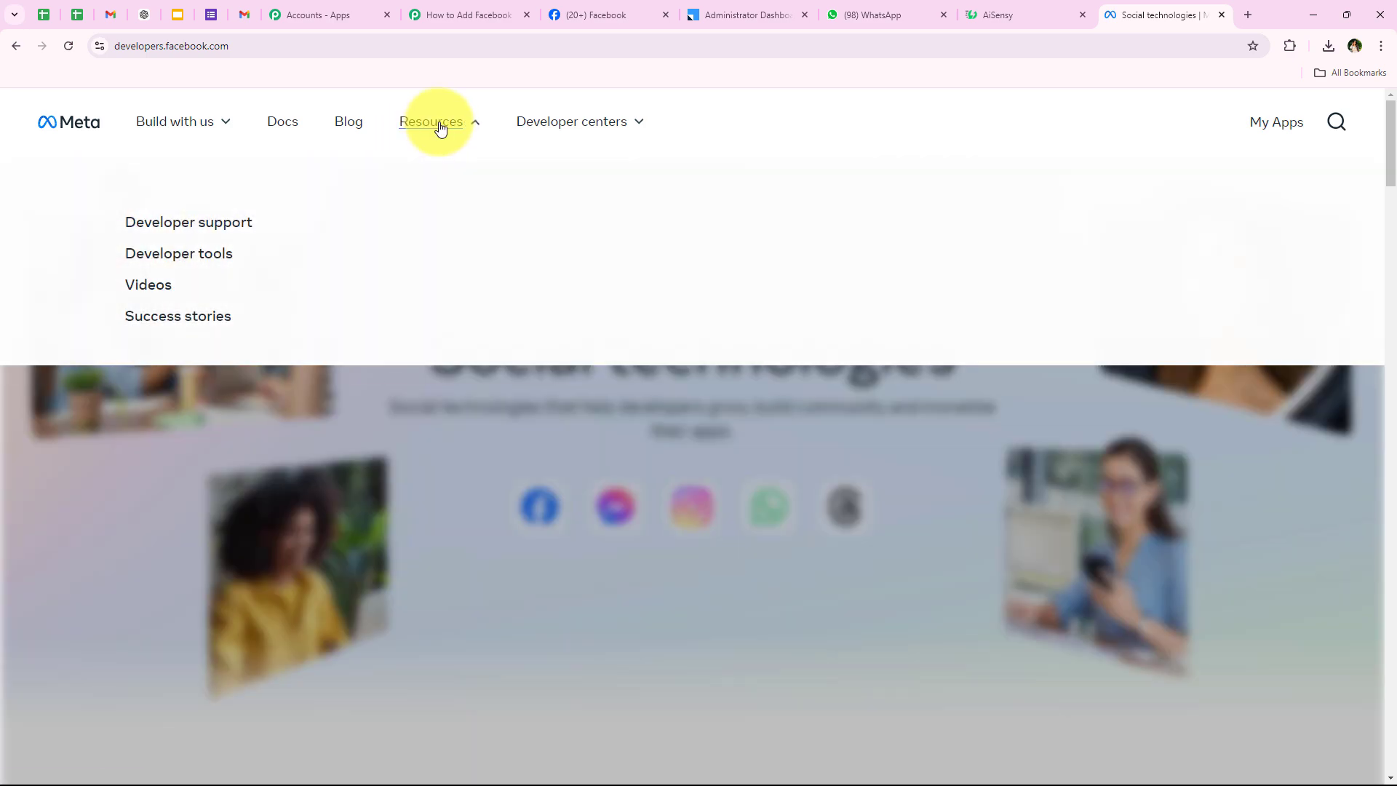
{"action": "left_click", "coordinate": [160, 254]}
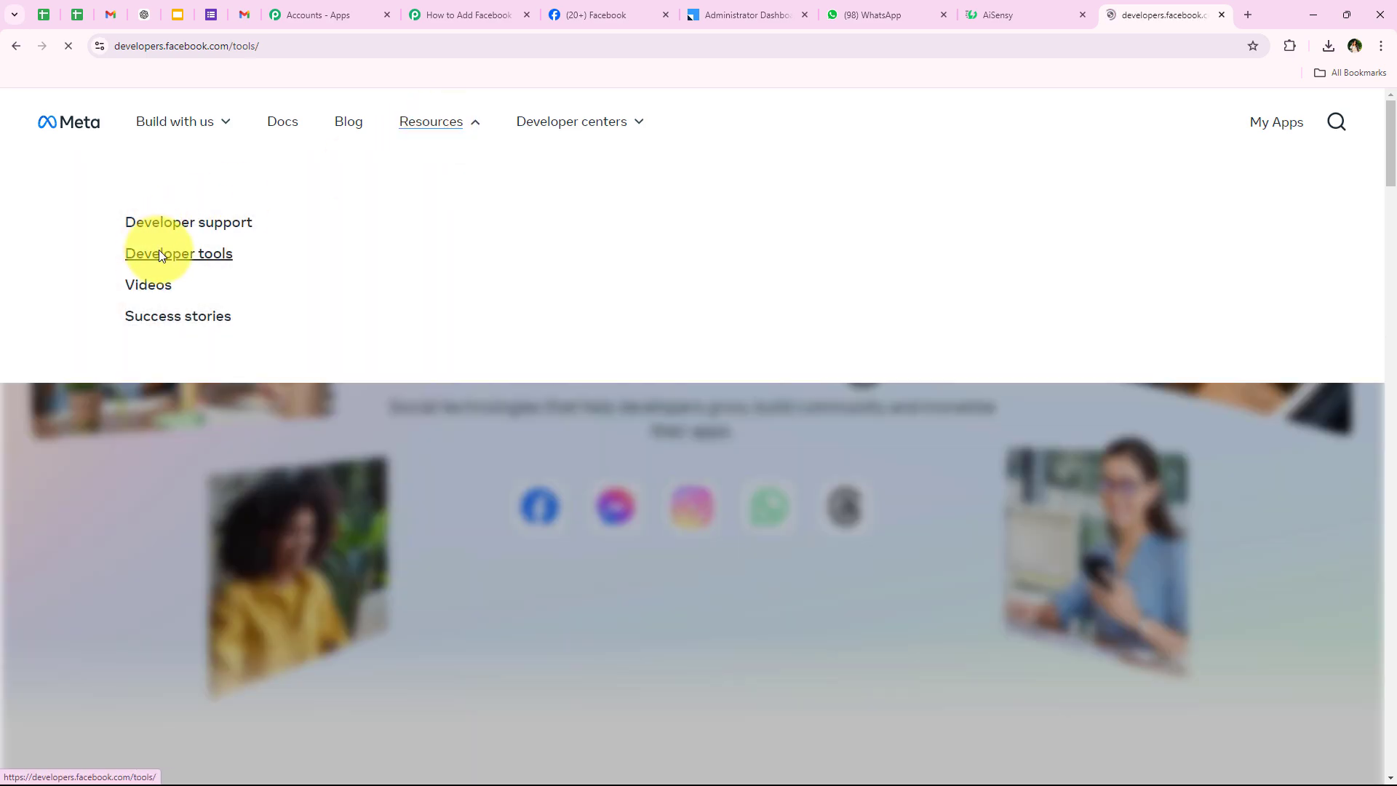
{"action": "scroll", "coordinate": [452, 335], "scroll_direction": "down", "scroll_amount": 3}
{"action": "scroll", "coordinate": [452, 337], "scroll_direction": "down", "scroll_amount": 4}
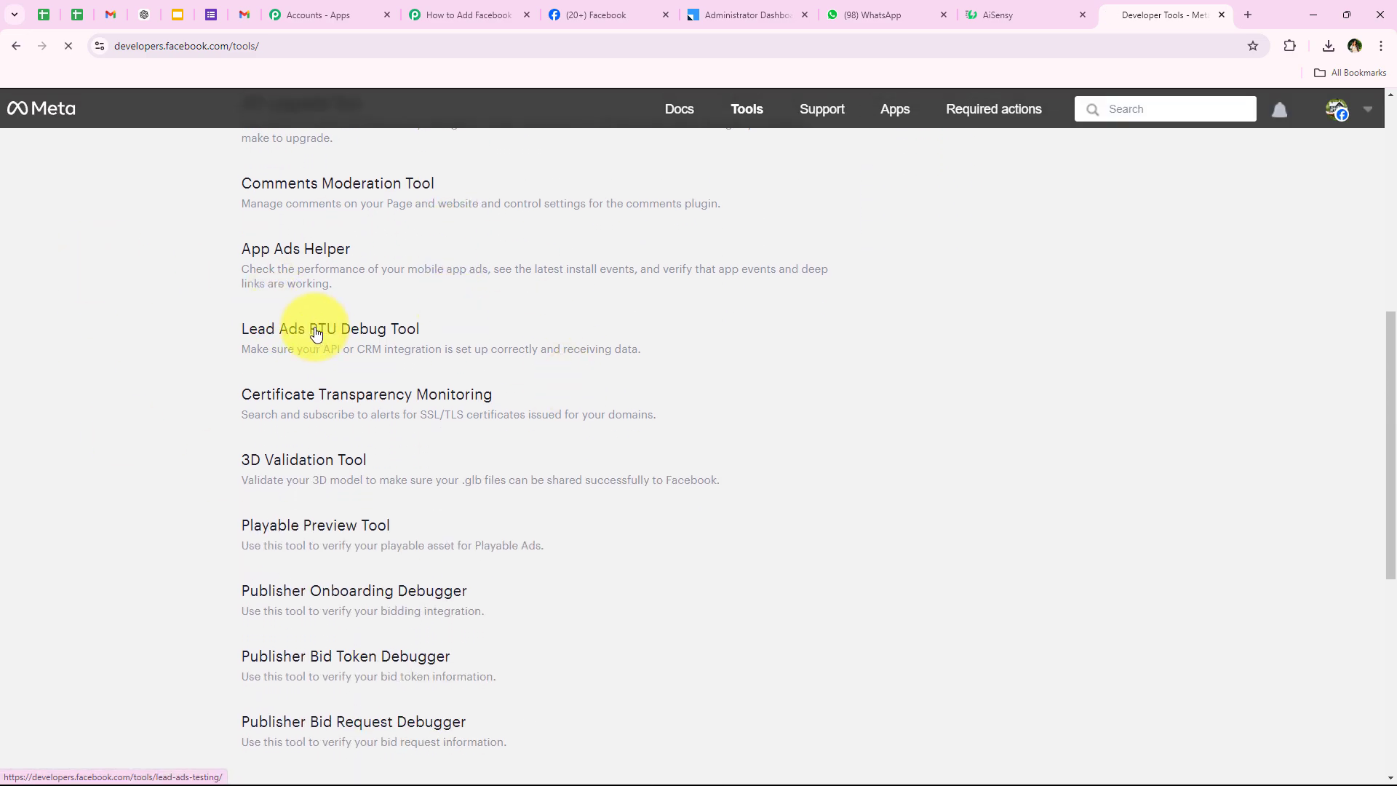
{"action": "left_click", "coordinate": [316, 331]}
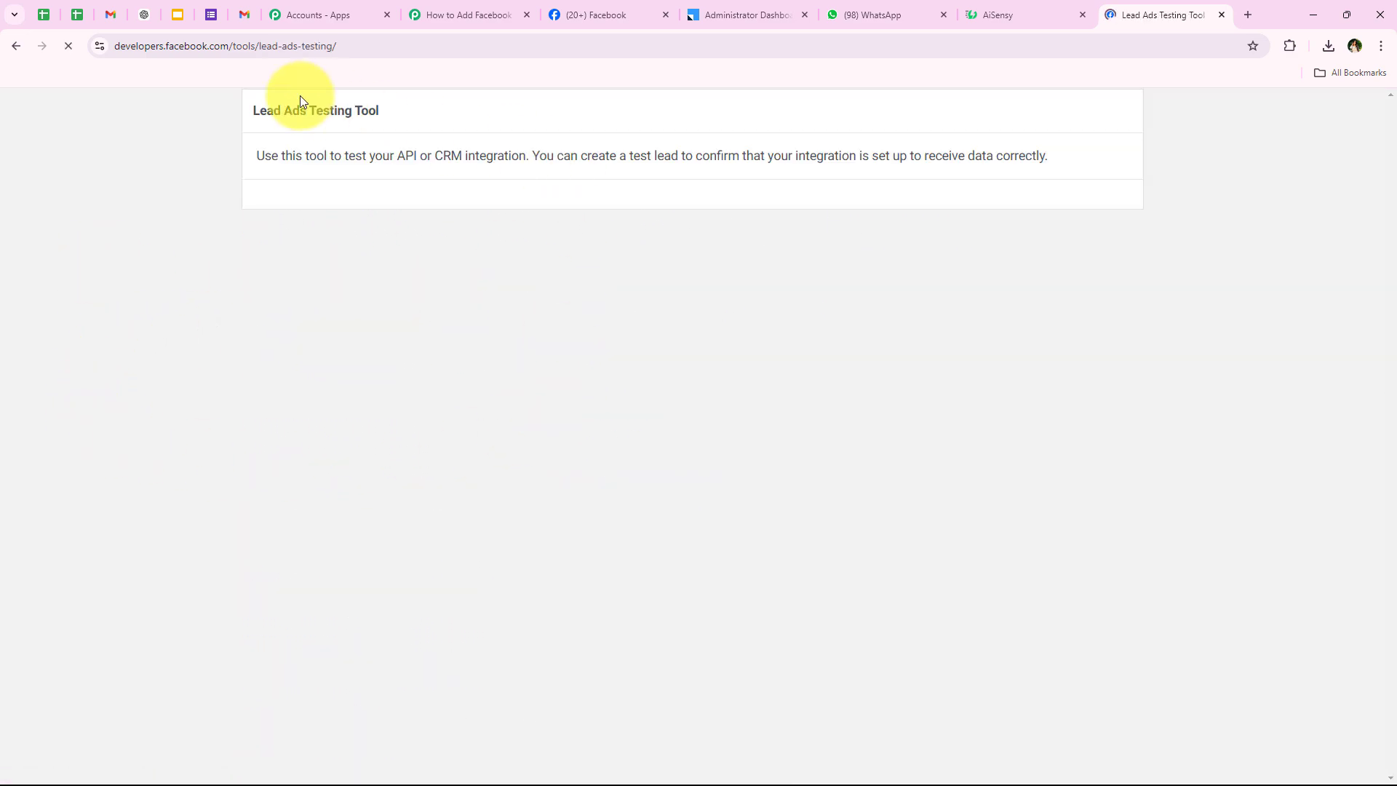
Select the Prime Properties page and Lead Form New in the Lead Ads Testing Tool, matching the Pabbly trigger.
{"action": "left_click_drag", "start_coordinate": [243, 104], "coordinate": [422, 115]}
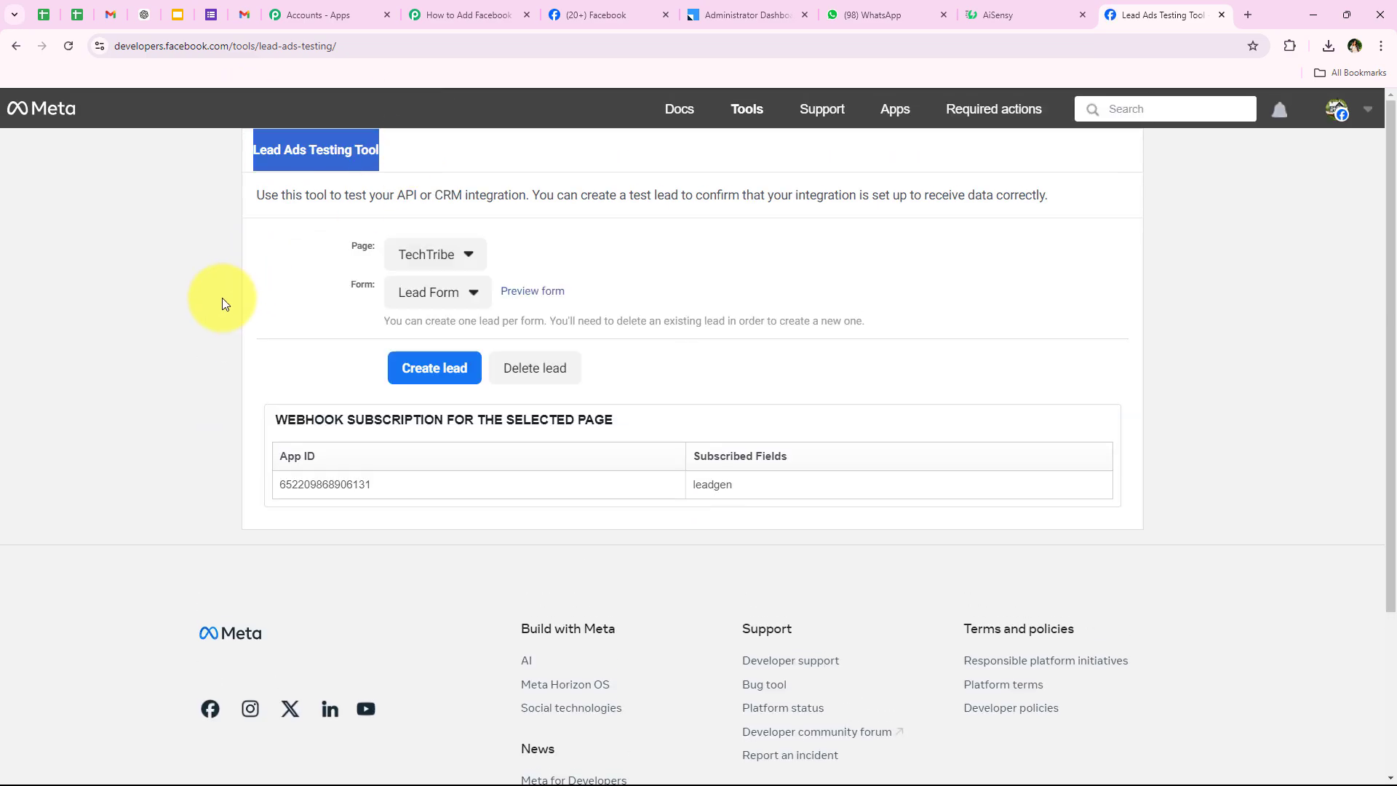
{"action": "left_click", "coordinate": [221, 299]}
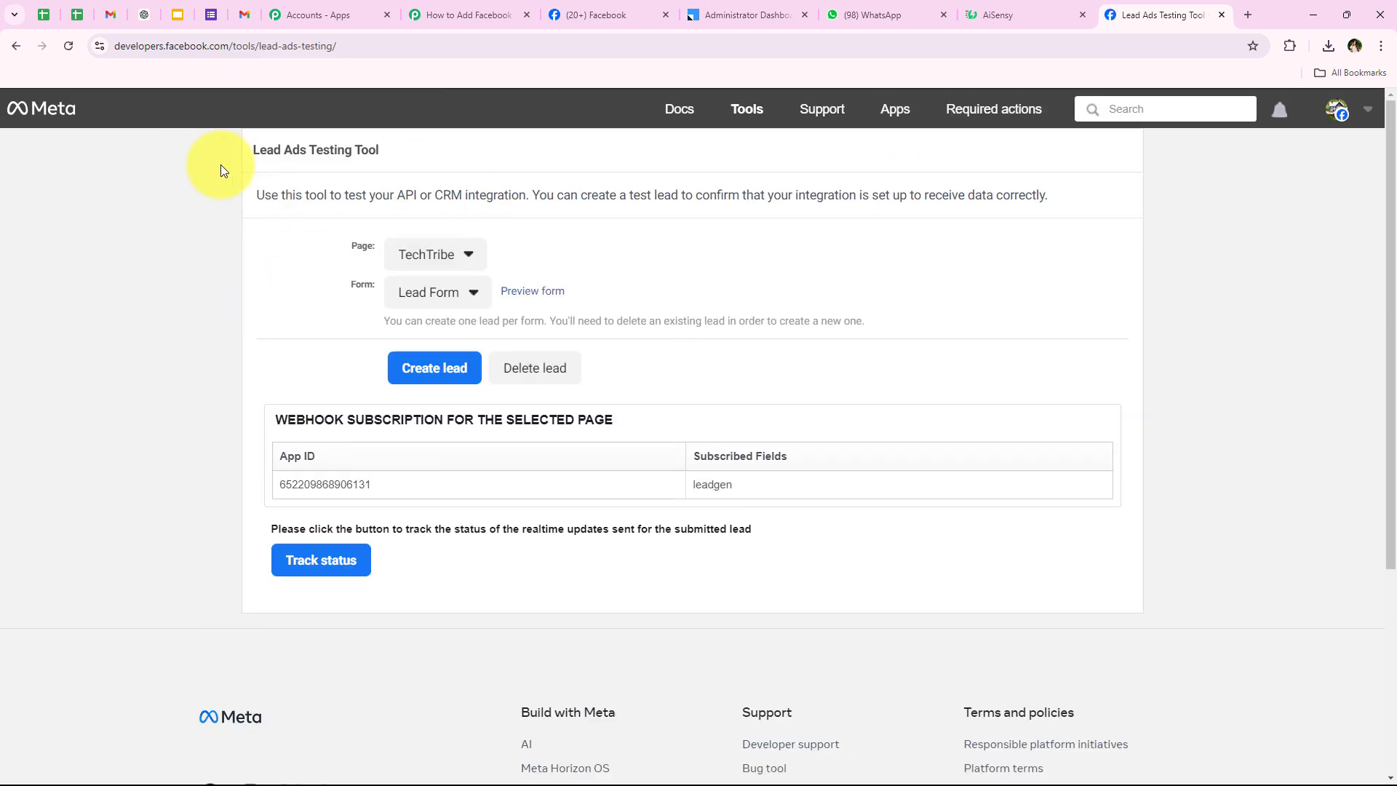
{"action": "left_click_drag", "start_coordinate": [442, 137], "coordinate": [129, 150]}
{"action": "left_click", "coordinate": [136, 225]}
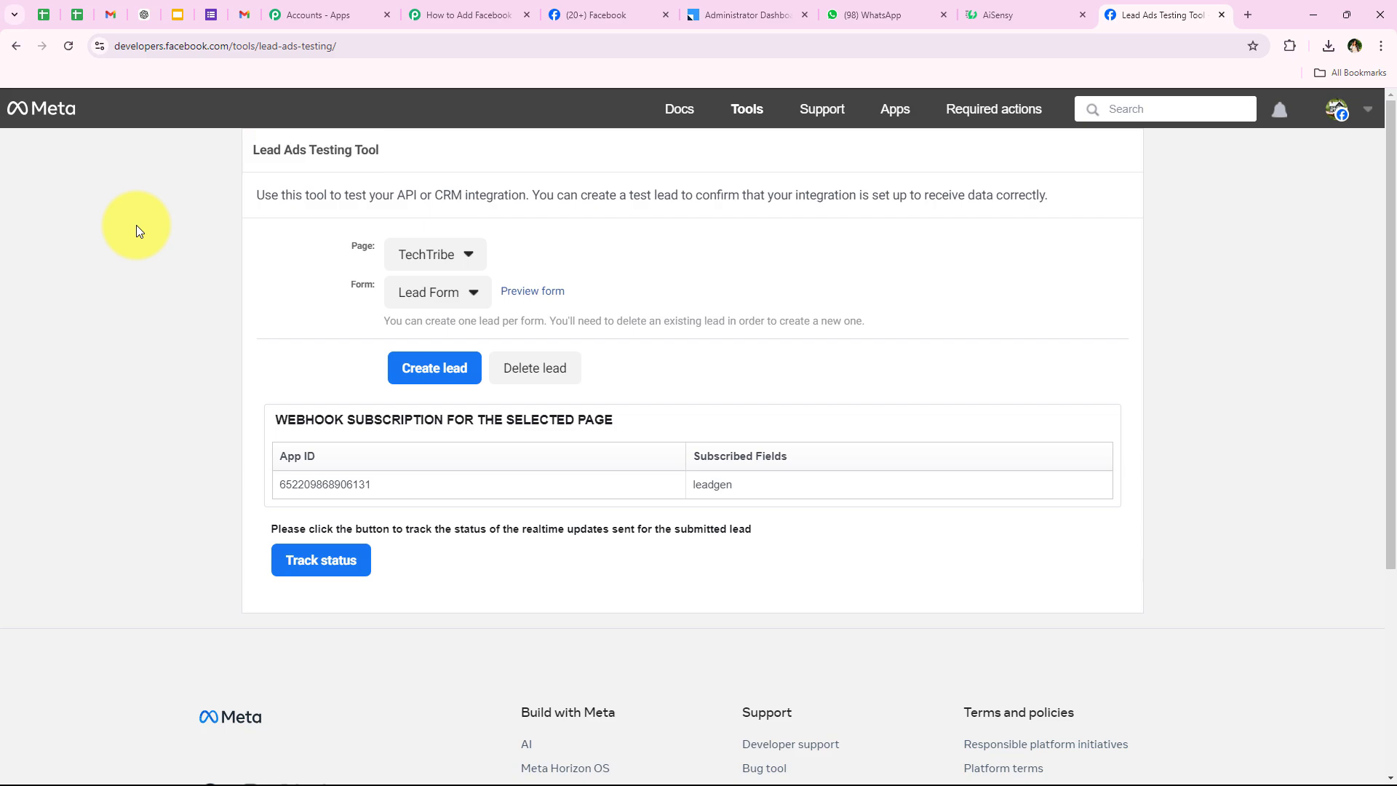
{"action": "double_click", "coordinate": [358, 247]}
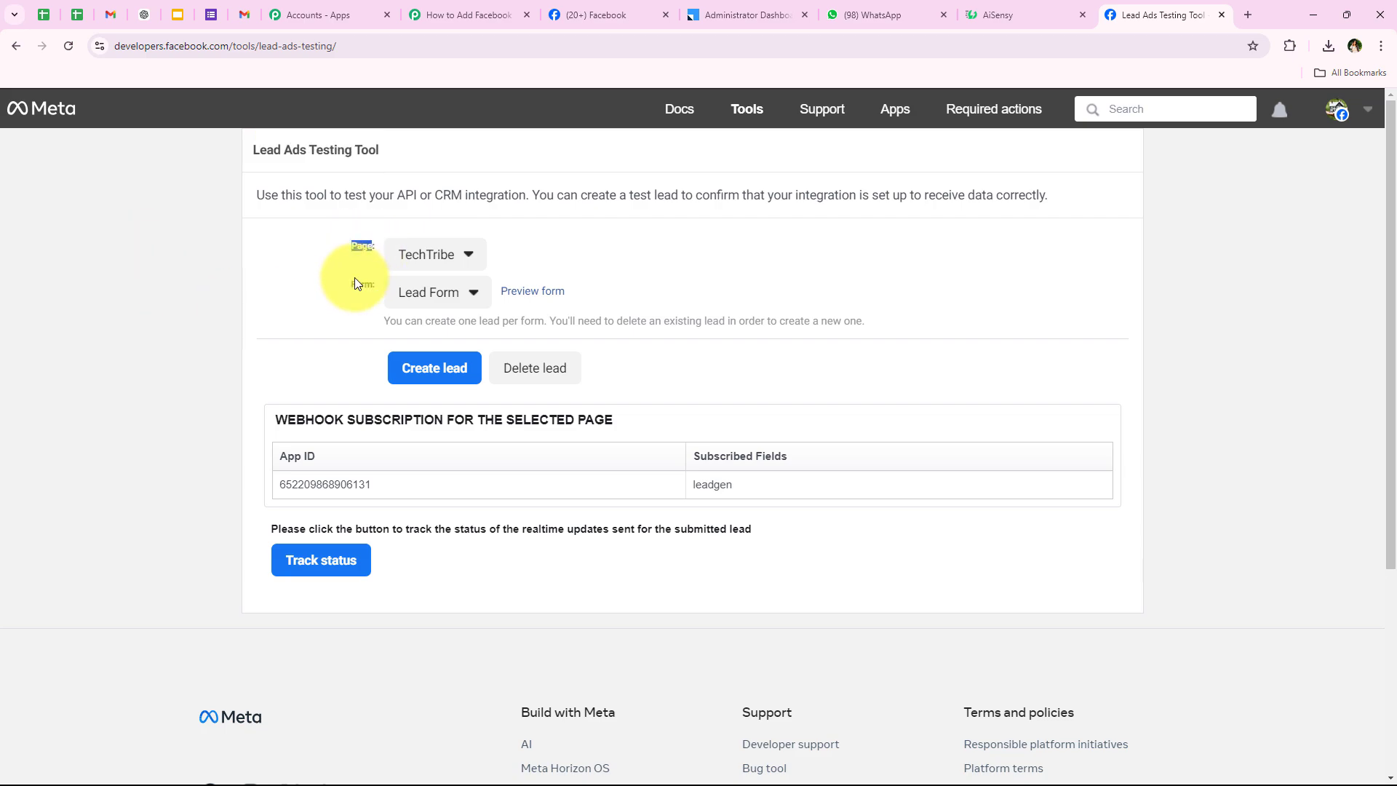
{"action": "left_click", "coordinate": [463, 13]}
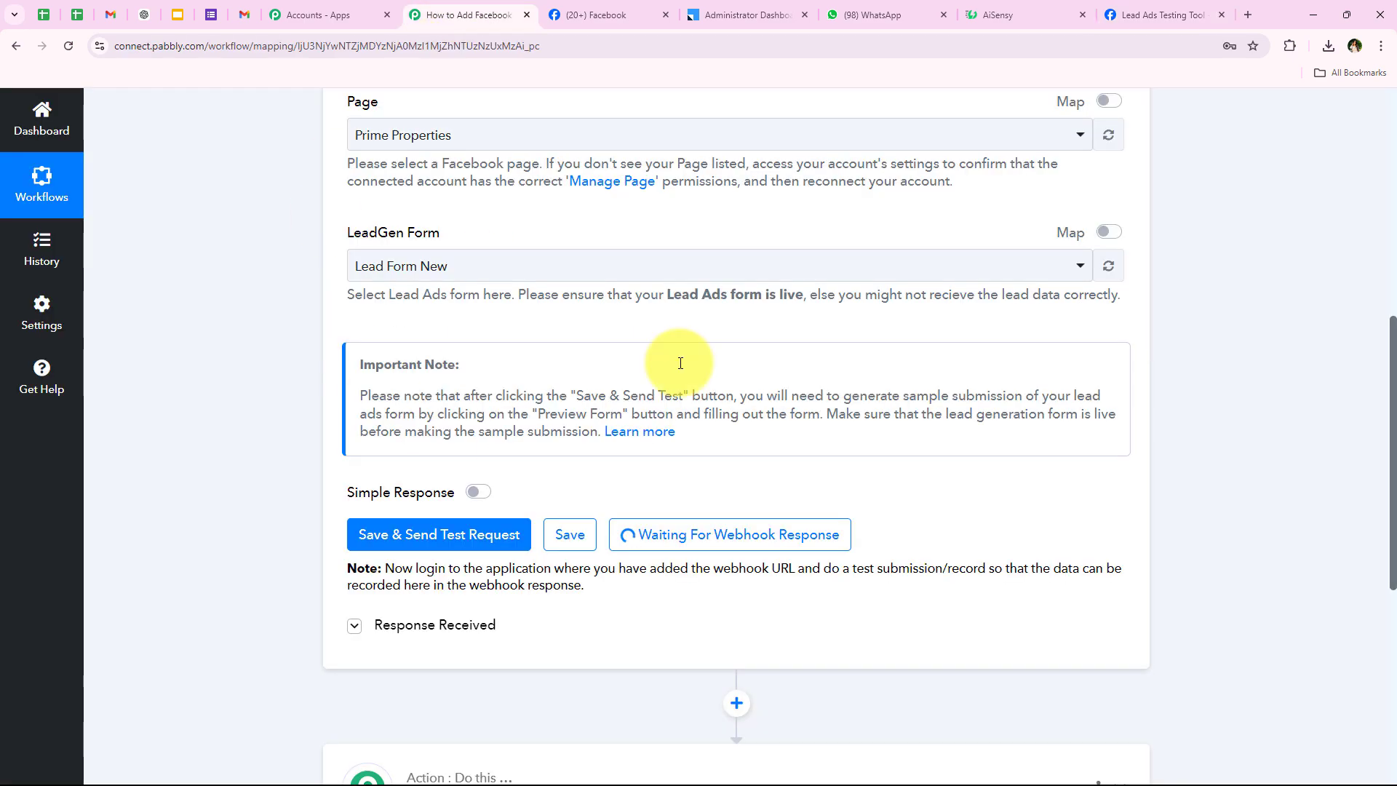
{"action": "left_click", "coordinate": [1154, 15]}
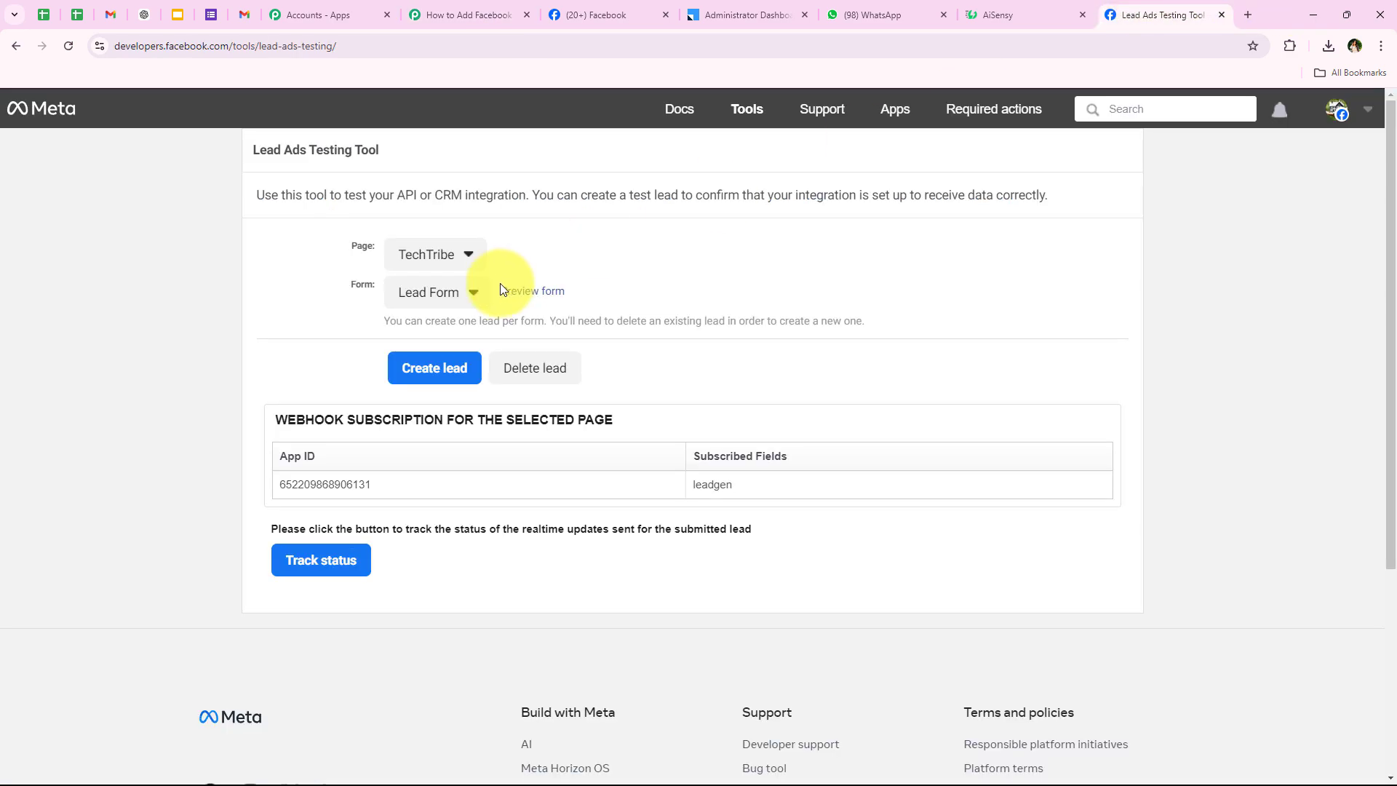
{"action": "left_click", "coordinate": [445, 254]}
{"action": "left_click", "coordinate": [506, 371]}
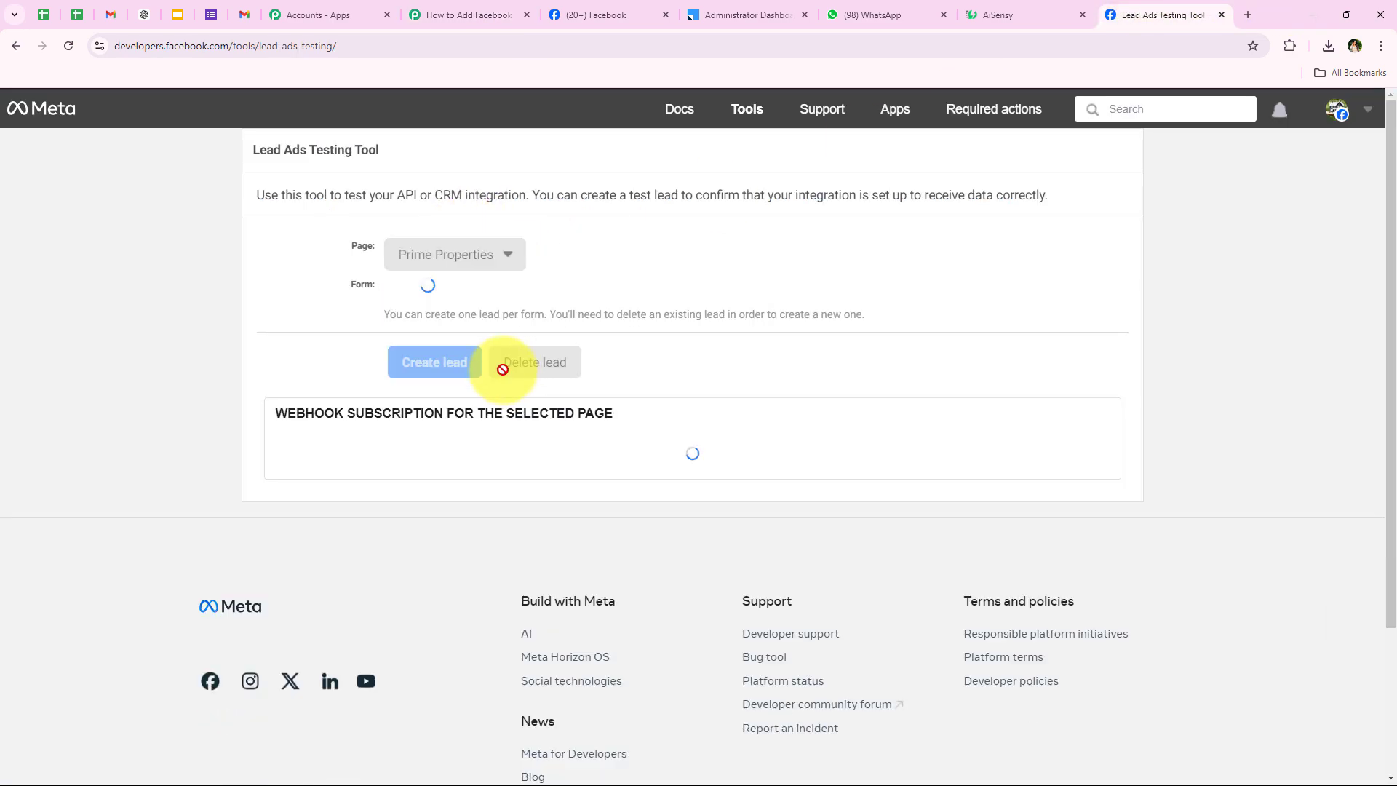
{"action": "left_click", "coordinate": [448, 300]}
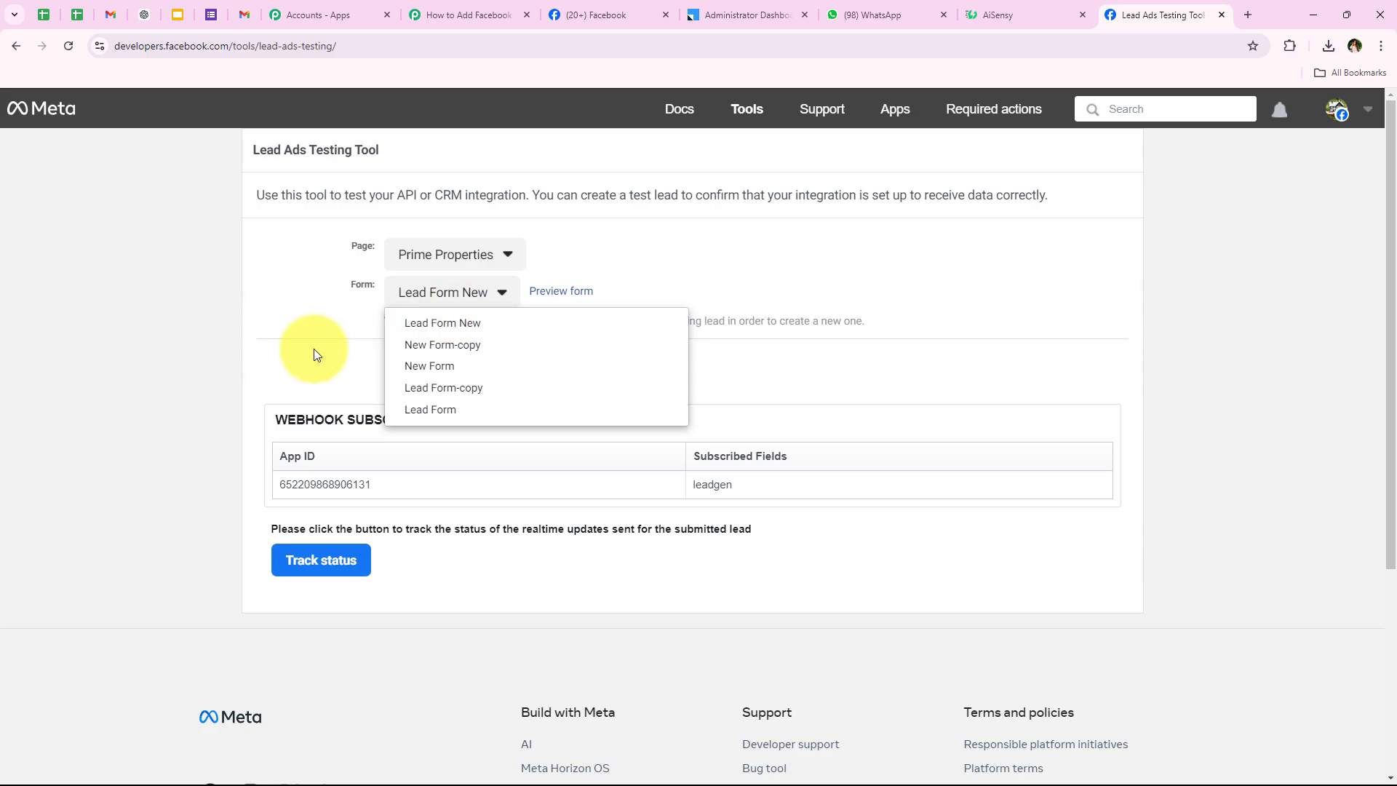
{"action": "left_click", "coordinate": [440, 333]}
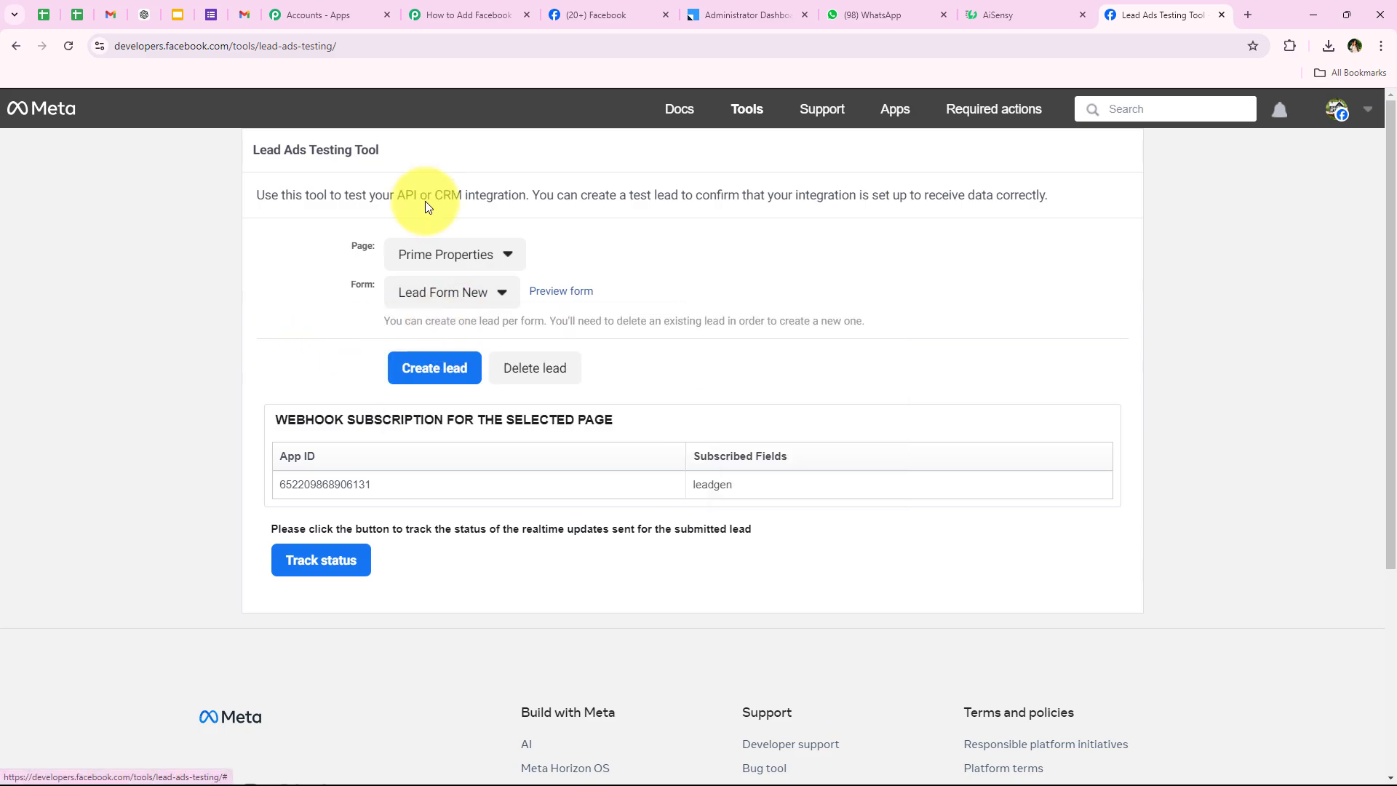
Preview the form, choose Residential Property, and fill in name, email, phone and street address.
{"action": "left_click", "coordinate": [565, 299]}
{"action": "scroll", "coordinate": [592, 611], "scroll_direction": "down", "scroll_amount": 5}
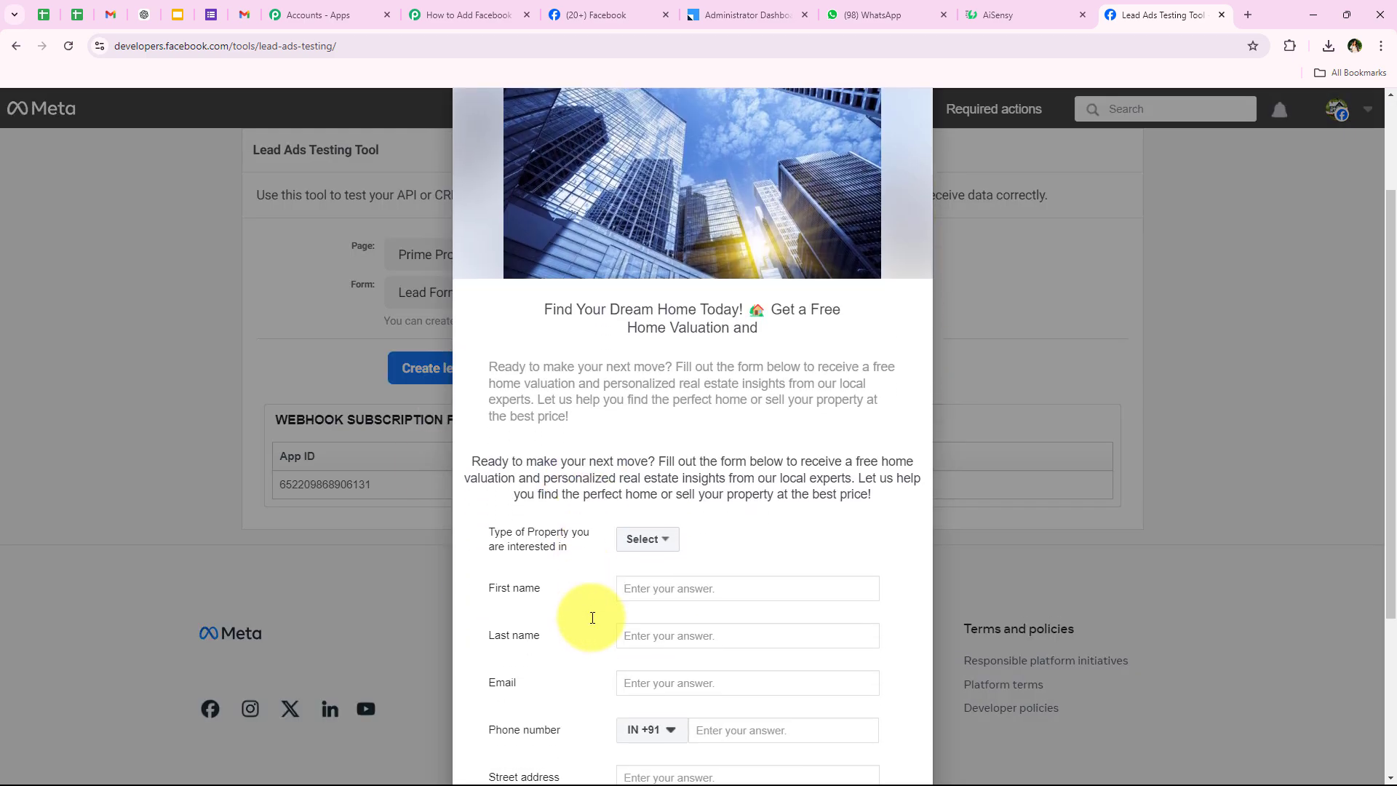
{"action": "scroll", "coordinate": [595, 623], "scroll_direction": "down", "scroll_amount": 2}
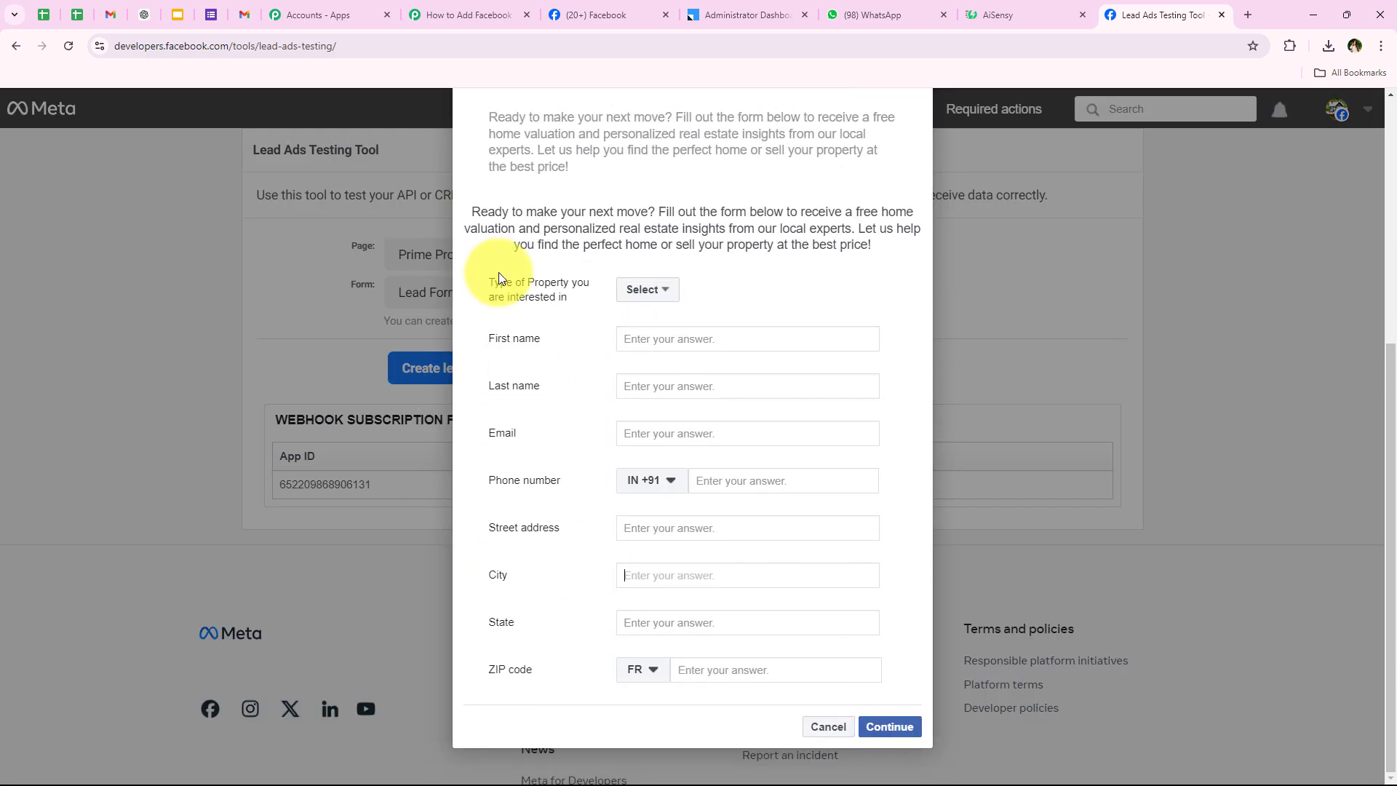
{"action": "left_click_drag", "start_coordinate": [489, 283], "coordinate": [626, 290]}
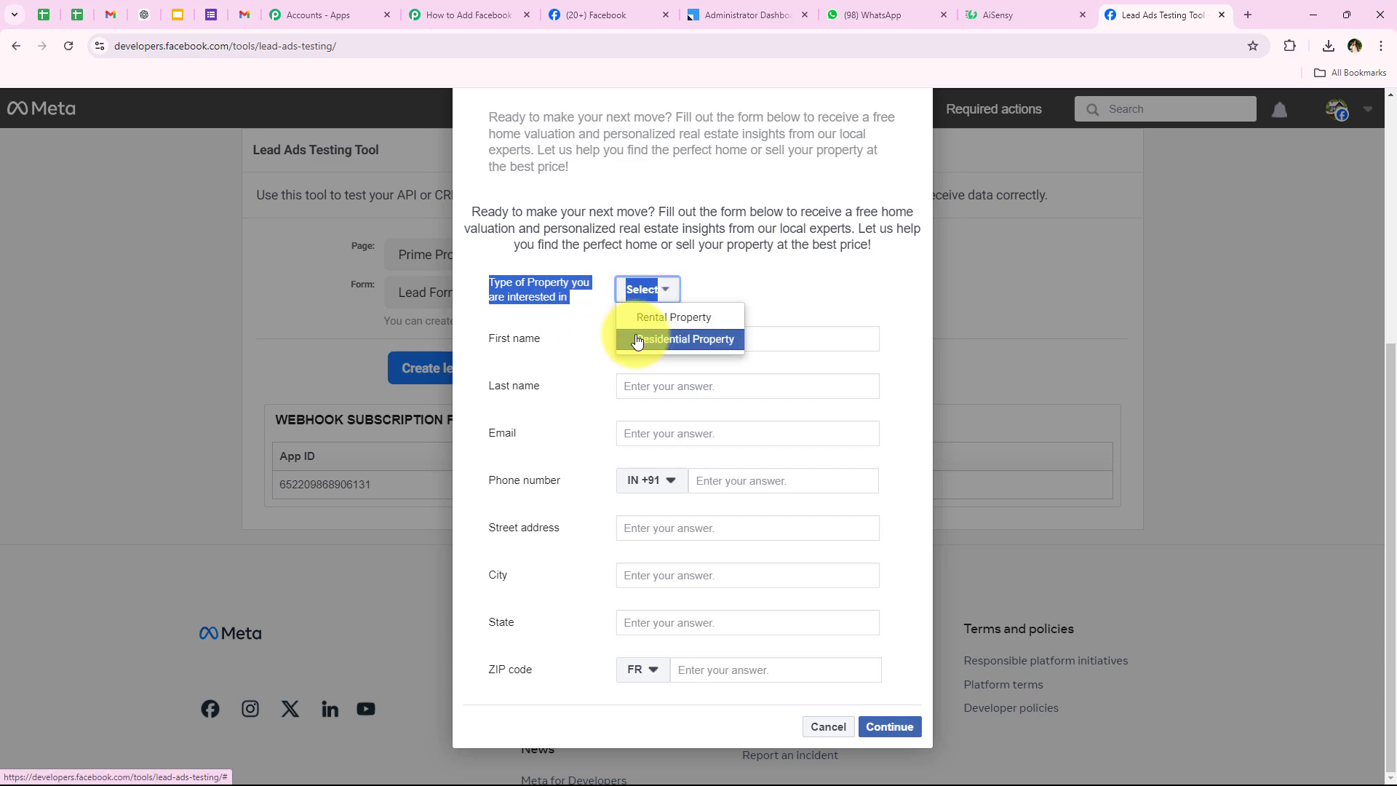
{"action": "left_click", "coordinate": [638, 342]}
{"action": "left_click", "coordinate": [579, 331]}
{"action": "left_click_drag", "start_coordinate": [485, 337], "coordinate": [735, 340]}
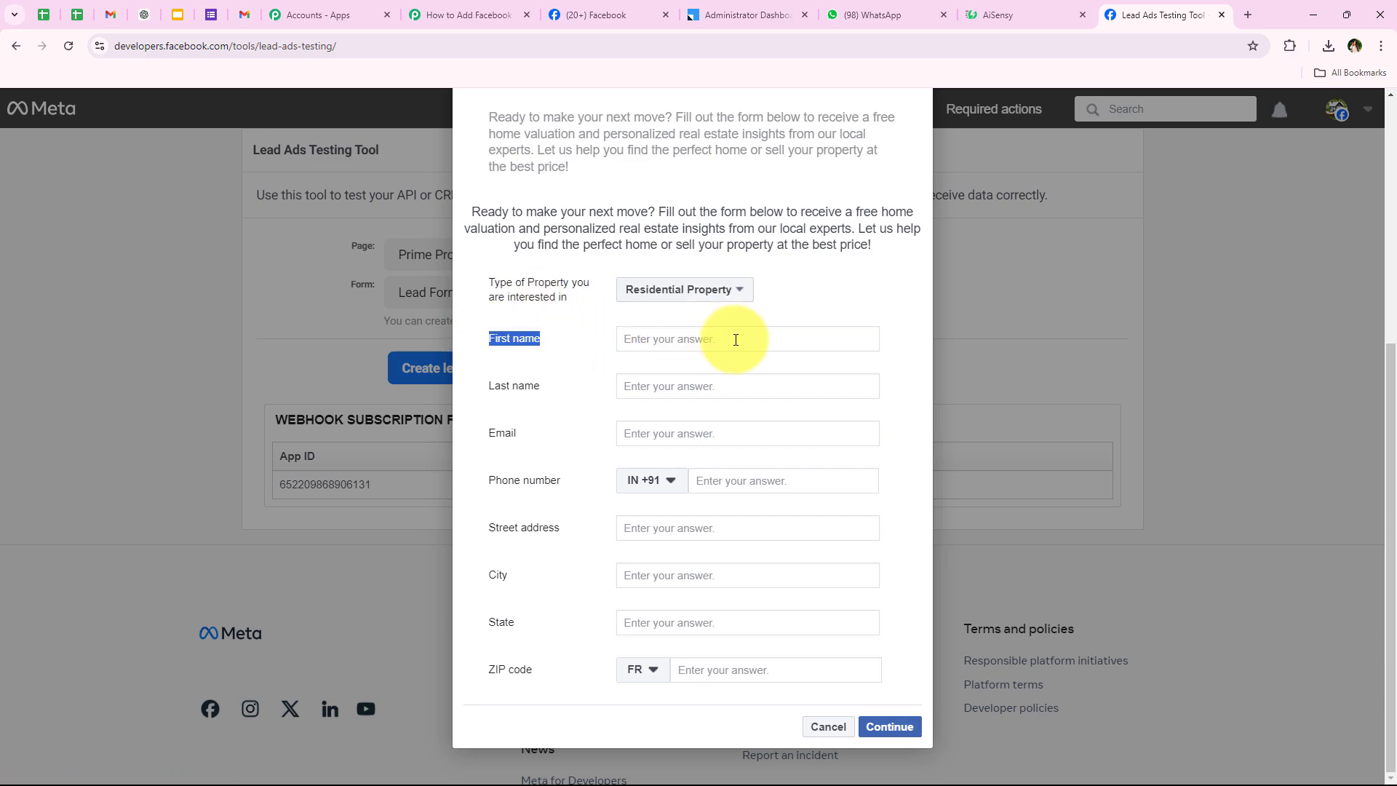
{"action": "left_click", "coordinate": [732, 339]}
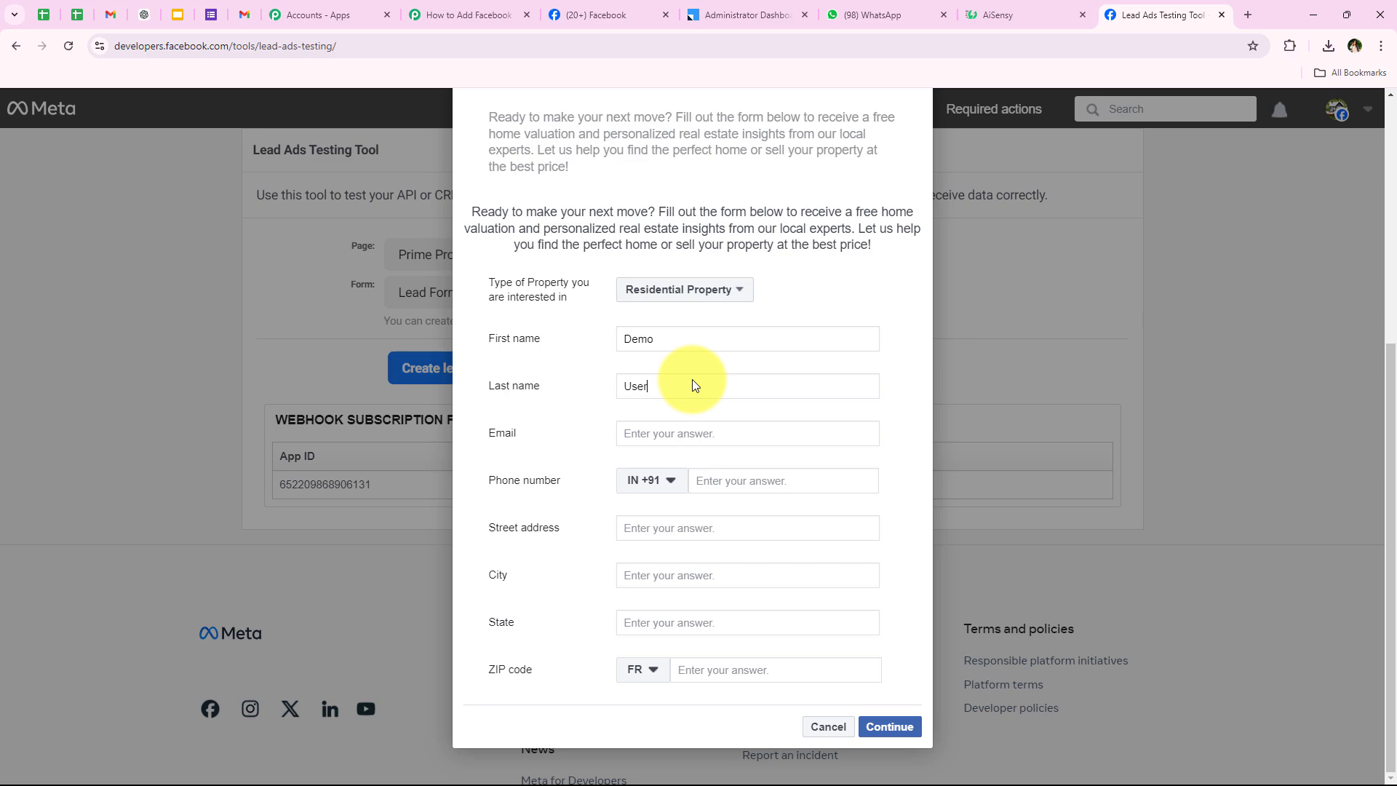
{"action": "left_click", "coordinate": [713, 428]}
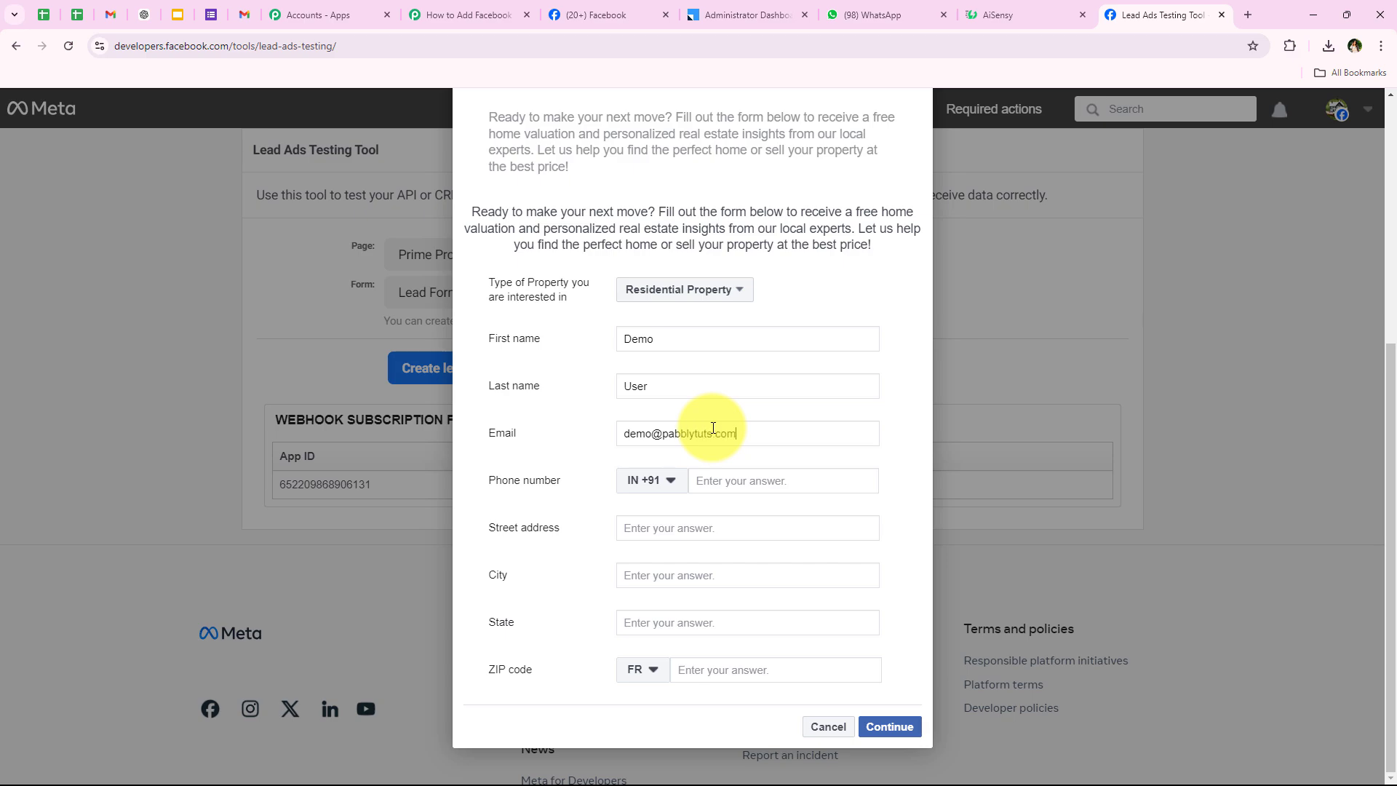
{"action": "left_click", "coordinate": [731, 478]}
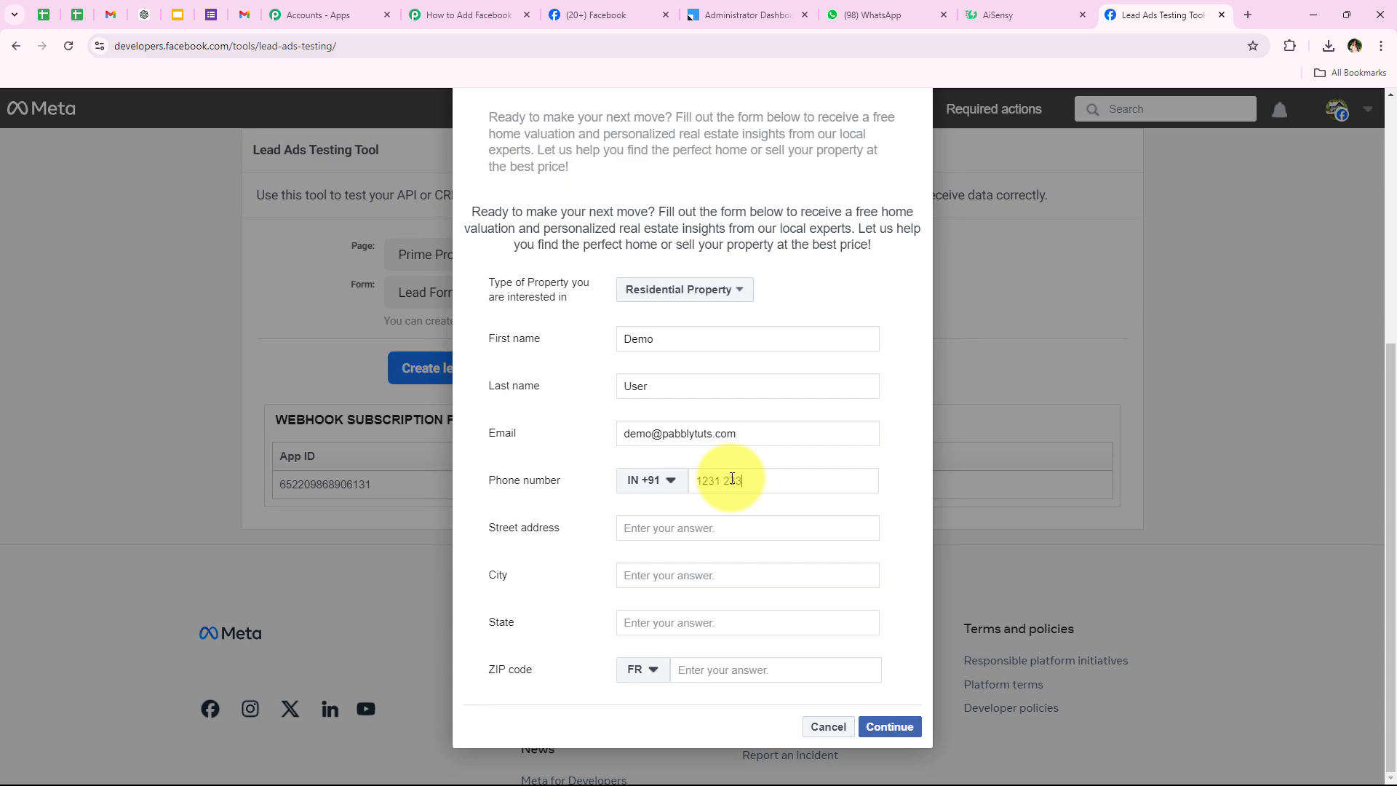
{"action": "left_click", "coordinate": [718, 526]}
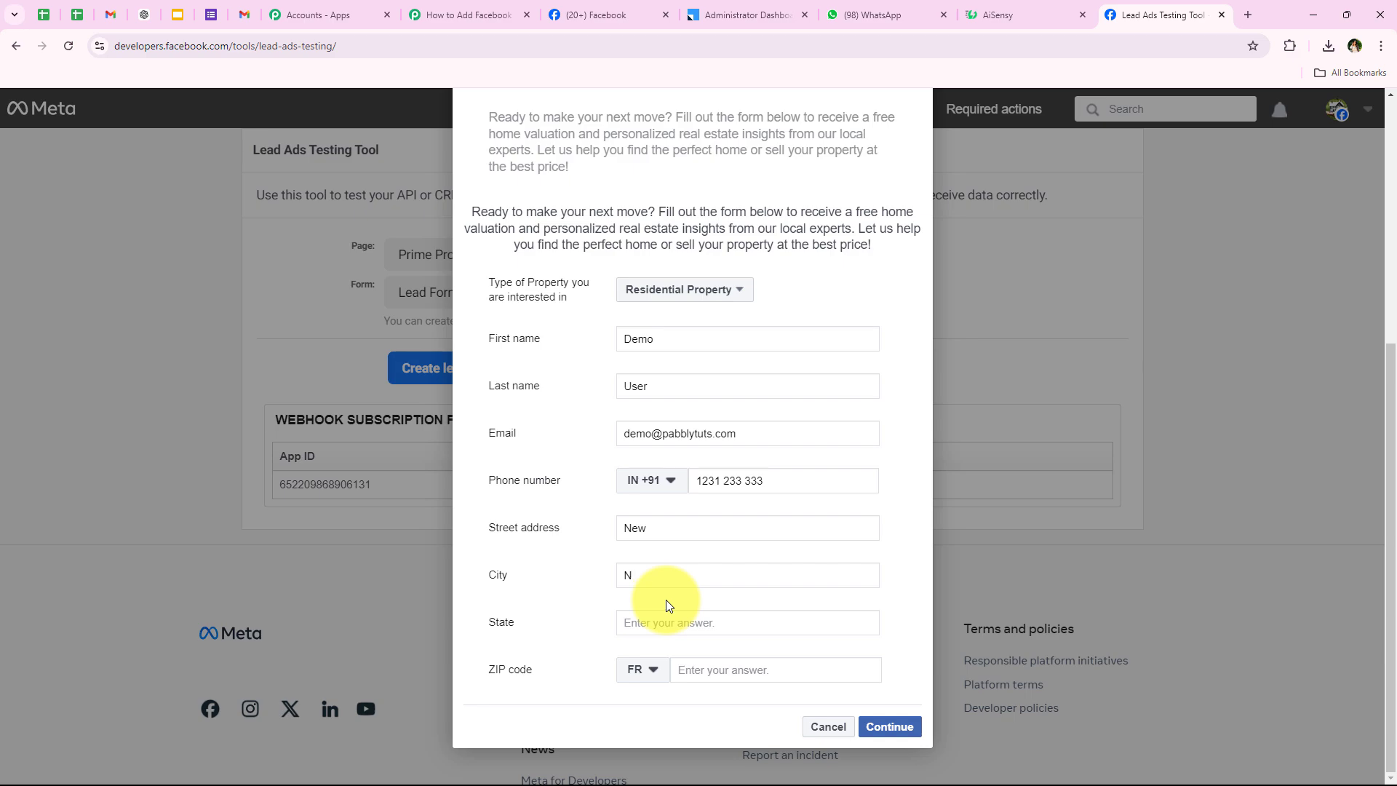
Enter city Bhopal, state Madhya Pradesh and ZIP 462030 (India), then continue to terms.
{"action": "type", "text": "Bho"}
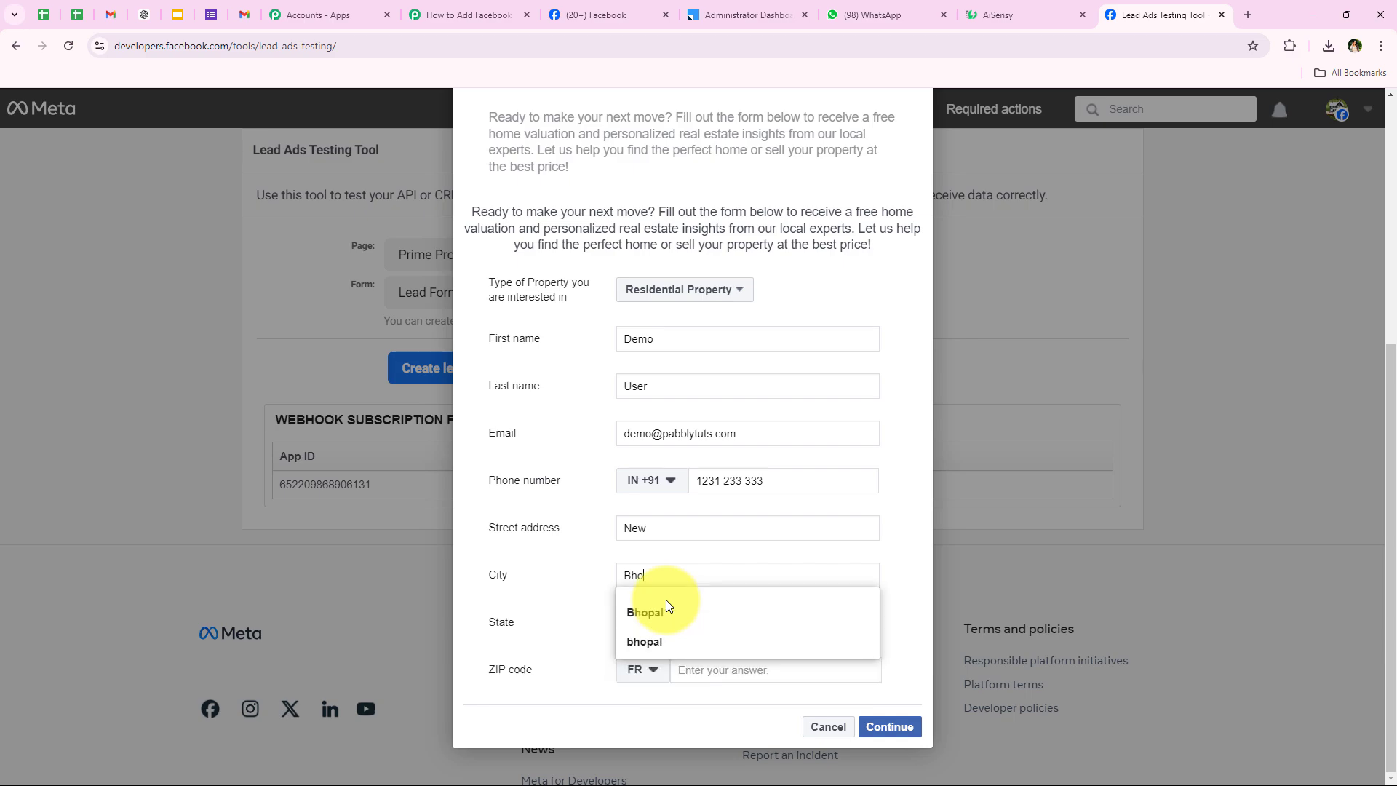
{"action": "left_click", "coordinate": [666, 610]}
{"action": "left_click", "coordinate": [670, 633]}
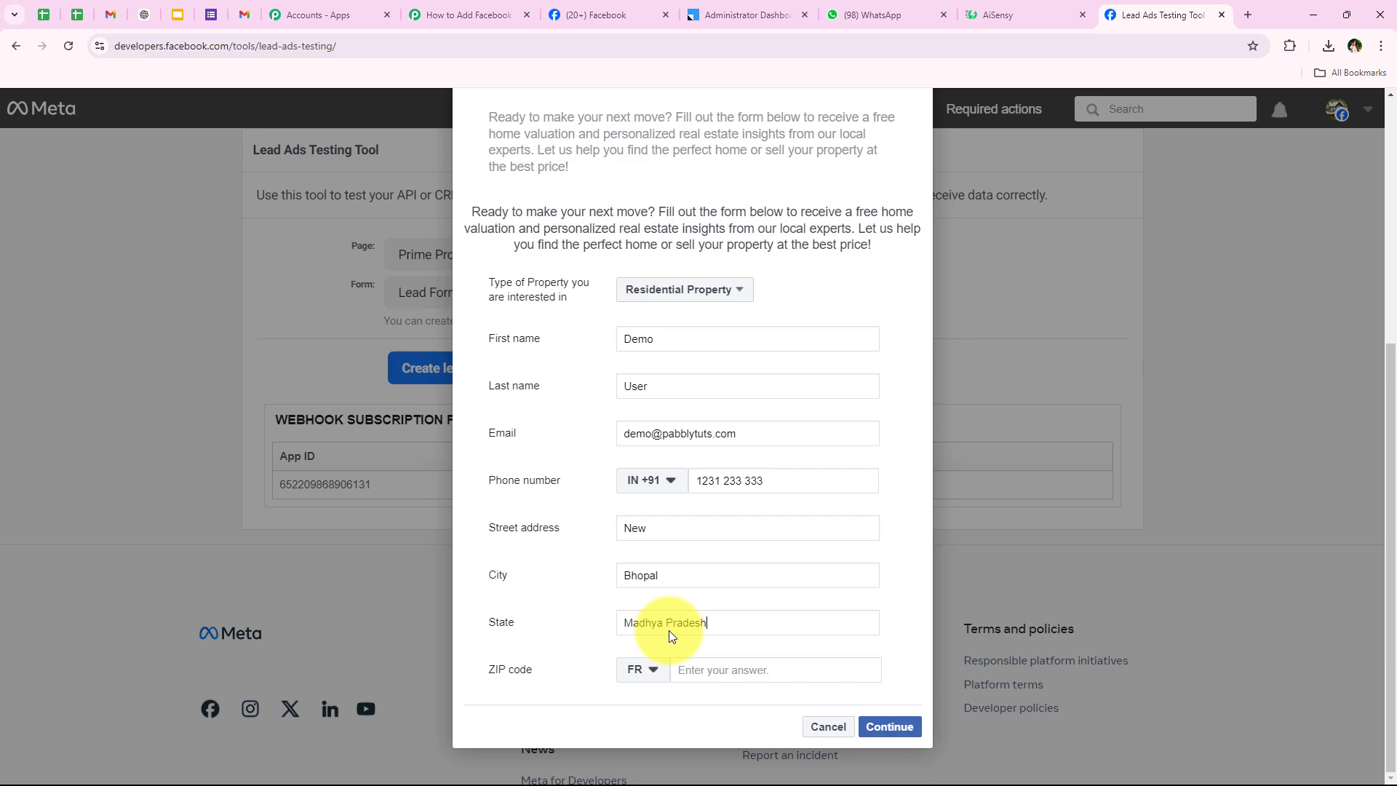
{"action": "left_click", "coordinate": [693, 671]}
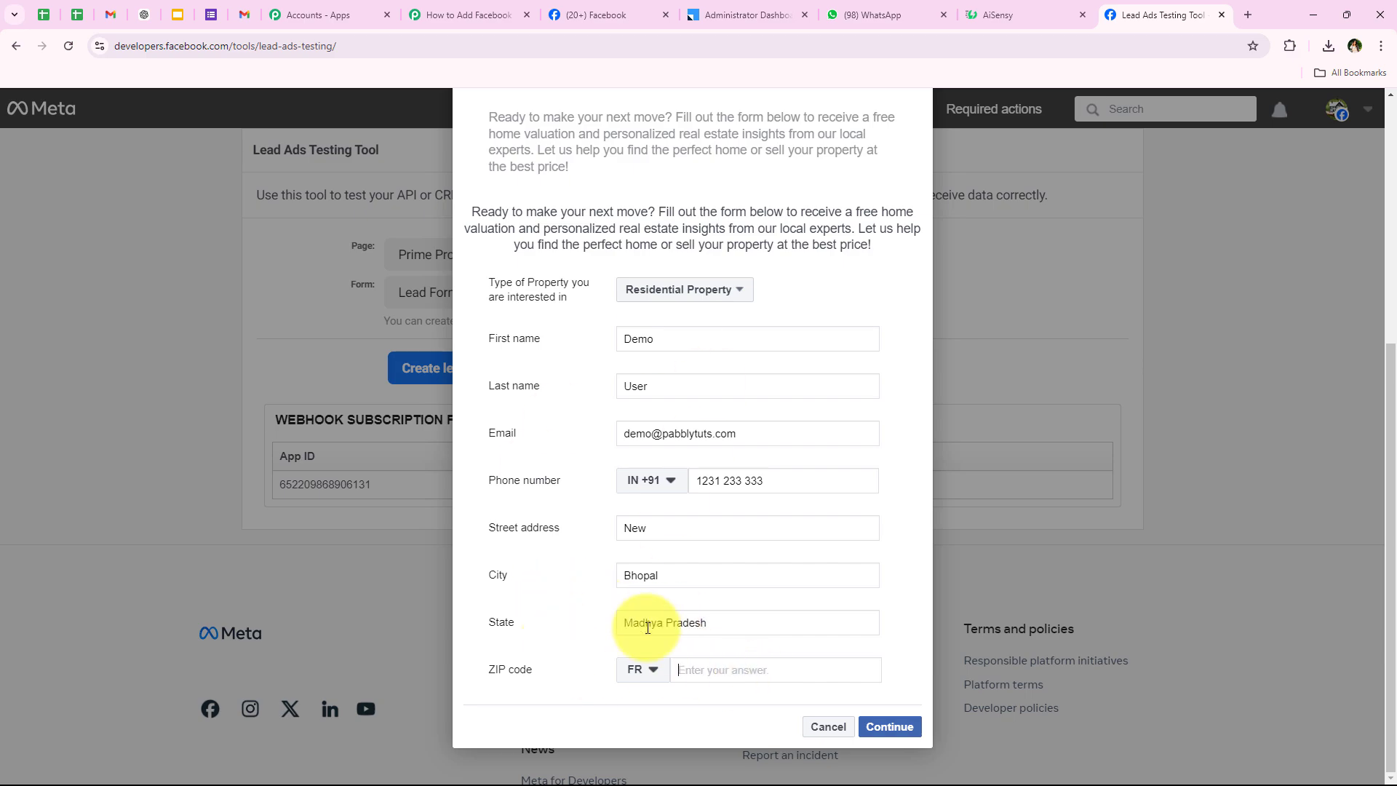
{"action": "left_click", "coordinate": [640, 669]}
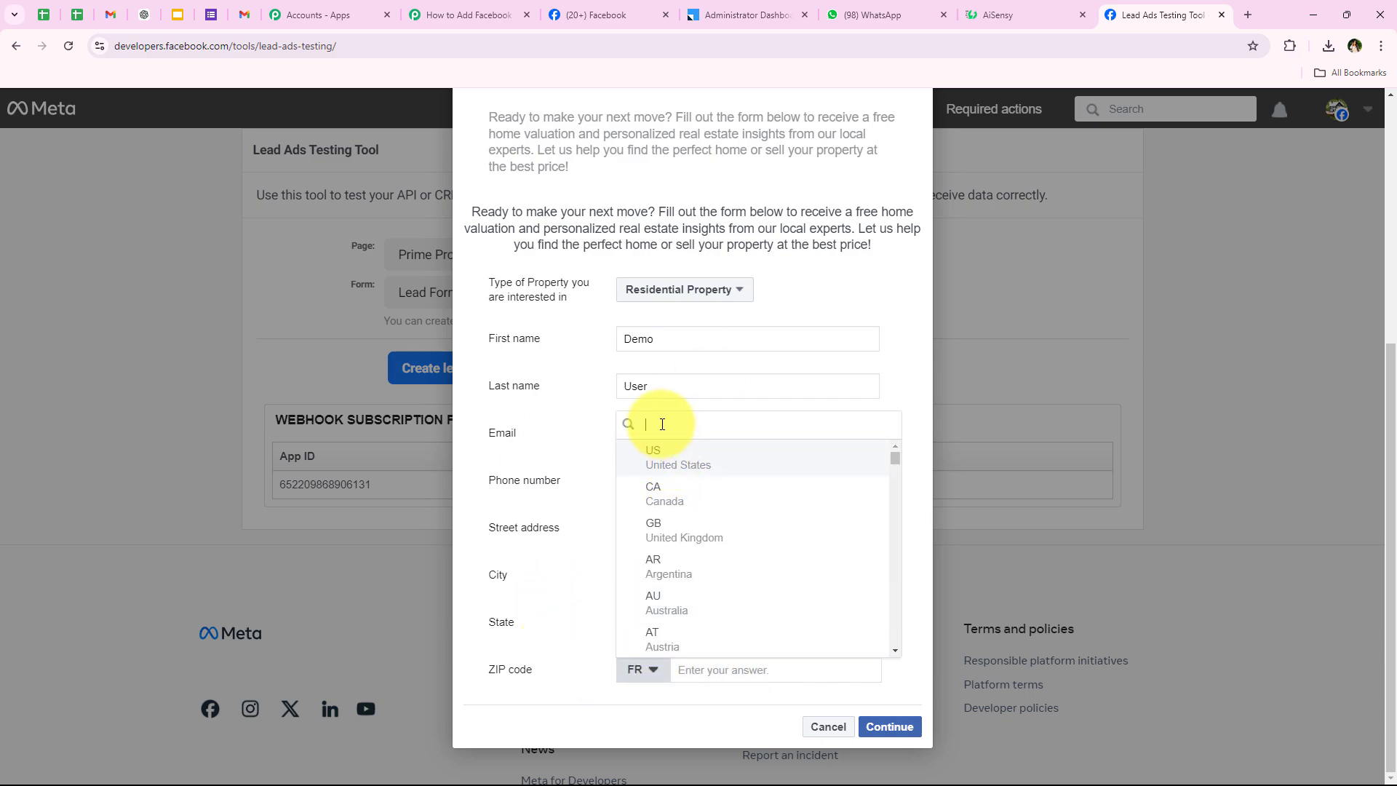
{"action": "type", "text": "in"}
{"action": "left_click", "coordinate": [686, 566]}
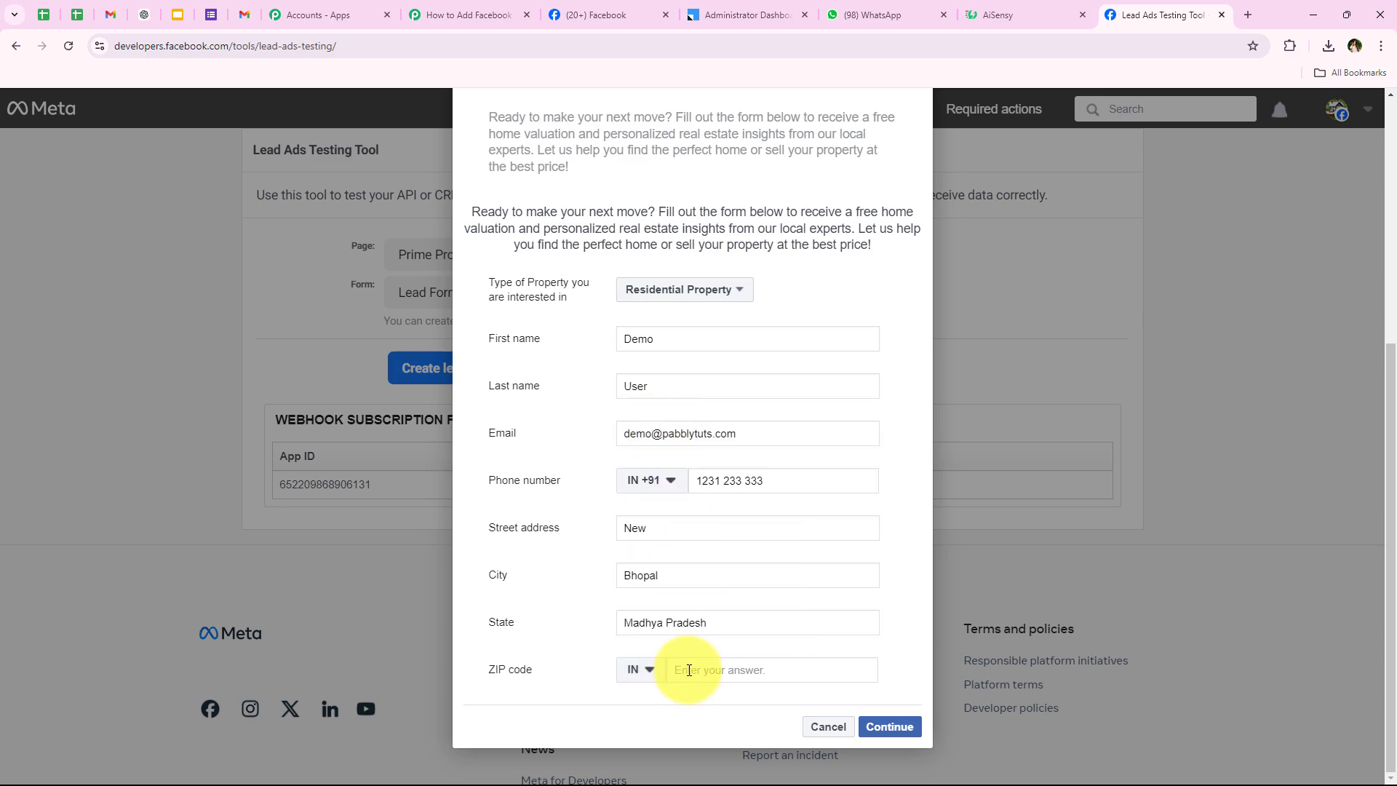
{"action": "left_click", "coordinate": [692, 670]}
{"action": "type", "text": "462030"}
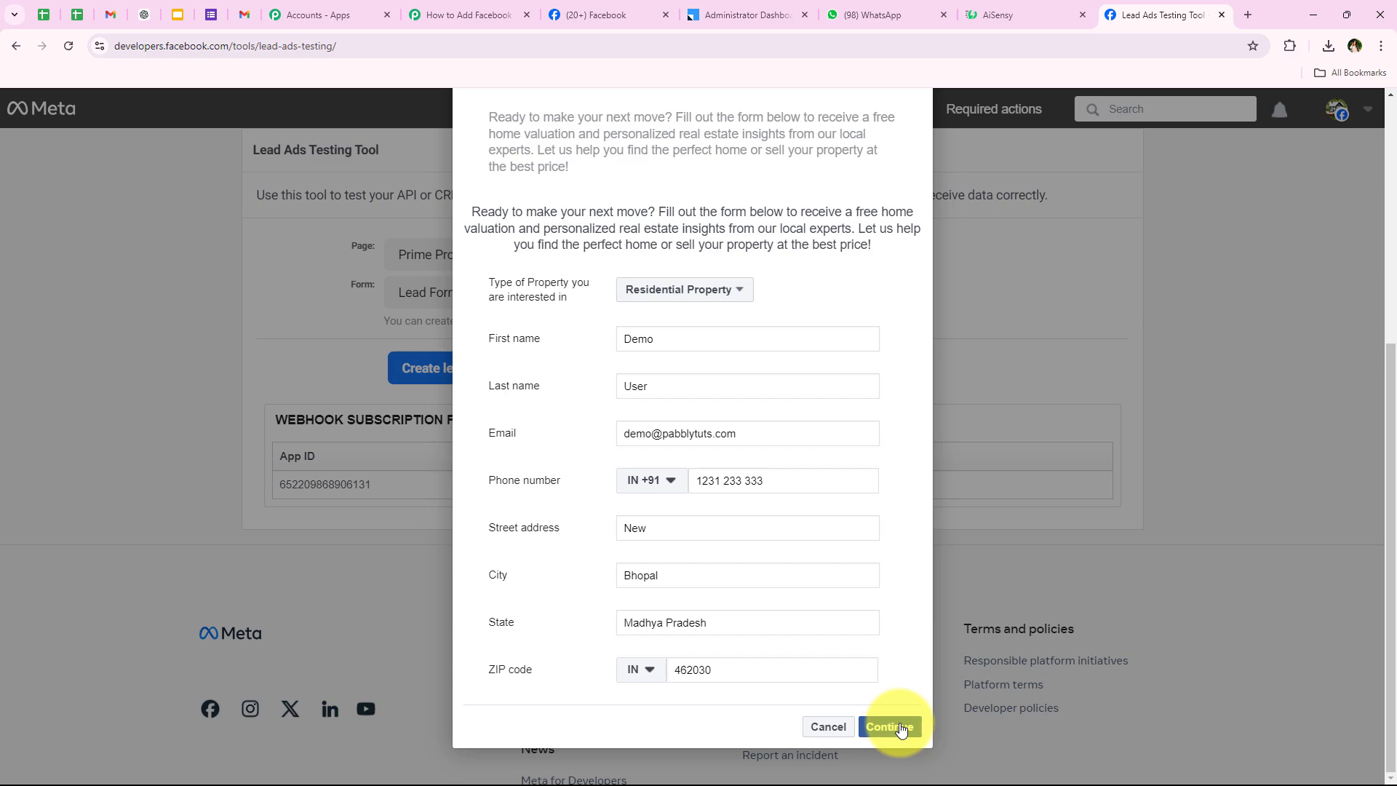
{"action": "left_click", "coordinate": [889, 727]}
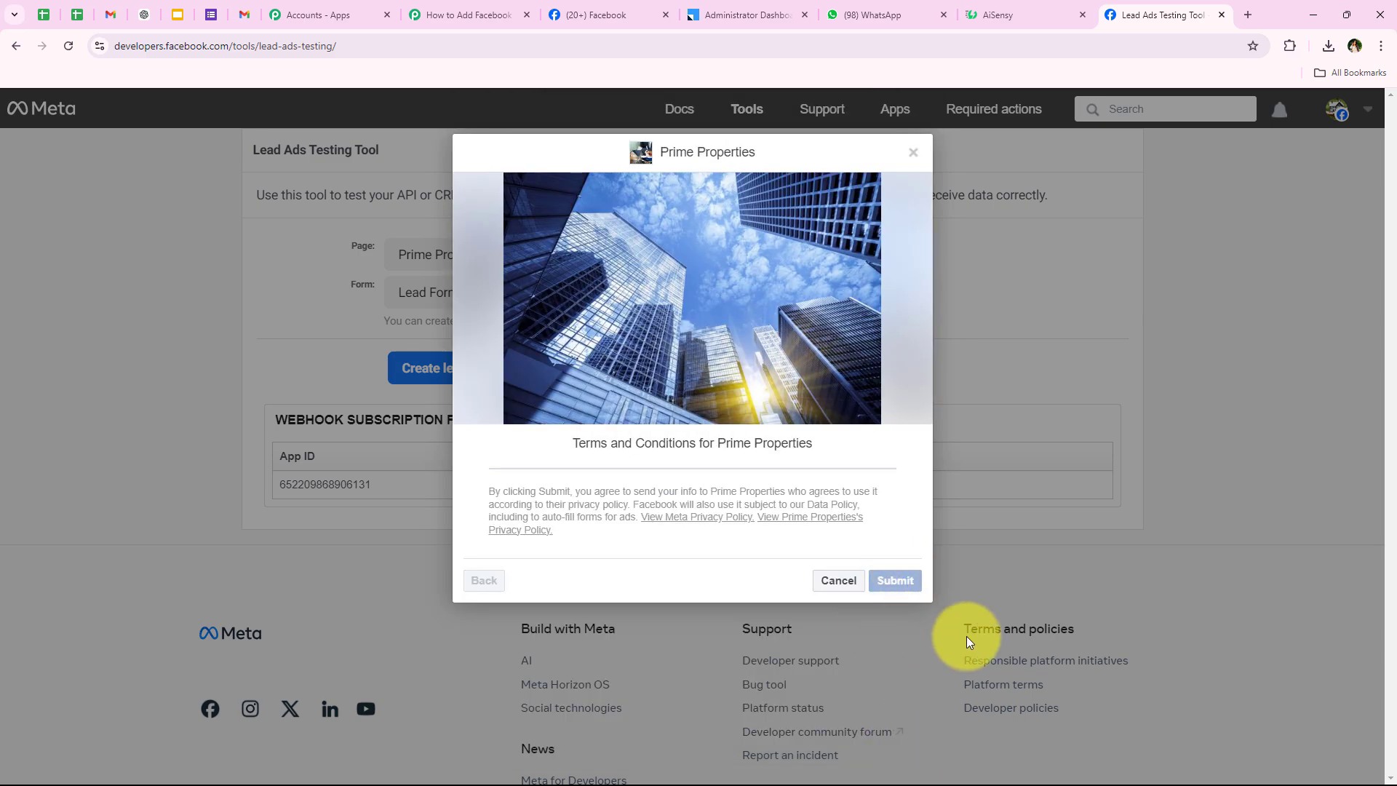
Submit the test lead, dismiss the 'Thanks, you're all set' dialog, and confirm the sent banner.
{"action": "left_click", "coordinate": [871, 580]}
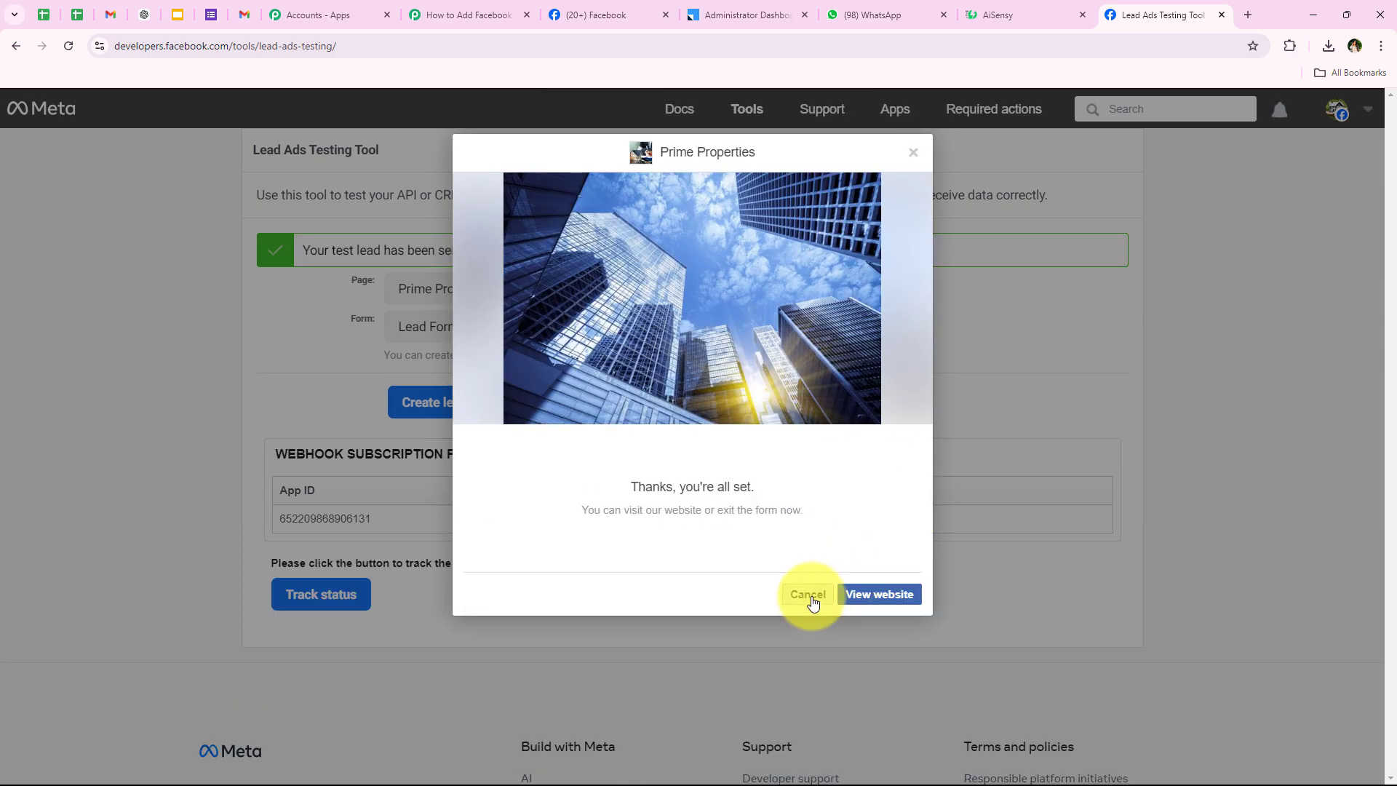
{"action": "left_click", "coordinate": [813, 602]}
{"action": "left_click_drag", "start_coordinate": [294, 248], "coordinate": [463, 243]}
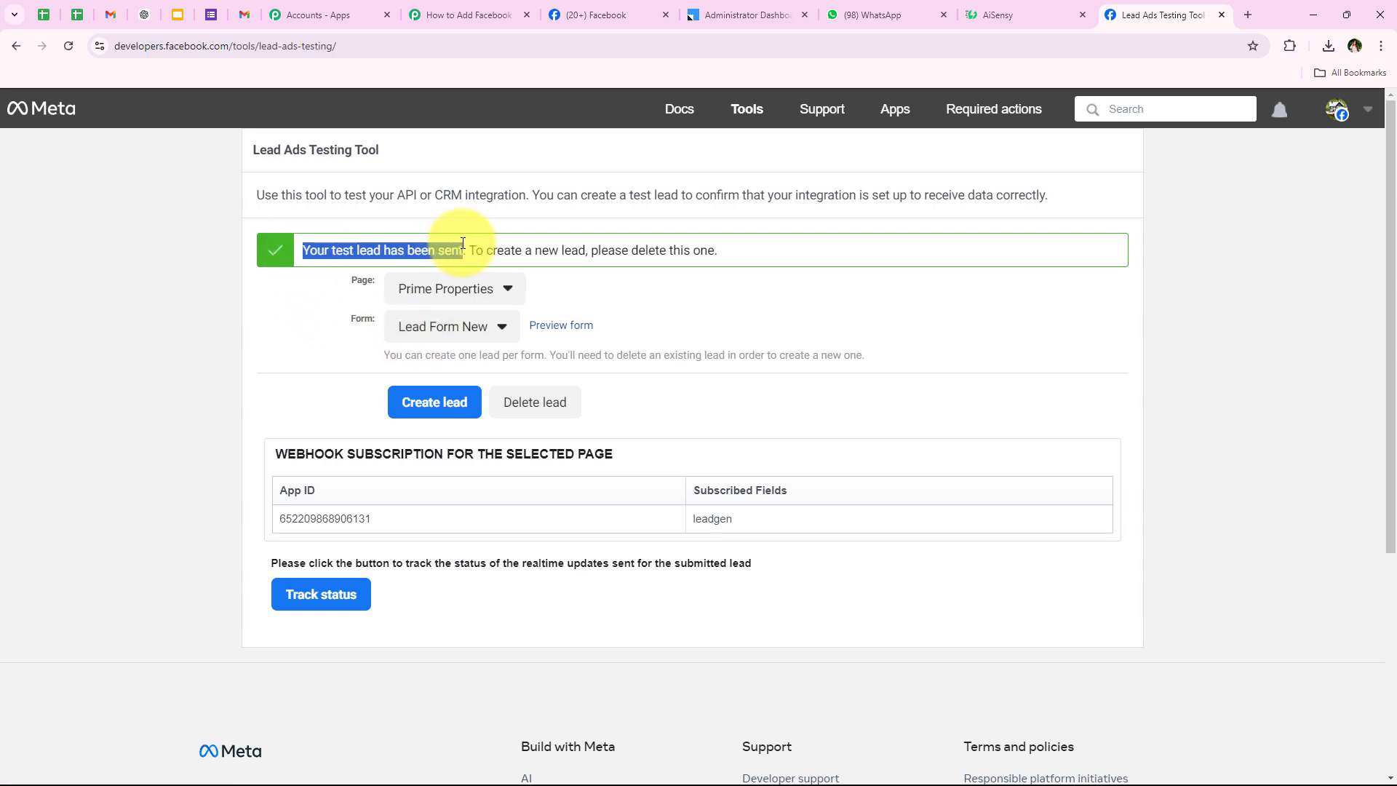
{"action": "left_click", "coordinate": [318, 402]}
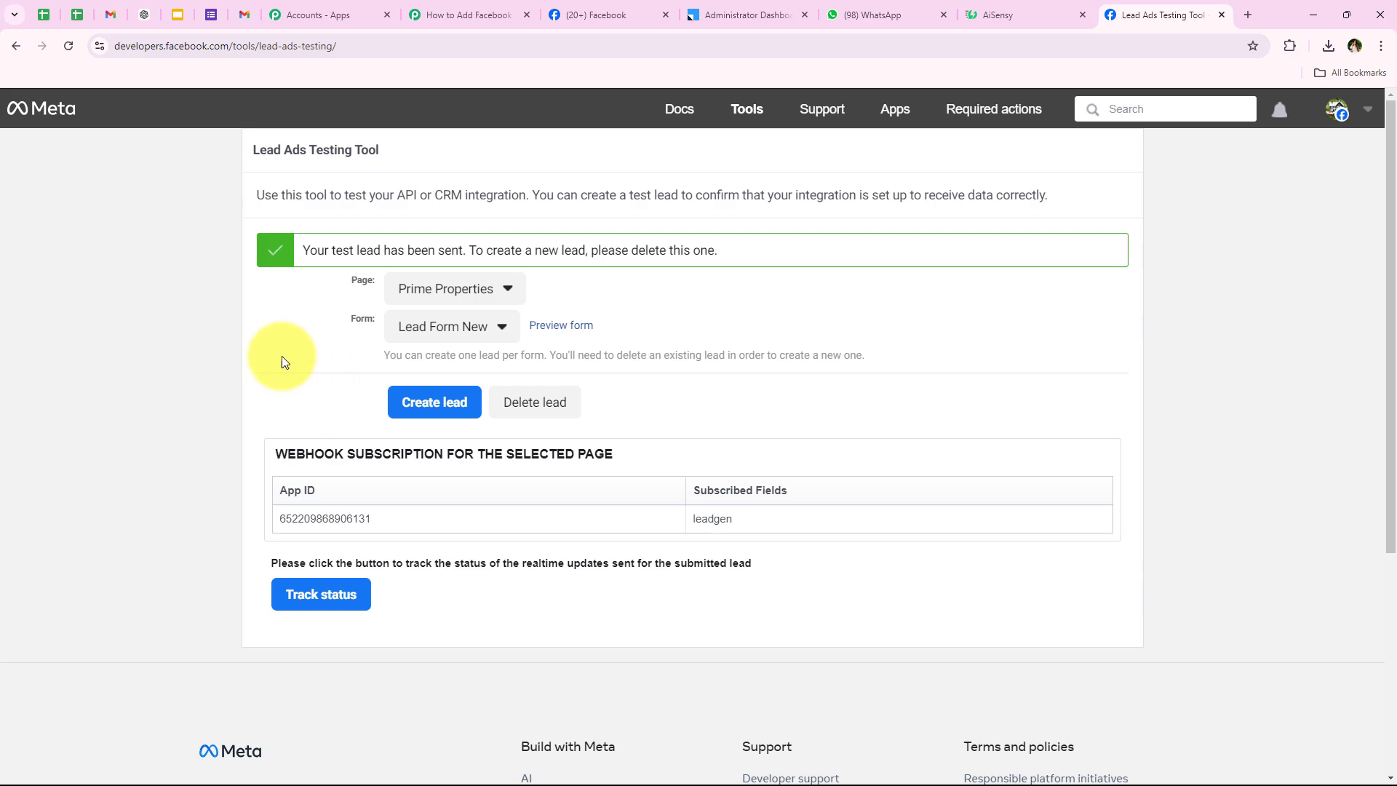
{"action": "left_click", "coordinate": [433, 6]}
Scroll the Response Received list and step through the captured Res4 values from property type onward.
{"action": "scroll", "coordinate": [221, 426], "scroll_direction": "down", "scroll_amount": 3}
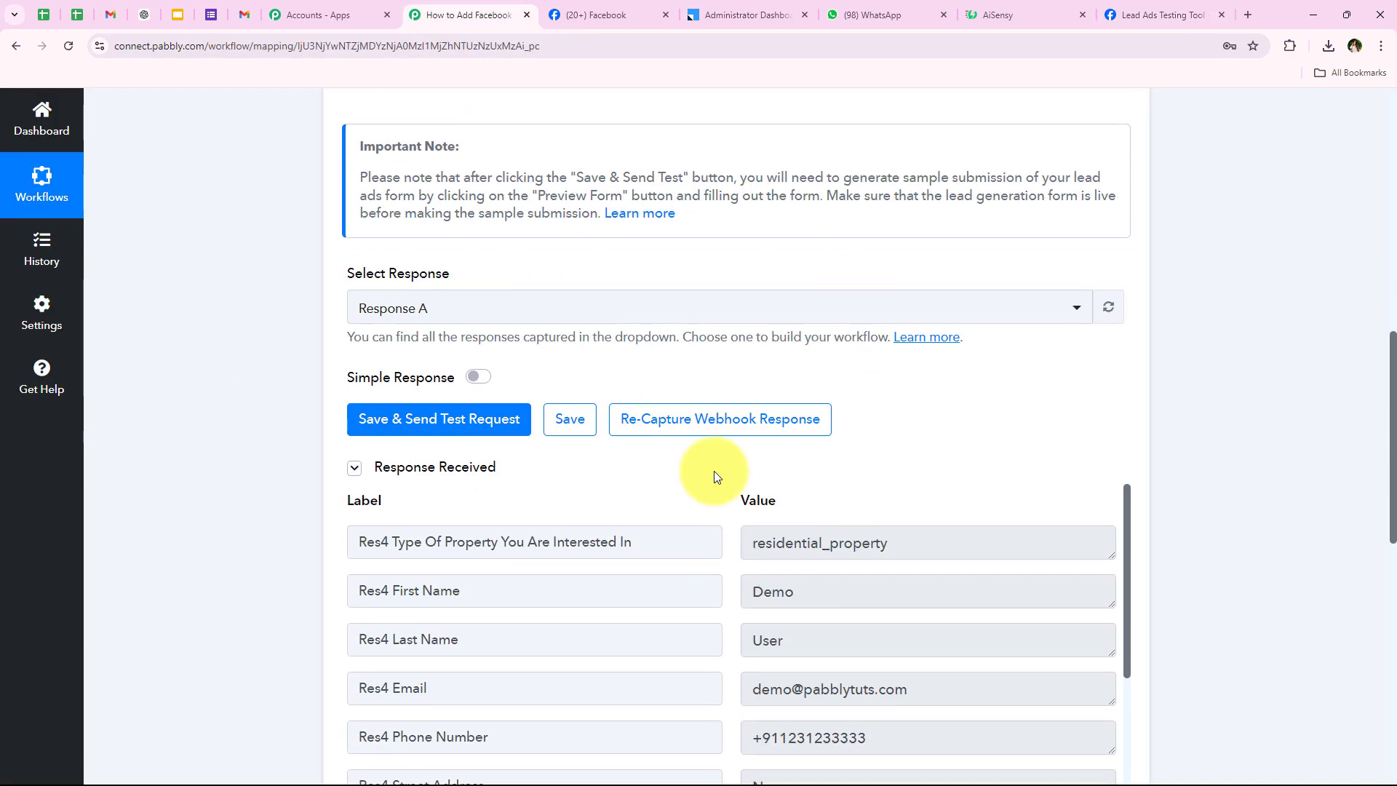
{"action": "scroll", "coordinate": [437, 529], "scroll_direction": "down", "scroll_amount": 1}
{"action": "scroll", "coordinate": [771, 273], "scroll_direction": "down", "scroll_amount": 2}
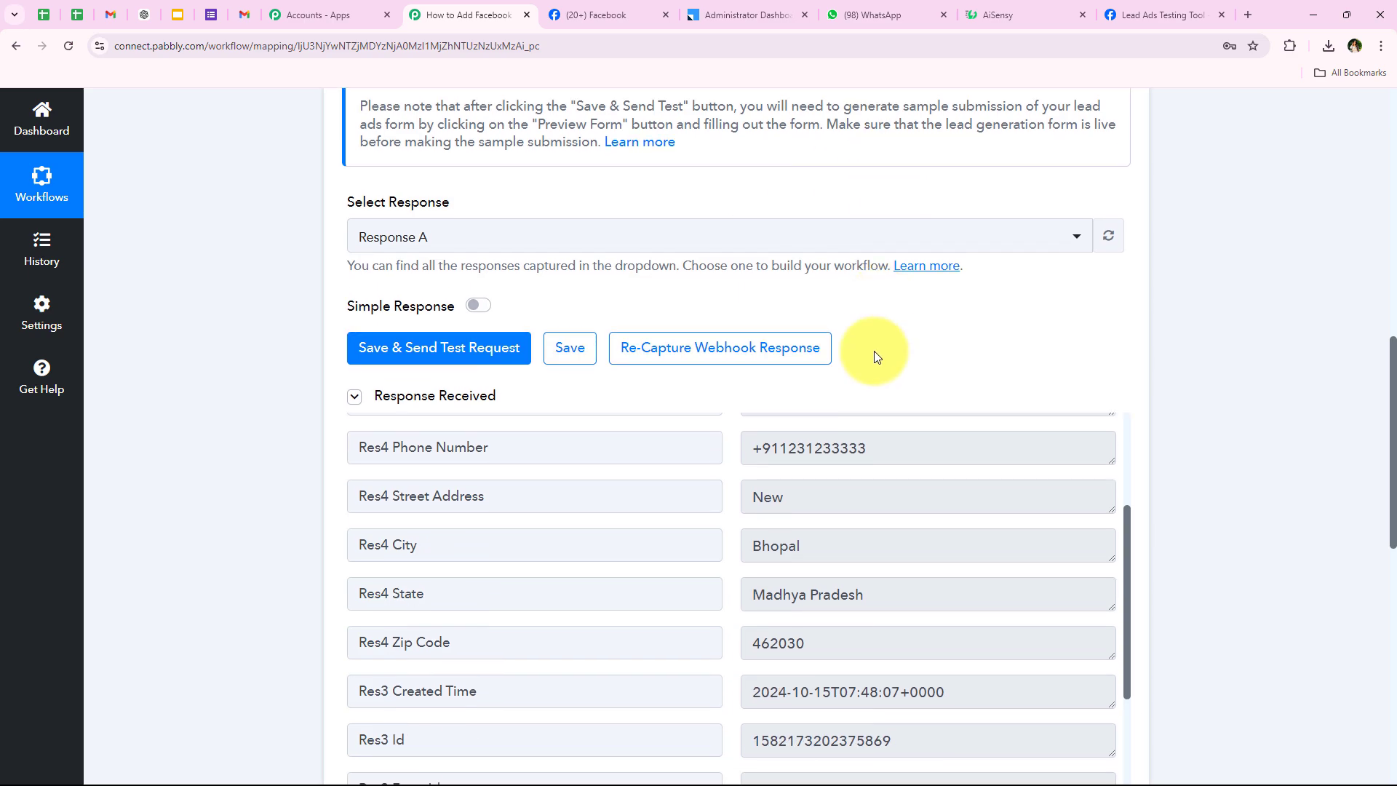
{"action": "scroll", "coordinate": [570, 496], "scroll_direction": "up", "scroll_amount": 3}
{"action": "scroll", "coordinate": [234, 399], "scroll_direction": "down", "scroll_amount": 2}
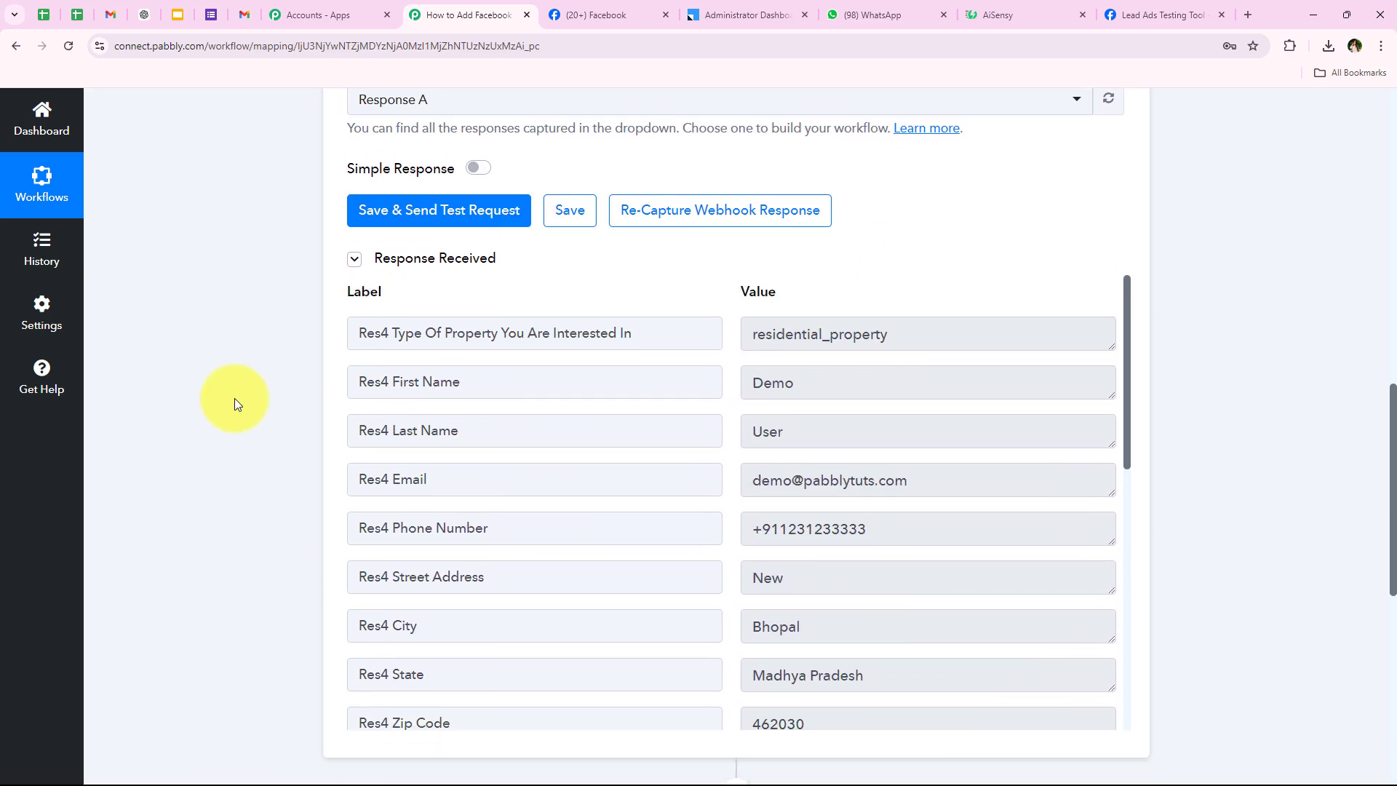
{"action": "double_click", "coordinate": [960, 254]}
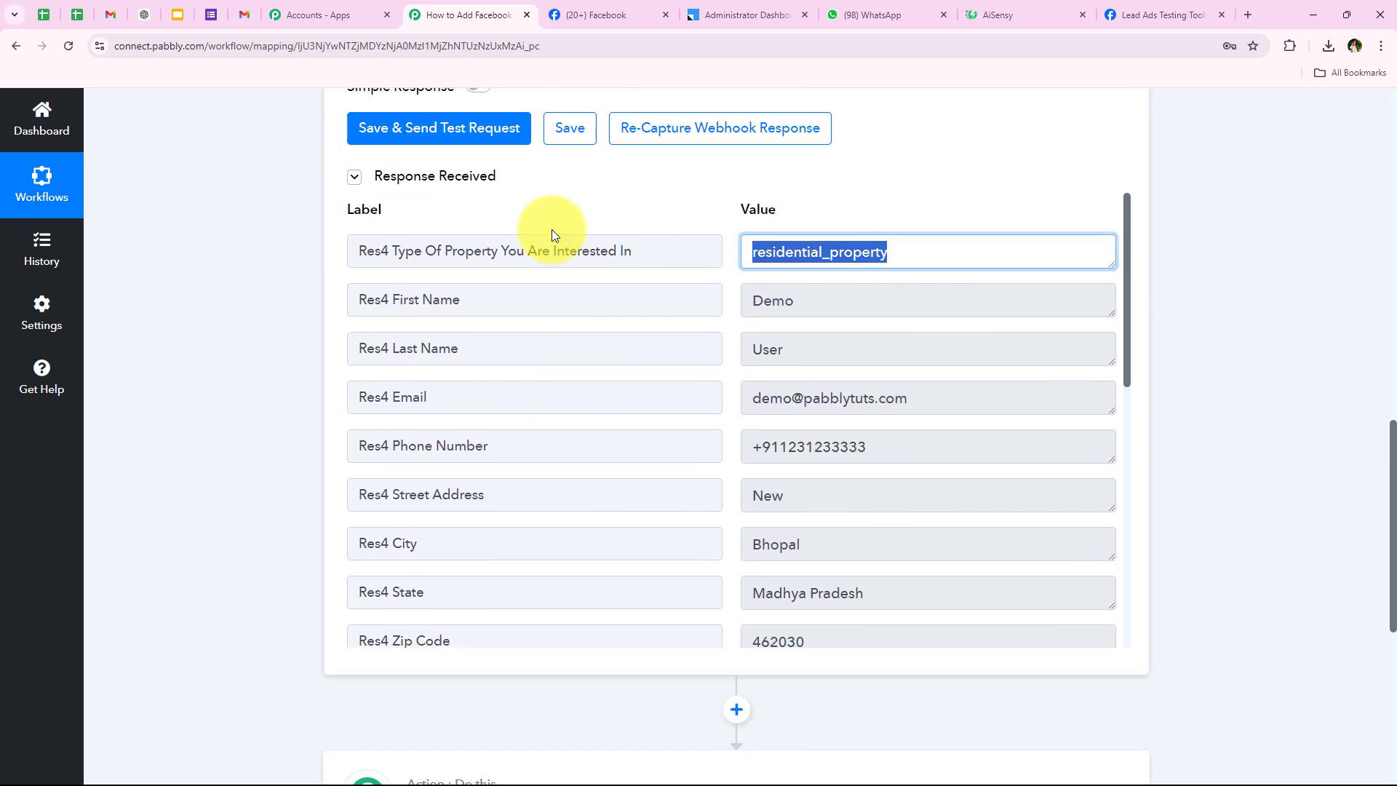
{"action": "key", "text": "Tab"}
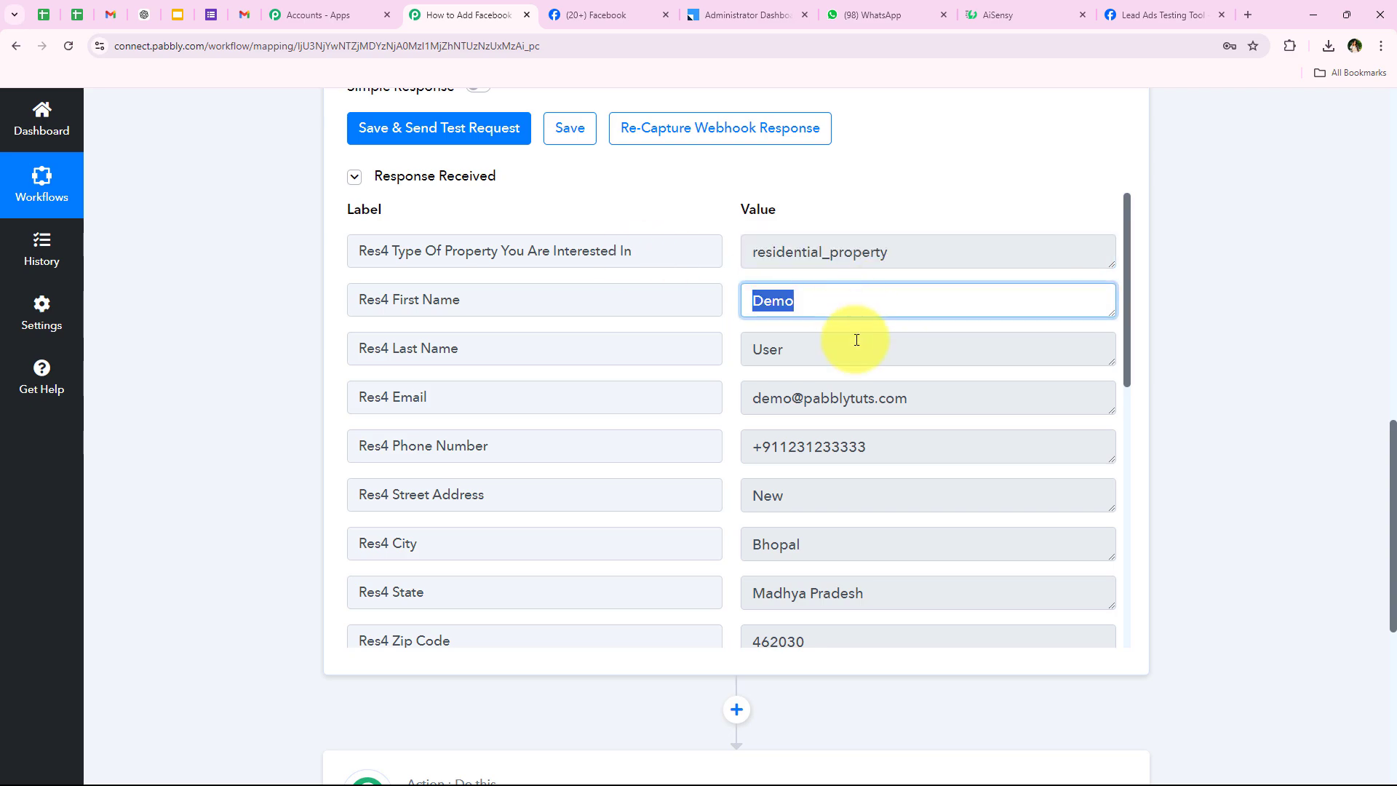
{"action": "key", "text": "Tab"}
{"action": "key", "text": "Tab"}
{"action": "key", "text": "Tab"}
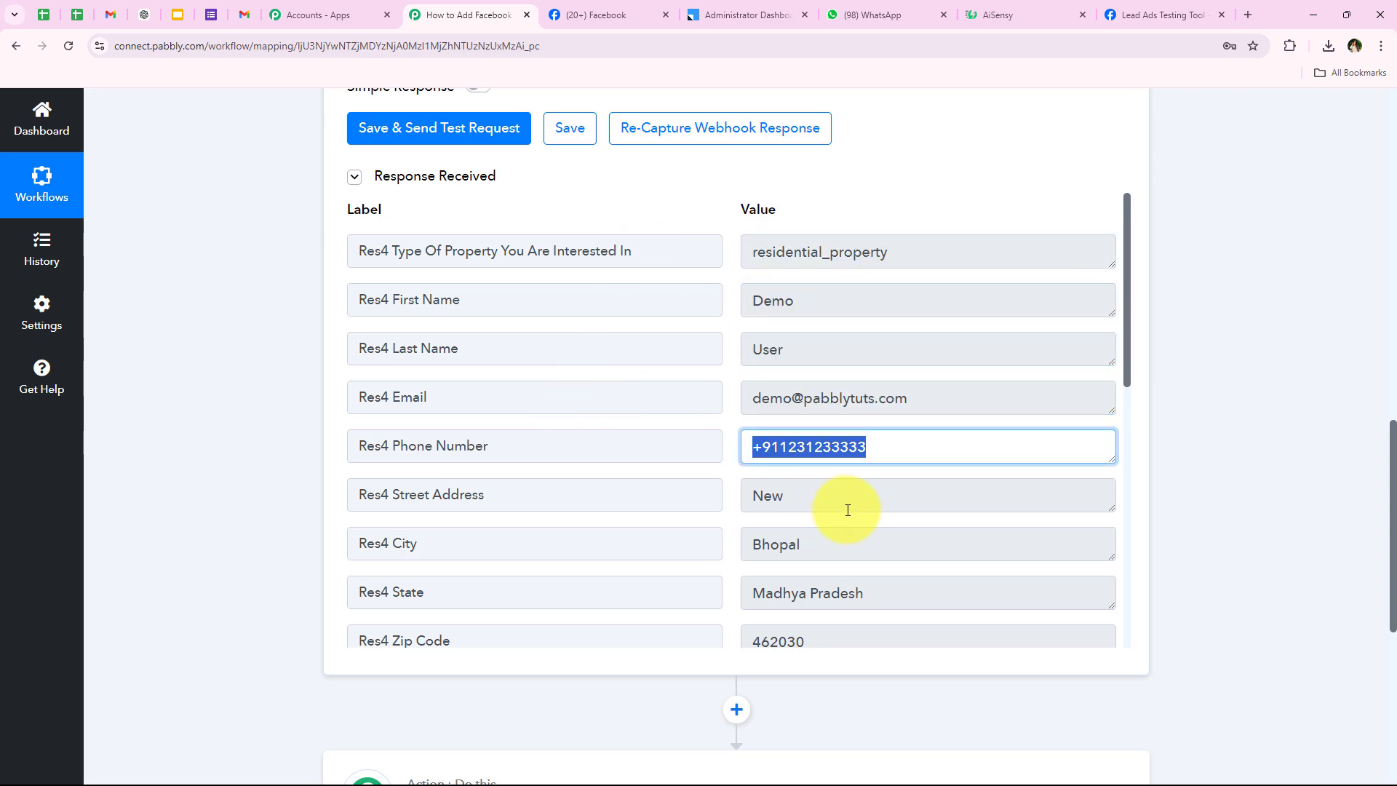
{"action": "key", "text": "Tab"}
{"action": "scroll", "coordinate": [732, 531], "scroll_direction": "down", "scroll_amount": 1}
{"action": "key", "text": "Tab"}
{"action": "key", "text": "Tab"}
{"action": "key", "text": "Tab"}
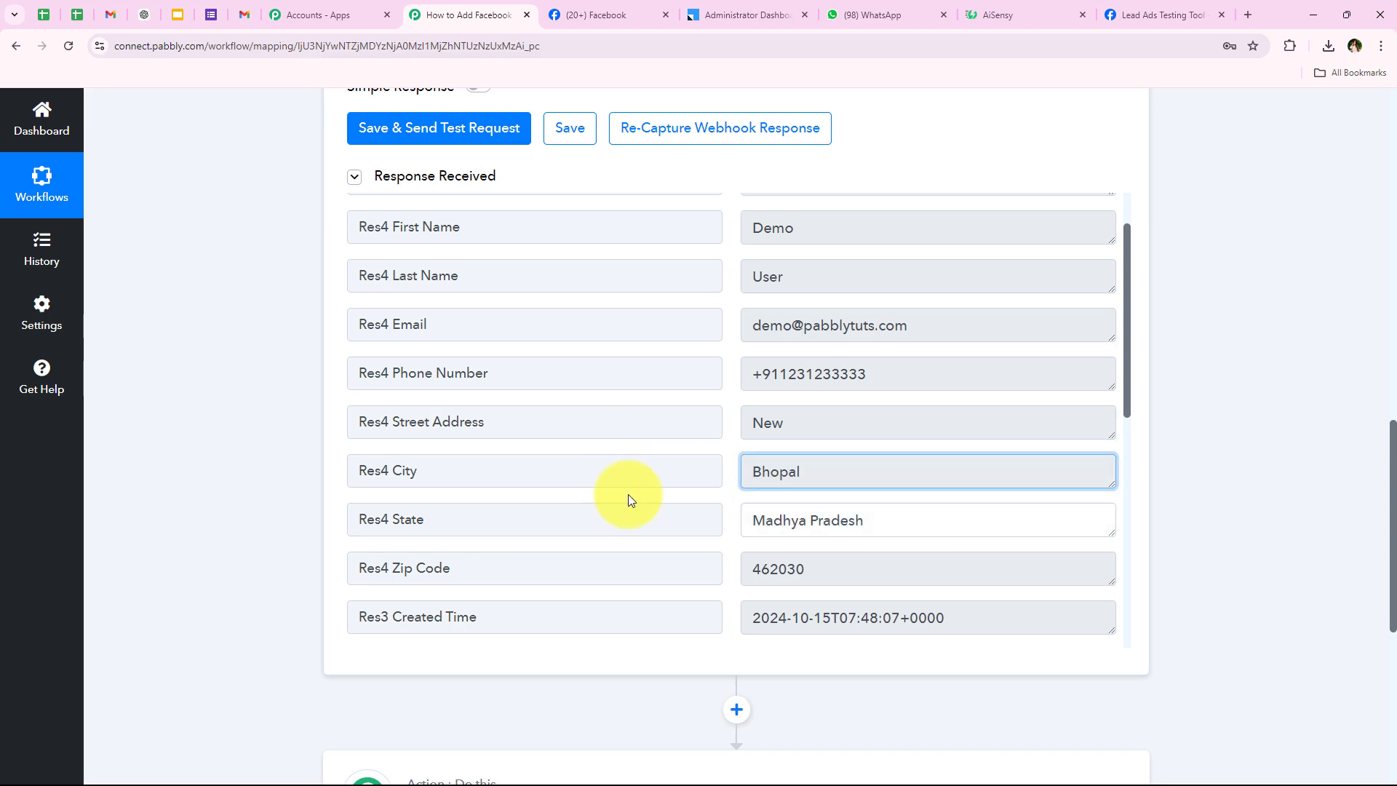
Check the remaining captured fields, then scroll back to the top of the trigger.
{"action": "left_click", "coordinate": [775, 568]}
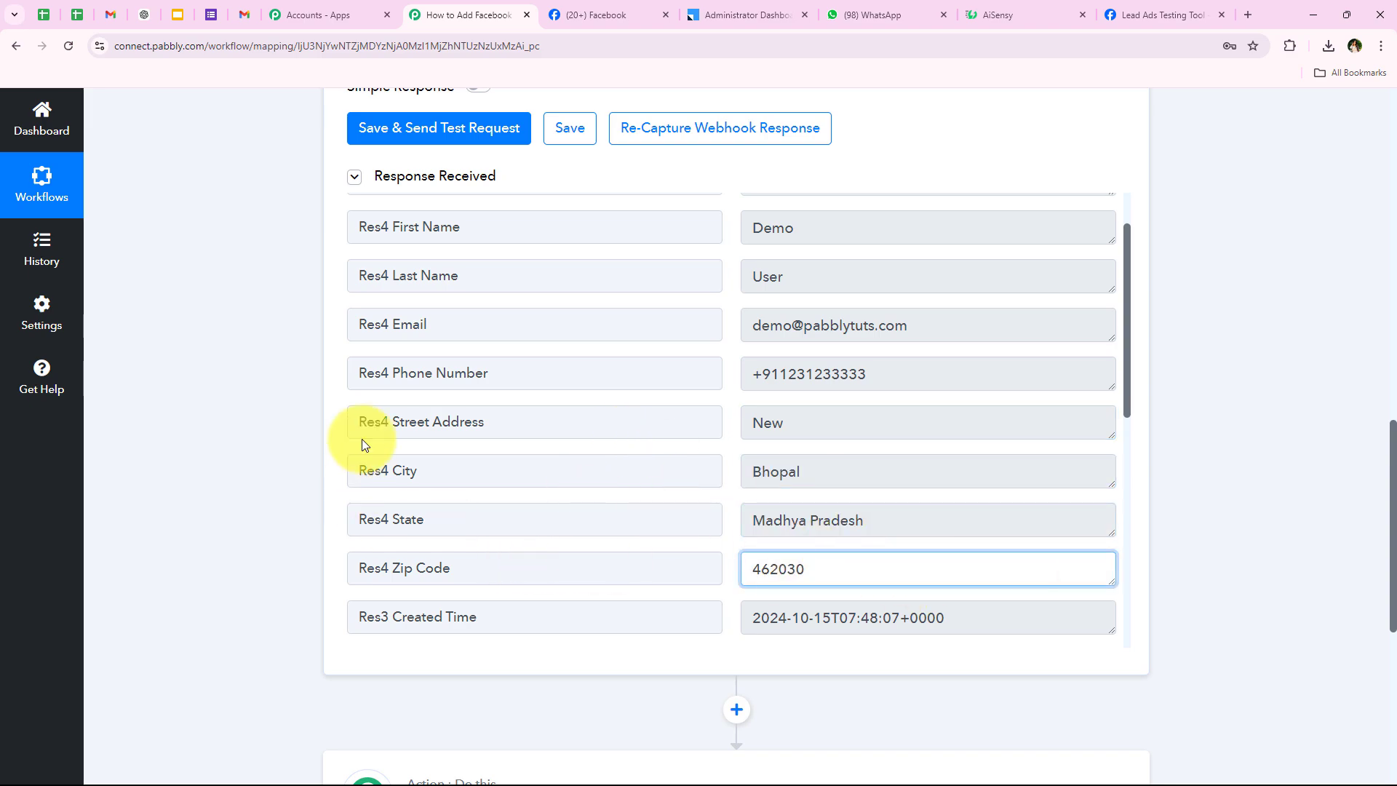
{"action": "scroll", "coordinate": [361, 438], "scroll_direction": "up", "scroll_amount": 1}
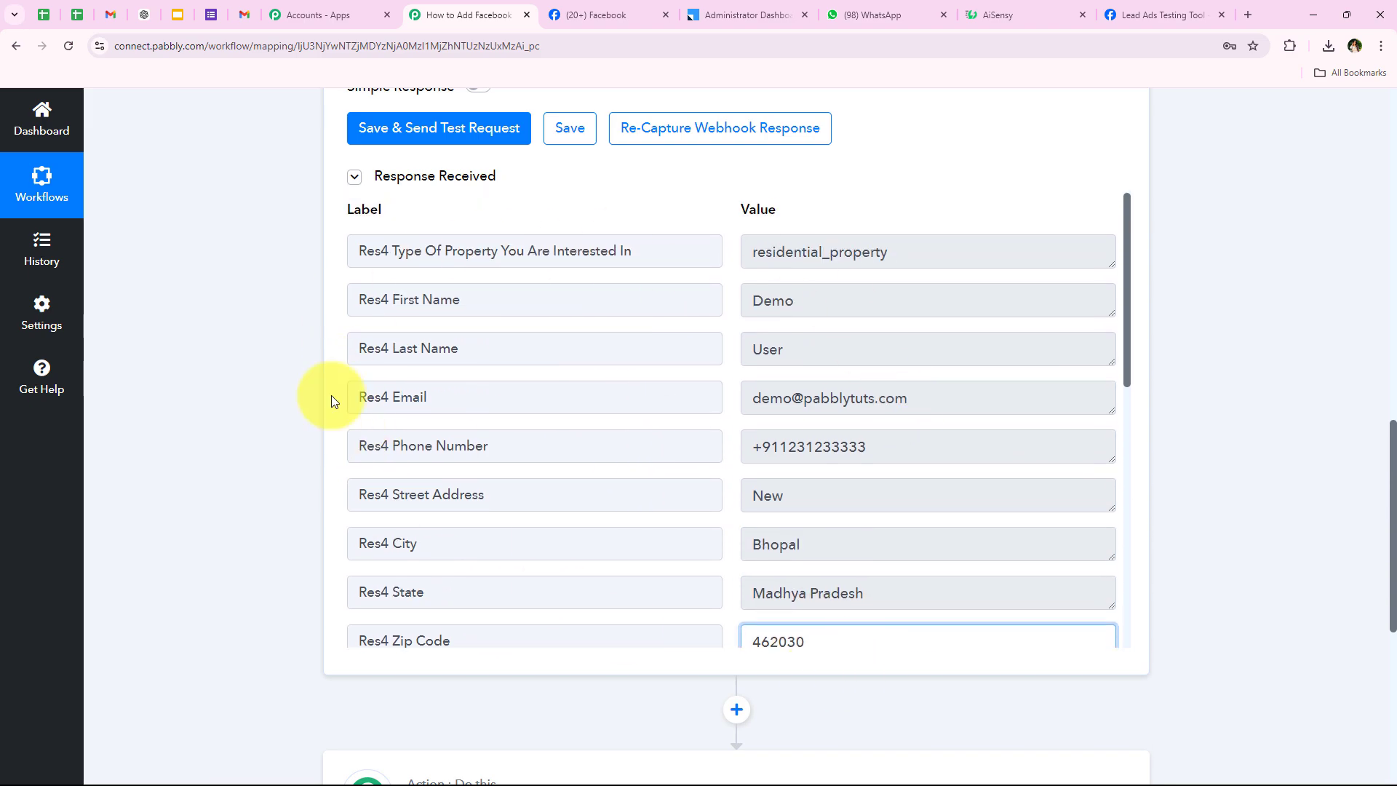
{"action": "scroll", "coordinate": [208, 543], "scroll_direction": "up", "scroll_amount": 1}
{"action": "scroll", "coordinate": [224, 559], "scroll_direction": "down", "scroll_amount": 1}
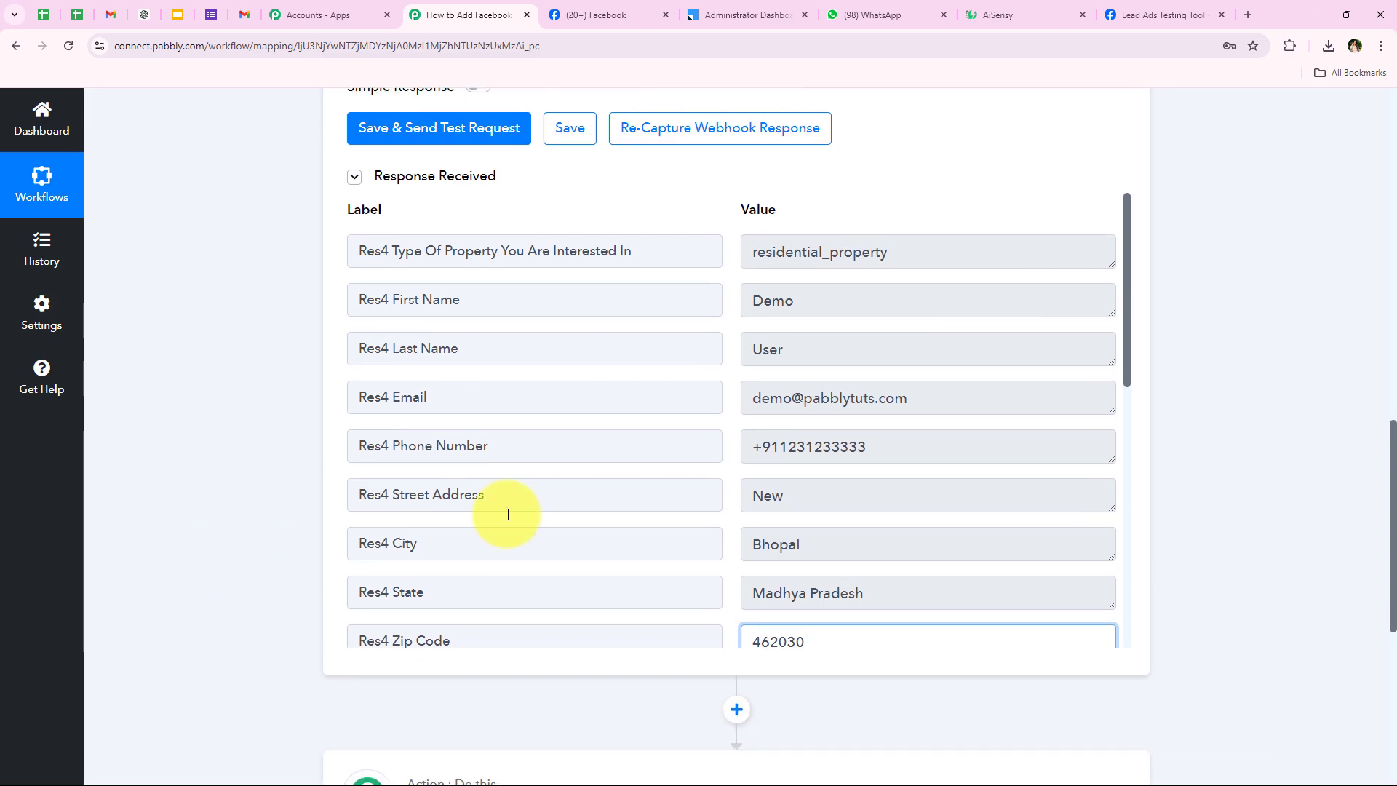
{"action": "scroll", "coordinate": [164, 541], "scroll_direction": "up", "scroll_amount": 3}
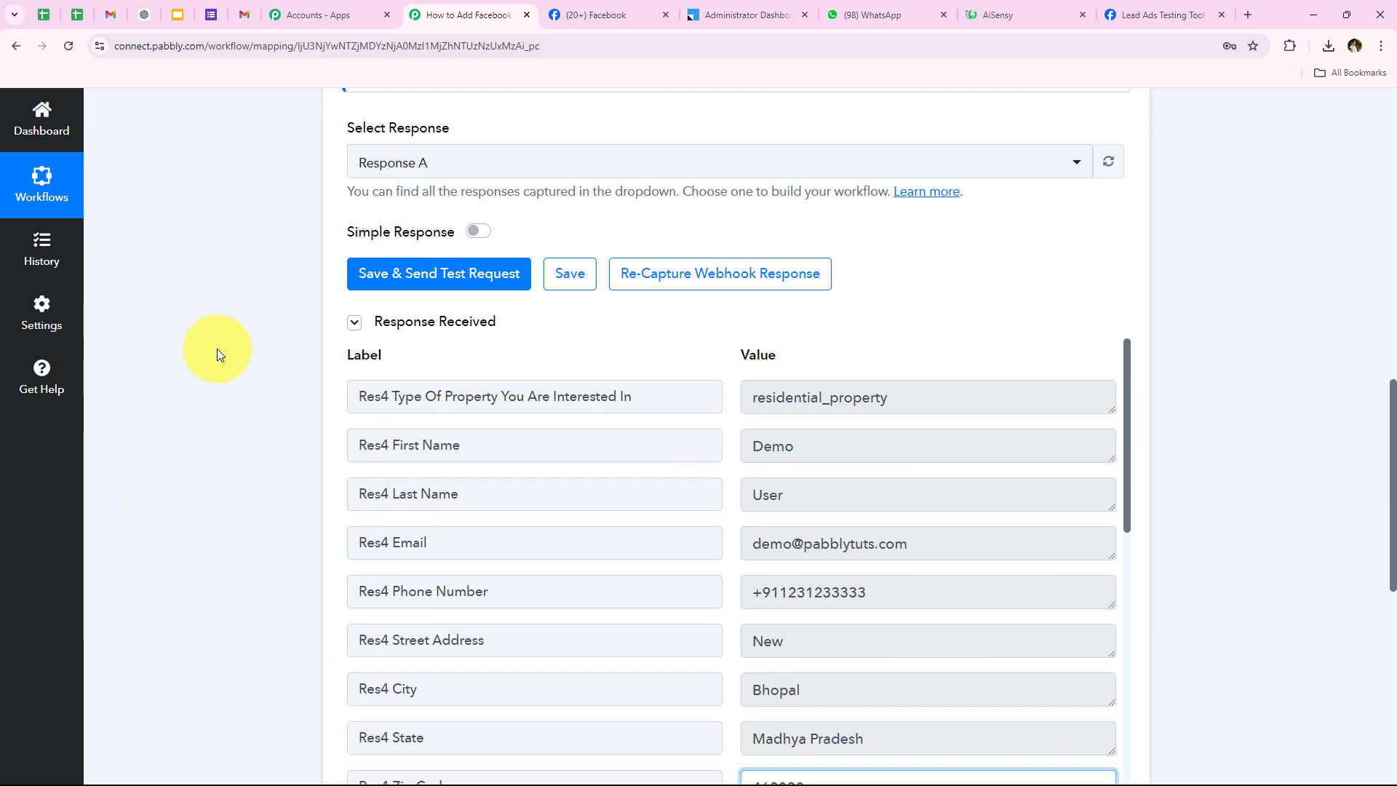
{"action": "scroll", "coordinate": [224, 503], "scroll_direction": "up", "scroll_amount": 1}
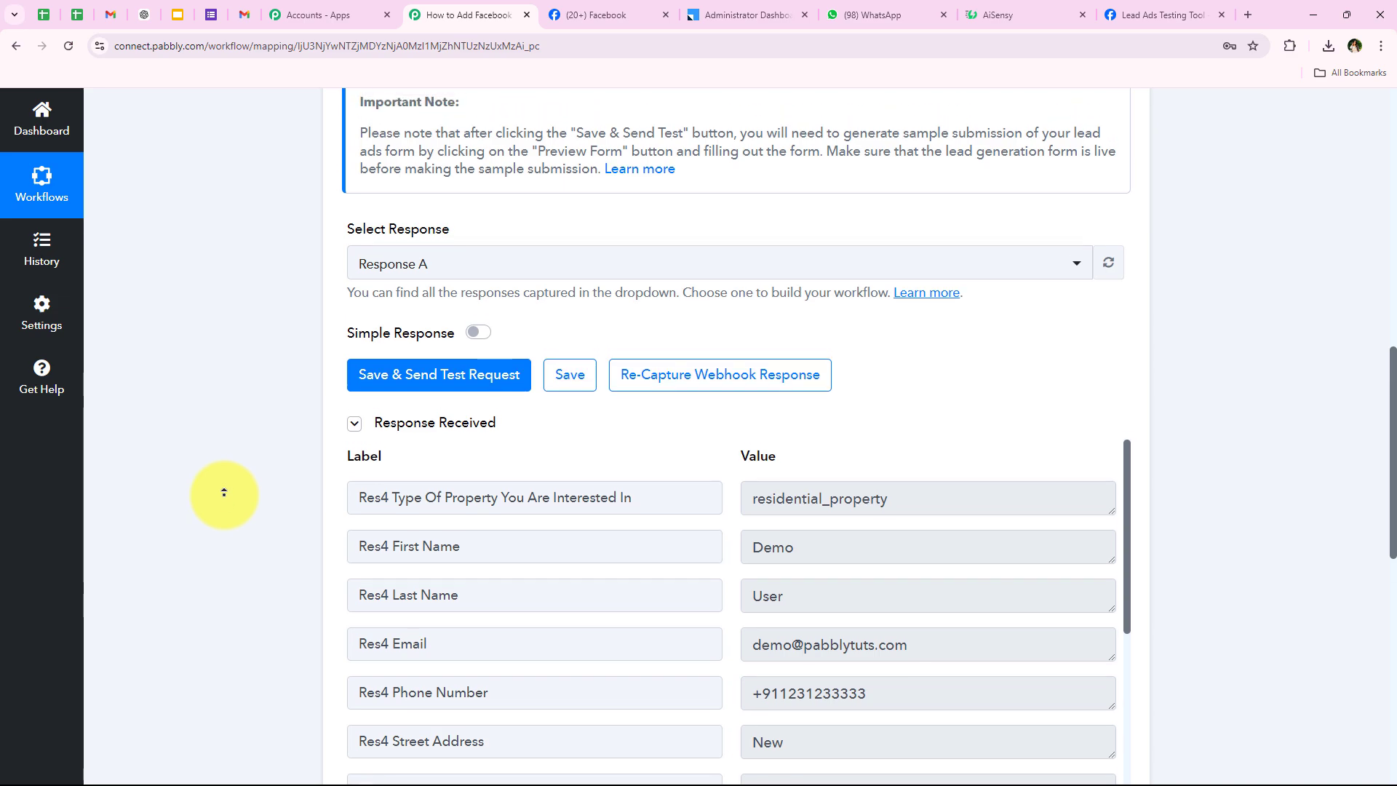
{"action": "scroll", "coordinate": [365, 457], "scroll_direction": "down", "scroll_amount": 1}
{"action": "scroll", "coordinate": [623, 436], "scroll_direction": "down", "scroll_amount": 1}
{"action": "scroll", "coordinate": [339, 486], "scroll_direction": "up", "scroll_amount": 3}
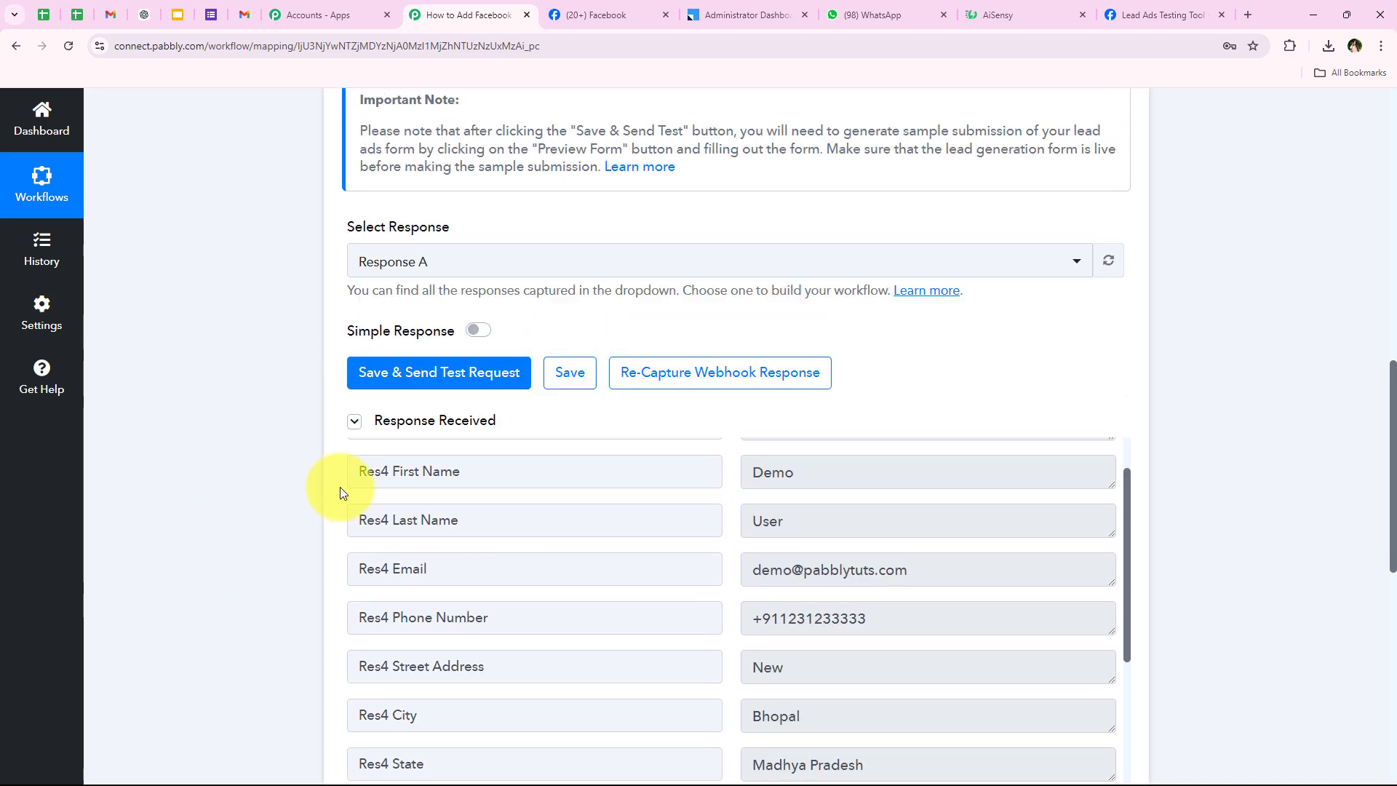
{"action": "scroll", "coordinate": [265, 446], "scroll_direction": "down", "scroll_amount": 3}
{"action": "scroll", "coordinate": [374, 492], "scroll_direction": "up", "scroll_amount": 1}
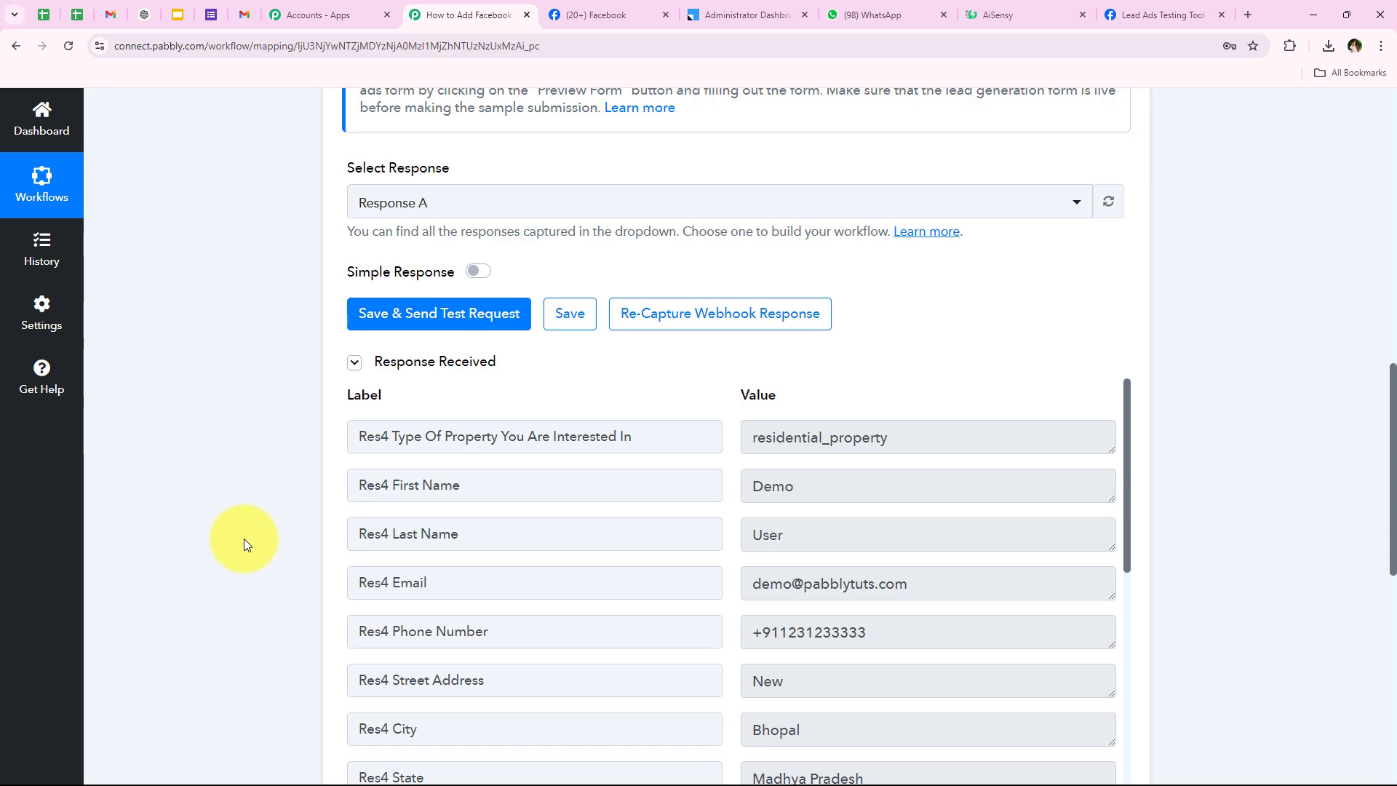
{"action": "middle_click", "coordinate": [231, 428]}
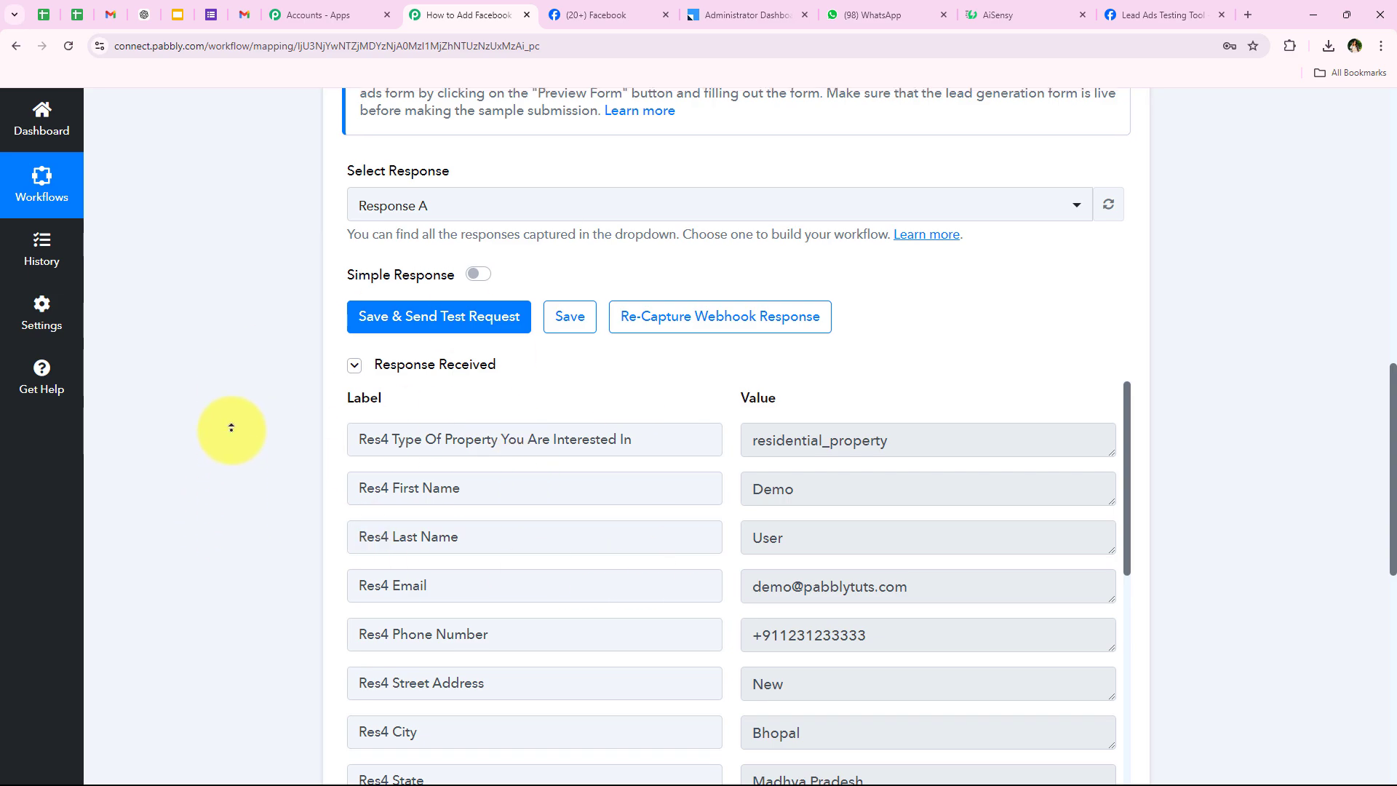
{"action": "scroll", "coordinate": [231, 427], "scroll_direction": "up", "scroll_amount": 15}
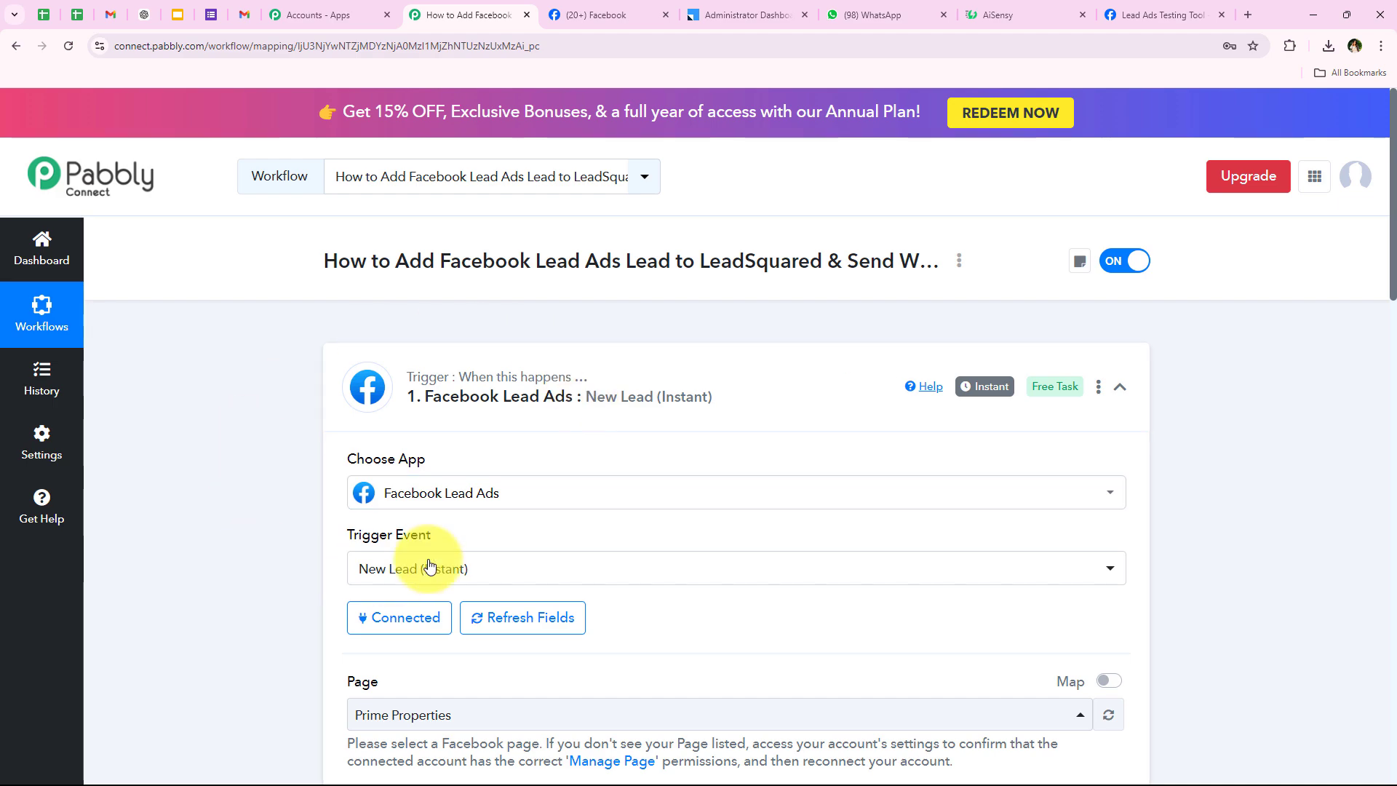
Collapse the Facebook trigger and set the action step's app to LeadSquared via a 'Leads' search.
{"action": "left_click", "coordinate": [449, 401]}
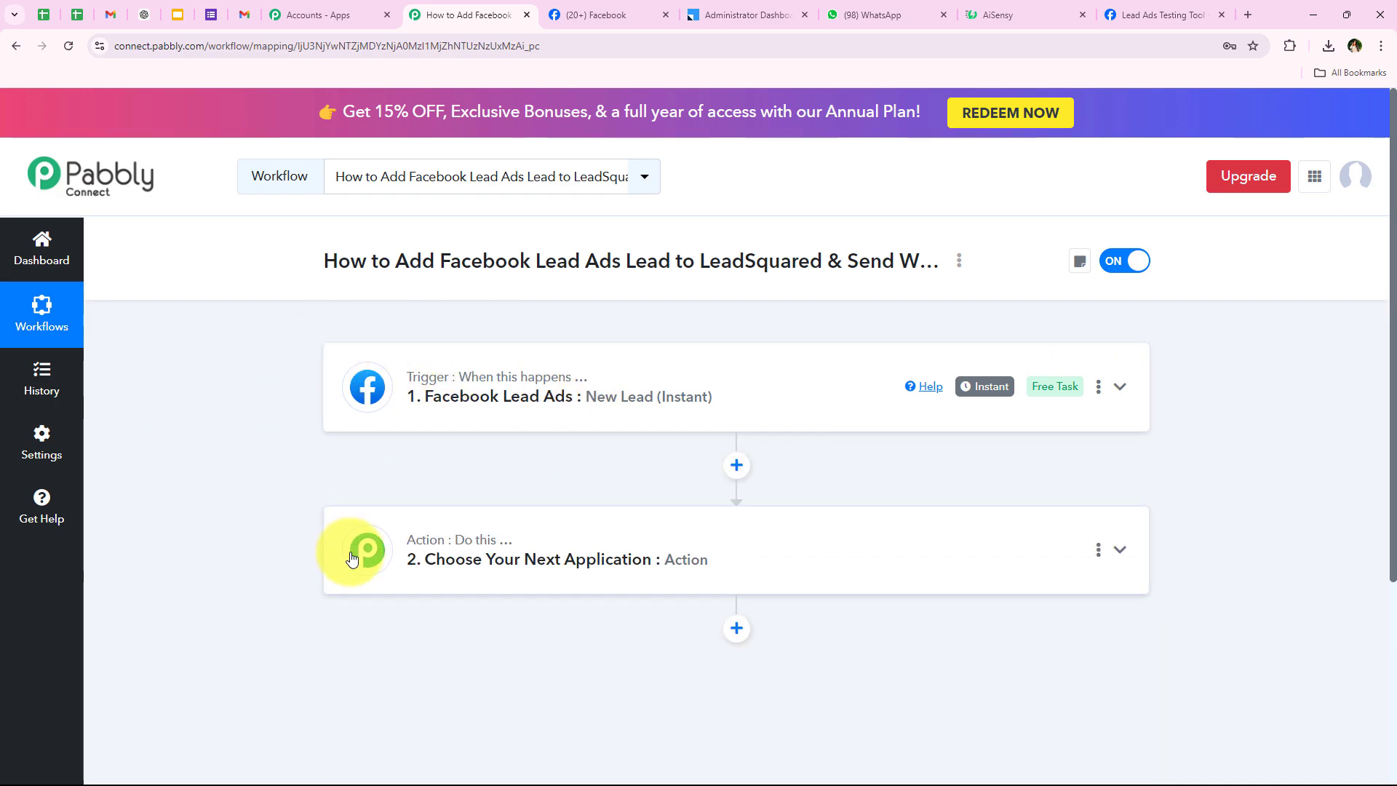
{"action": "left_click", "coordinate": [561, 556]}
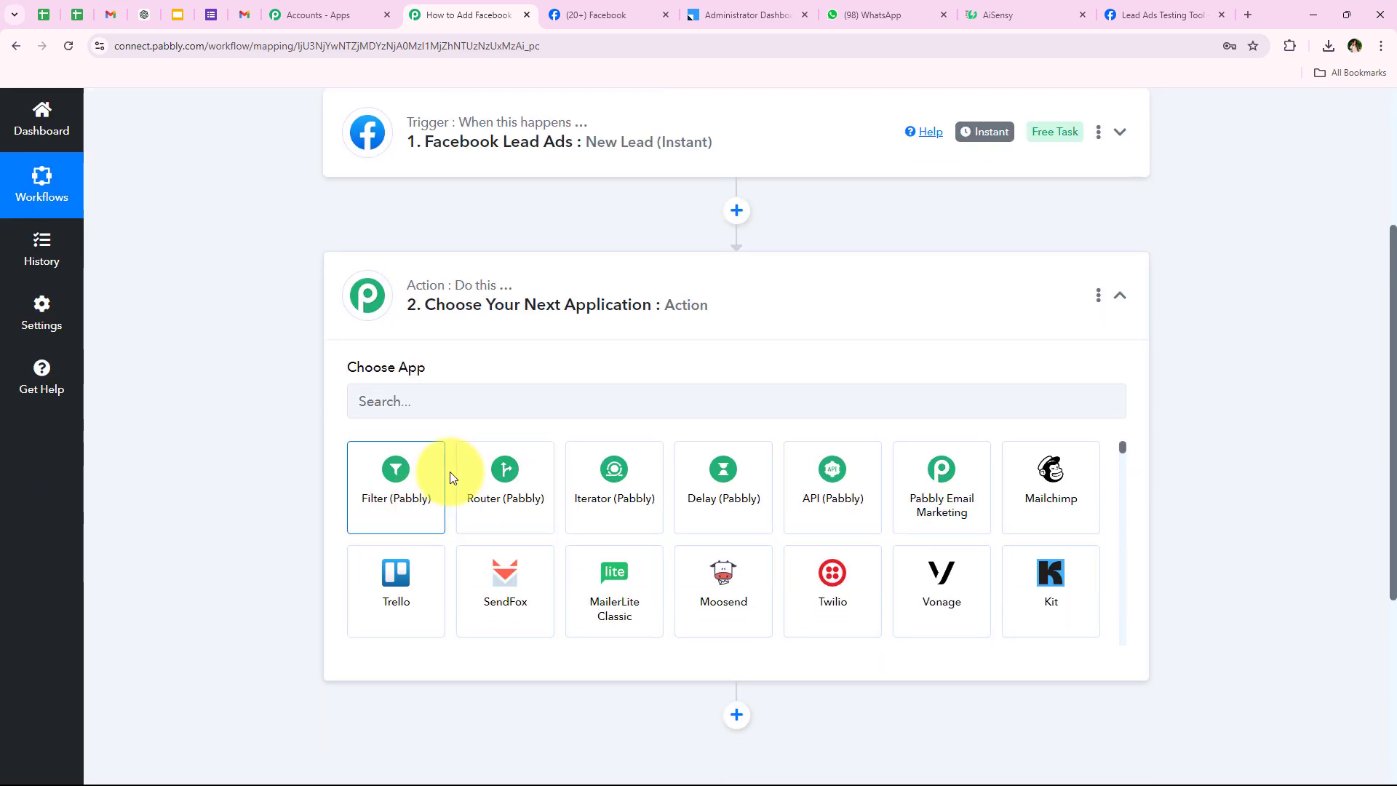
{"action": "left_click", "coordinate": [444, 413]}
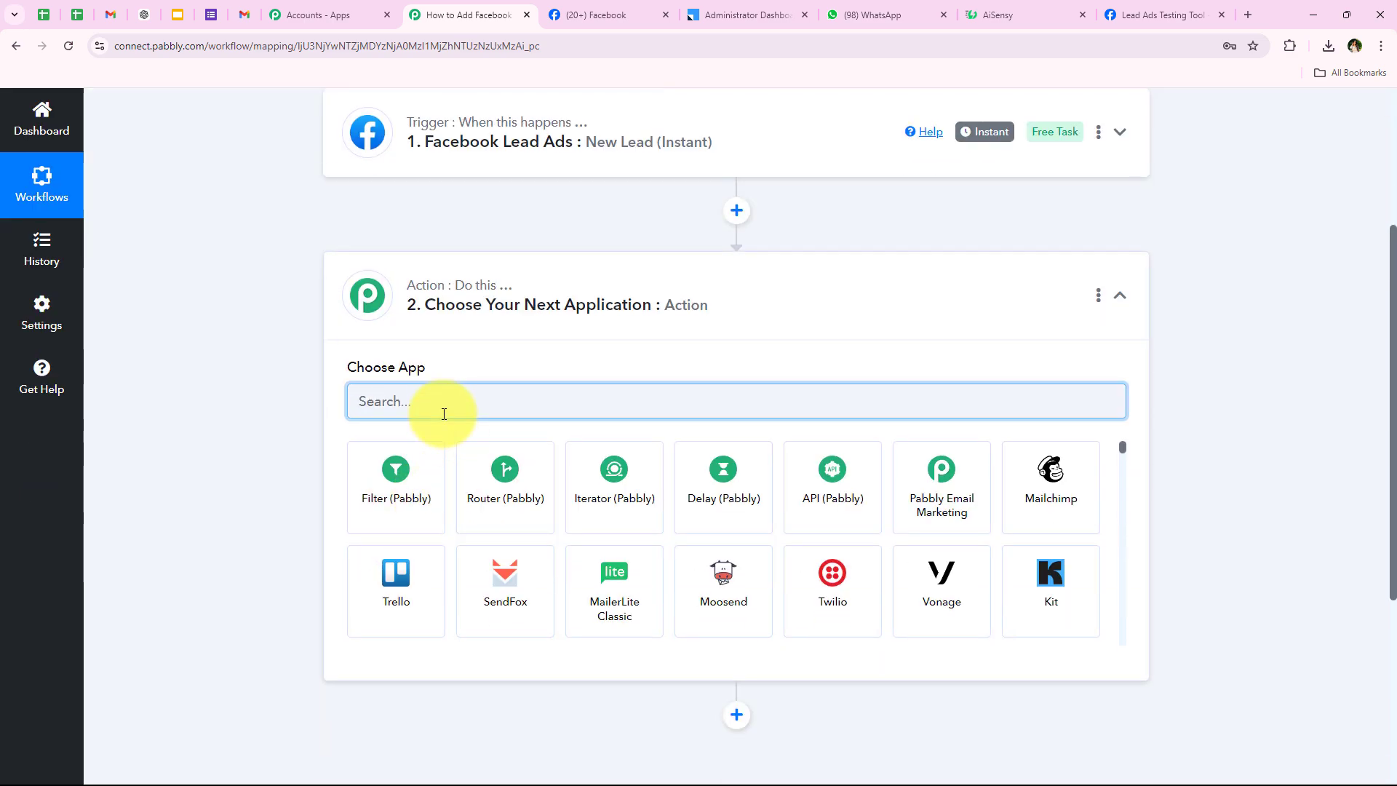
{"action": "type", "text": "Leadsq"}
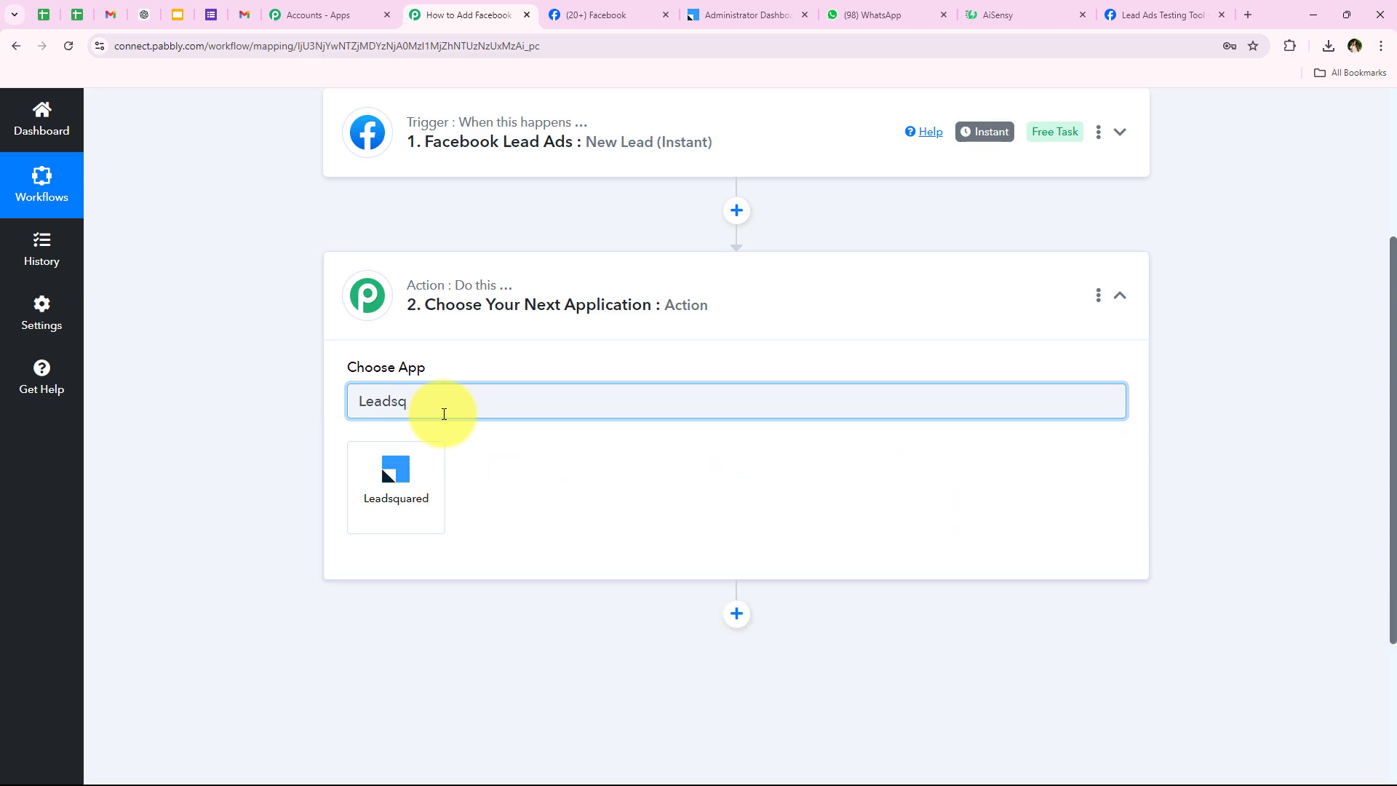
{"action": "left_click", "coordinate": [393, 466]}
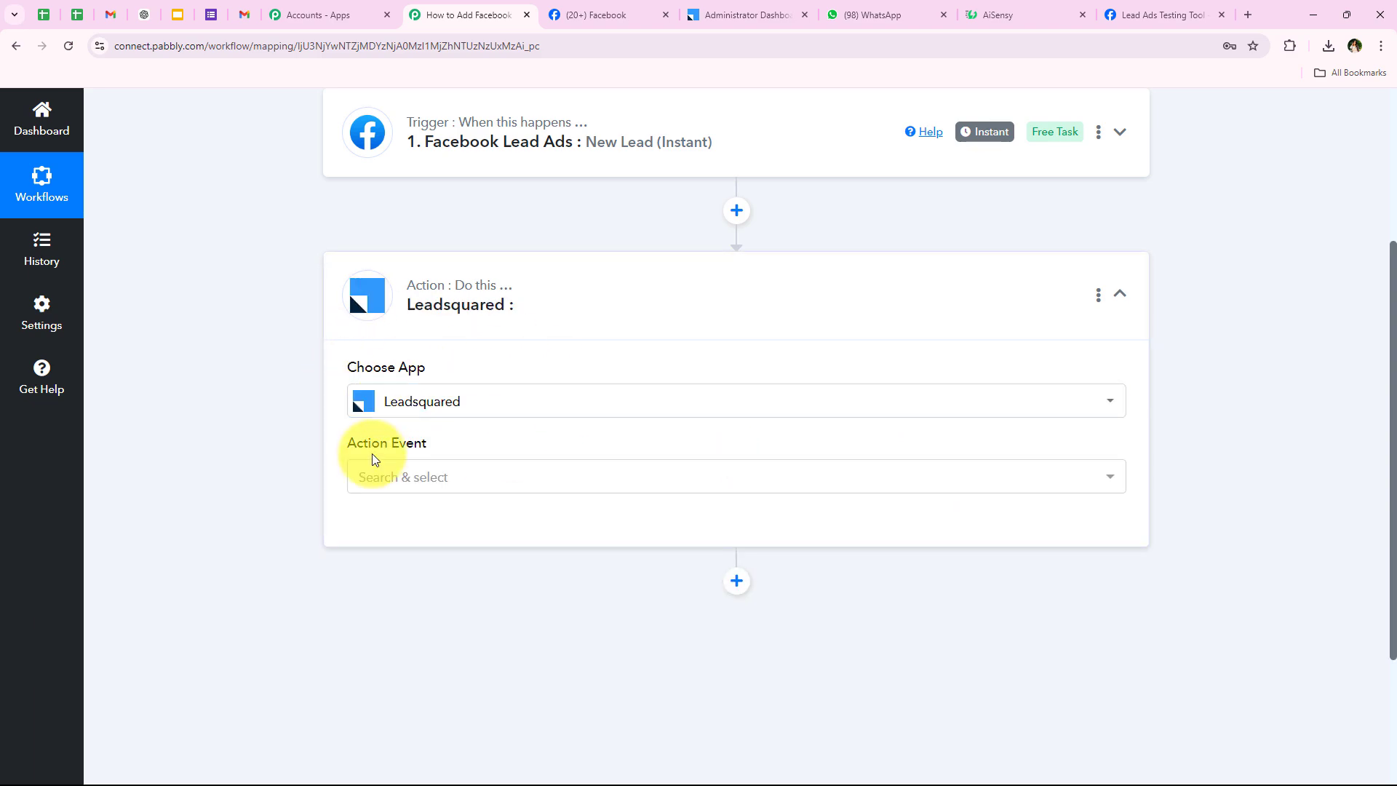
Choose Create or Update Lead as the LeadSquared action event.
{"action": "left_click_drag", "start_coordinate": [345, 441], "coordinate": [451, 449]}
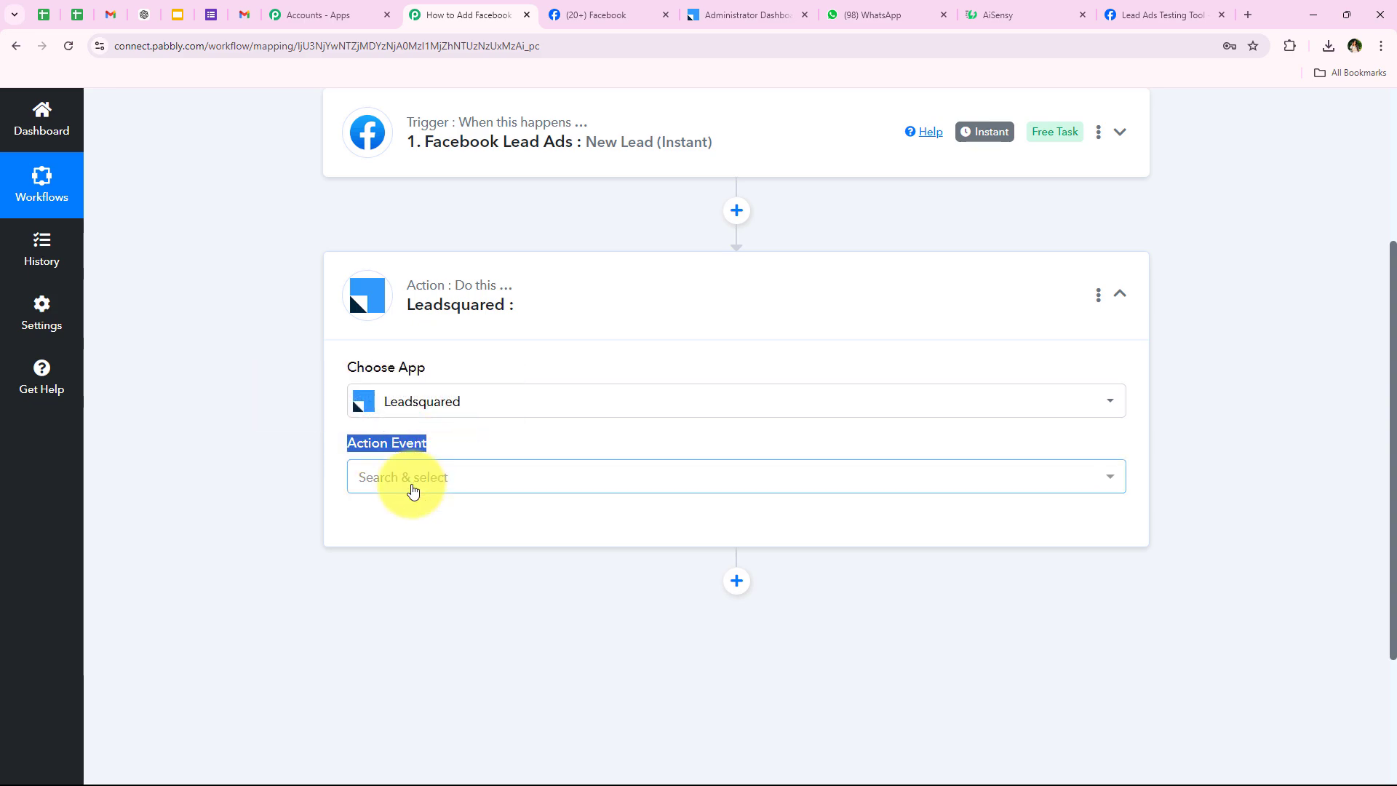
{"action": "left_click", "coordinate": [412, 491]}
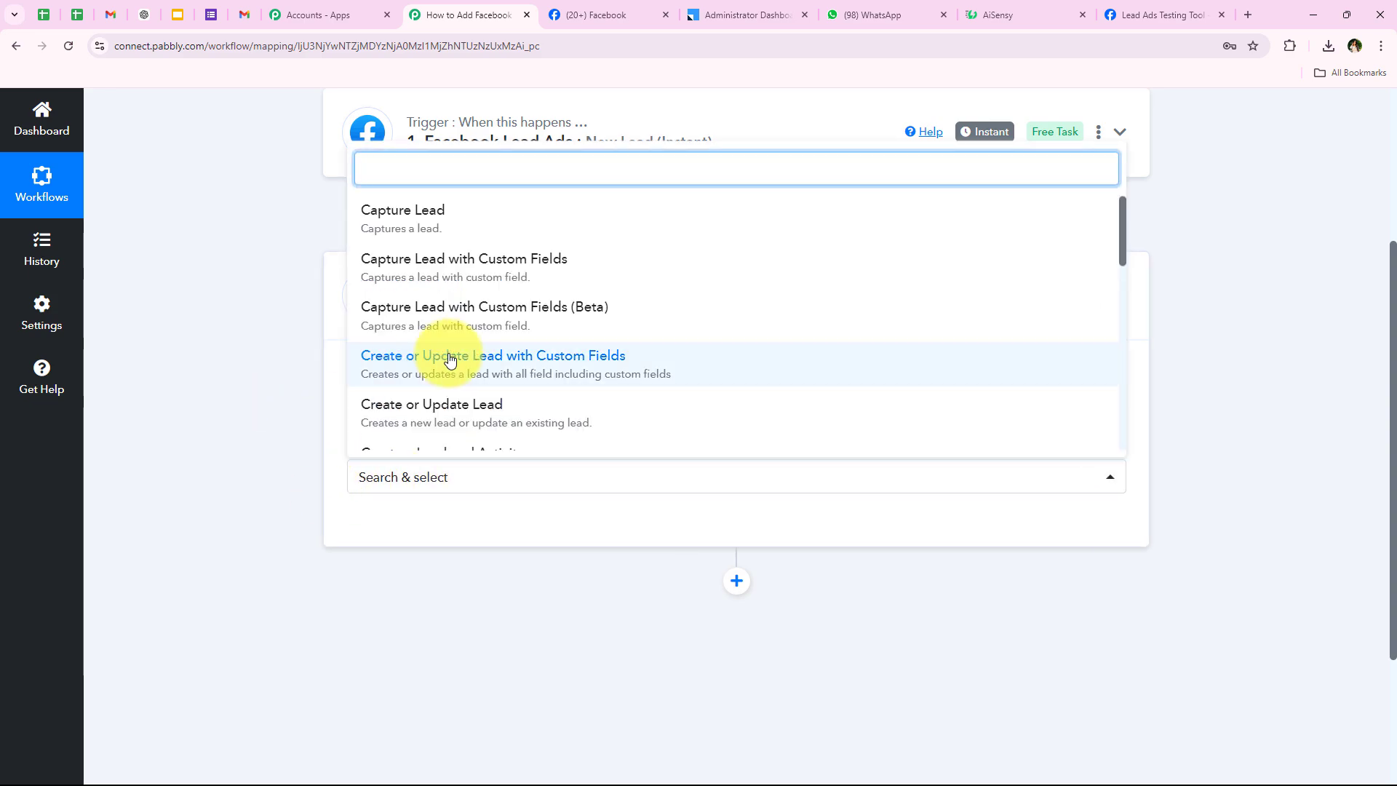
{"action": "scroll", "coordinate": [436, 352], "scroll_direction": "down", "scroll_amount": 1}
{"action": "left_click", "coordinate": [408, 336]}
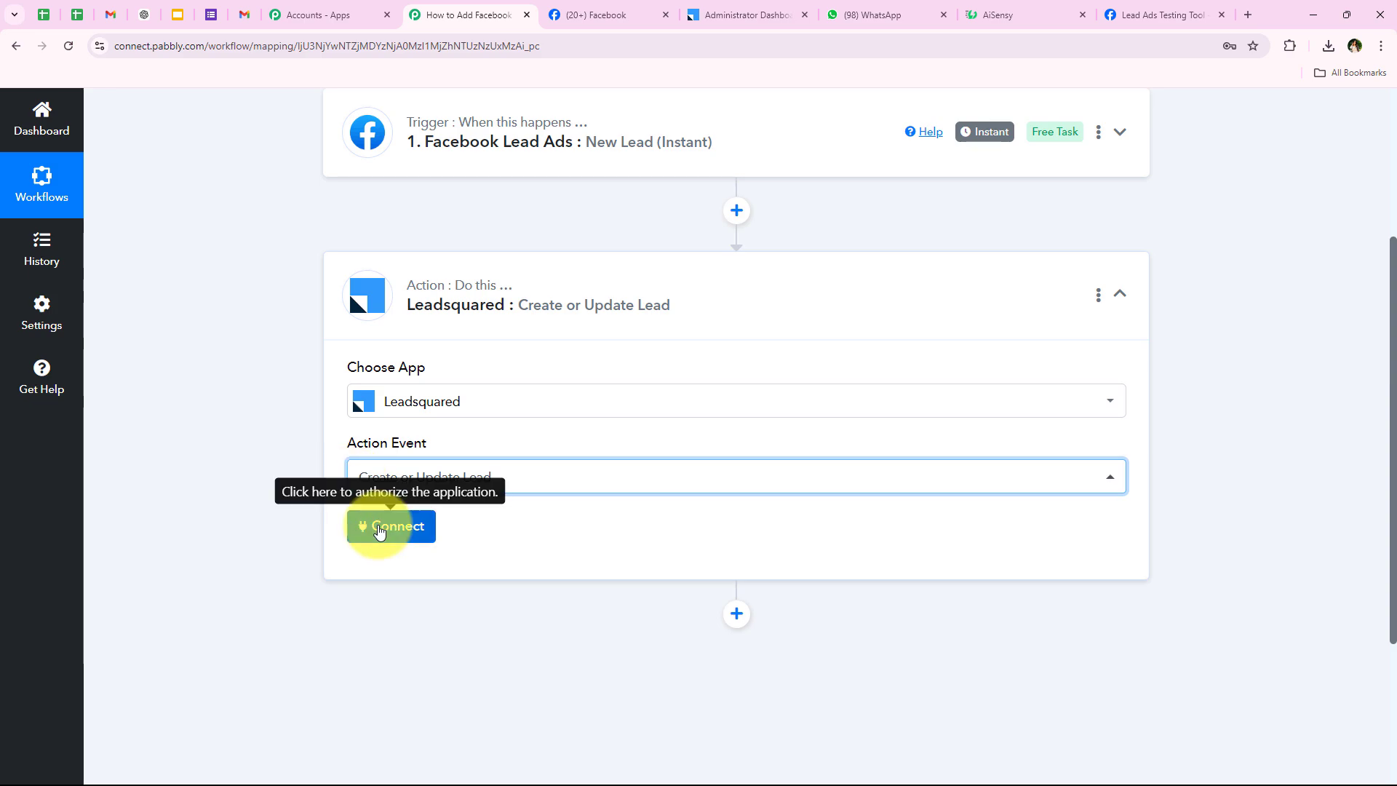
Add a new connection, Leadsquared #3, and review its Access Key, Secret Key and API Host fields.
{"action": "left_click", "coordinate": [371, 529]}
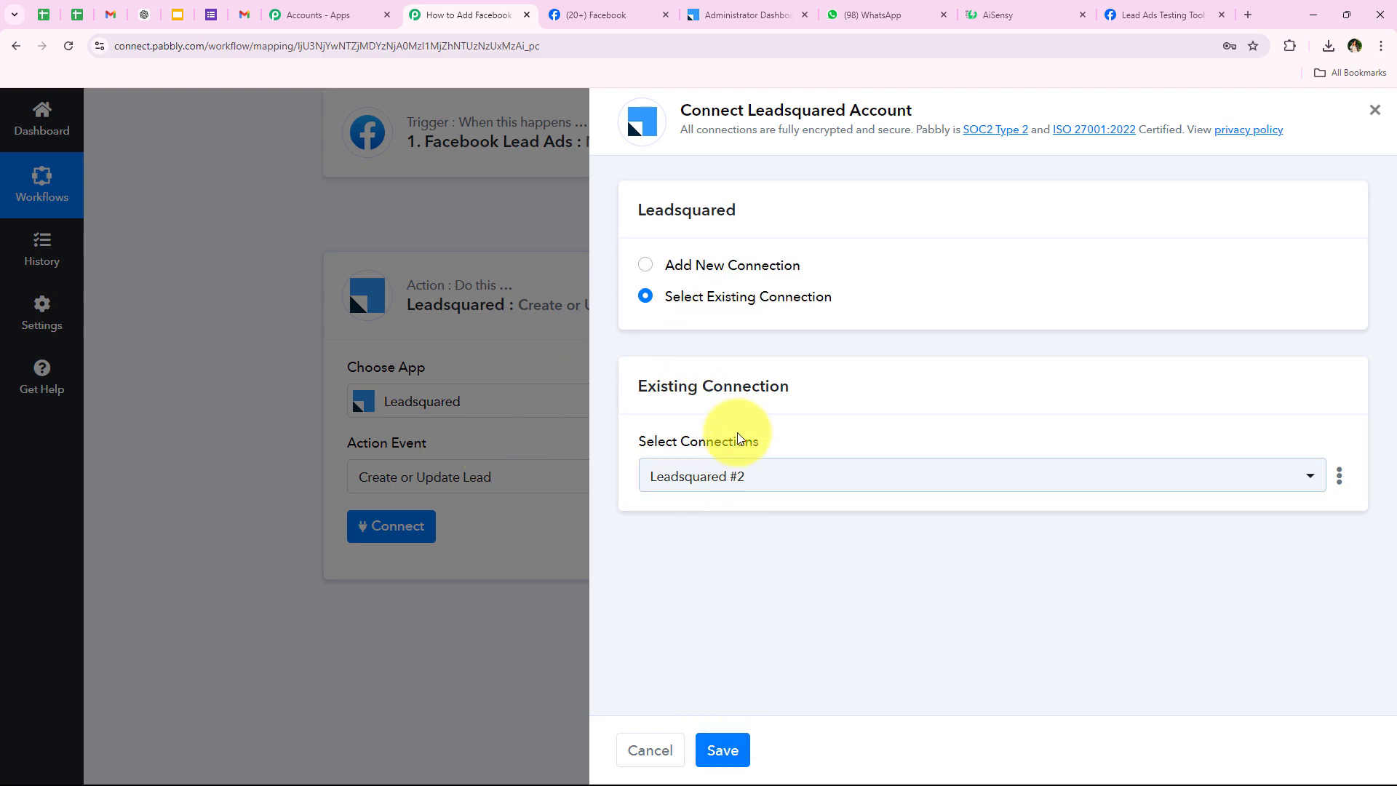
{"action": "left_click", "coordinate": [735, 267]}
{"action": "scroll", "coordinate": [654, 535], "scroll_direction": "down", "scroll_amount": 3}
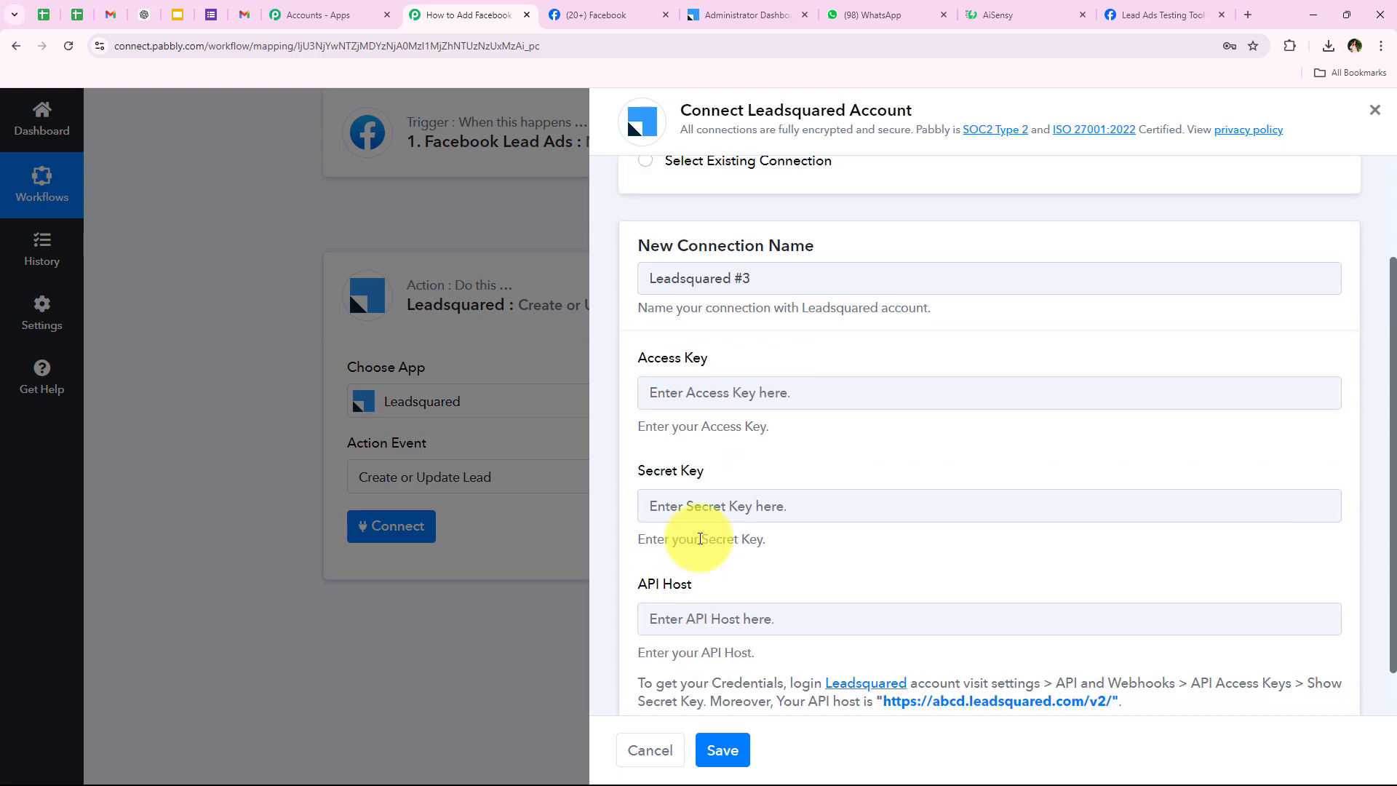
{"action": "left_click_drag", "start_coordinate": [640, 303], "coordinate": [779, 427]}
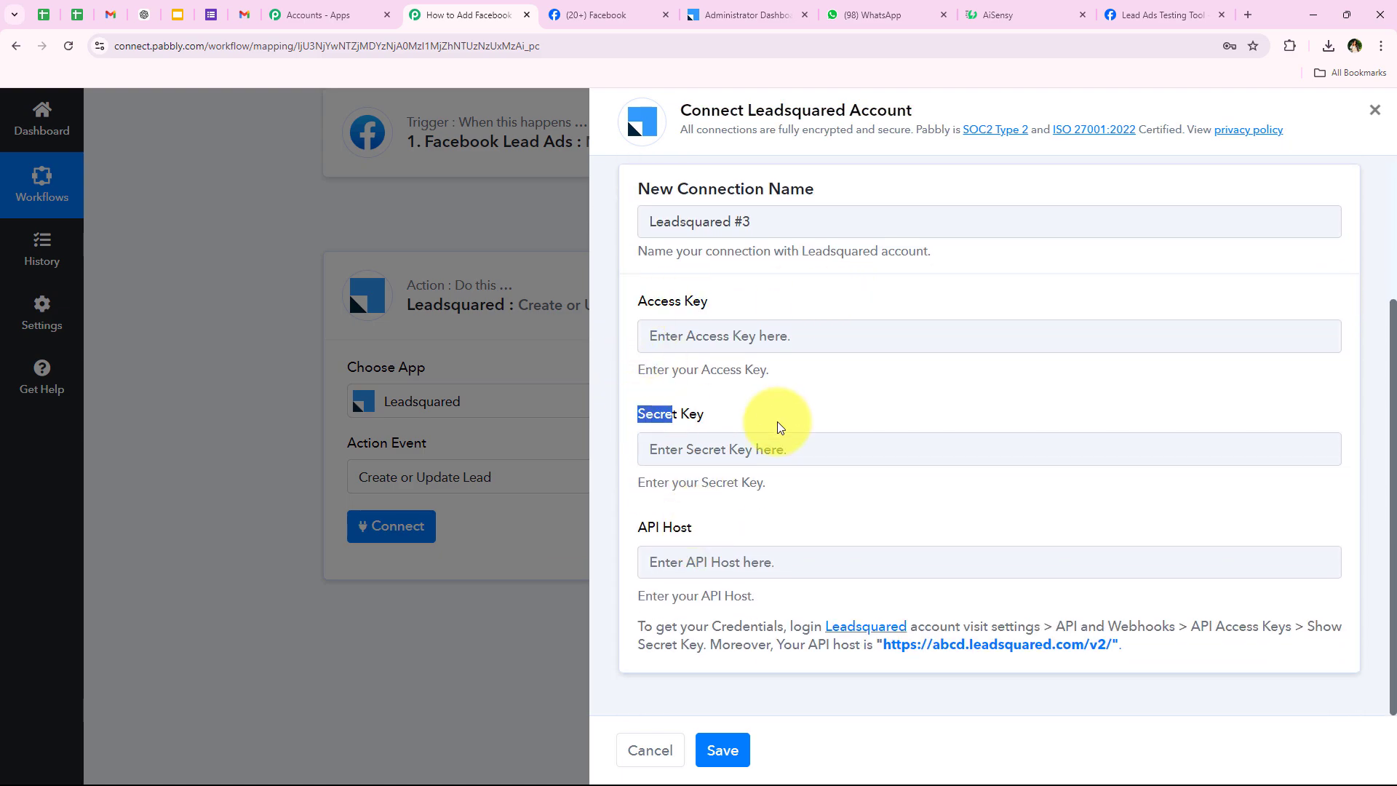
{"action": "left_click_drag", "start_coordinate": [640, 525], "coordinate": [761, 537]}
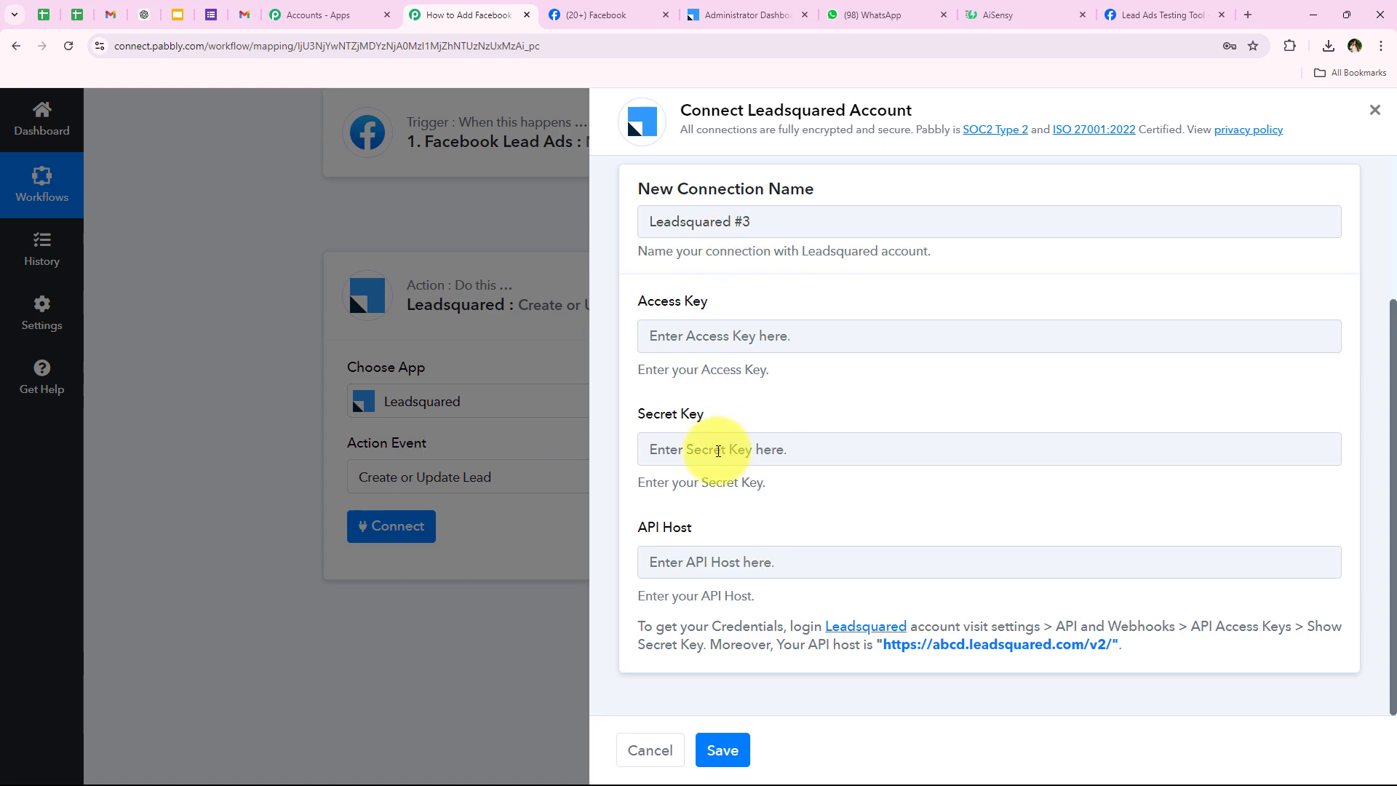
{"action": "left_click_drag", "start_coordinate": [633, 593], "coordinate": [1153, 665]}
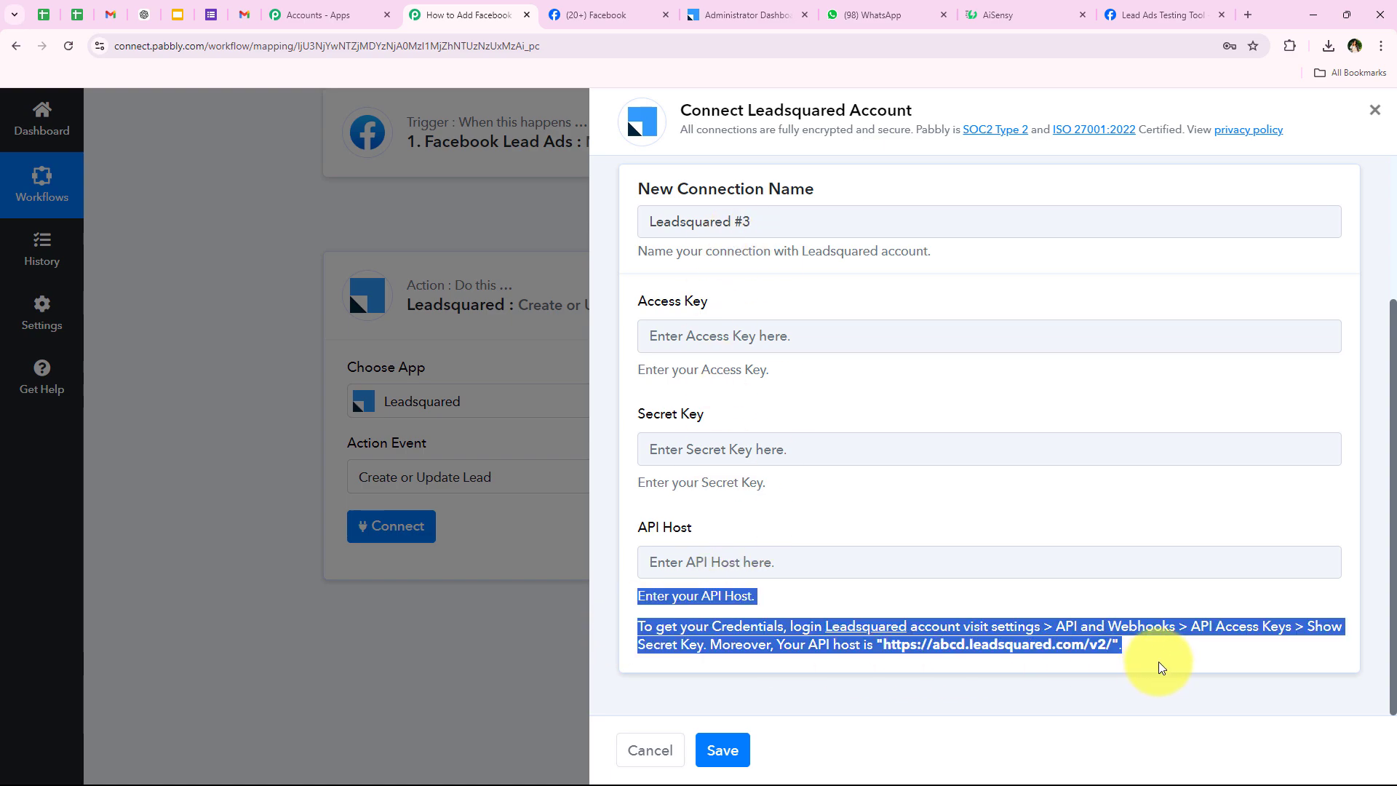
{"action": "left_click", "coordinate": [1153, 664]}
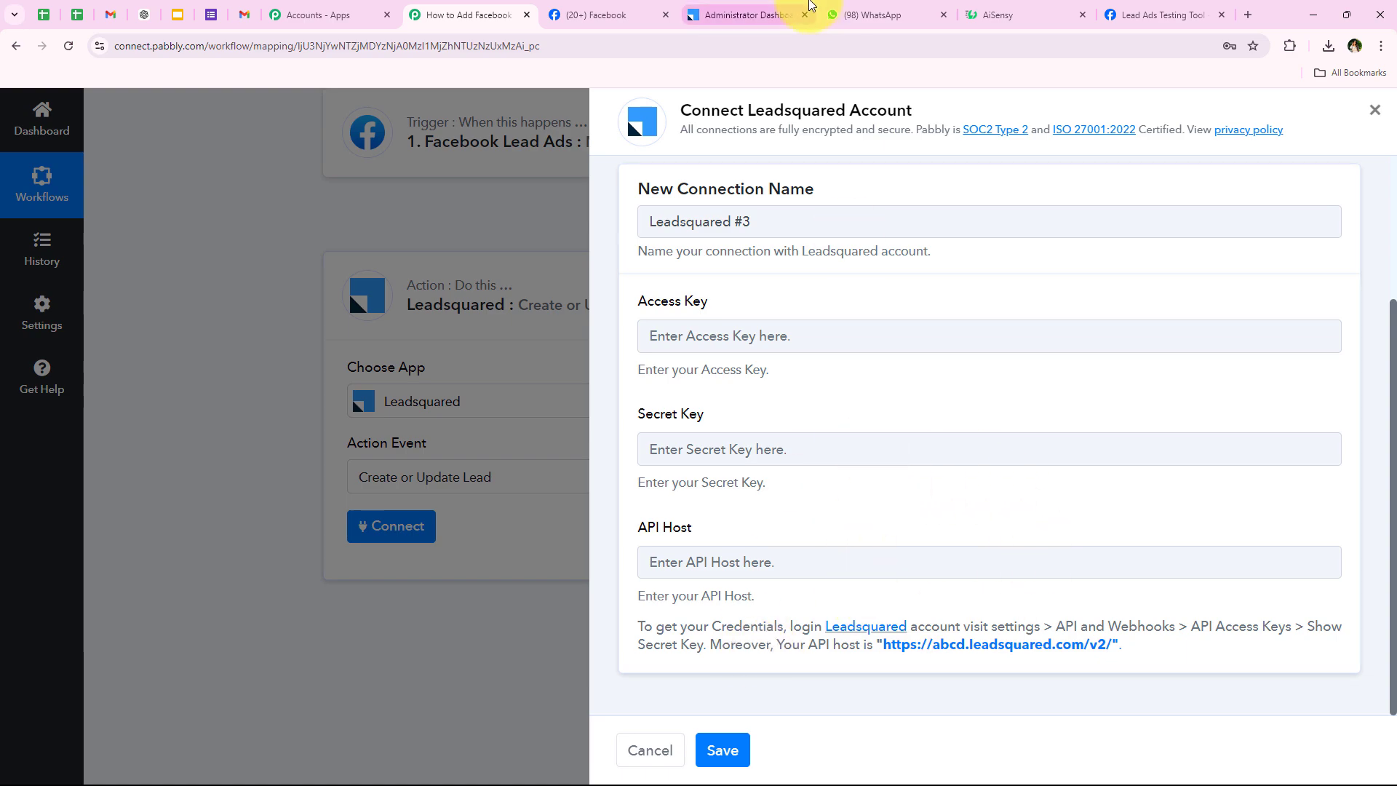
In LeadSquared, go to profile Settings and open the API and Webhooks access keys page.
{"action": "left_click", "coordinate": [720, 15]}
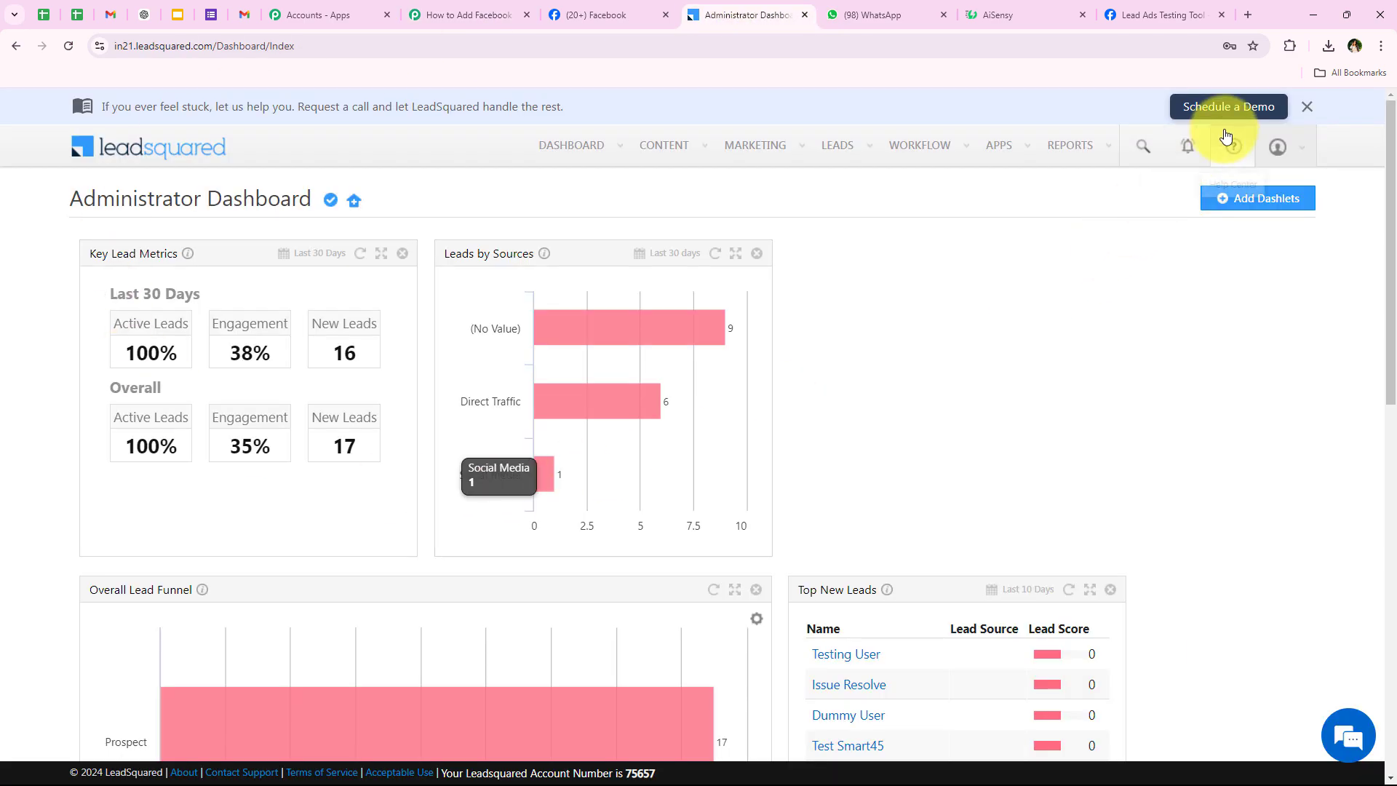
{"action": "left_click", "coordinate": [1278, 146]}
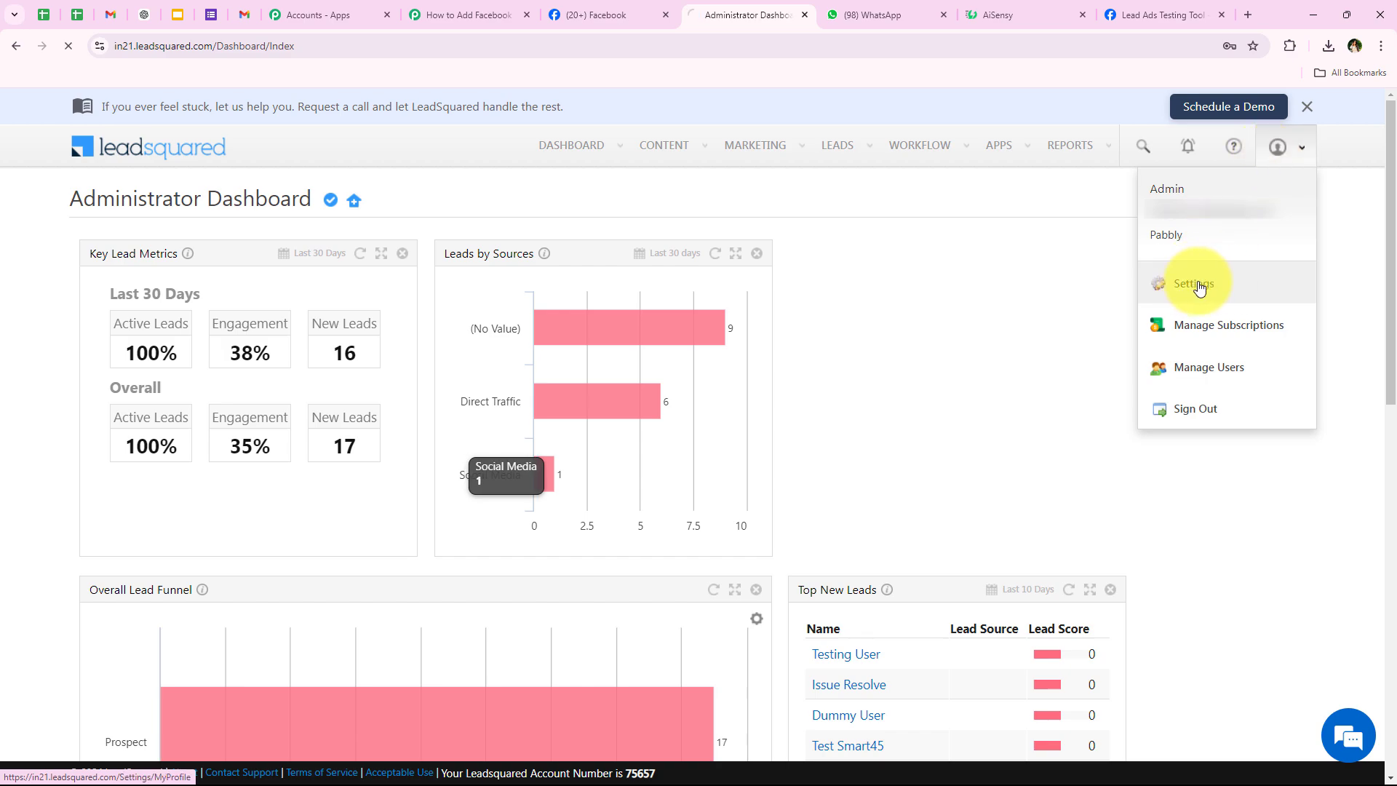
{"action": "left_click", "coordinate": [1227, 283]}
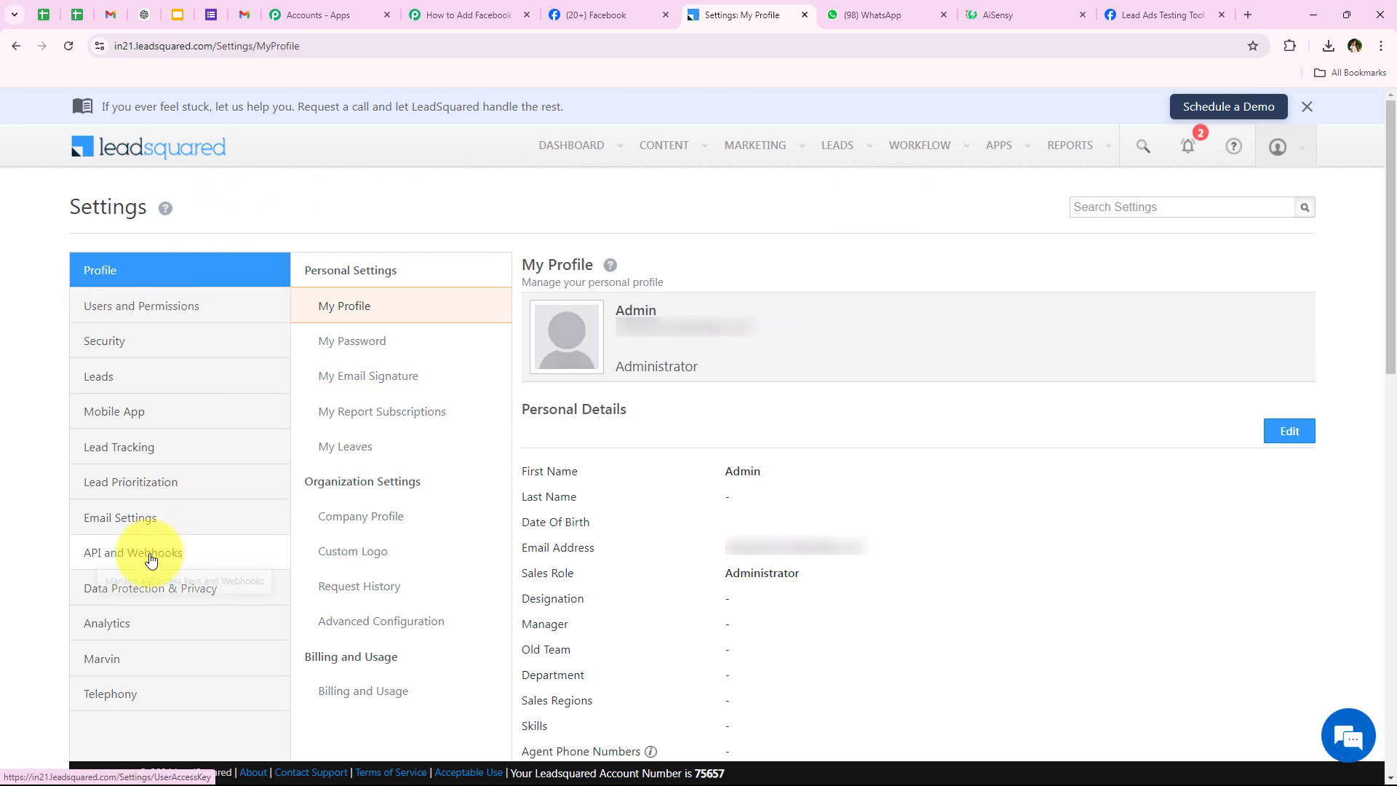
{"action": "left_click", "coordinate": [182, 555]}
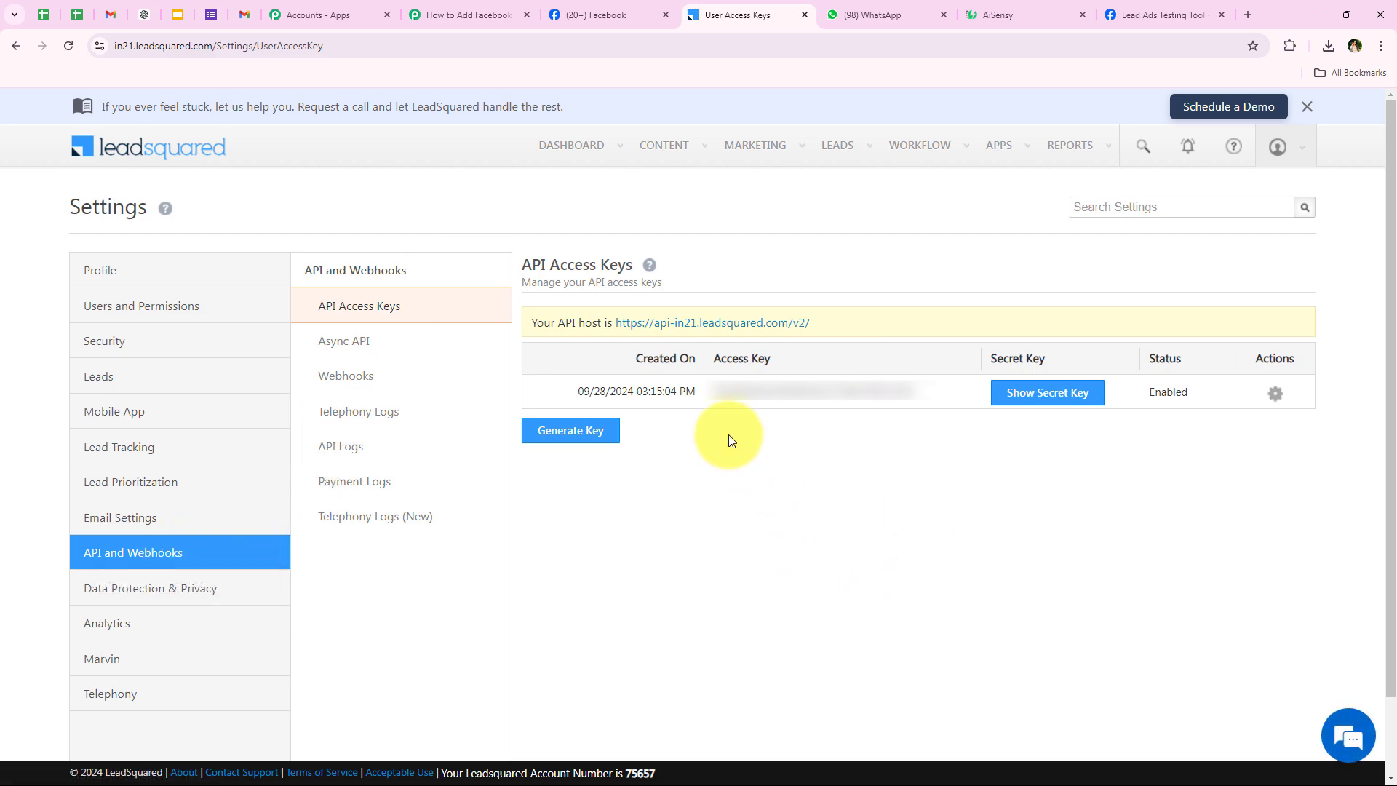
Note the API host and access key, reveal and copy the secret key, then close the details.
{"action": "left_click_drag", "start_coordinate": [726, 437], "coordinate": [866, 469]}
{"action": "left_click", "coordinate": [865, 469]}
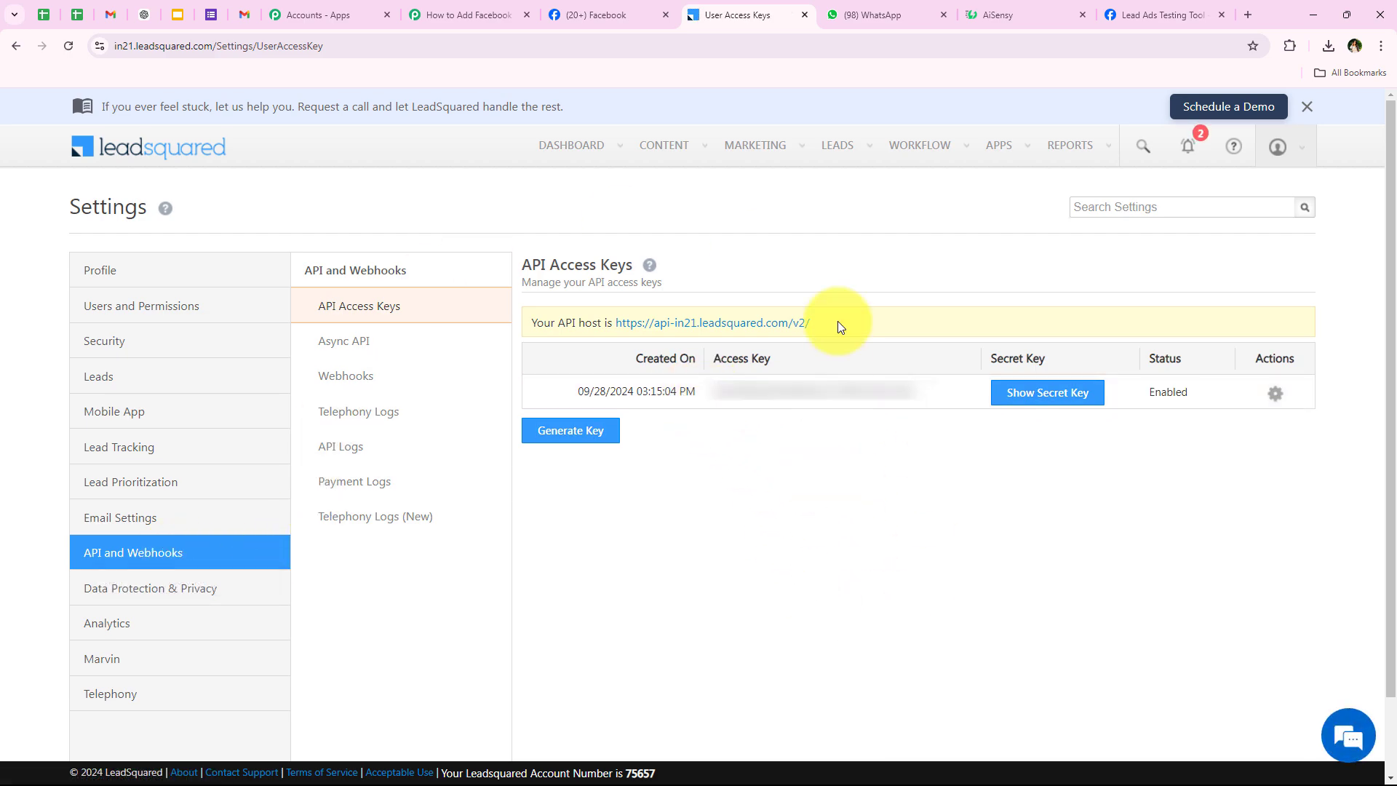
{"action": "left_click_drag", "start_coordinate": [853, 320], "coordinate": [623, 314]}
{"action": "left_click", "coordinate": [778, 606]}
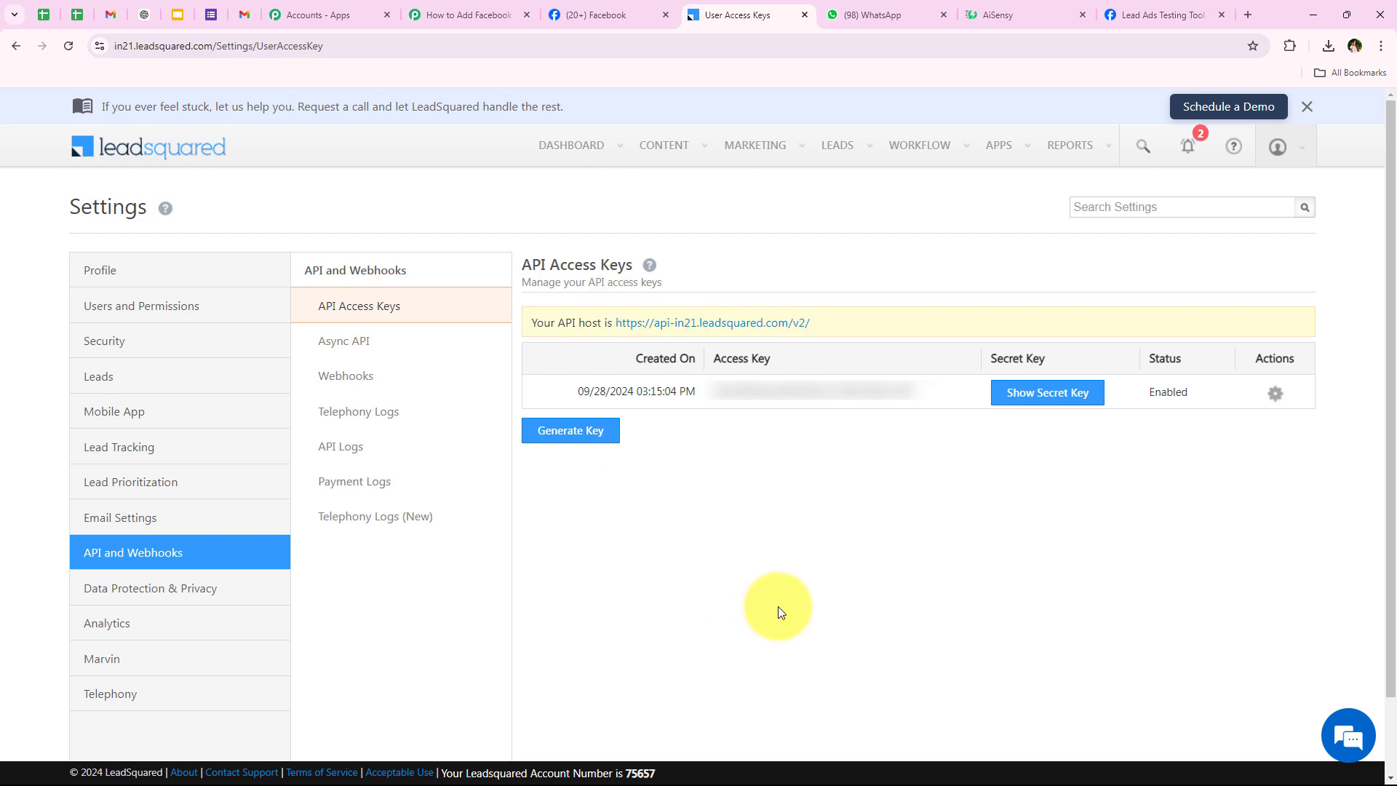
{"action": "left_click", "coordinate": [1054, 402]}
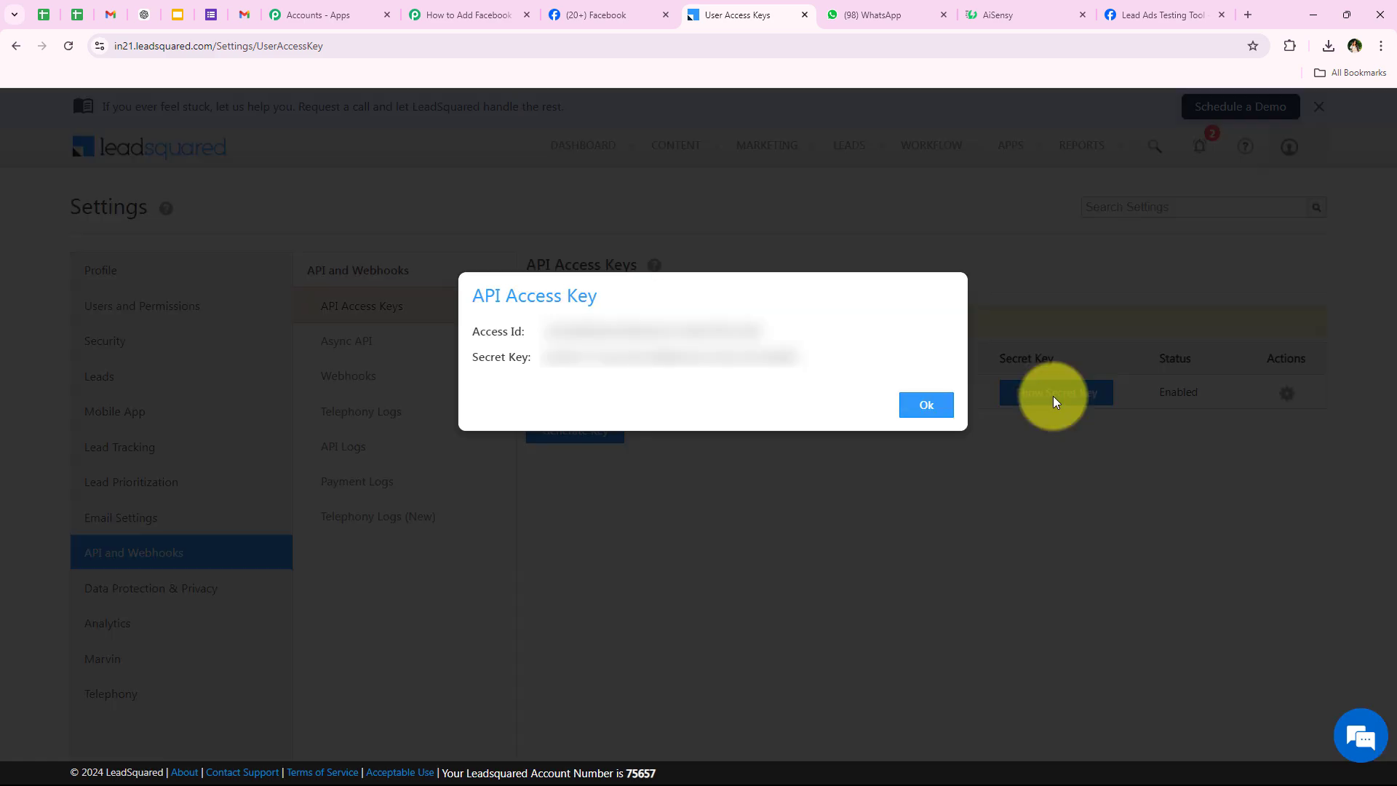
{"action": "left_click_drag", "start_coordinate": [541, 368], "coordinate": [877, 364]}
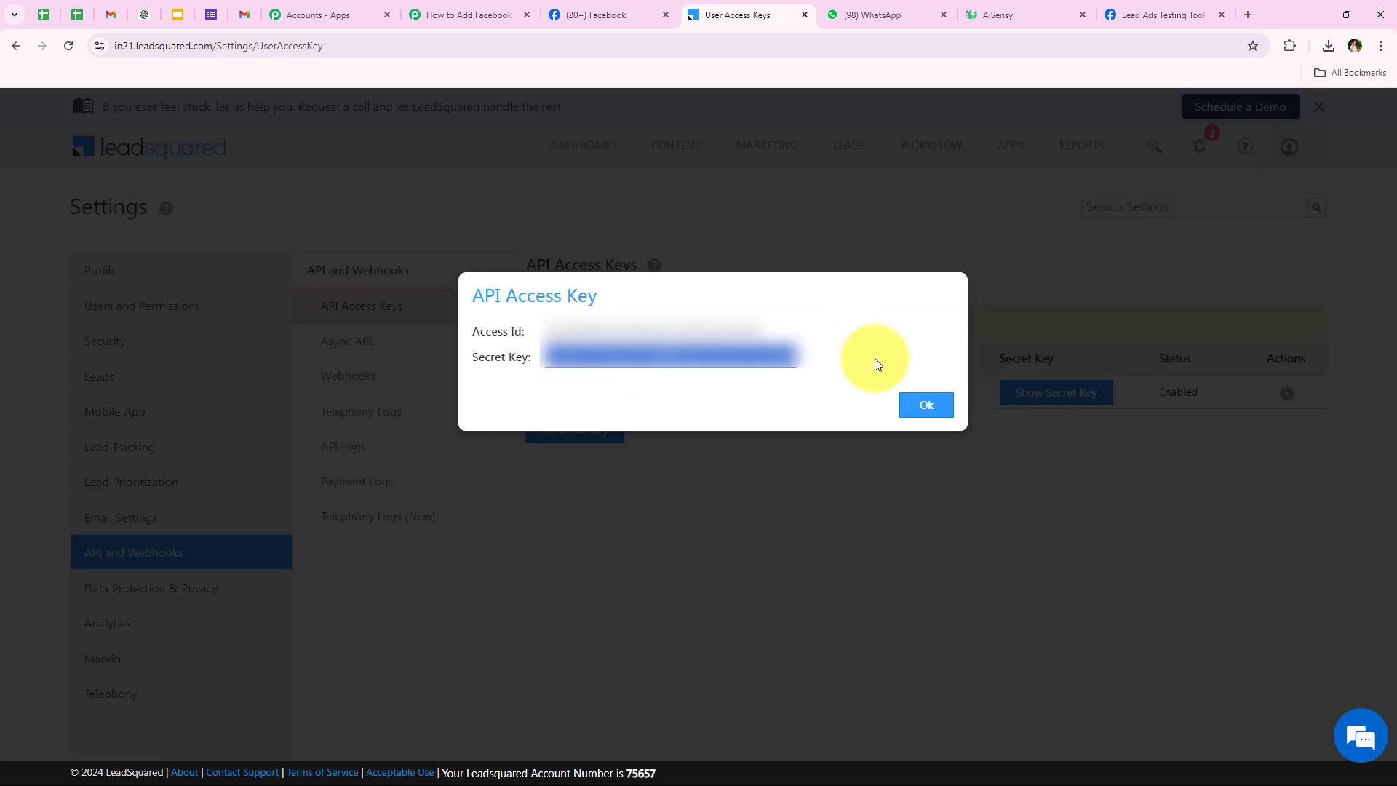
{"action": "left_click", "coordinate": [902, 403]}
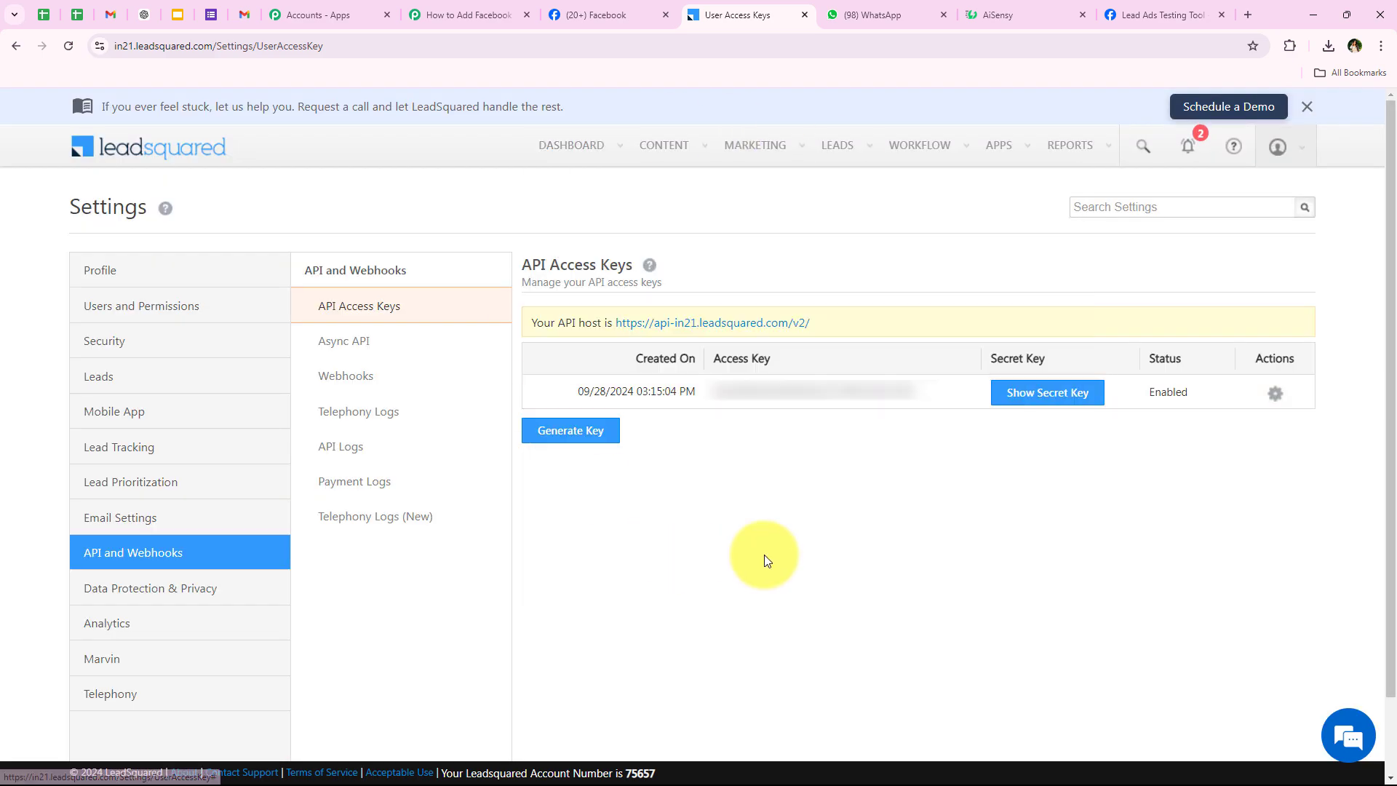
Back in Pabbly, paste the copied key into the connection form and locate the Secret Key and API Host fields.
{"action": "left_click", "coordinate": [465, 14]}
{"action": "right_click", "coordinate": [687, 346]}
{"action": "left_click", "coordinate": [757, 468]}
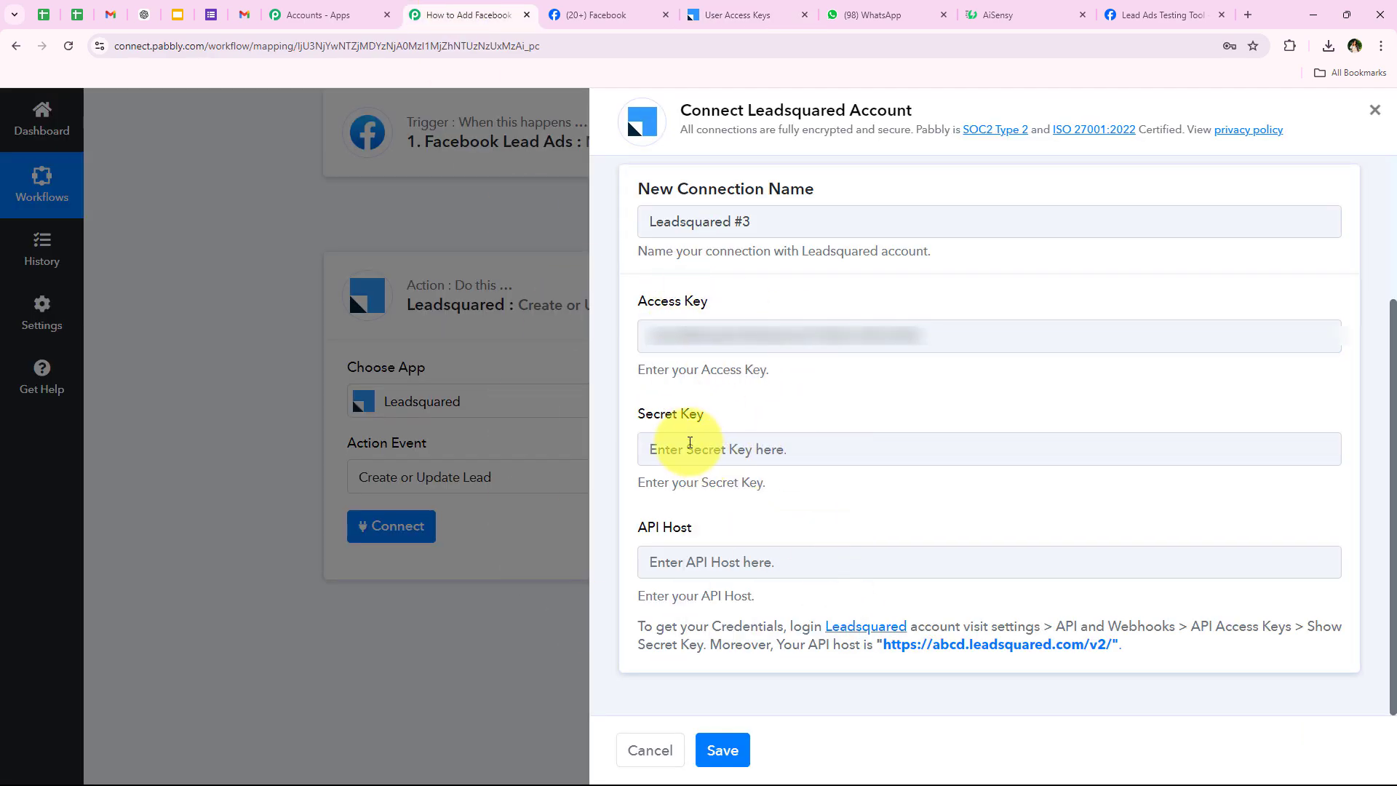
{"action": "triple_click", "coordinate": [640, 415]}
{"action": "left_click_drag", "start_coordinate": [640, 526], "coordinate": [820, 527]}
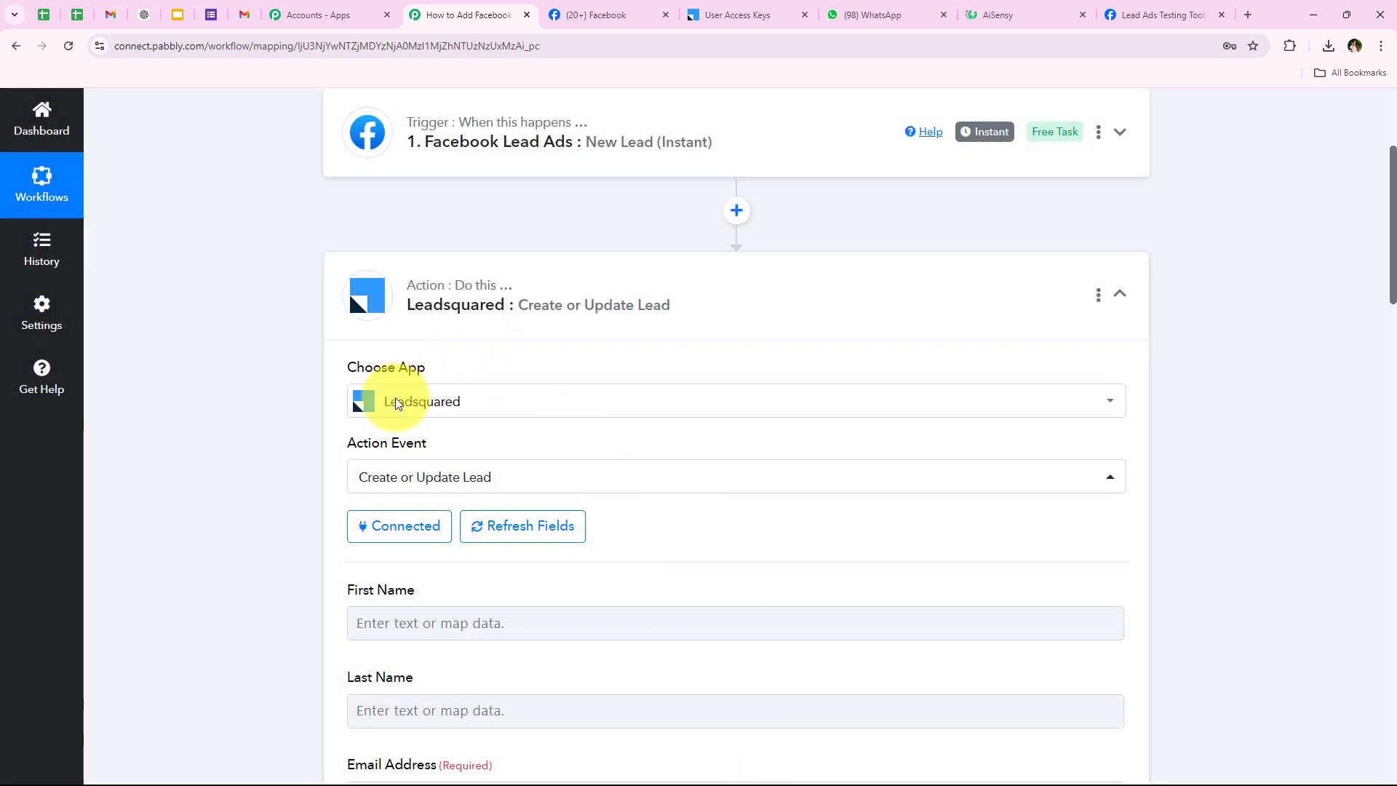
Look over the LeadSquared First Name, Last Name and Email Address fields and their data choices.
{"action": "scroll", "coordinate": [272, 582], "scroll_direction": "down", "scroll_amount": 4}
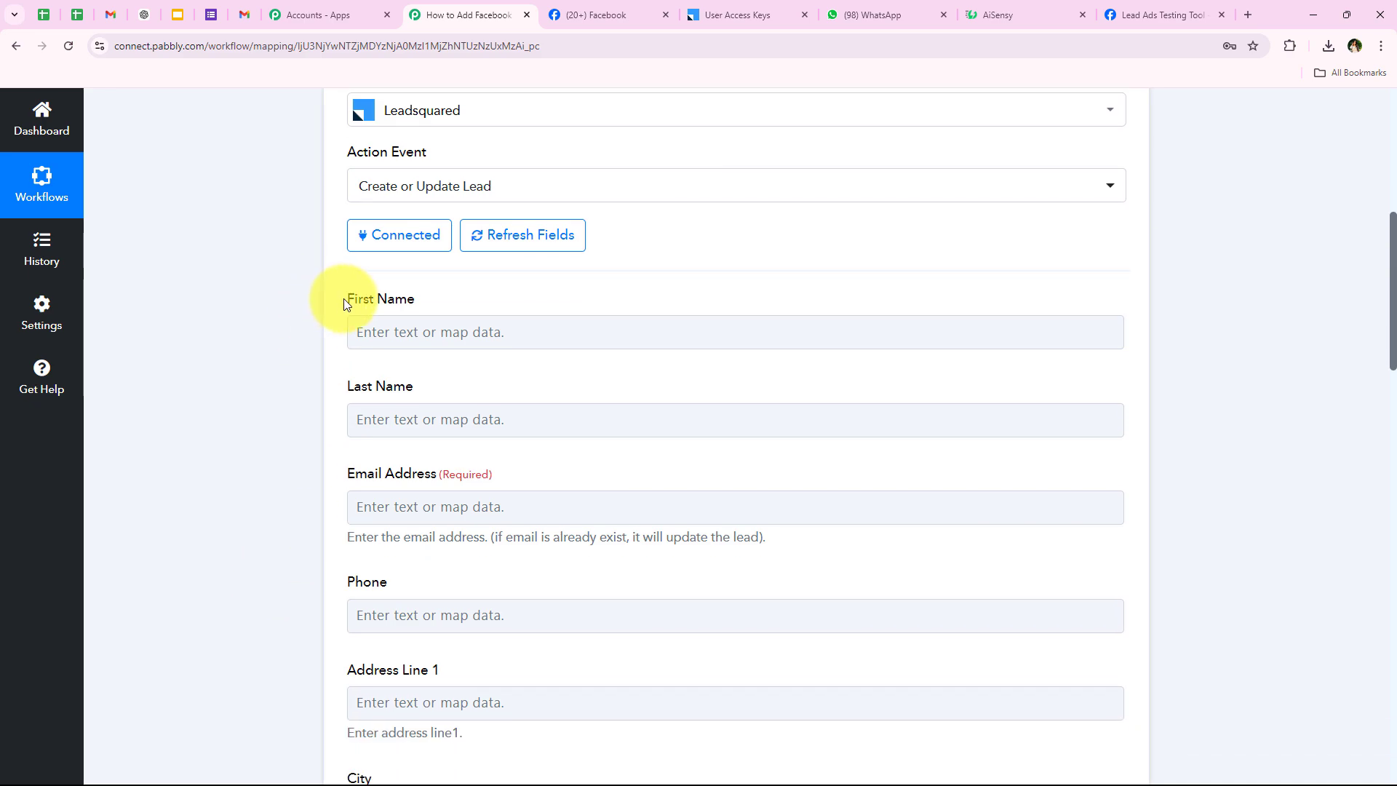
{"action": "triple_click", "coordinate": [345, 300]}
{"action": "triple_click", "coordinate": [331, 384]}
{"action": "left_click", "coordinate": [598, 507]}
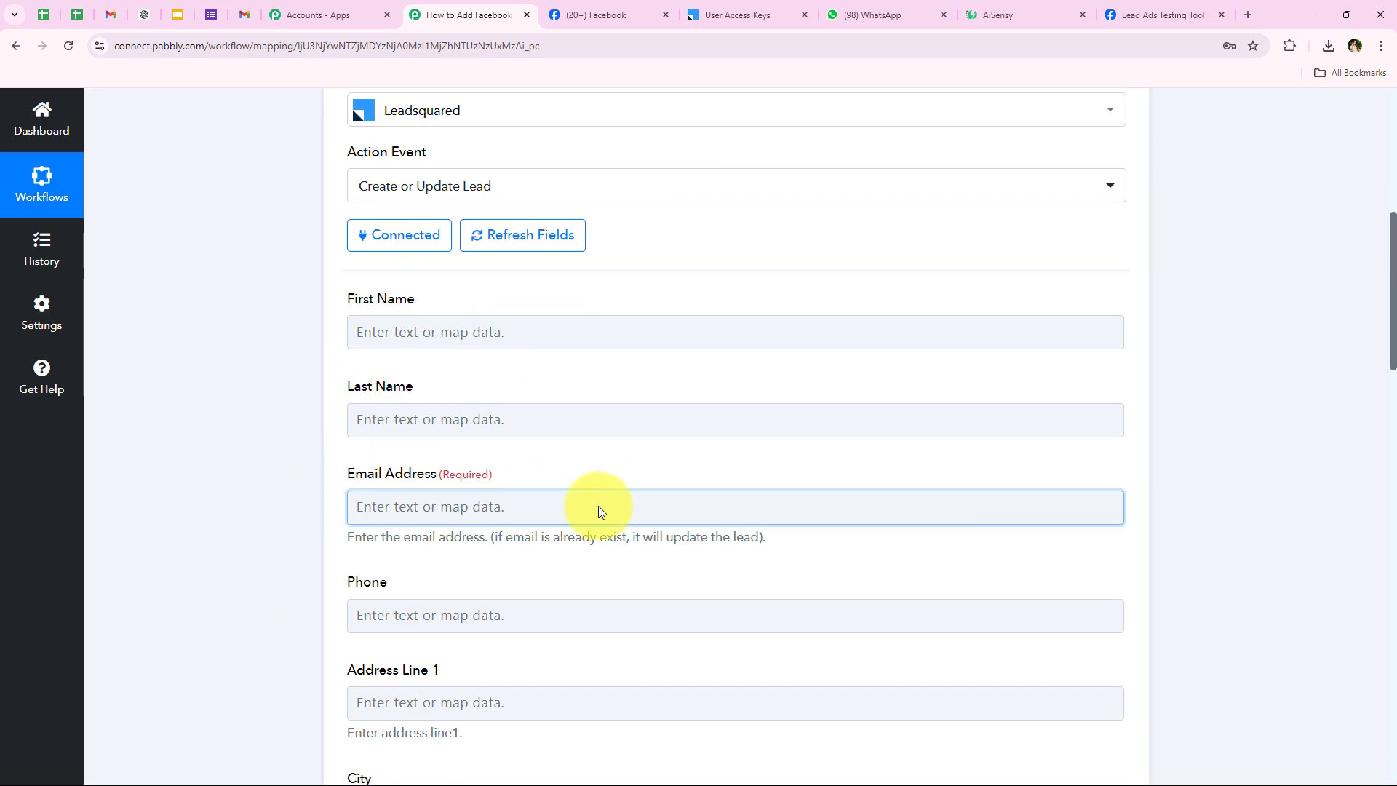
{"action": "left_click", "coordinate": [328, 665]}
{"action": "scroll", "coordinate": [352, 591], "scroll_direction": "up", "scroll_amount": 1}
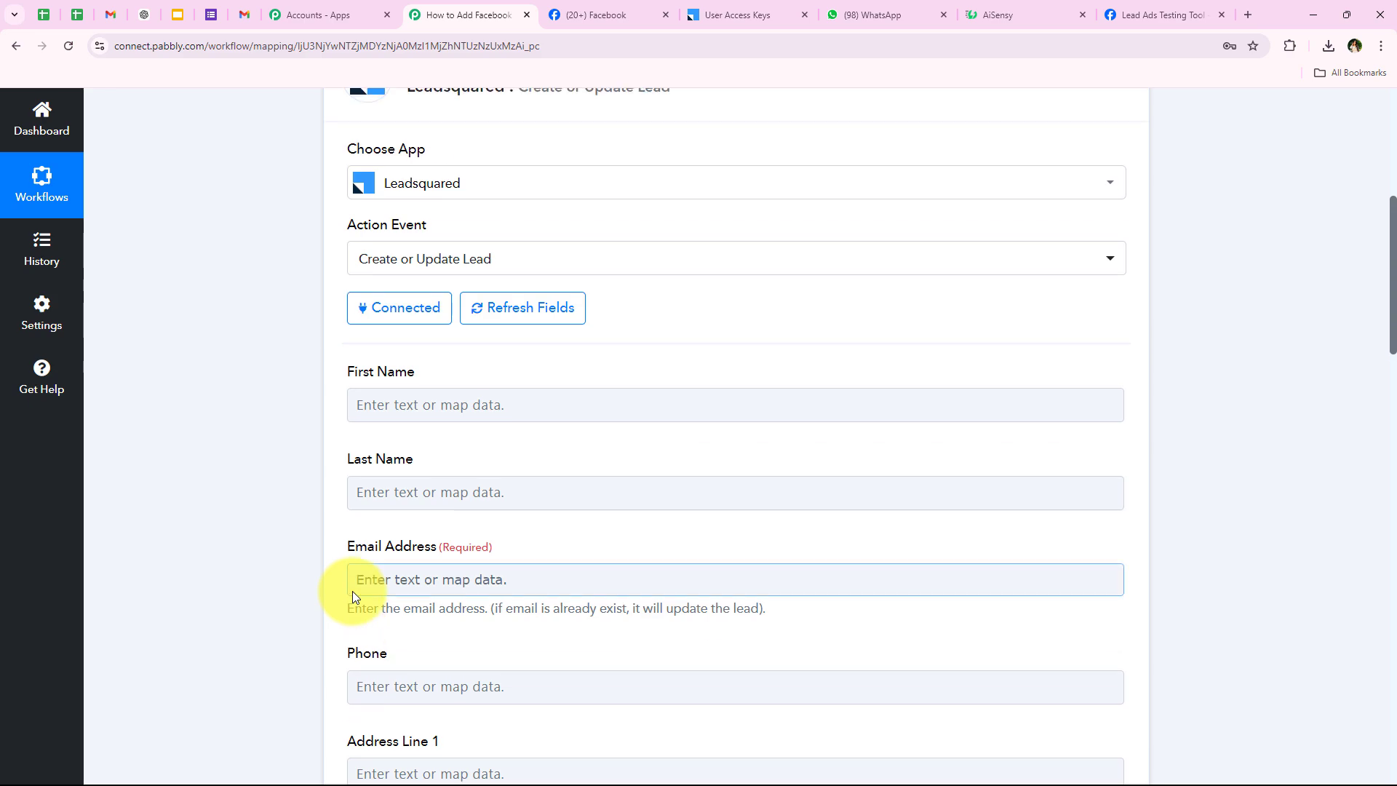
{"action": "scroll", "coordinate": [352, 590], "scroll_direction": "down", "scroll_amount": 1}
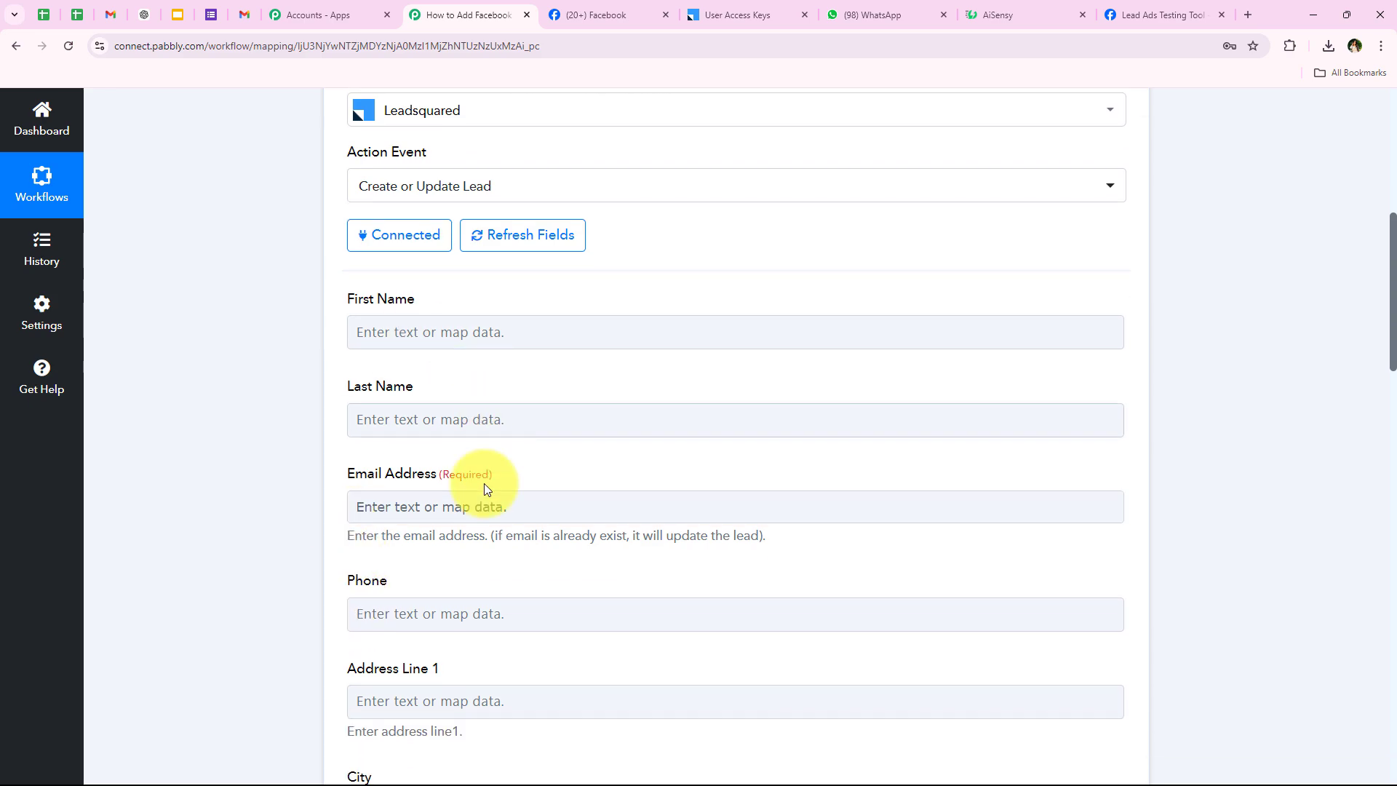
{"action": "scroll", "coordinate": [176, 496], "scroll_direction": "down", "scroll_amount": 1}
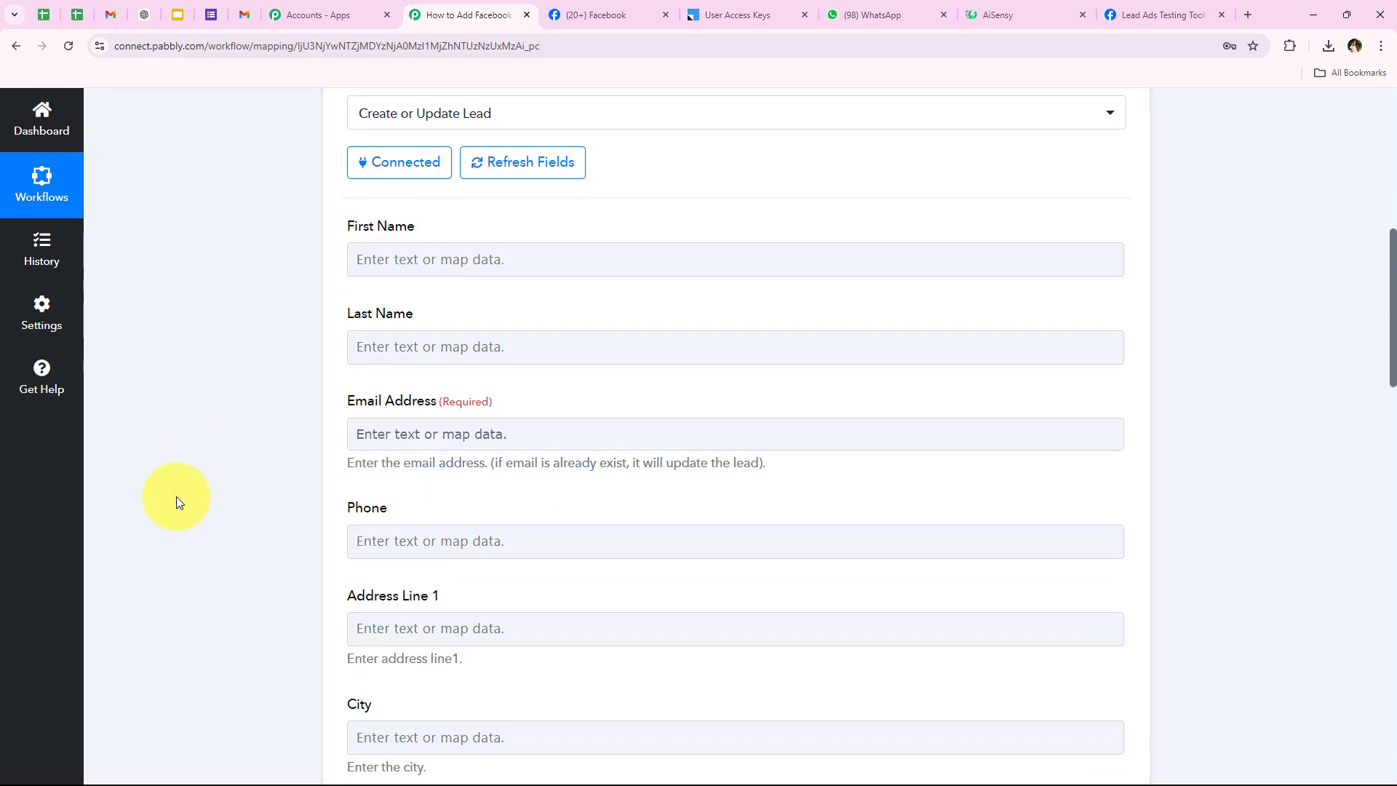
Map the Facebook lead's Res4 First Name into the First Name field.
{"action": "left_click", "coordinate": [388, 260]}
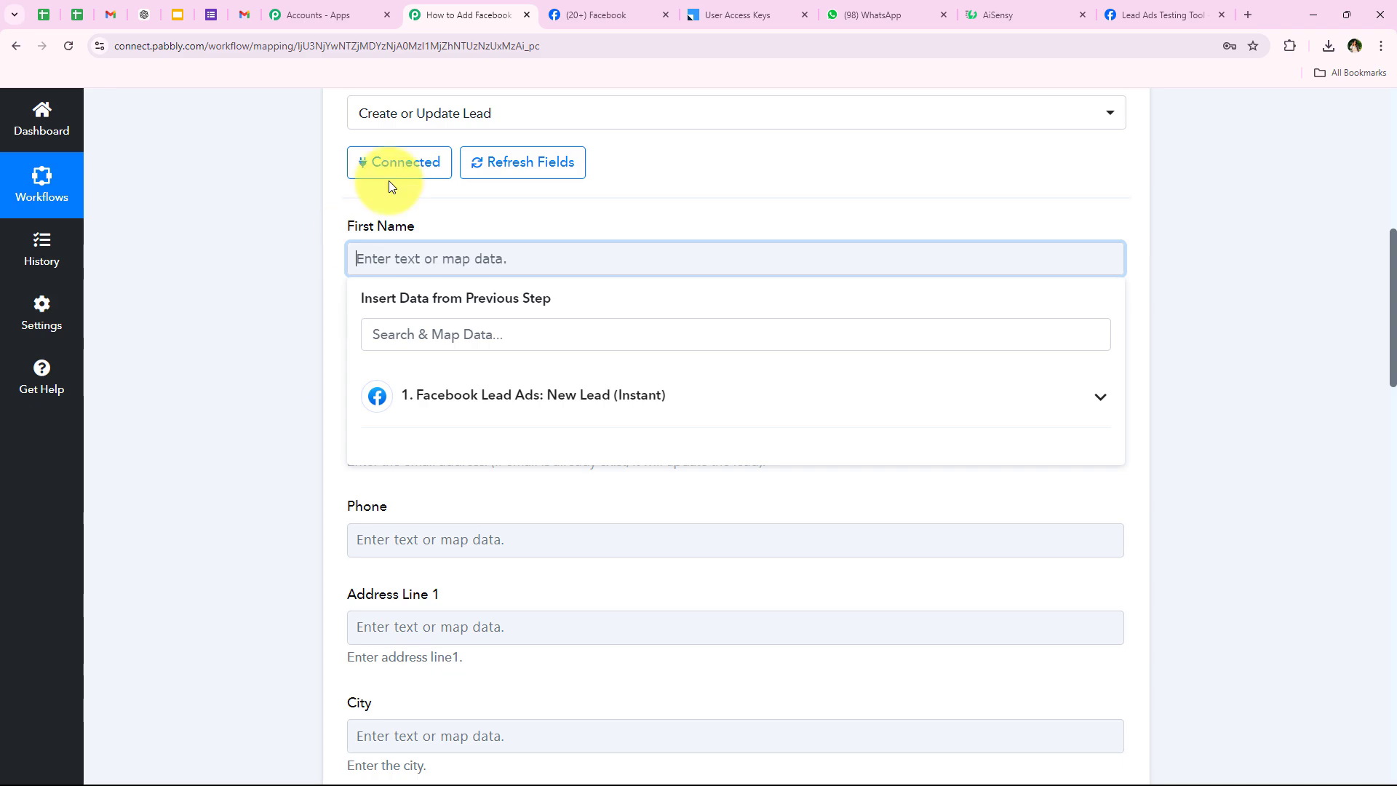
{"action": "left_click", "coordinate": [487, 418]}
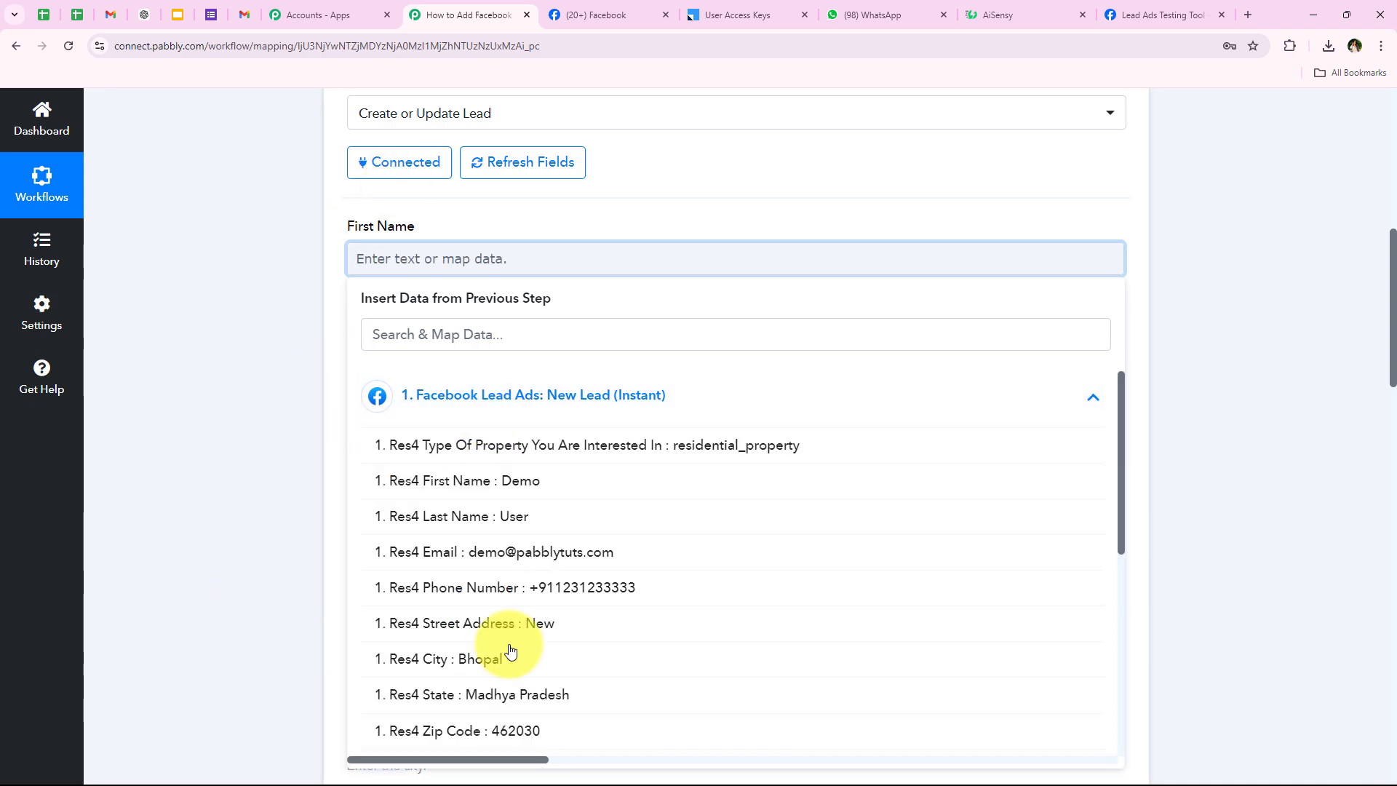
{"action": "left_click", "coordinate": [662, 420]}
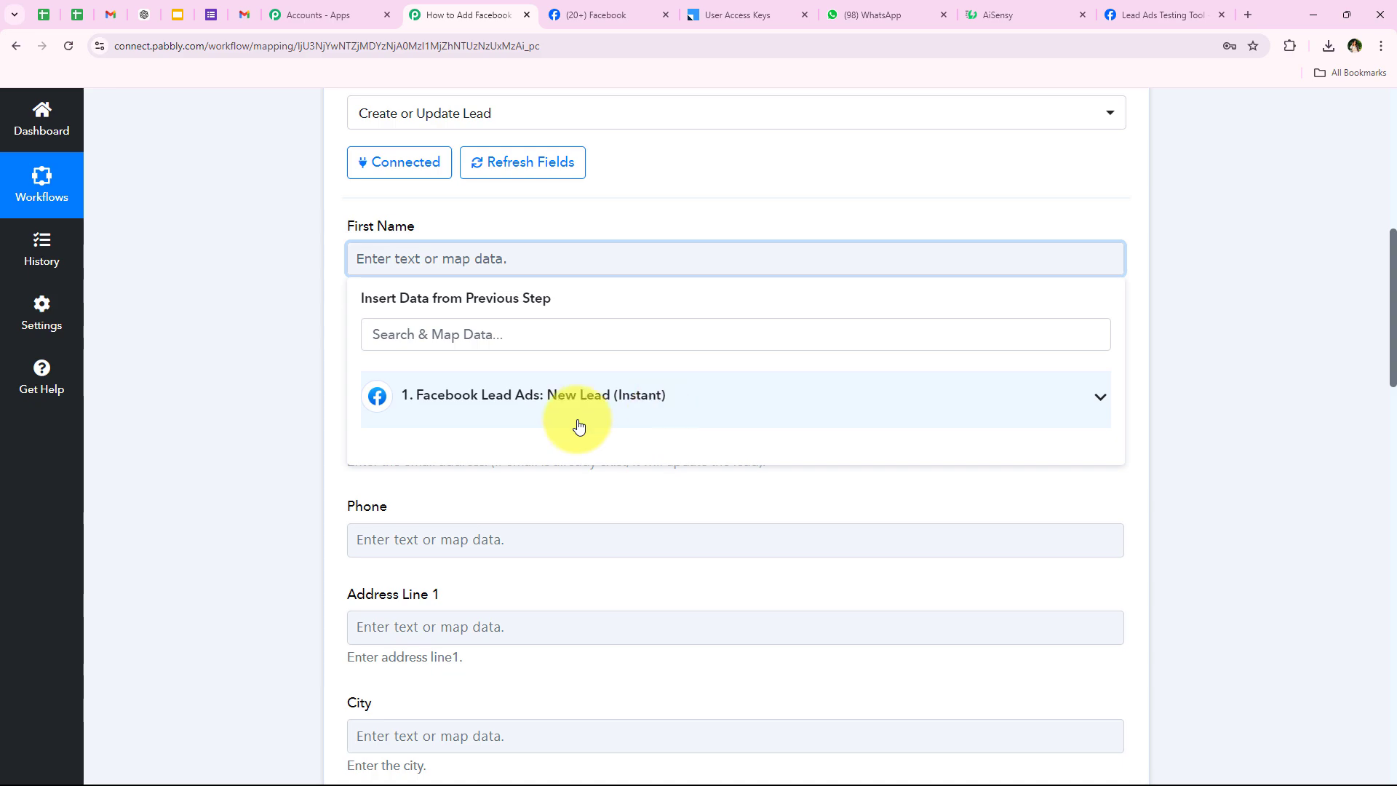
{"action": "left_click", "coordinate": [299, 341]}
{"action": "left_click", "coordinate": [495, 261]}
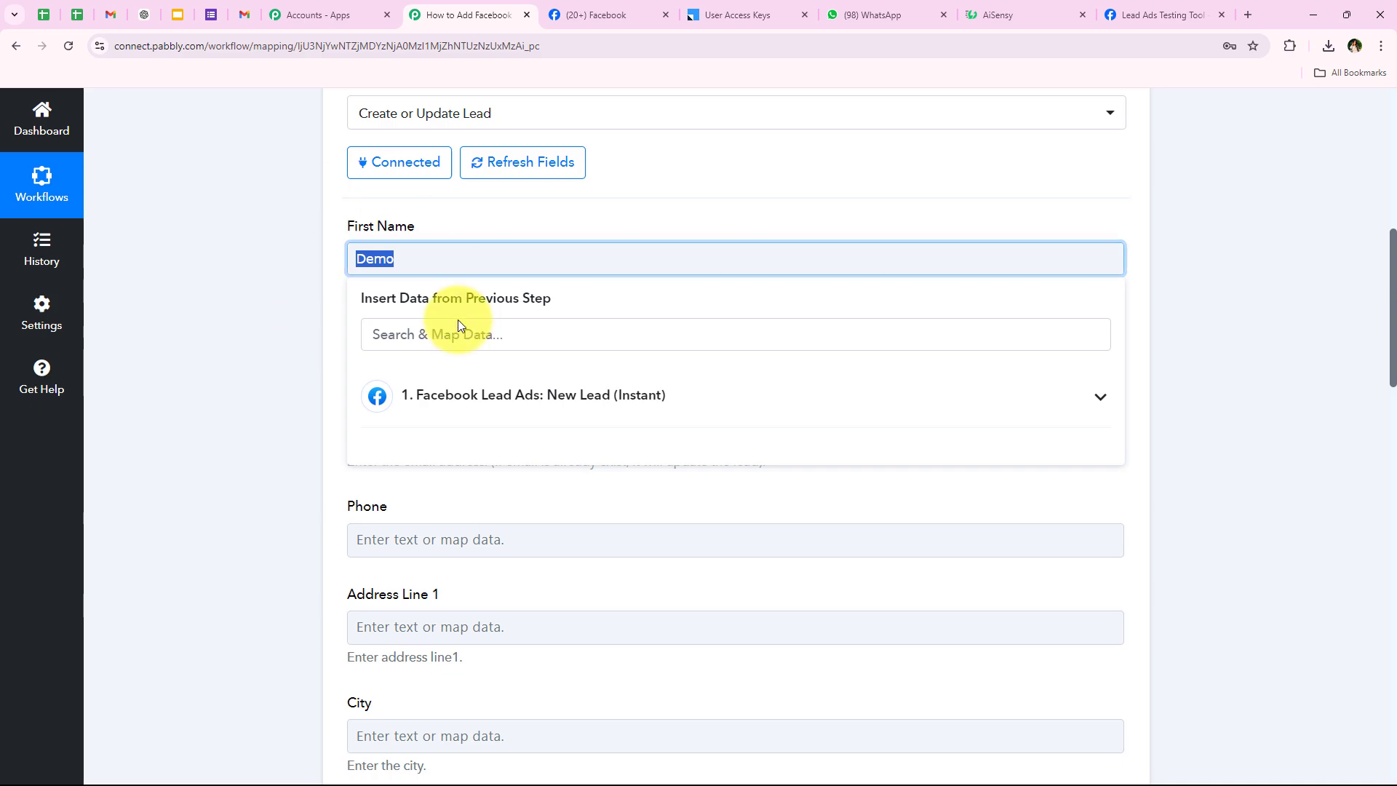
{"action": "left_click", "coordinate": [461, 379]}
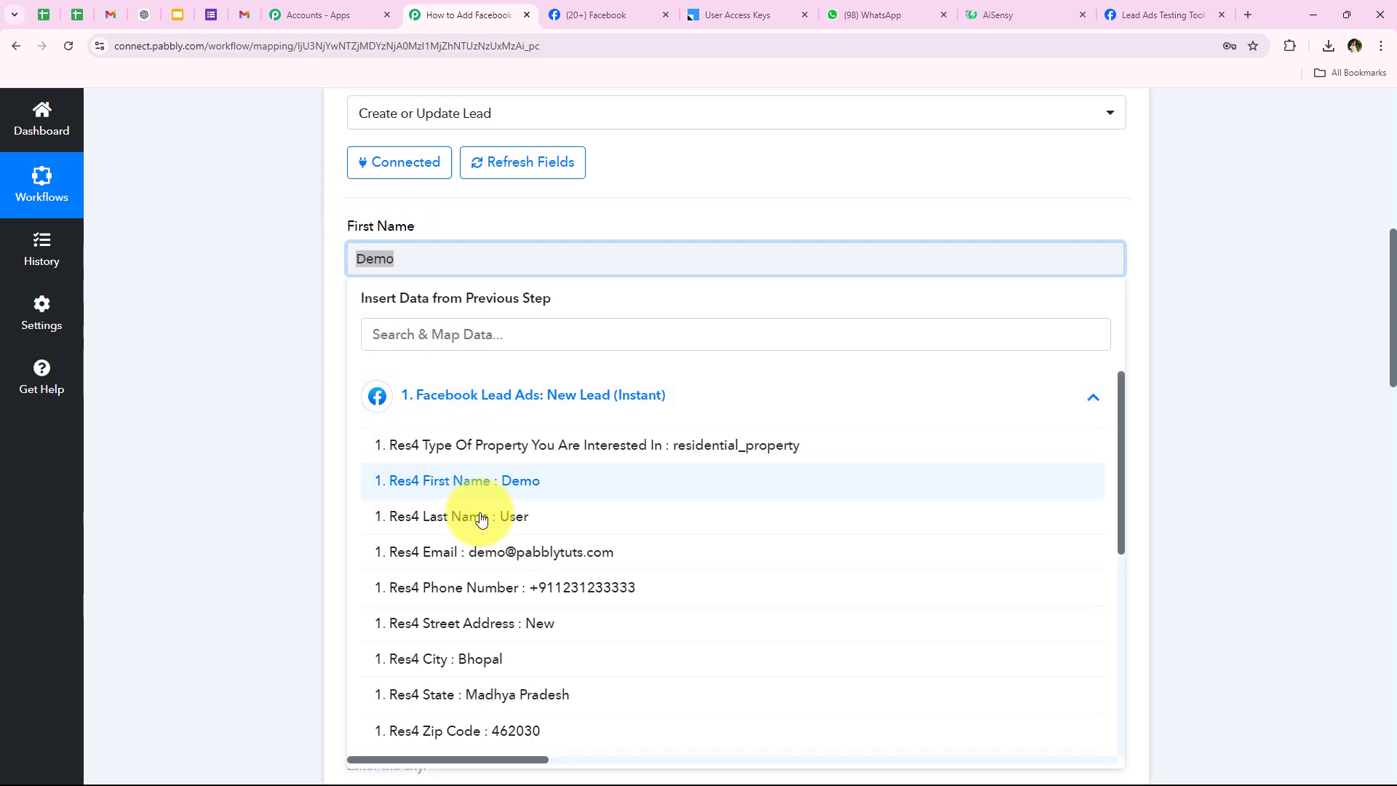
{"action": "left_click", "coordinate": [763, 482]}
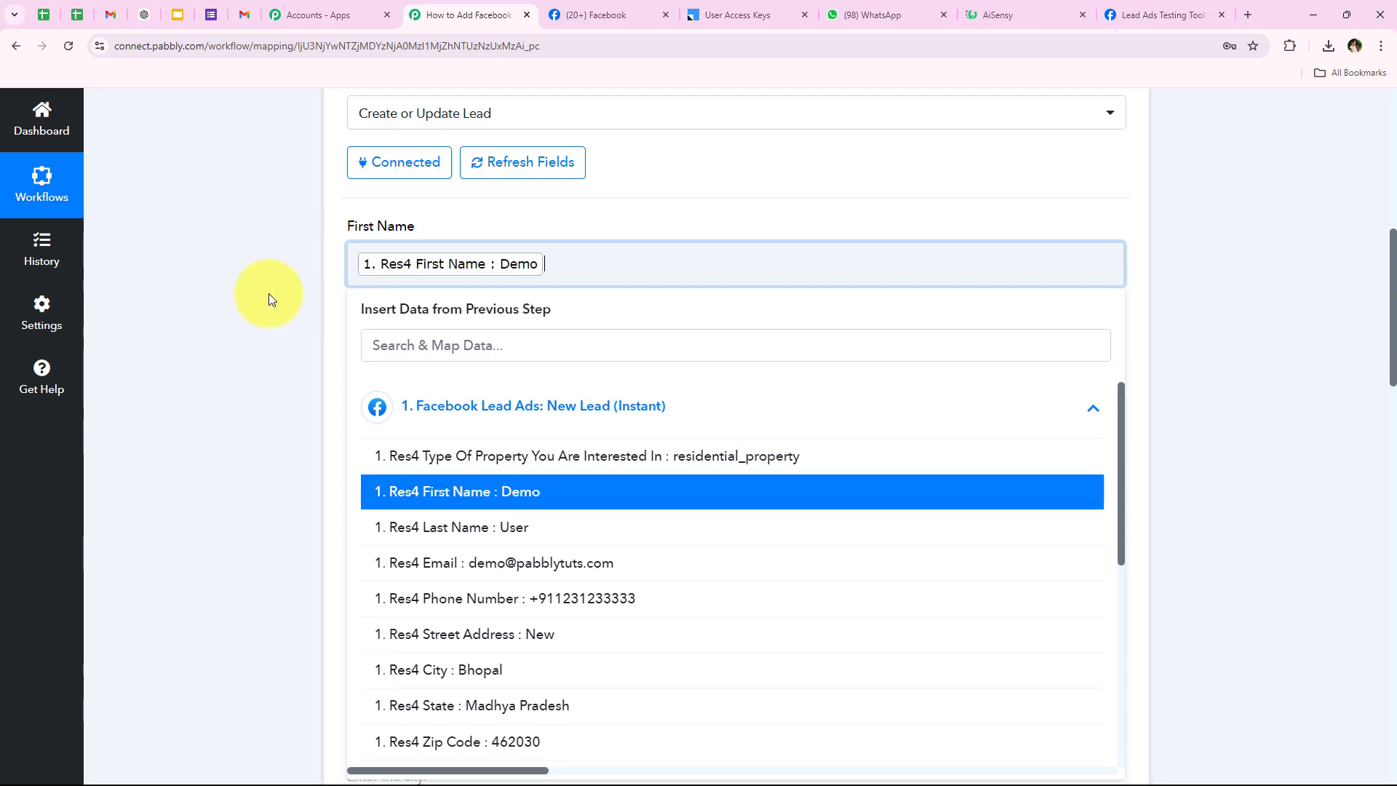
{"action": "left_click", "coordinate": [268, 296]}
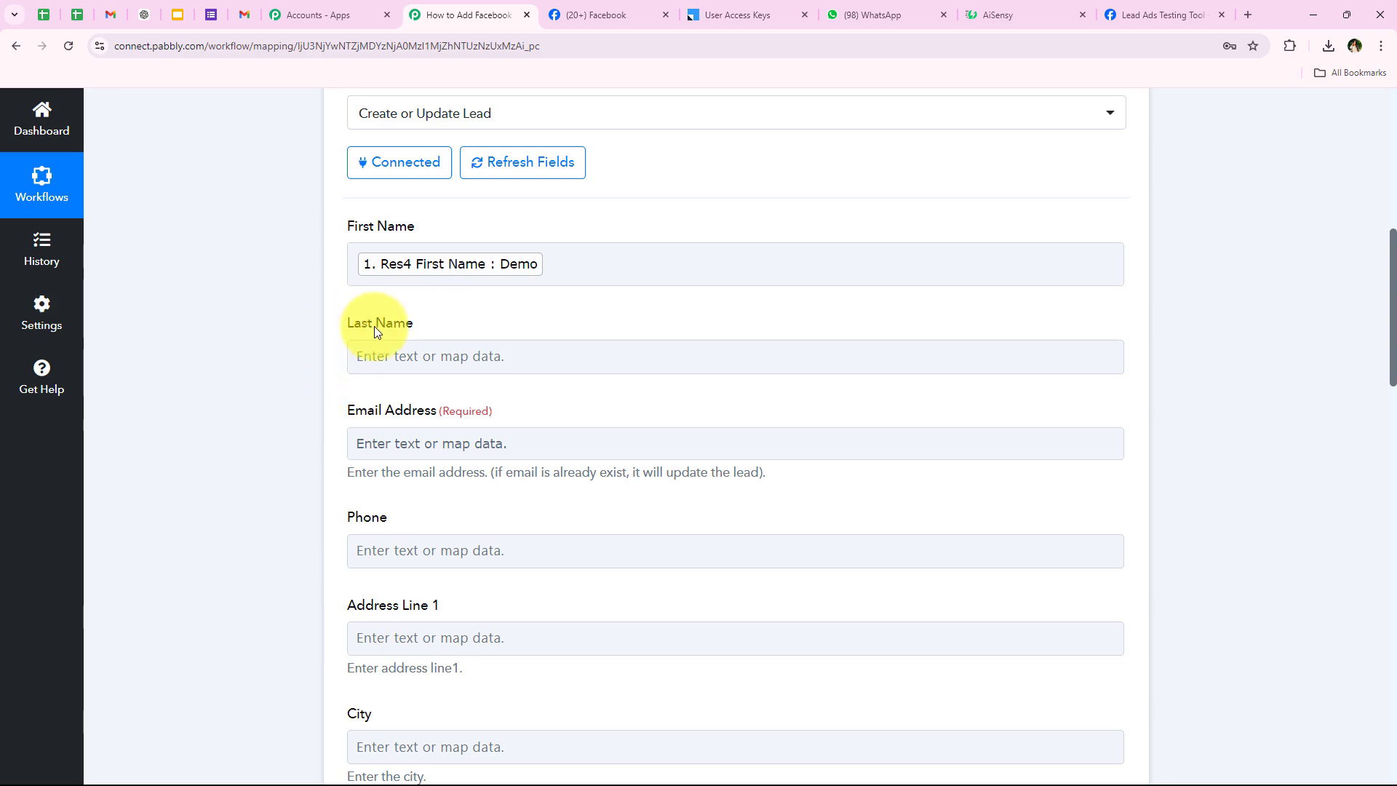
Map Res4 Last Name, Res4 Email and Res4 Phone Number into Last Name, Email Address and Phone.
{"action": "left_click", "coordinate": [386, 355]}
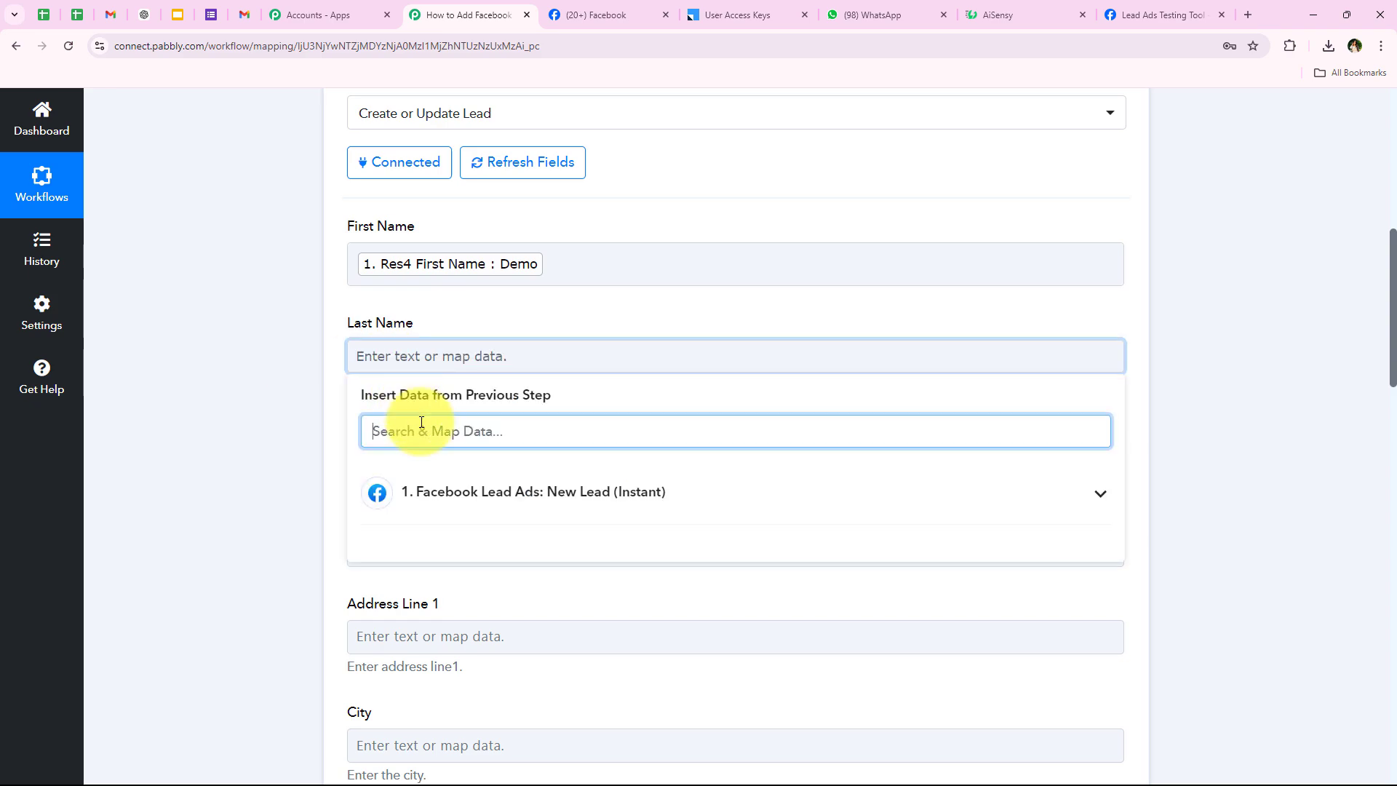
{"action": "type", "text": "last"}
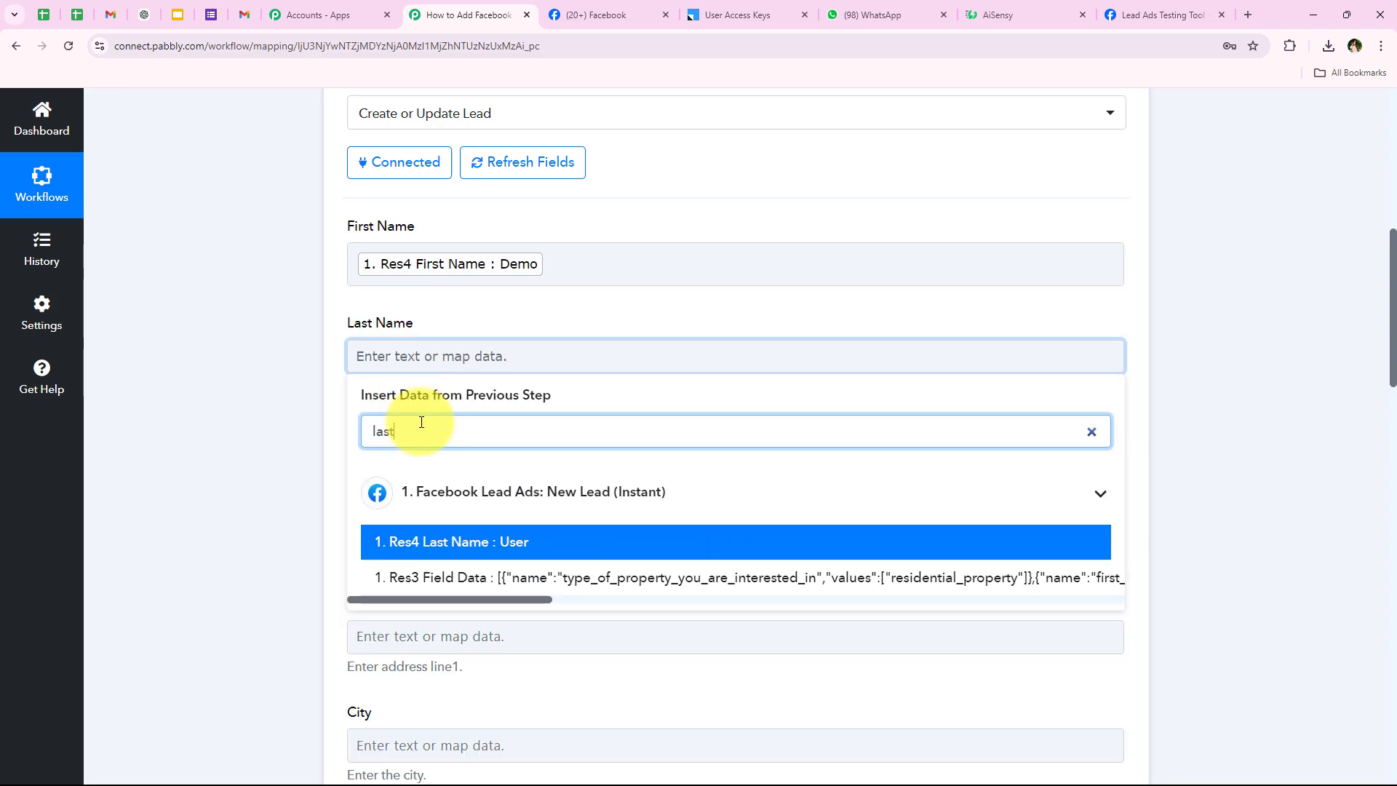
{"action": "left_click", "coordinate": [440, 544]}
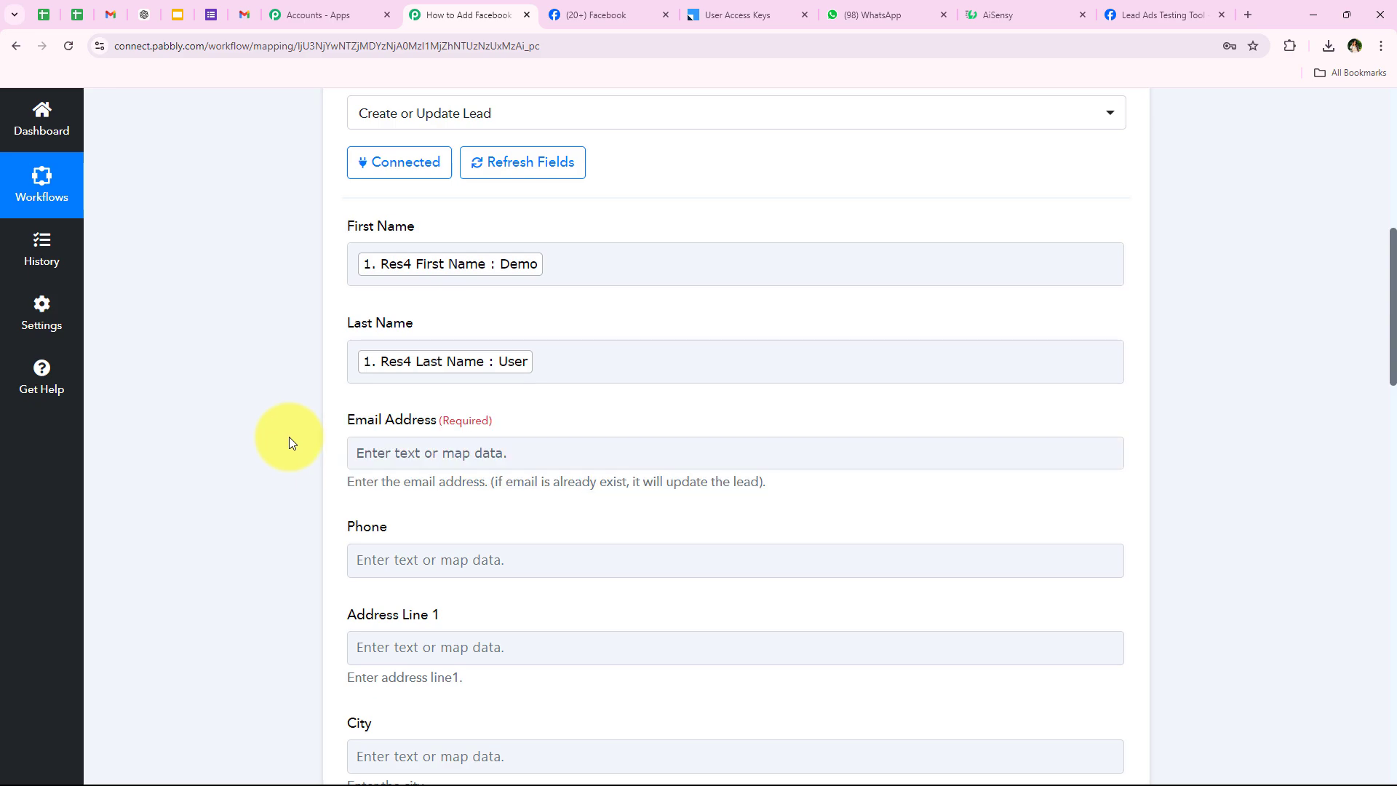
{"action": "scroll", "coordinate": [290, 436], "scroll_direction": "down", "scroll_amount": 4}
{"action": "left_click", "coordinate": [399, 167]}
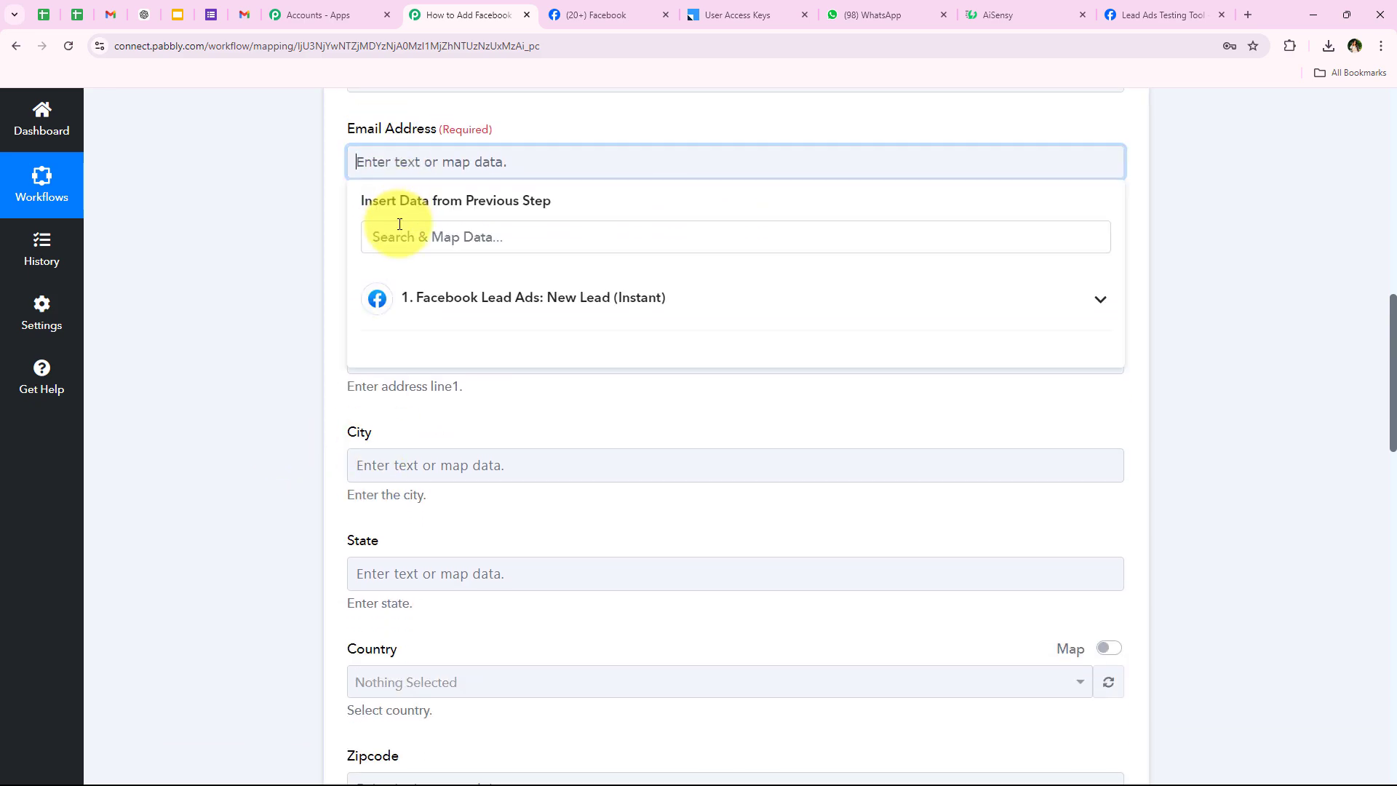
{"action": "left_click", "coordinate": [401, 232]}
{"action": "type", "text": "e"}
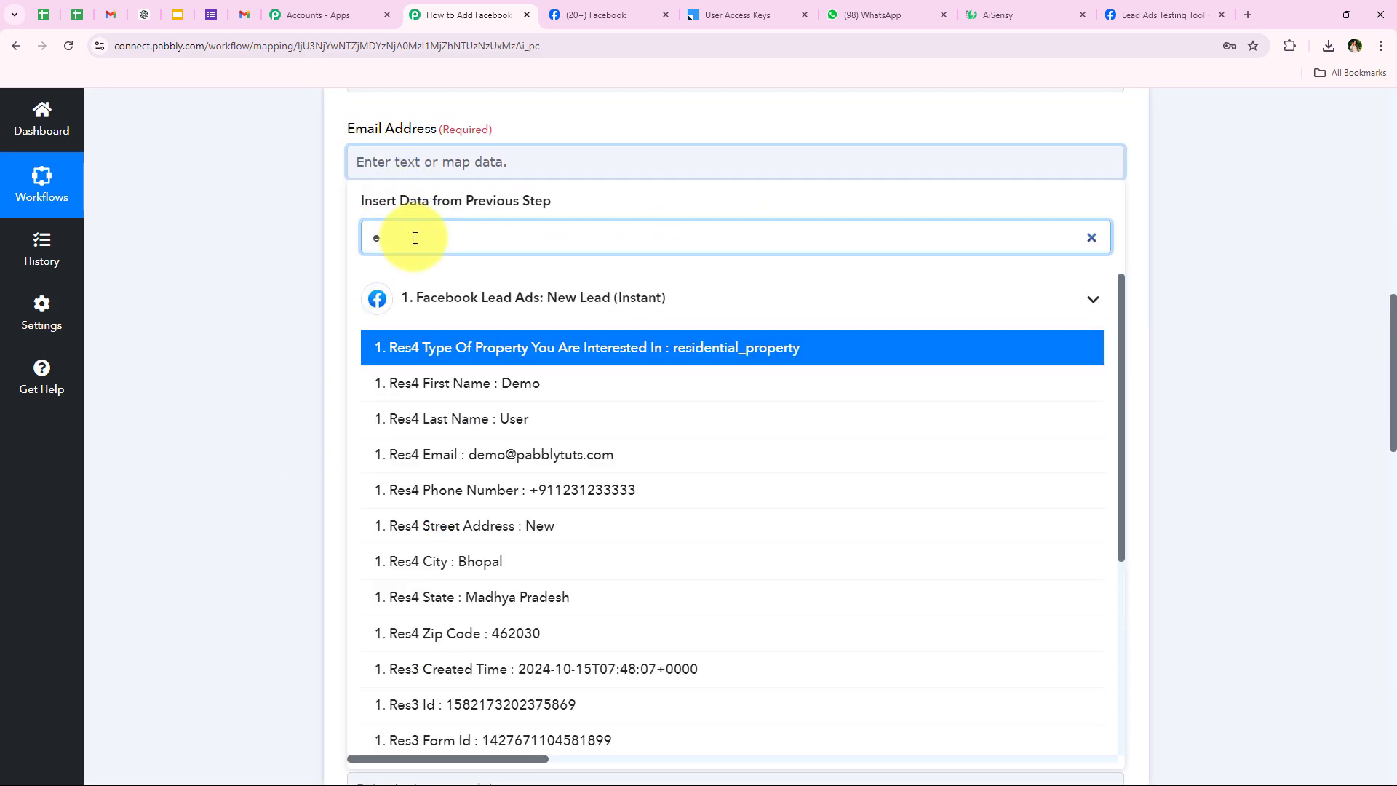
{"action": "type", "text": "m"}
{"action": "left_click", "coordinate": [407, 383]}
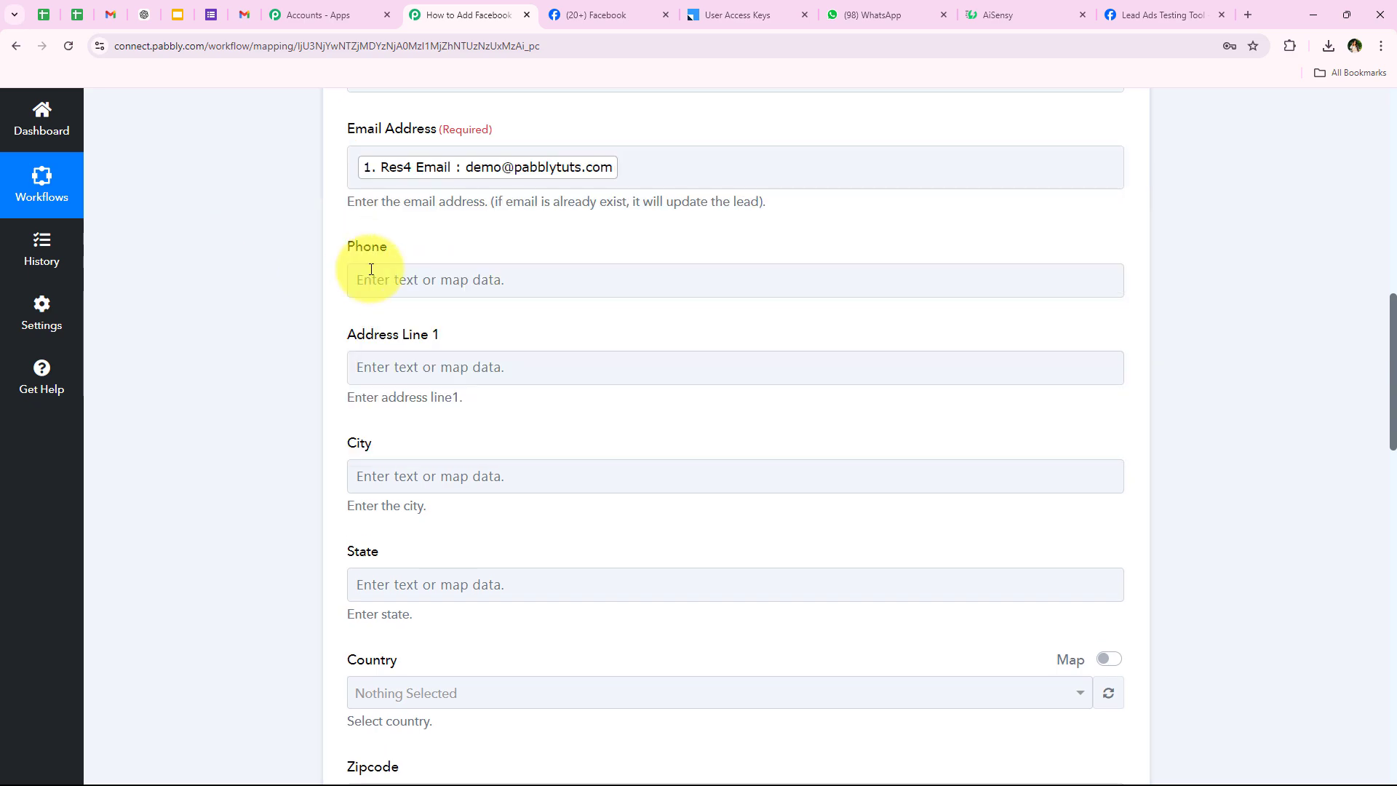
{"action": "left_click", "coordinate": [371, 269]}
{"action": "left_click", "coordinate": [374, 350]}
{"action": "type", "text": "ph"}
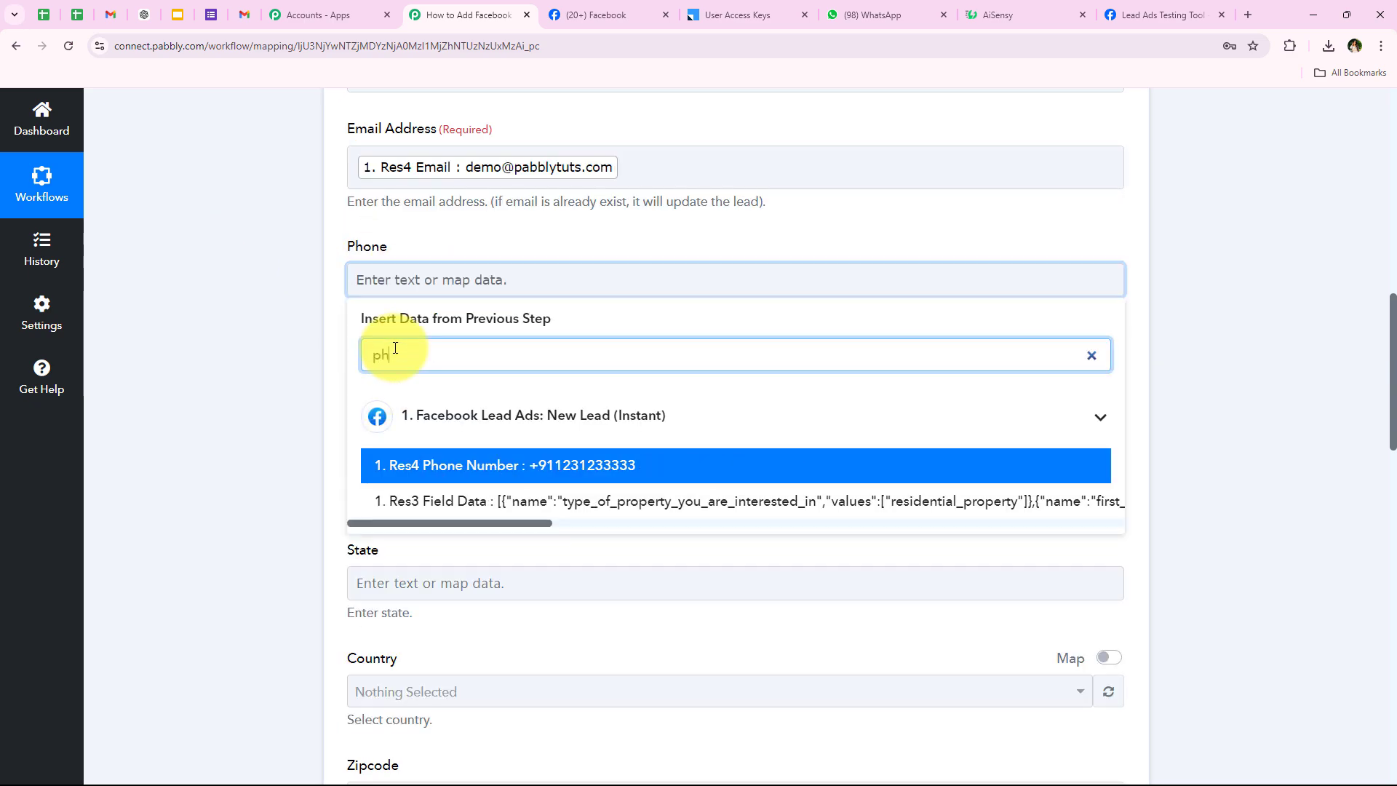
{"action": "left_click", "coordinate": [257, 390]}
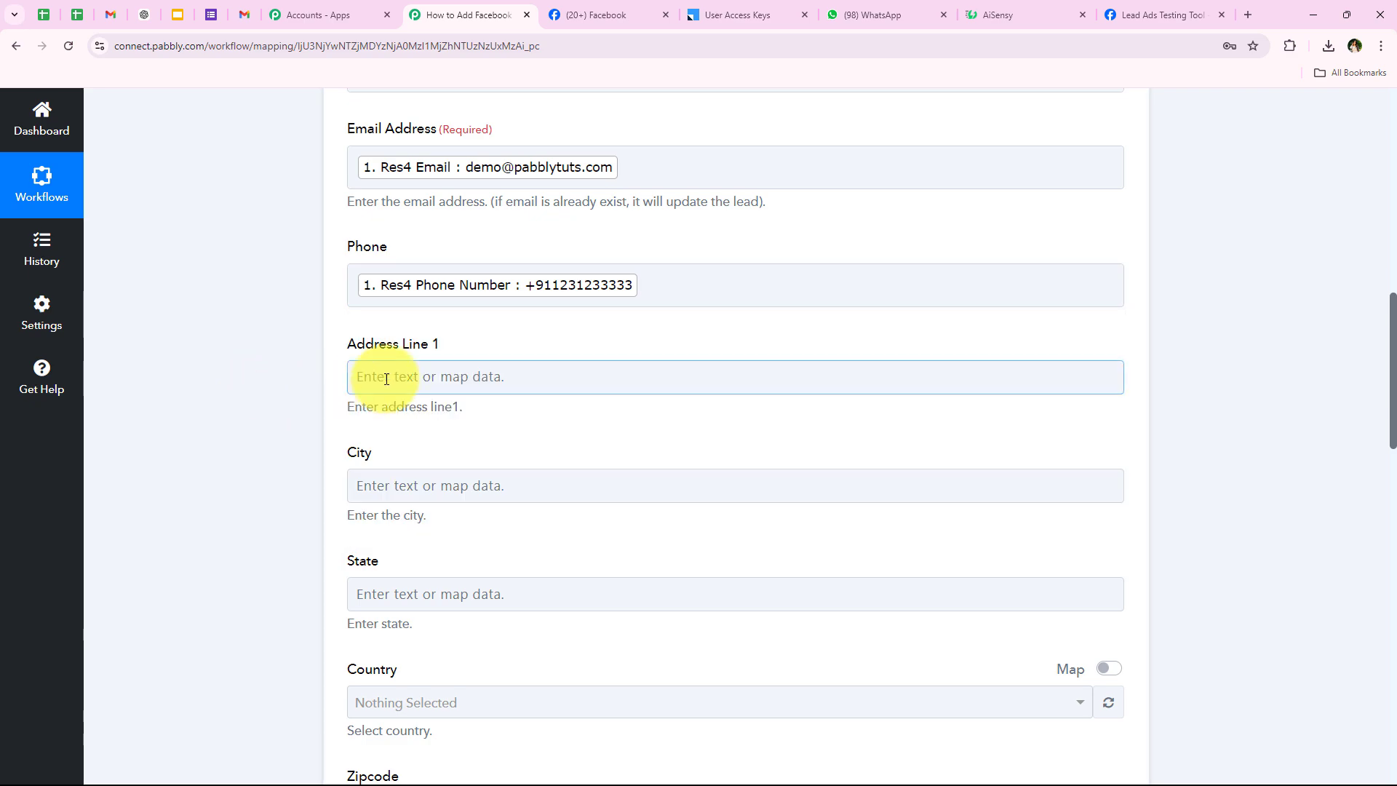
Map Res4 Street Address, City and State into Address Line 1, City and State.
{"action": "left_click", "coordinate": [373, 377]}
{"action": "left_click", "coordinate": [389, 452]}
{"action": "type", "text": "add"}
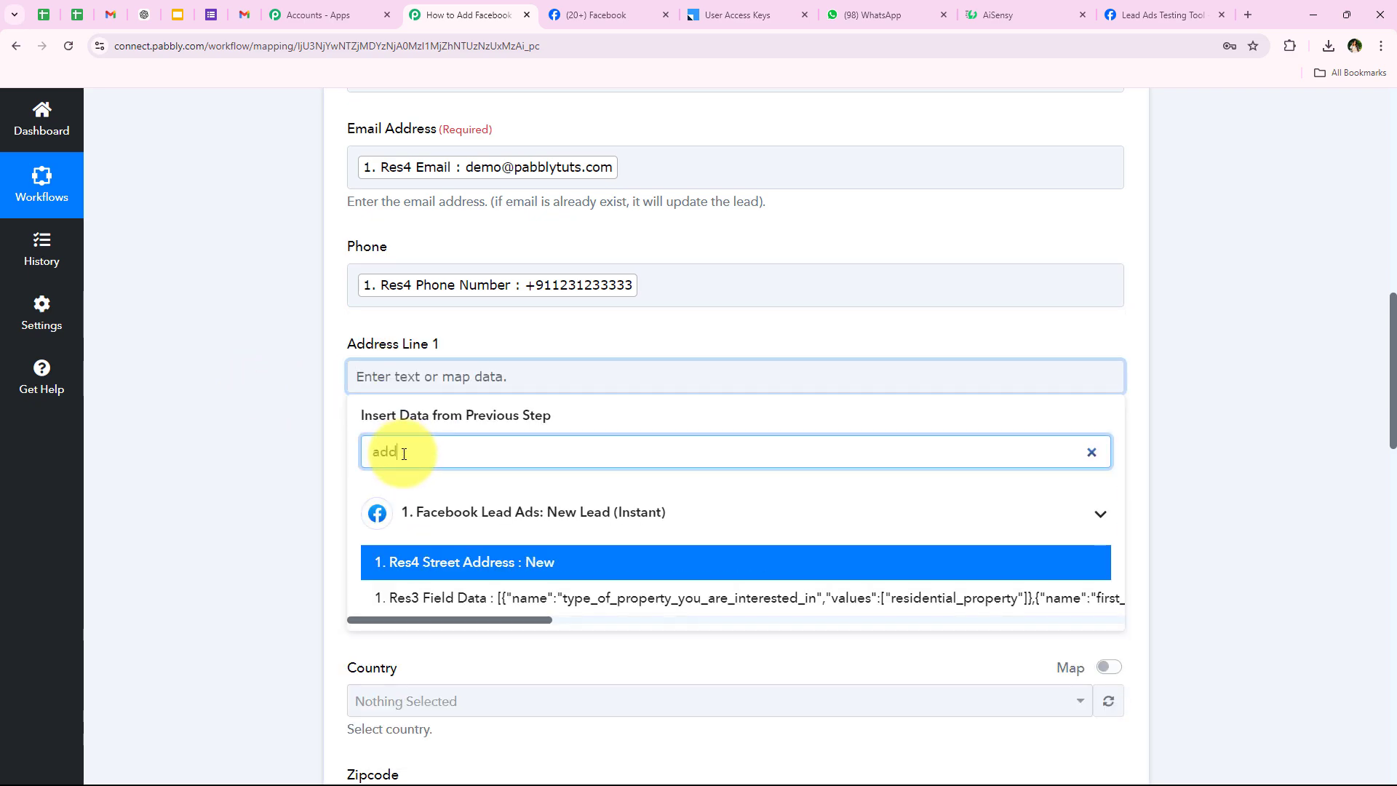
{"action": "left_click", "coordinate": [468, 562]}
{"action": "scroll", "coordinate": [304, 444], "scroll_direction": "down", "scroll_amount": 2}
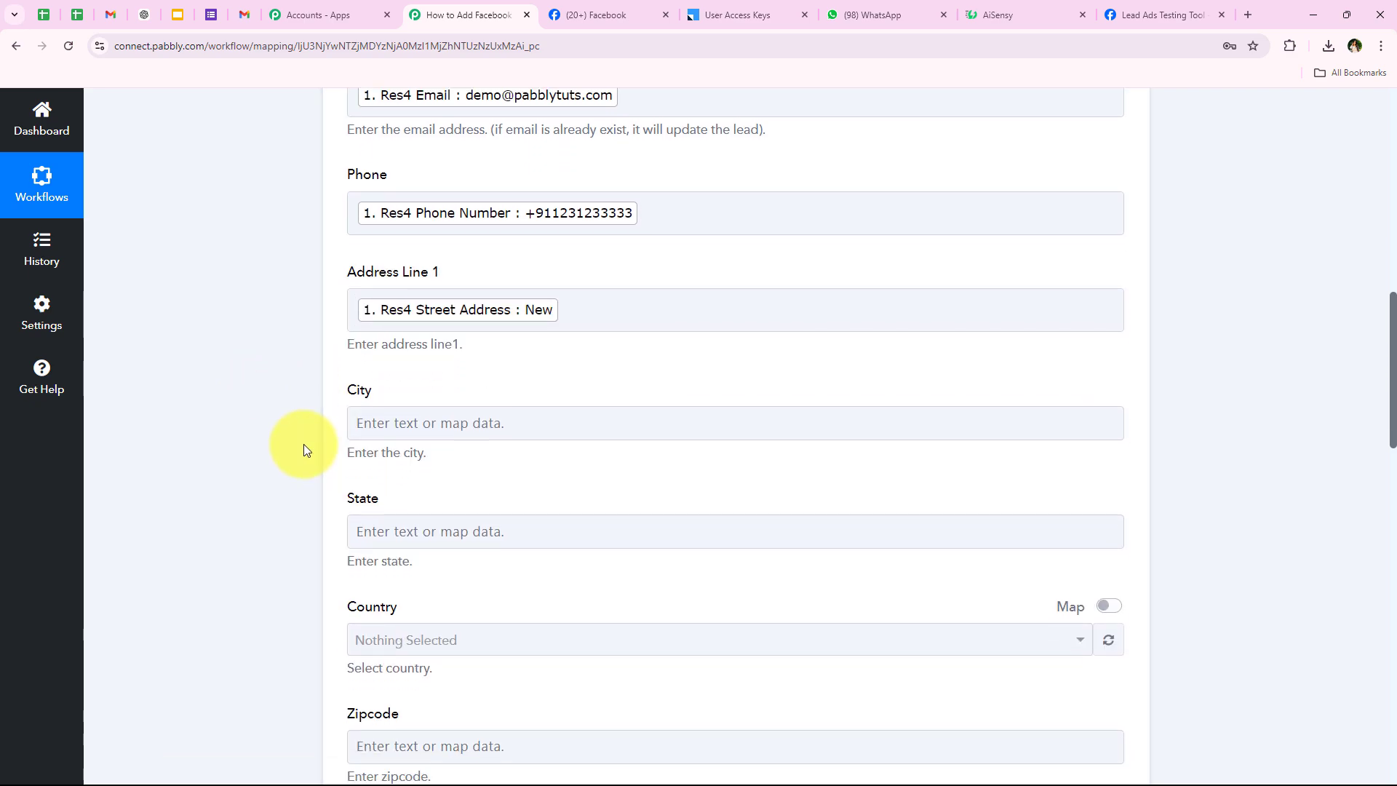
{"action": "left_click", "coordinate": [474, 351]}
{"action": "left_click", "coordinate": [468, 421]}
{"action": "type", "text": "ci"}
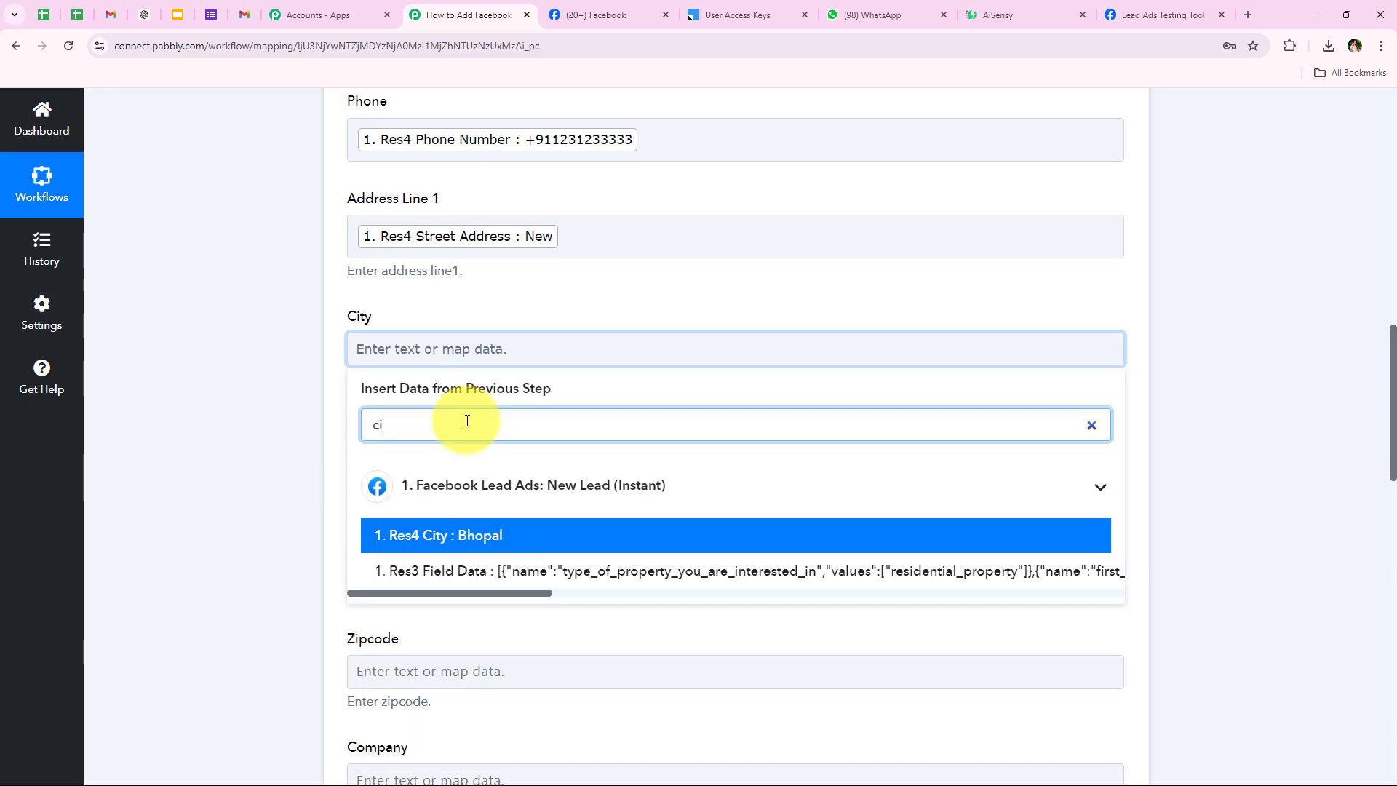
{"action": "left_click", "coordinate": [499, 536]}
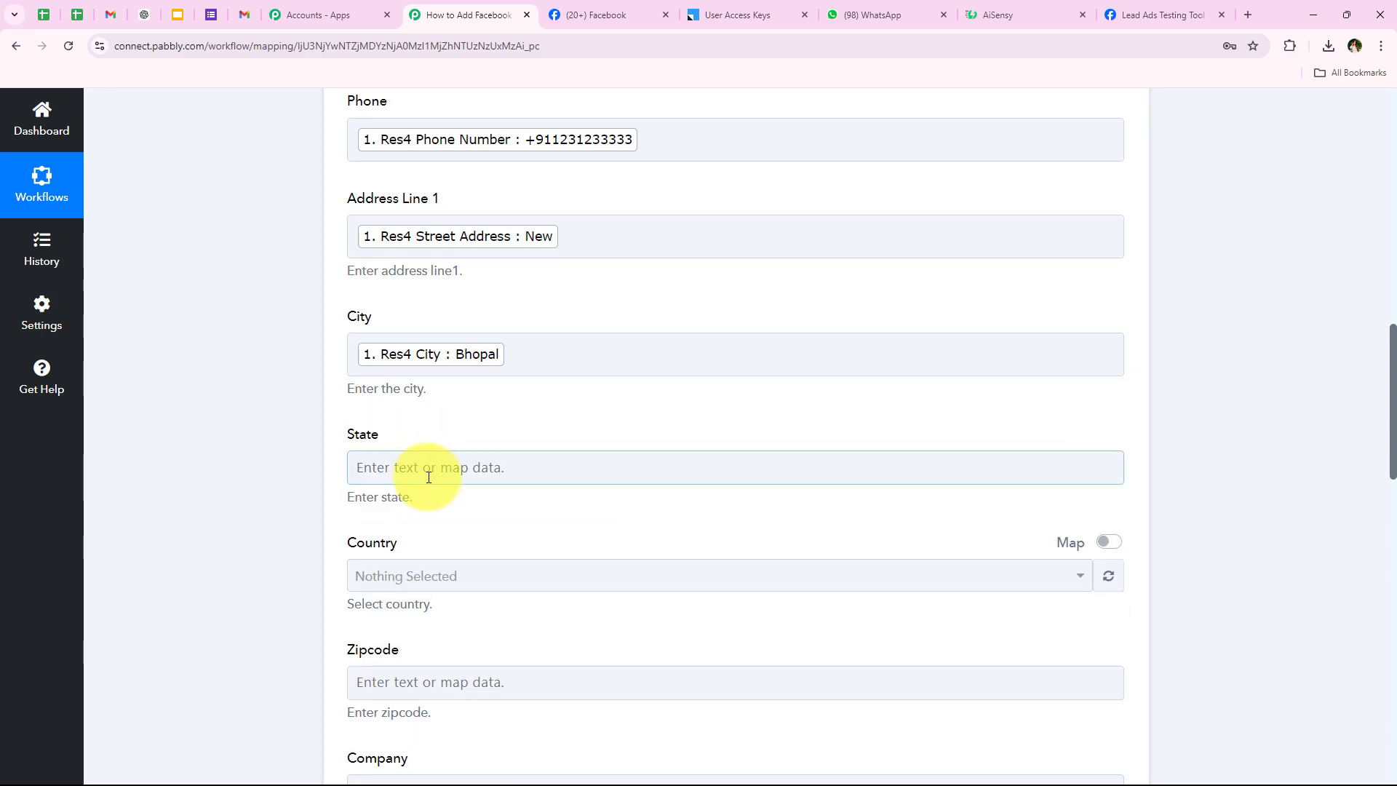
{"action": "left_click", "coordinate": [474, 470]}
{"action": "scroll", "coordinate": [221, 456], "scroll_direction": "down", "scroll_amount": 3}
{"action": "left_click", "coordinate": [445, 313]}
{"action": "type", "text": "ma"}
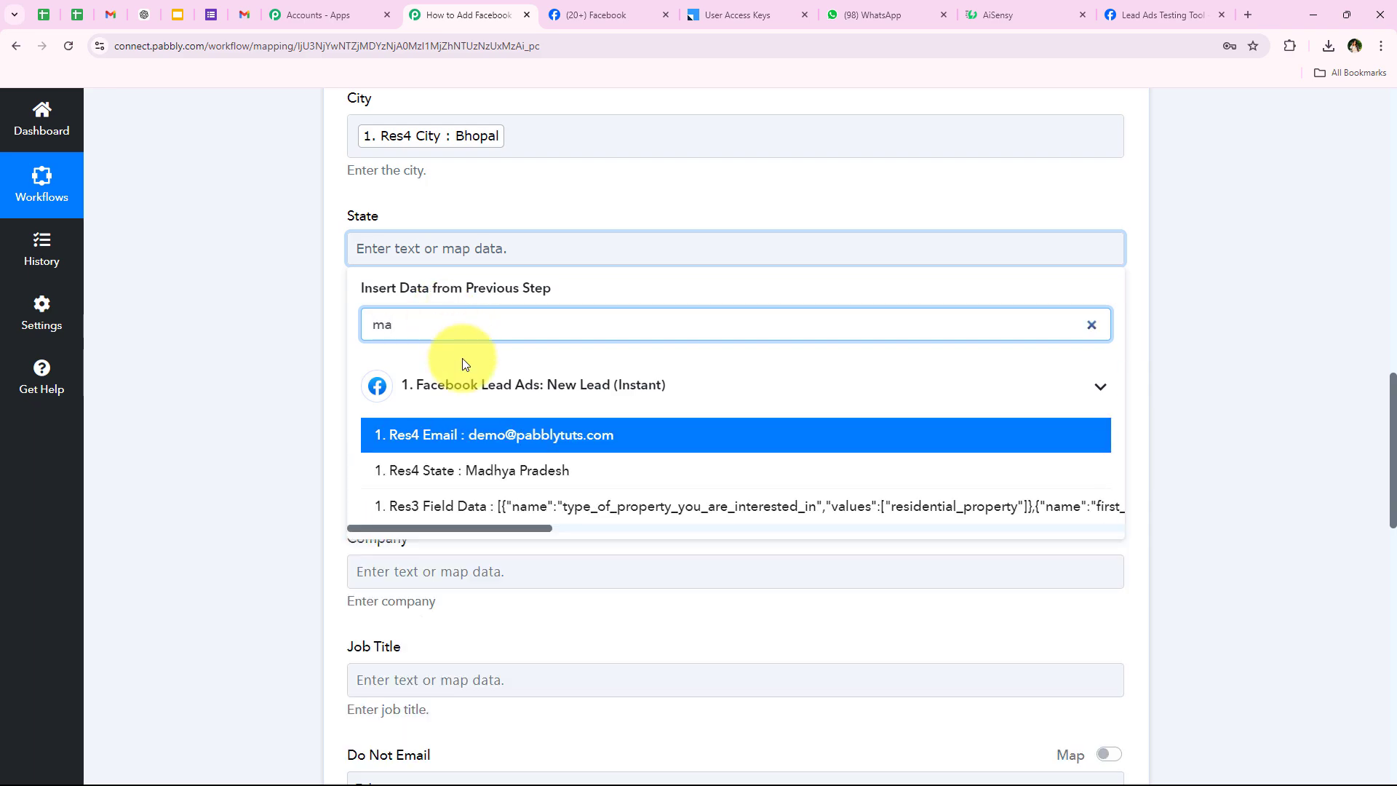
{"action": "left_click", "coordinate": [481, 470]}
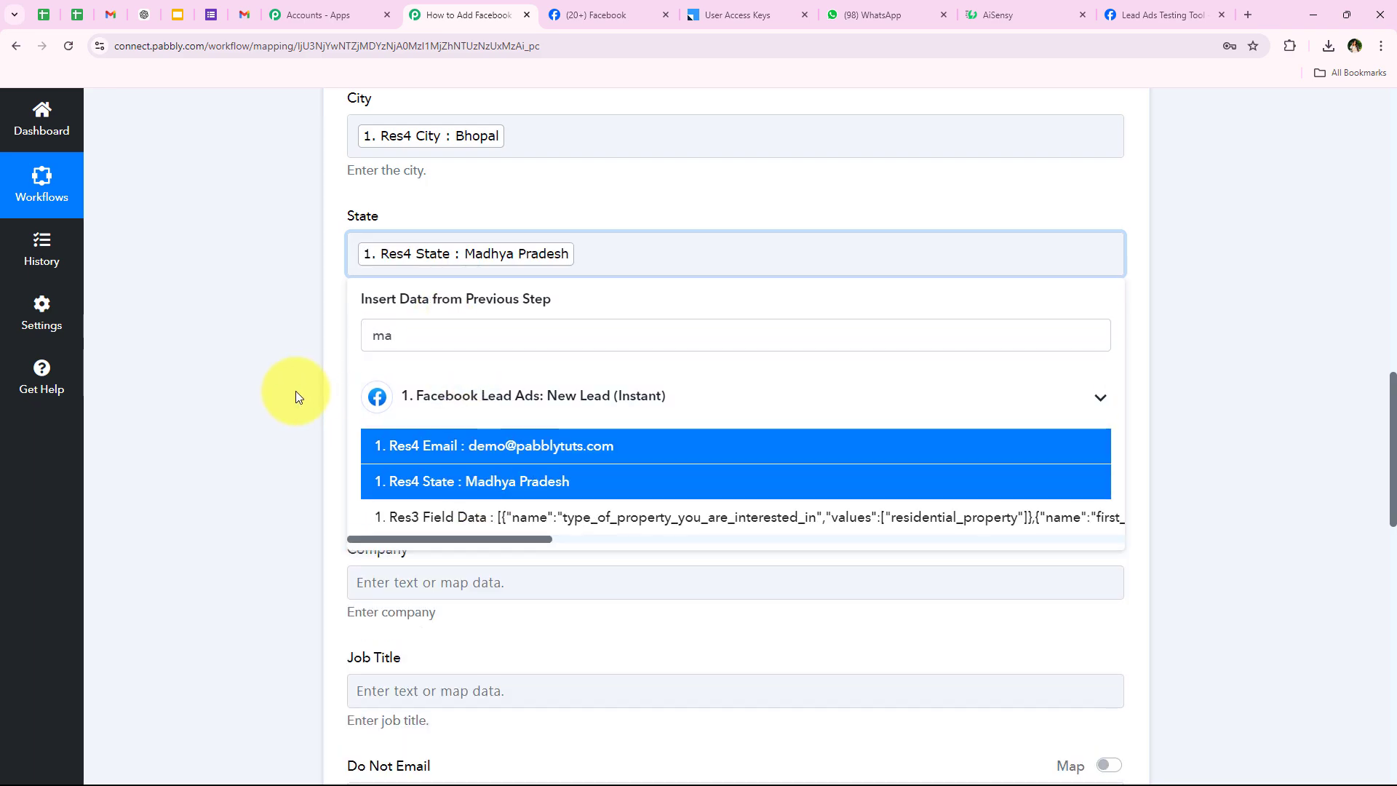
Insert 'Res4 Zip Code : 462030' into Zipcode and scroll down to the save buttons.
{"action": "scroll", "coordinate": [619, 355], "scroll_direction": "down", "scroll_amount": 3}
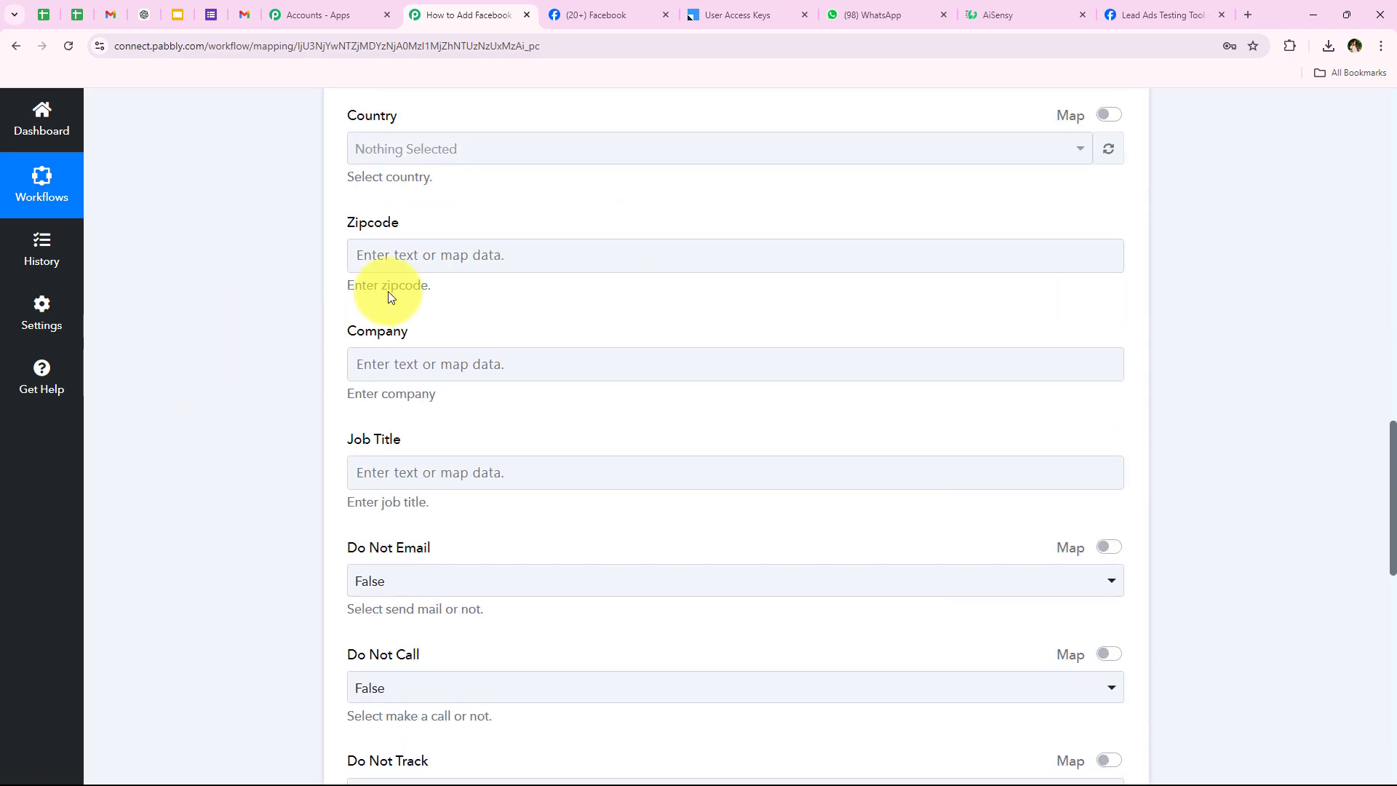
{"action": "scroll", "coordinate": [451, 320], "scroll_direction": "up", "scroll_amount": 3}
{"action": "scroll", "coordinate": [400, 418], "scroll_direction": "down", "scroll_amount": 1}
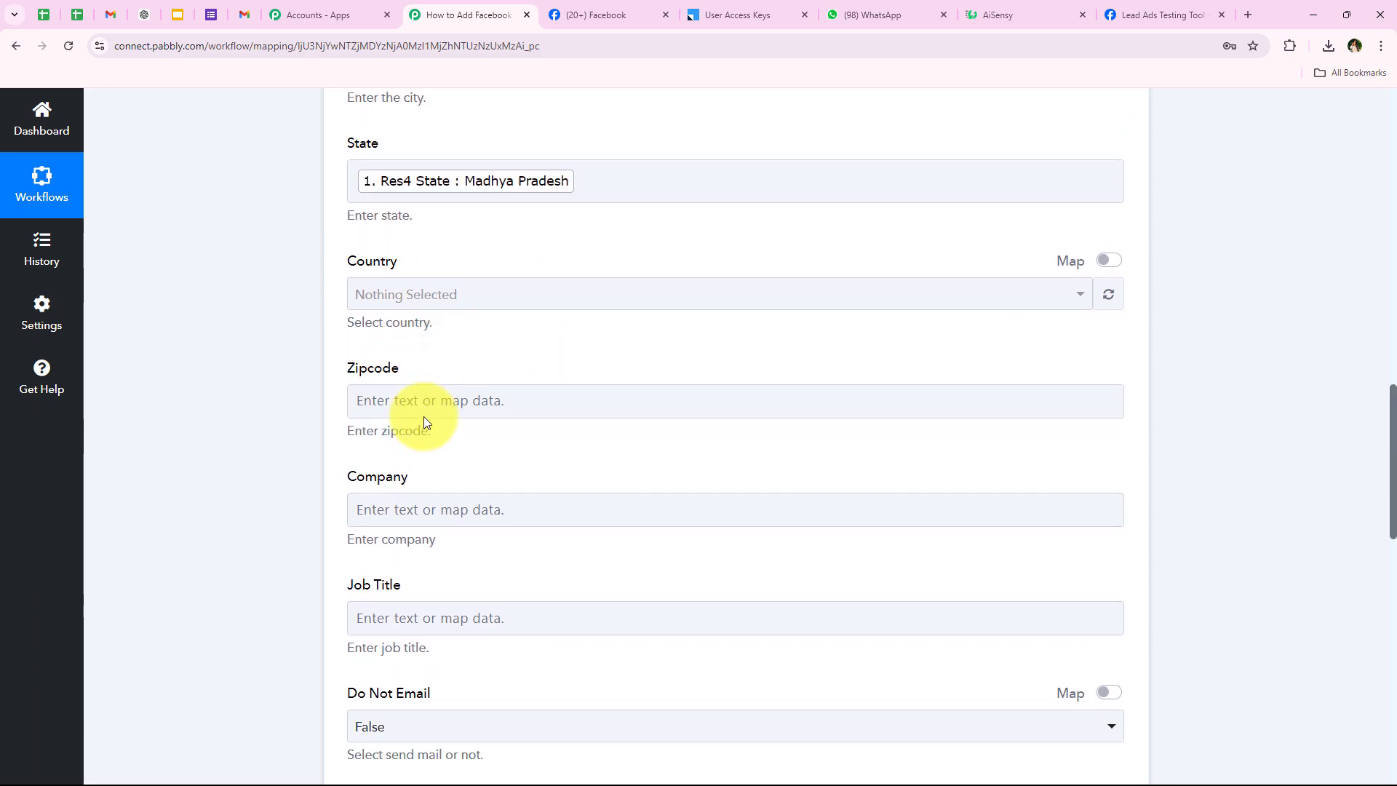
{"action": "left_click", "coordinate": [423, 414]}
{"action": "left_click", "coordinate": [344, 374]}
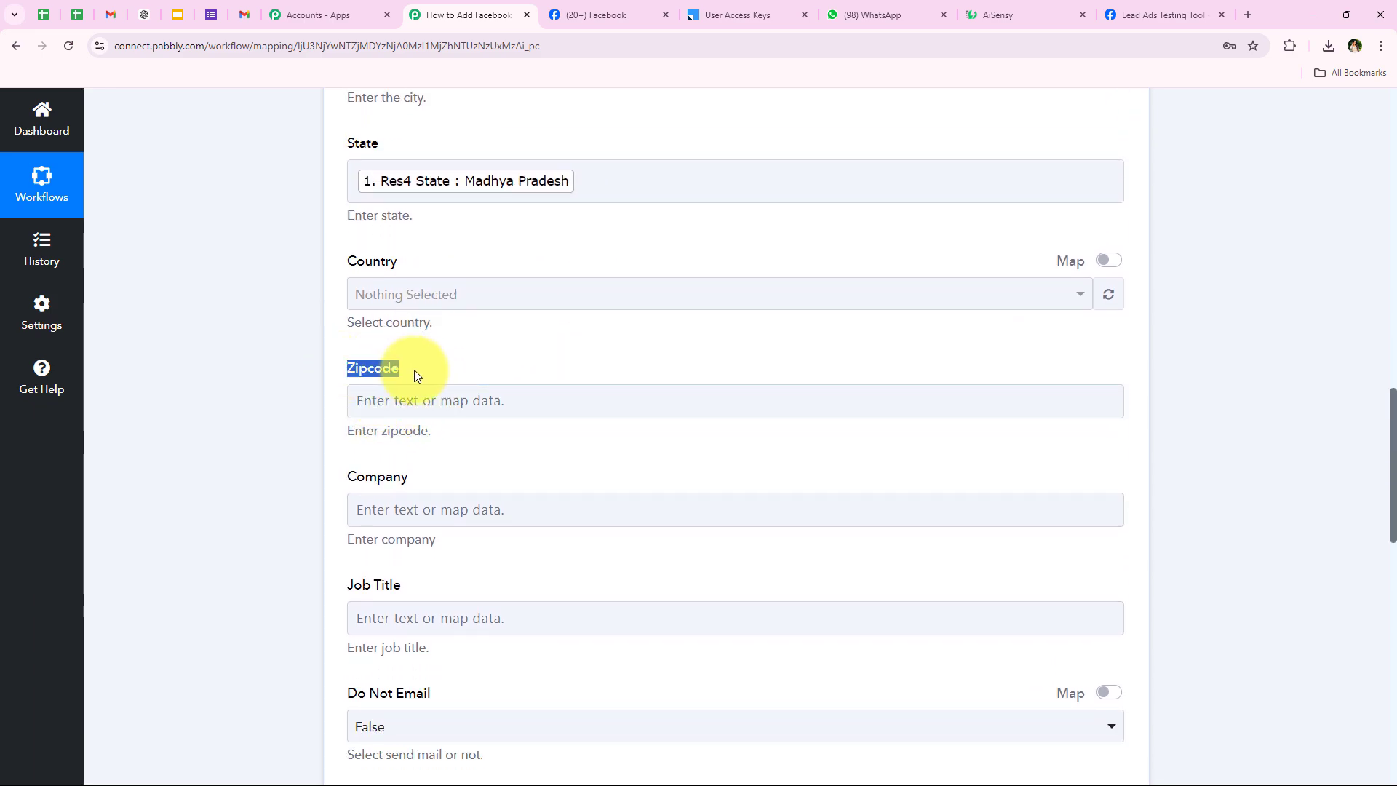
{"action": "left_click", "coordinate": [381, 400]}
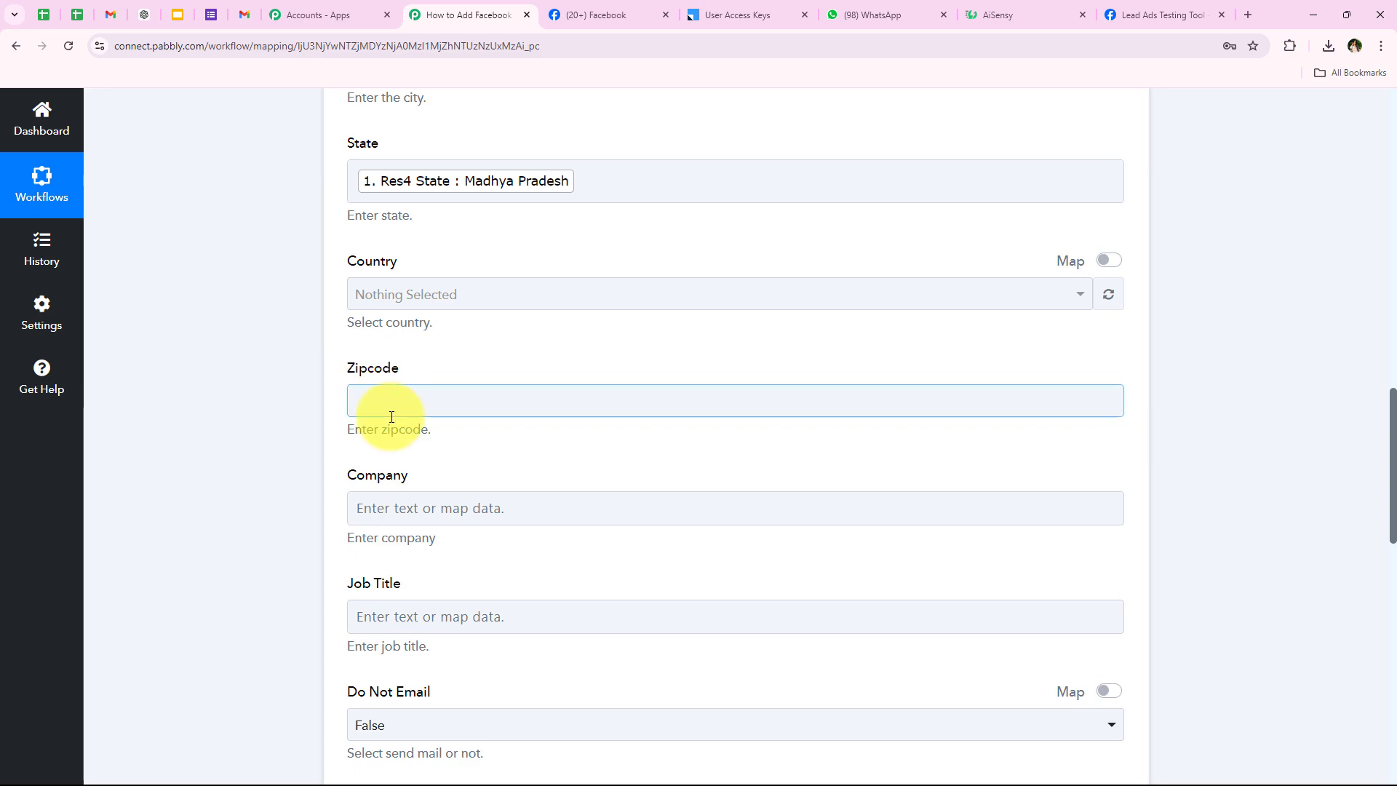
{"action": "left_click", "coordinate": [393, 469]}
{"action": "type", "text": "zi"}
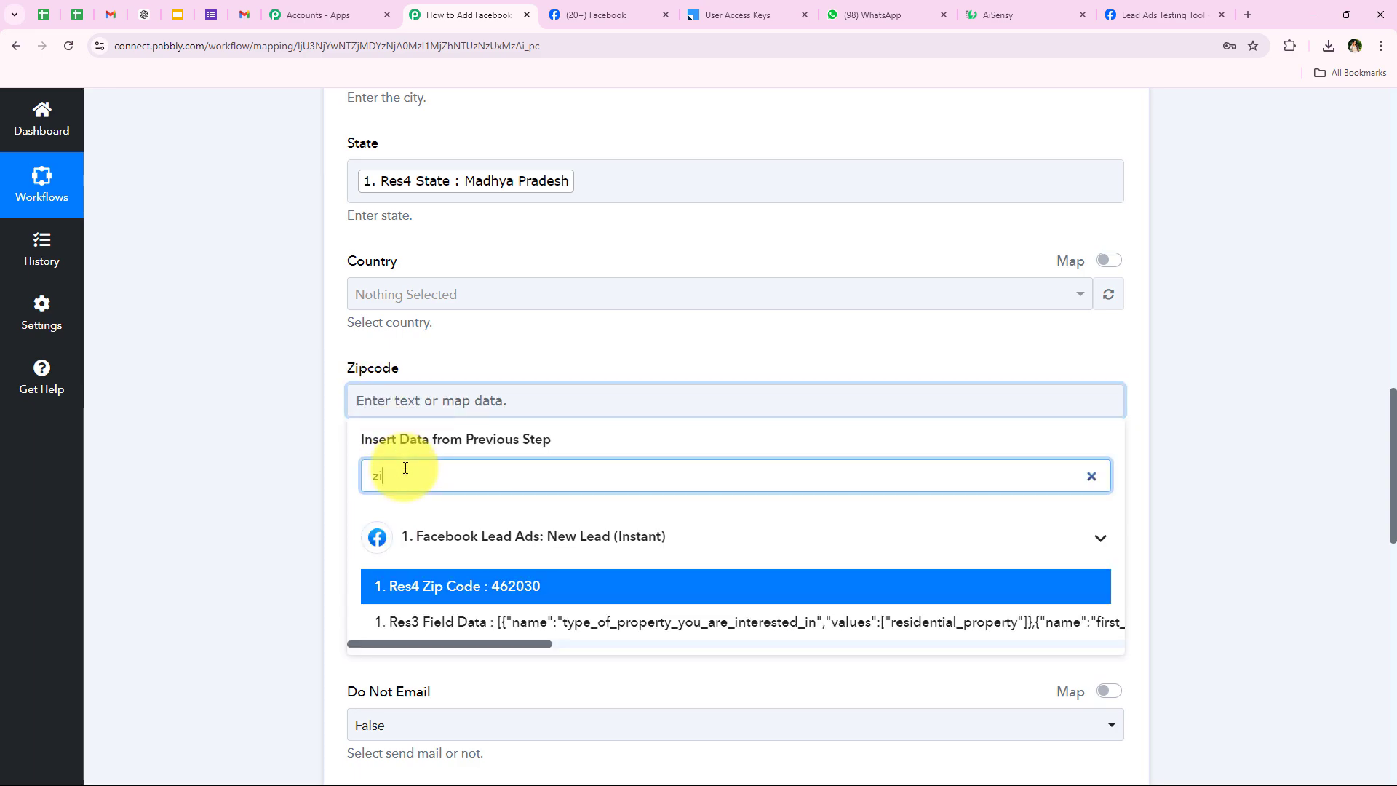
{"action": "left_click", "coordinate": [405, 584]}
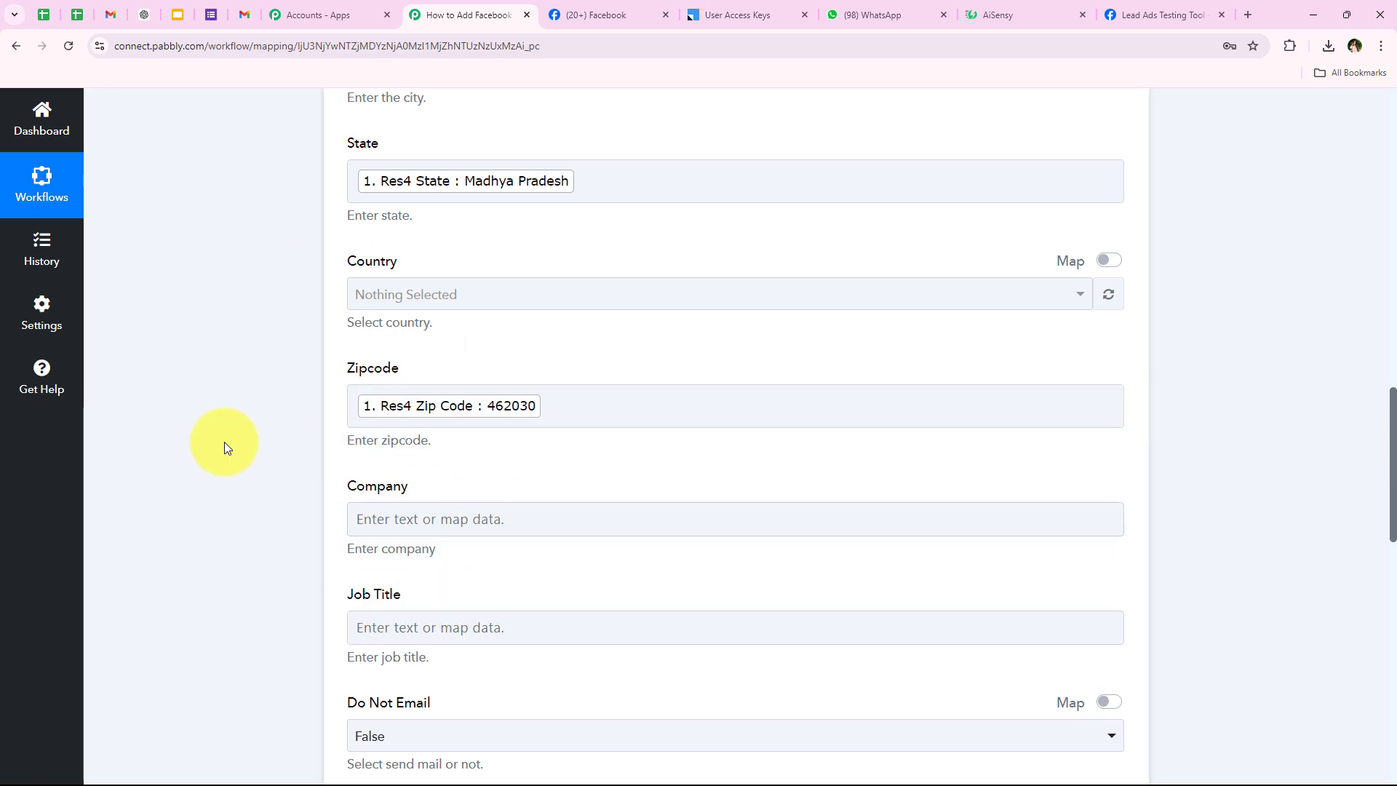
{"action": "scroll", "coordinate": [467, 492], "scroll_direction": "down", "scroll_amount": 6}
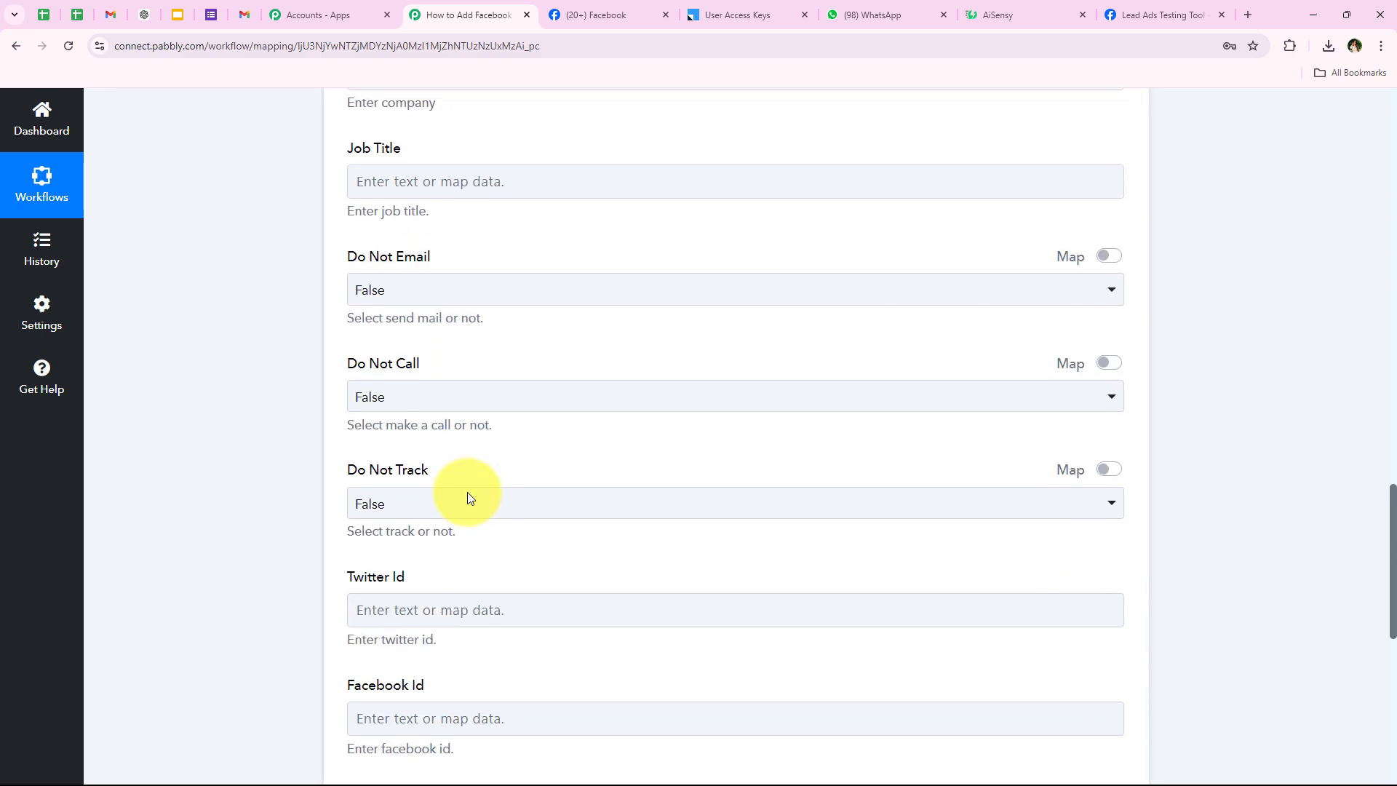
{"action": "scroll", "coordinate": [467, 492], "scroll_direction": "down", "scroll_amount": 7}
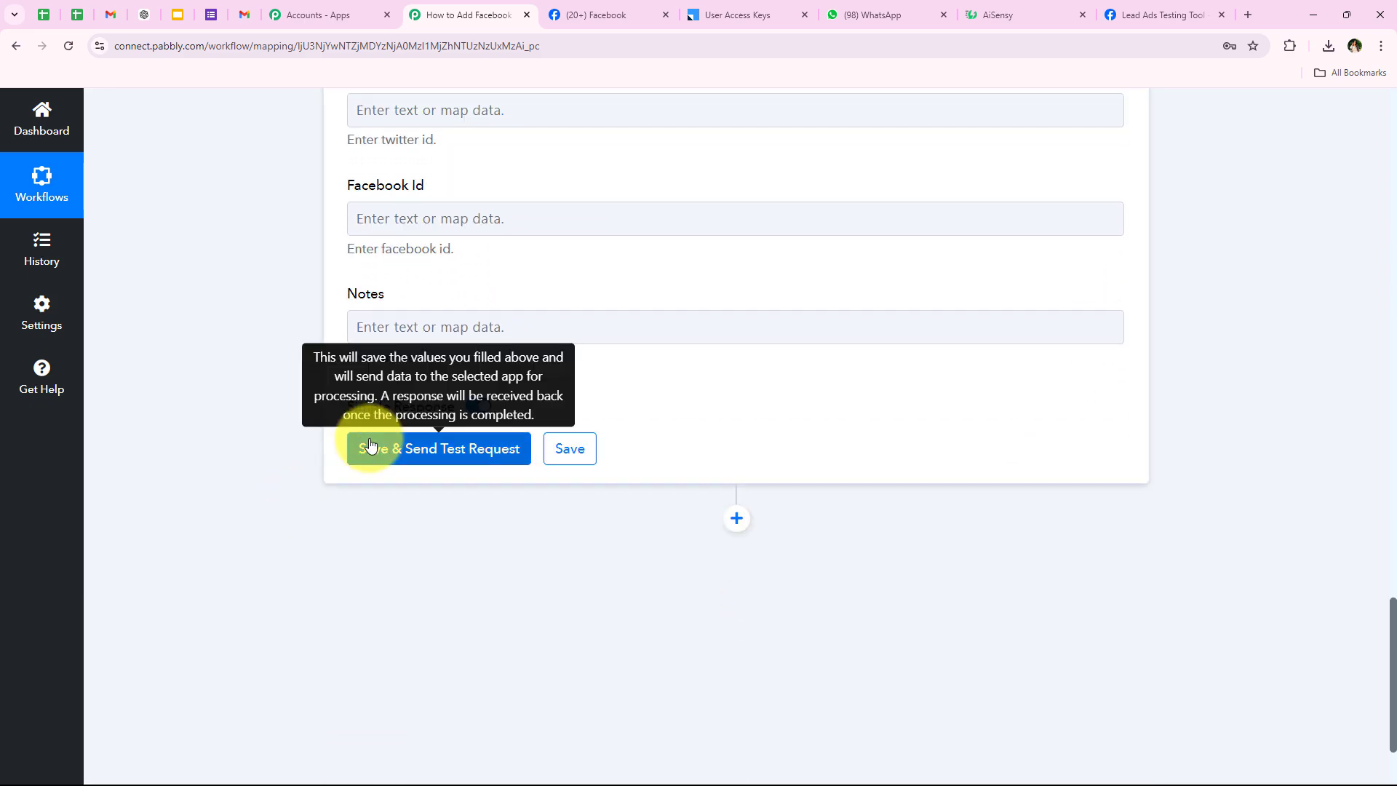
Save and send a test request, confirm the response Status is Success, then collapse the LeadSquared step.
{"action": "left_click", "coordinate": [370, 446]}
{"action": "scroll", "coordinate": [229, 502], "scroll_direction": "down", "scroll_amount": 1}
{"action": "scroll", "coordinate": [291, 363], "scroll_direction": "up", "scroll_amount": 2}
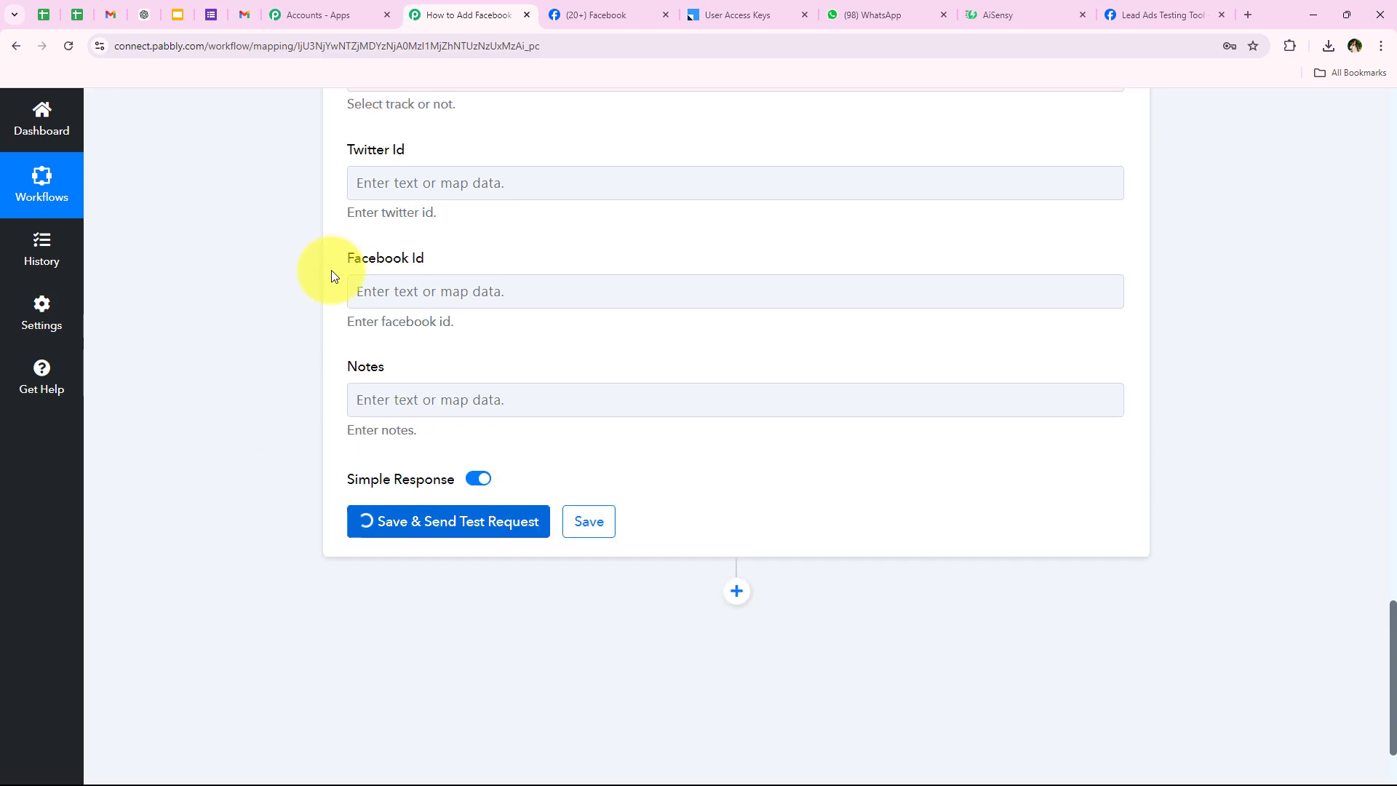
{"action": "scroll", "coordinate": [313, 400], "scroll_direction": "down", "scroll_amount": 1}
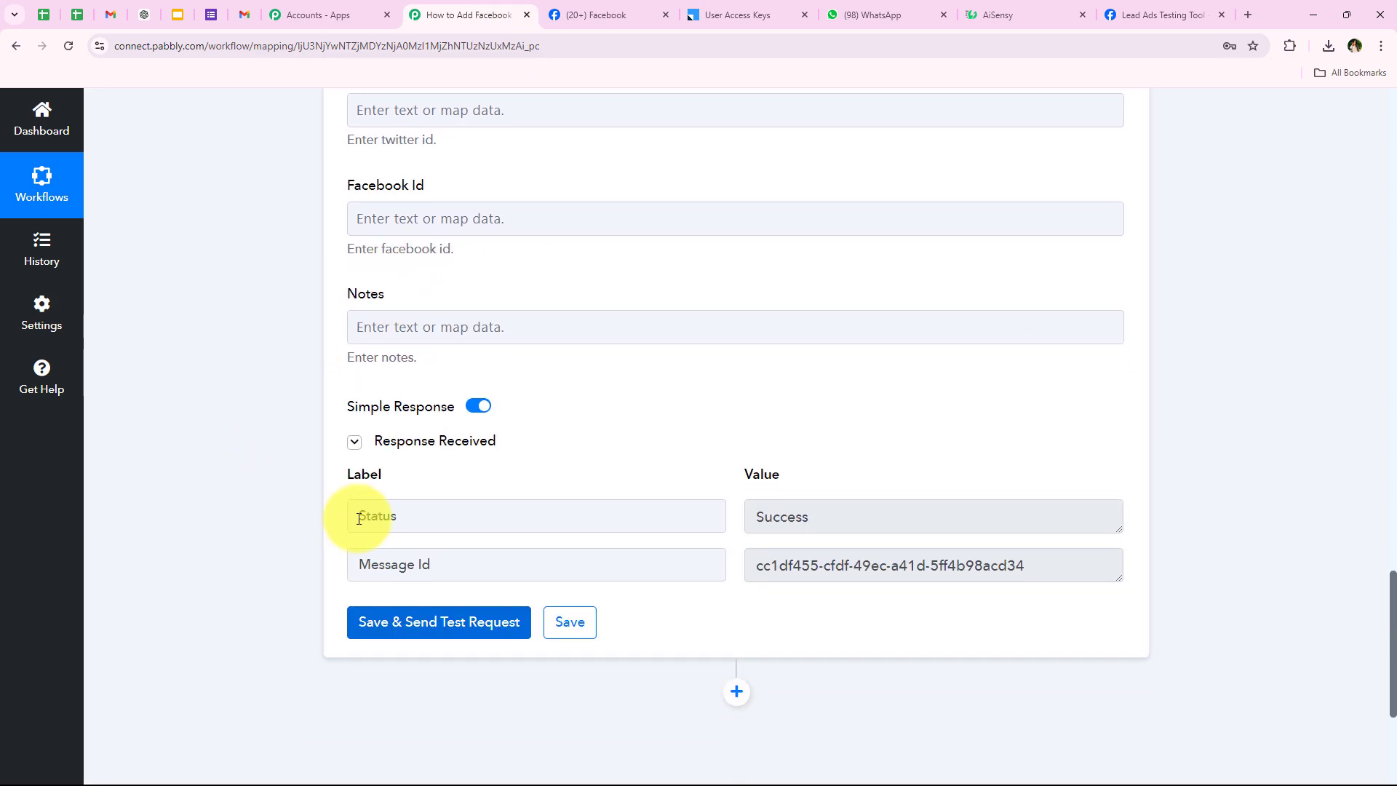
{"action": "left_click_drag", "start_coordinate": [358, 518], "coordinate": [467, 516]}
{"action": "left_click_drag", "start_coordinate": [884, 515], "coordinate": [453, 510]}
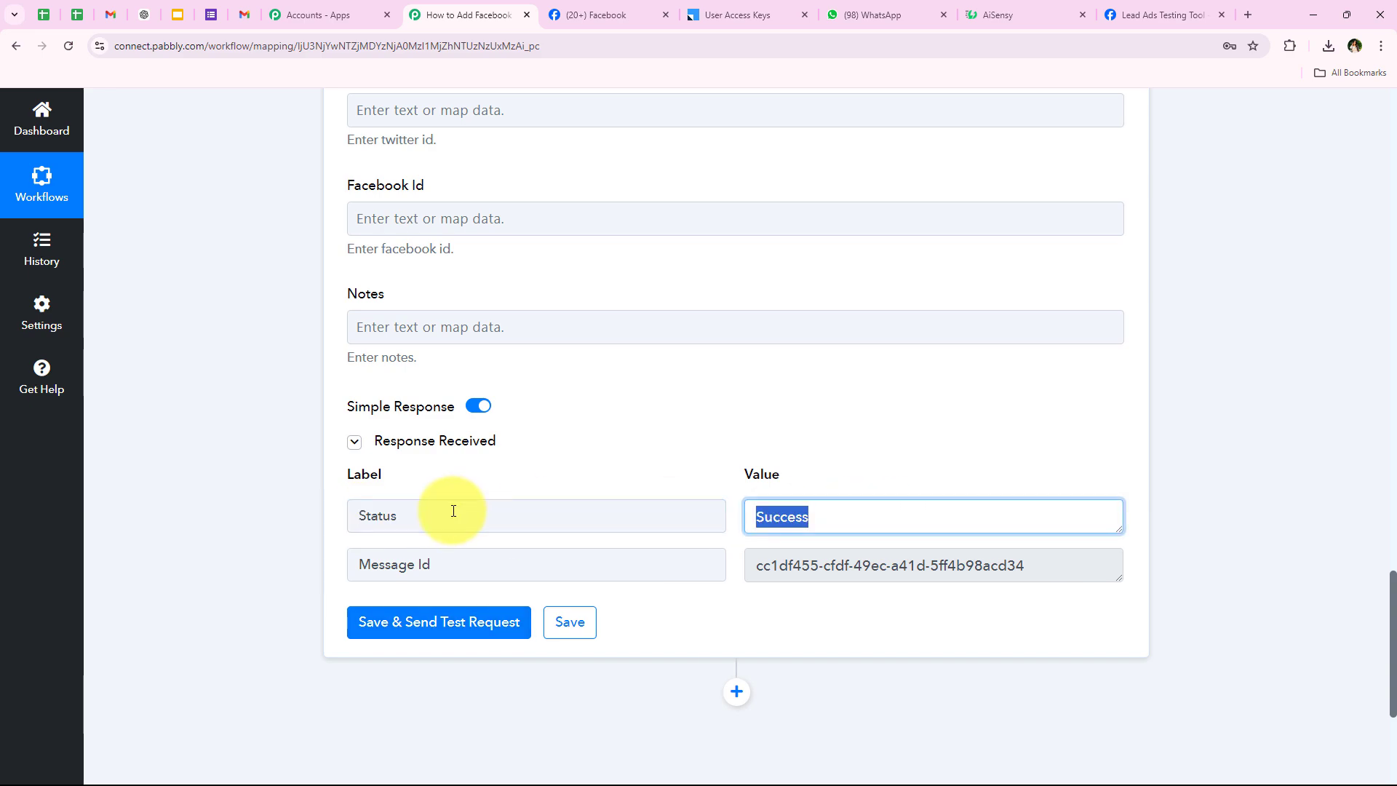
{"action": "left_click", "coordinate": [259, 478]}
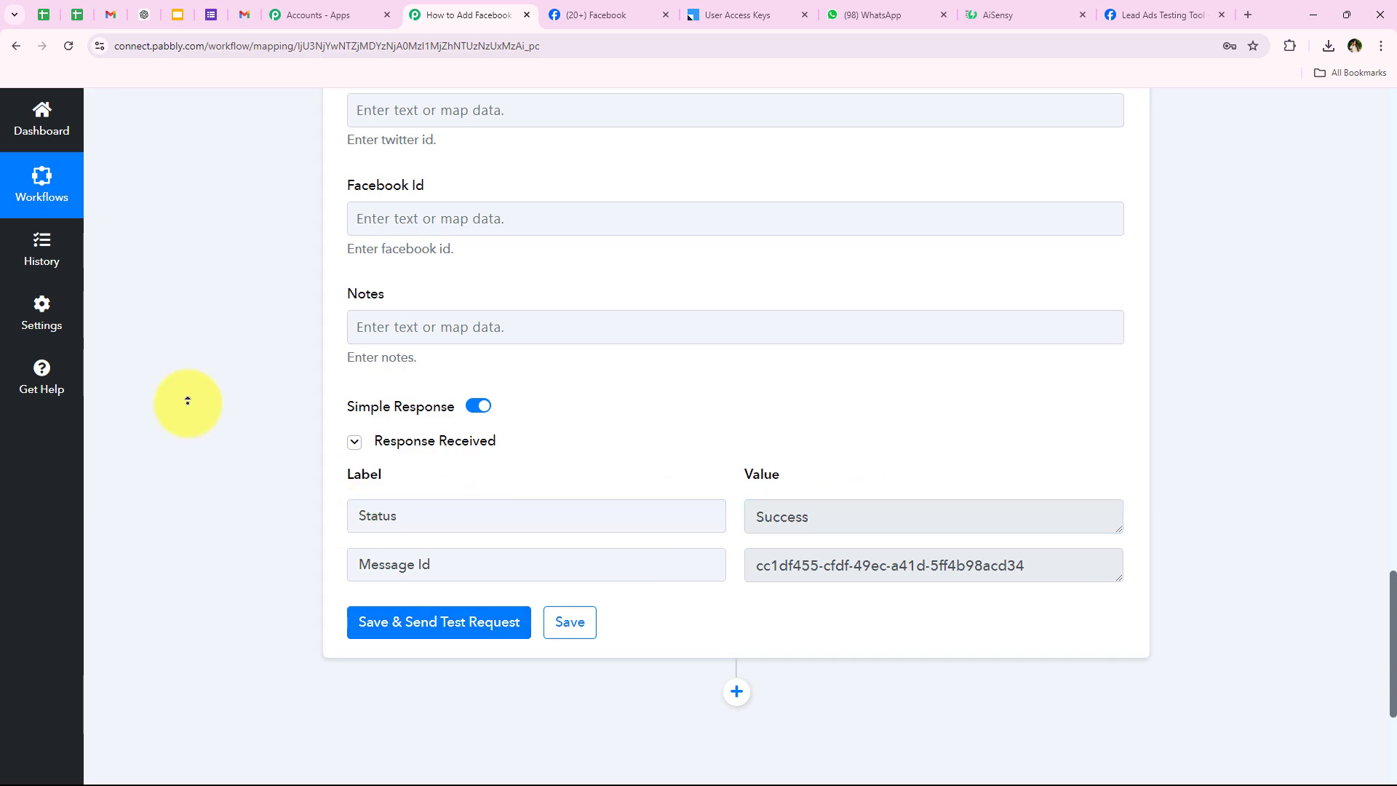
{"action": "scroll", "coordinate": [187, 393], "scroll_direction": "up", "scroll_amount": 20}
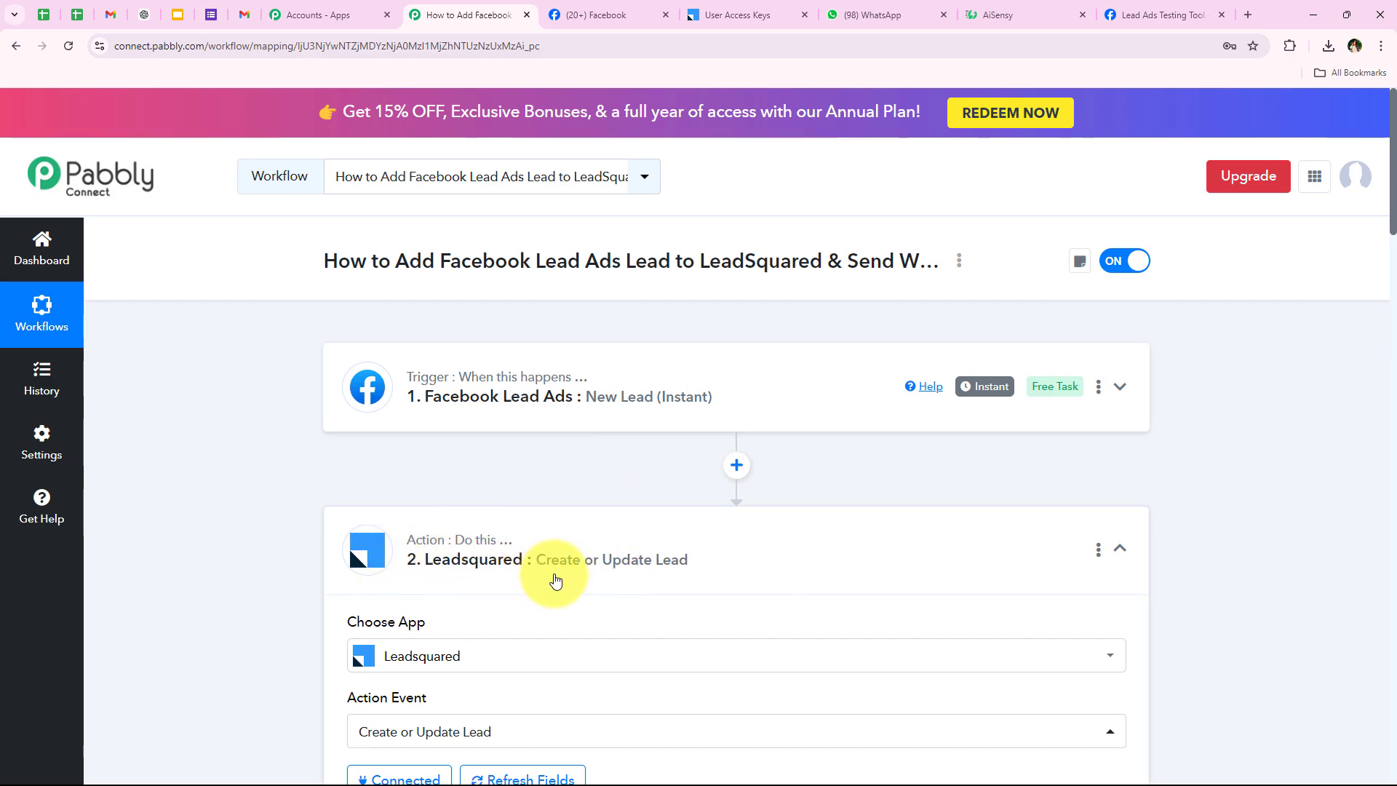
{"action": "left_click", "coordinate": [557, 578]}
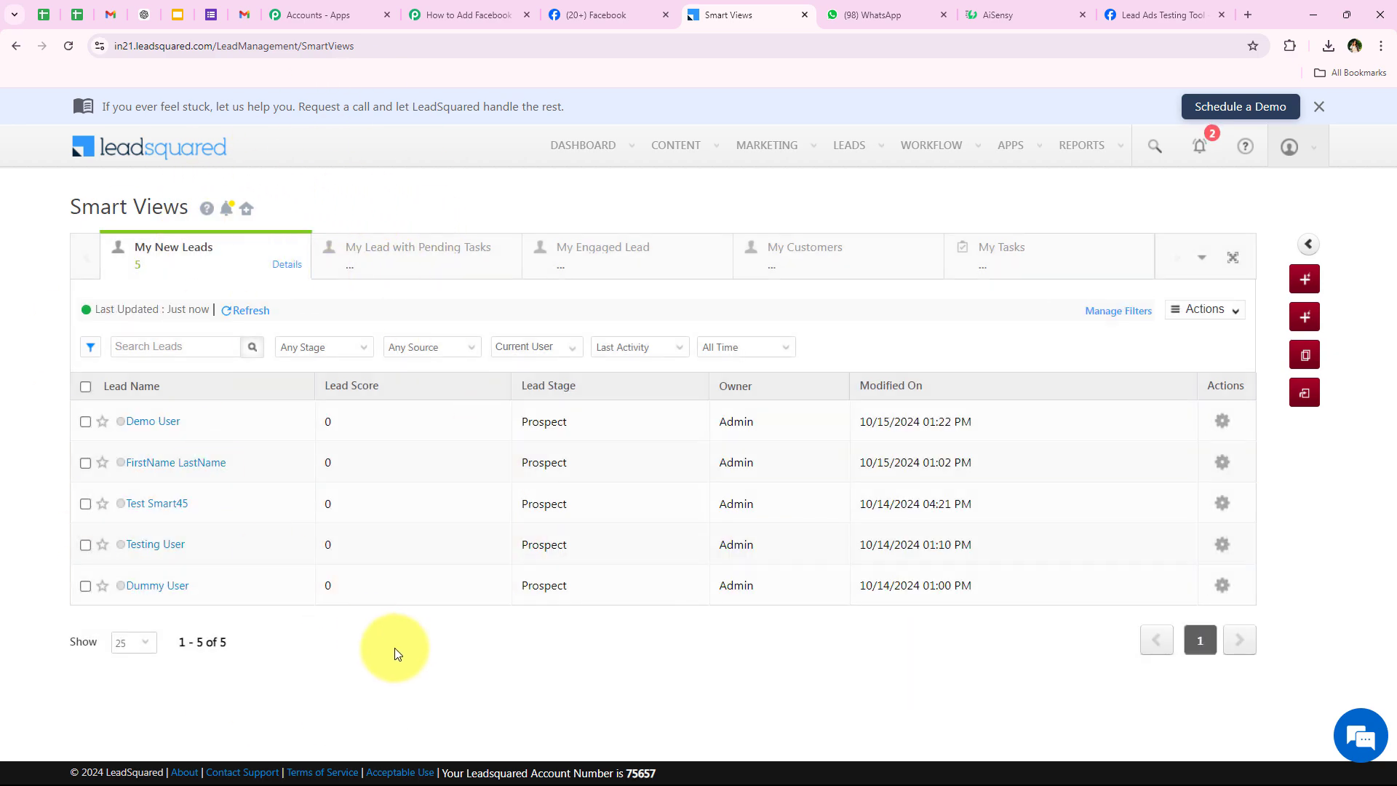
Open the Demo User lead's details in LeadSquared to verify its Bhopal, Madhya Pradesh location.
{"action": "left_click", "coordinate": [151, 422]}
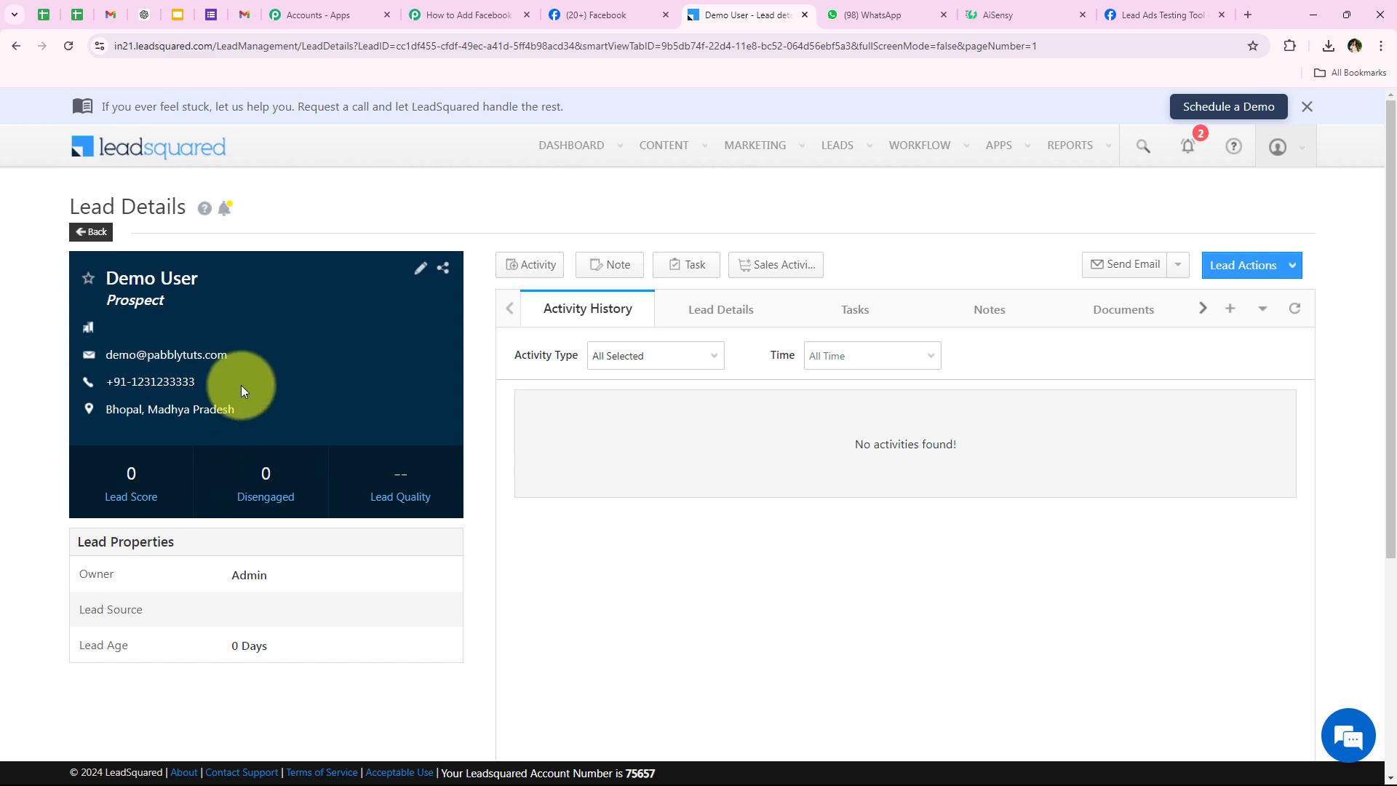
{"action": "mouse_move", "coordinate": [214, 413]}
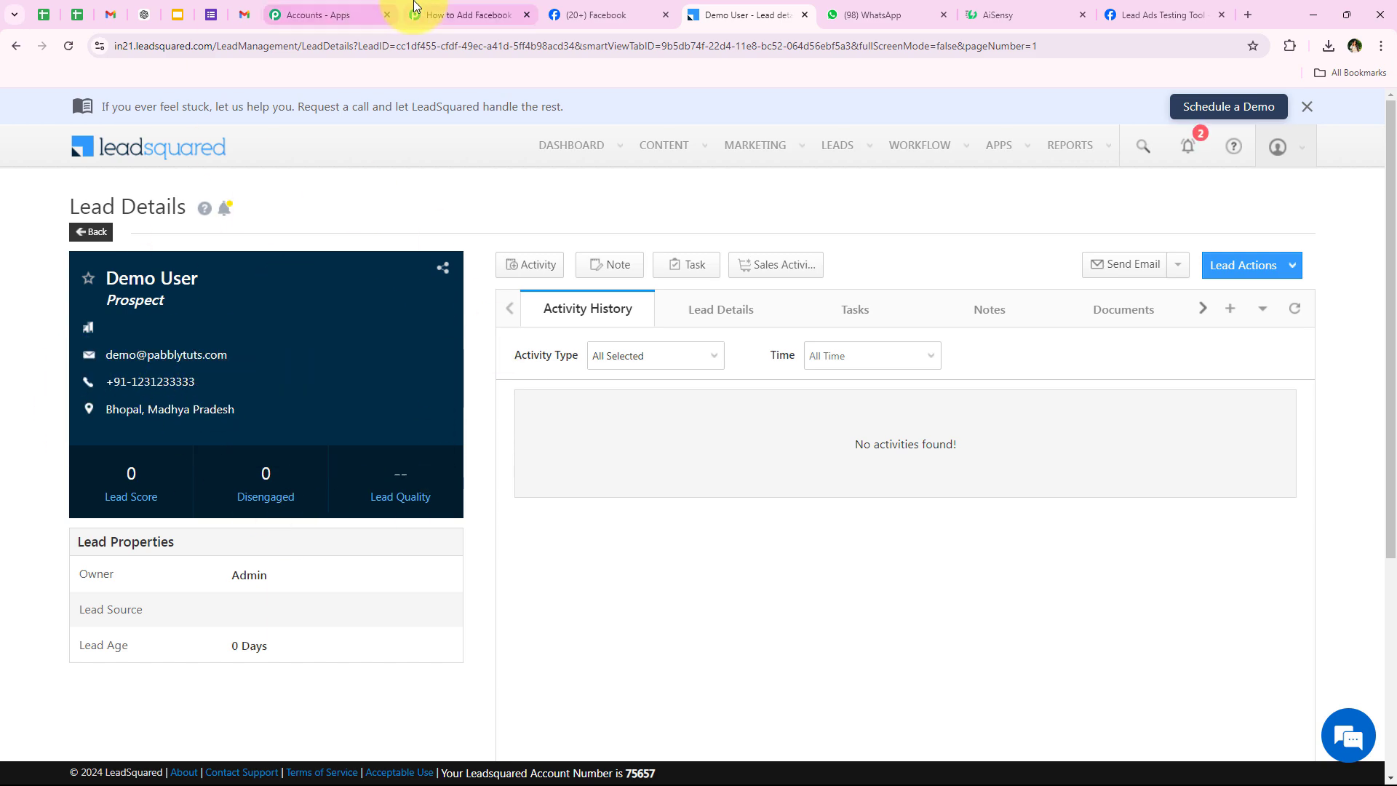
{"action": "left_click", "coordinate": [436, 13]}
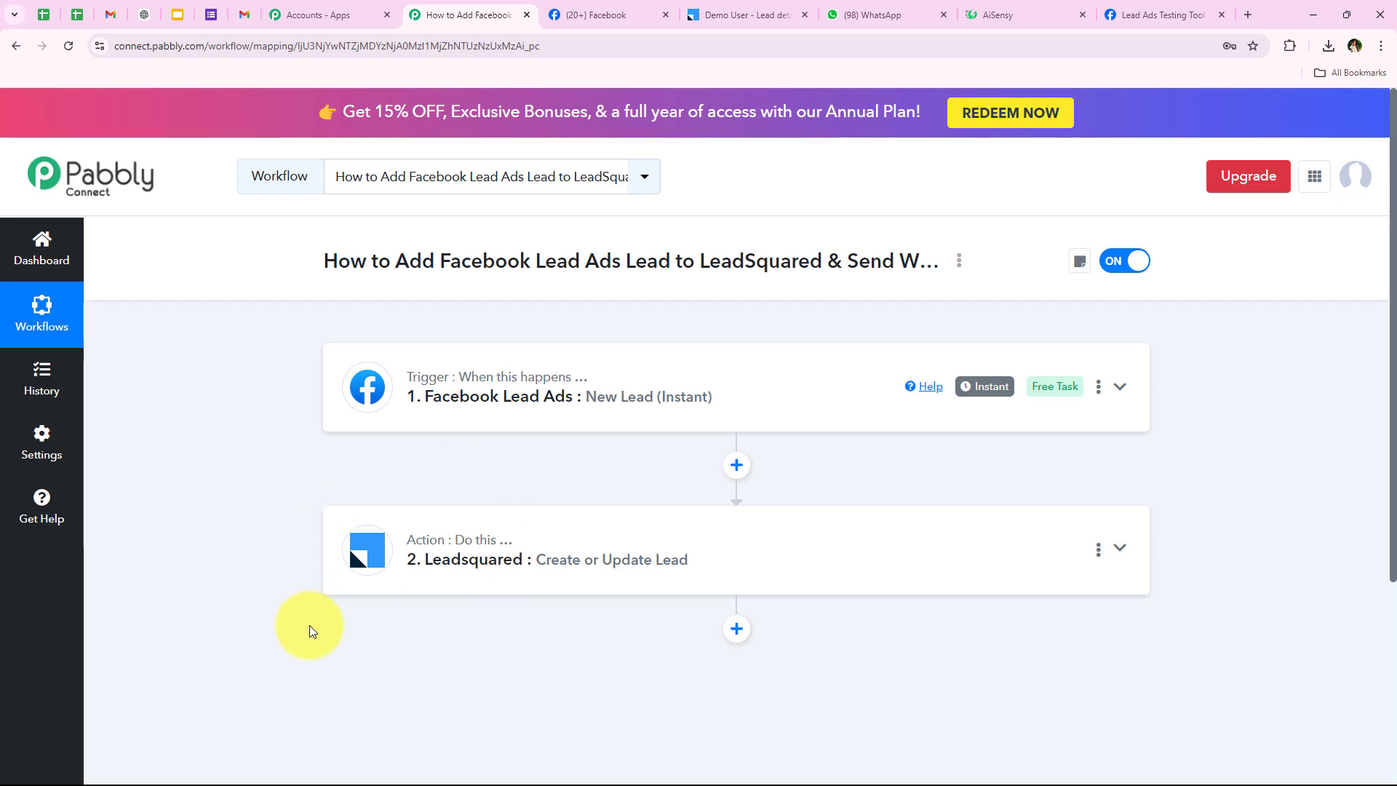
Add a third step below LeadSquared using the WhatsApp by AiSensy app, found by searching 'Aise'.
{"action": "scroll", "coordinate": [306, 626], "scroll_direction": "down", "scroll_amount": 1}
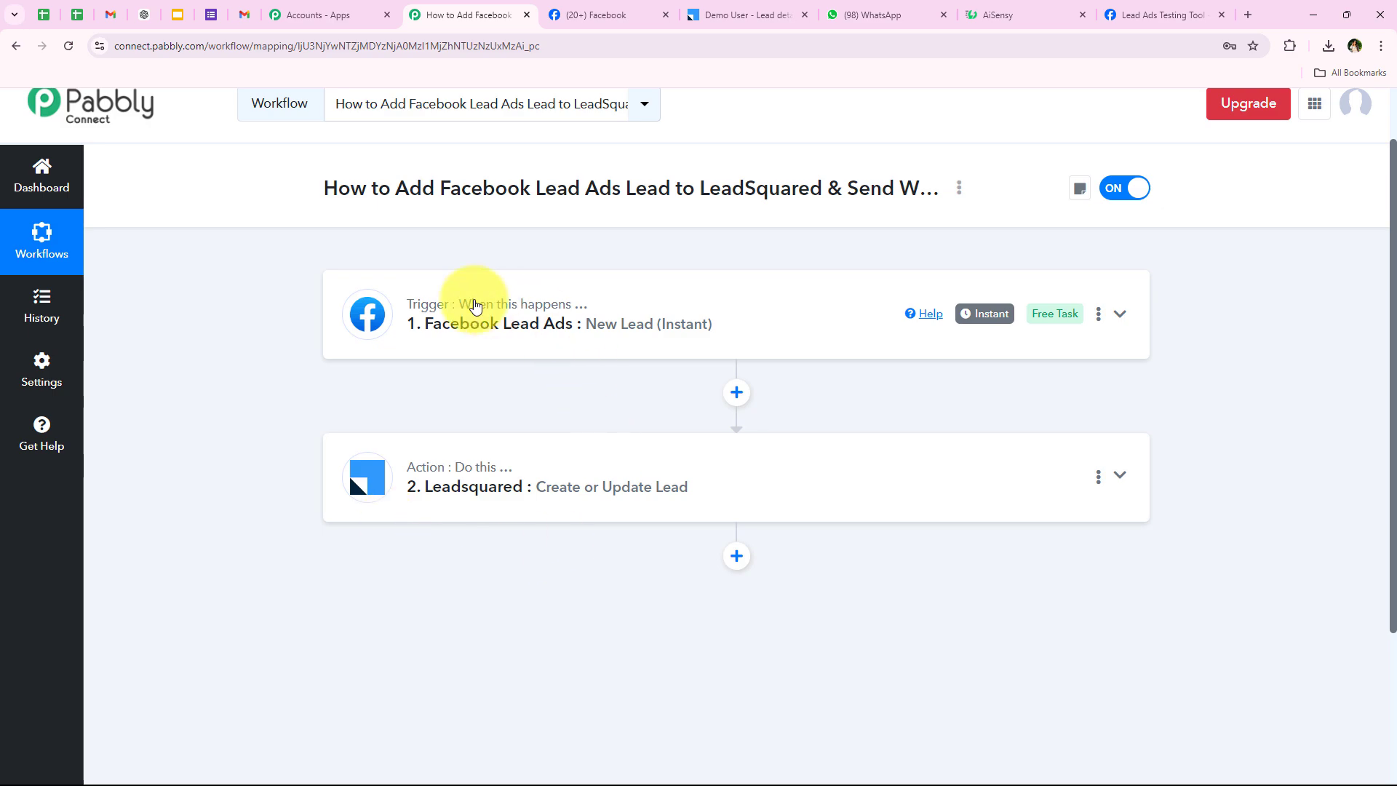
{"action": "left_click", "coordinate": [733, 556]}
{"action": "scroll", "coordinate": [509, 568], "scroll_direction": "down", "scroll_amount": 2}
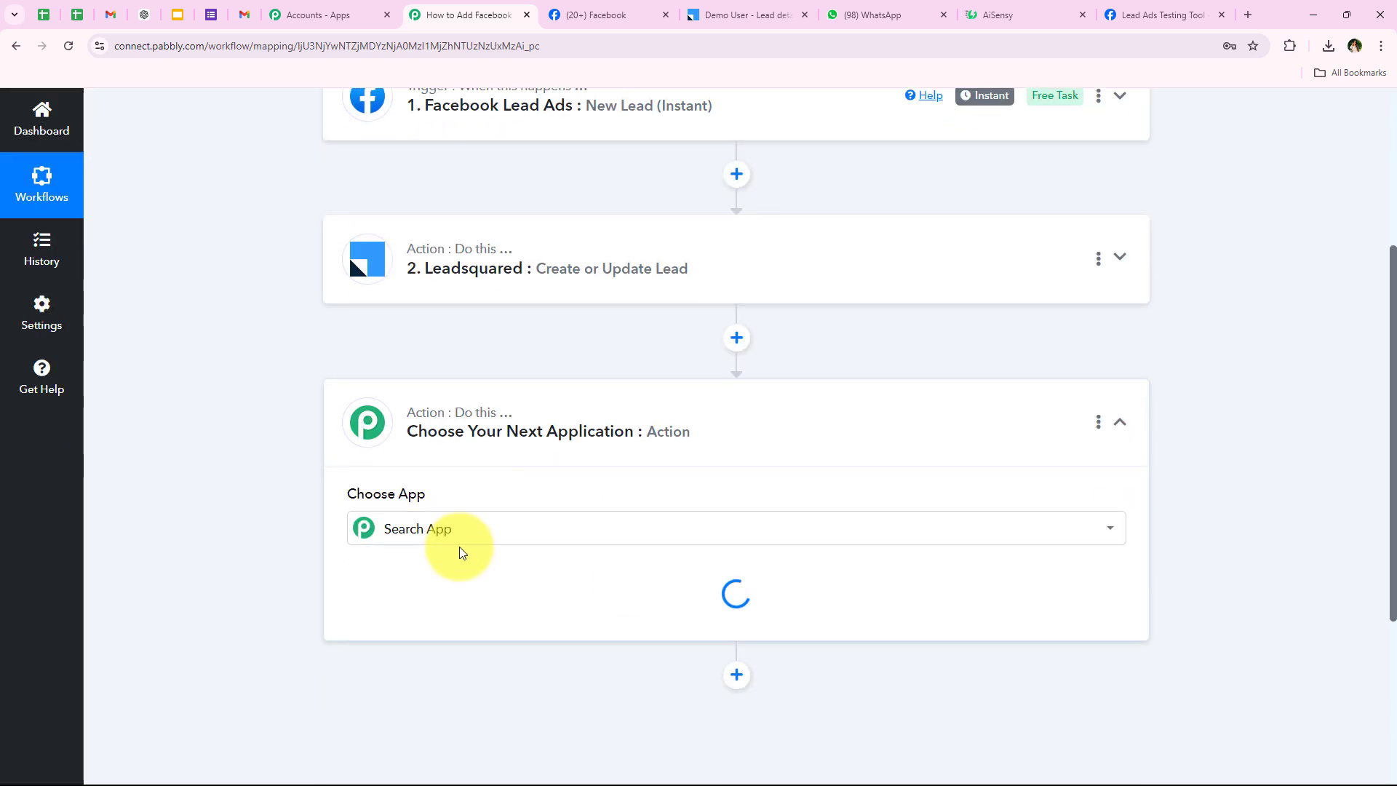
{"action": "left_click", "coordinate": [451, 532]}
{"action": "scroll", "coordinate": [487, 524], "scroll_direction": "down", "scroll_amount": 2}
{"action": "type", "text": "Aisensy"}
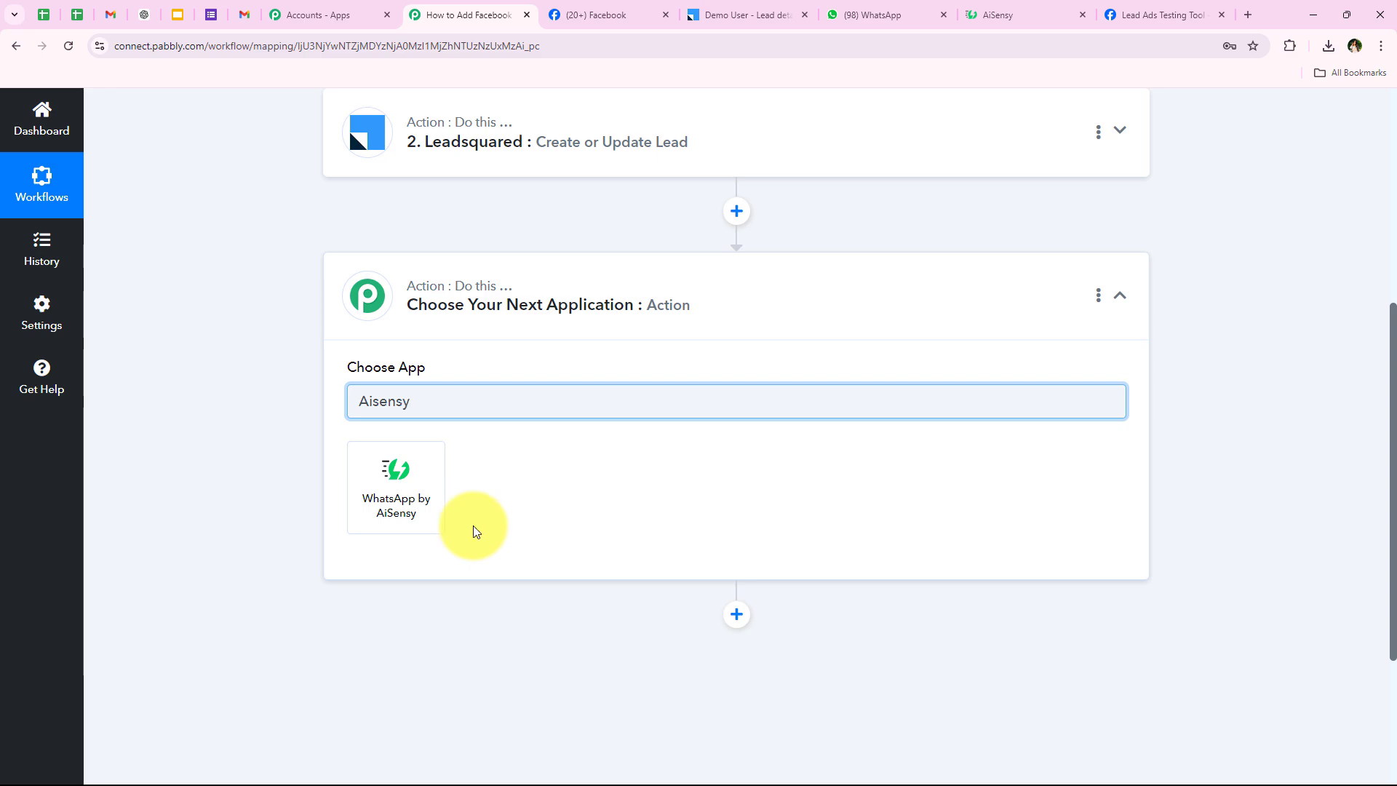
{"action": "left_click", "coordinate": [430, 515]}
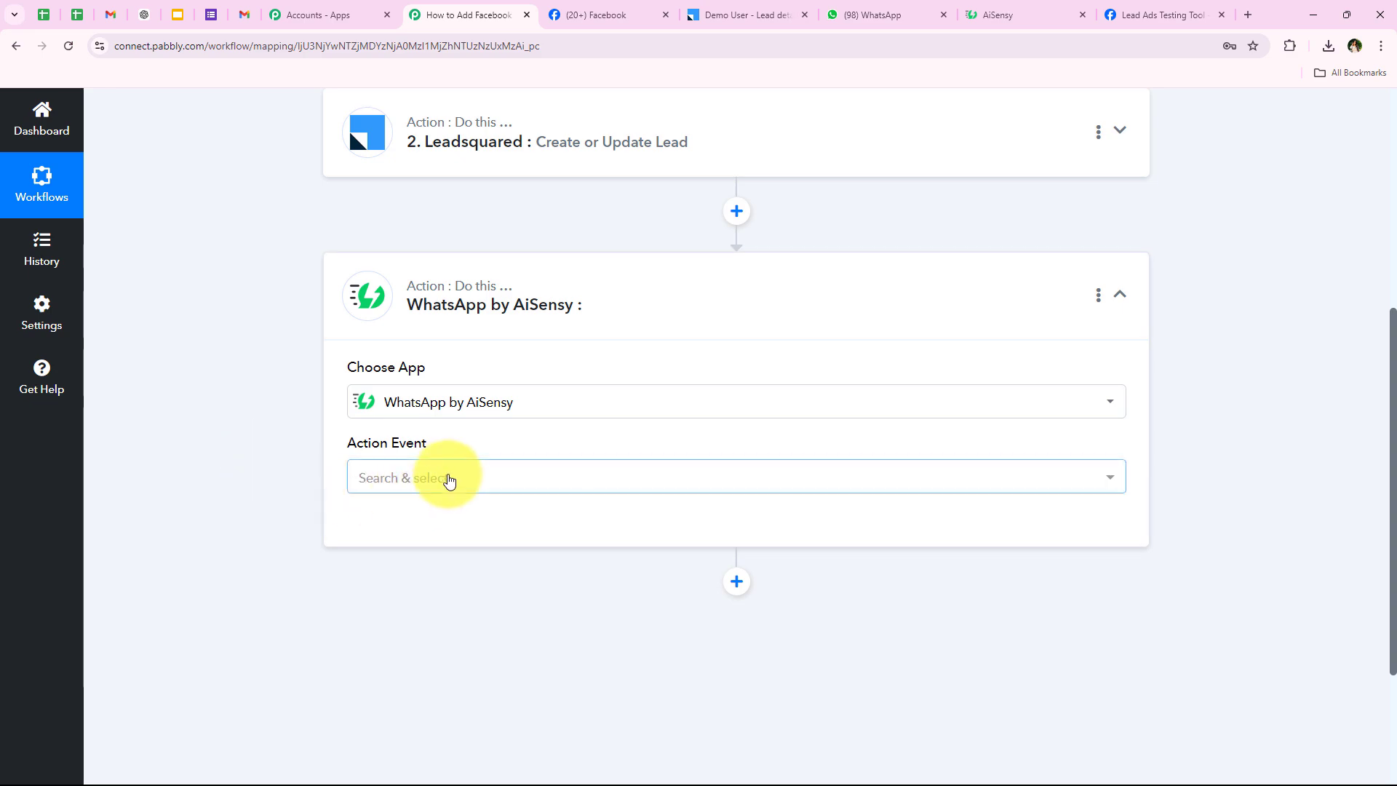
Set the AiSensy event to Send Template Message and bring up its account connection.
{"action": "left_click", "coordinate": [446, 477]}
{"action": "left_click", "coordinate": [451, 578]}
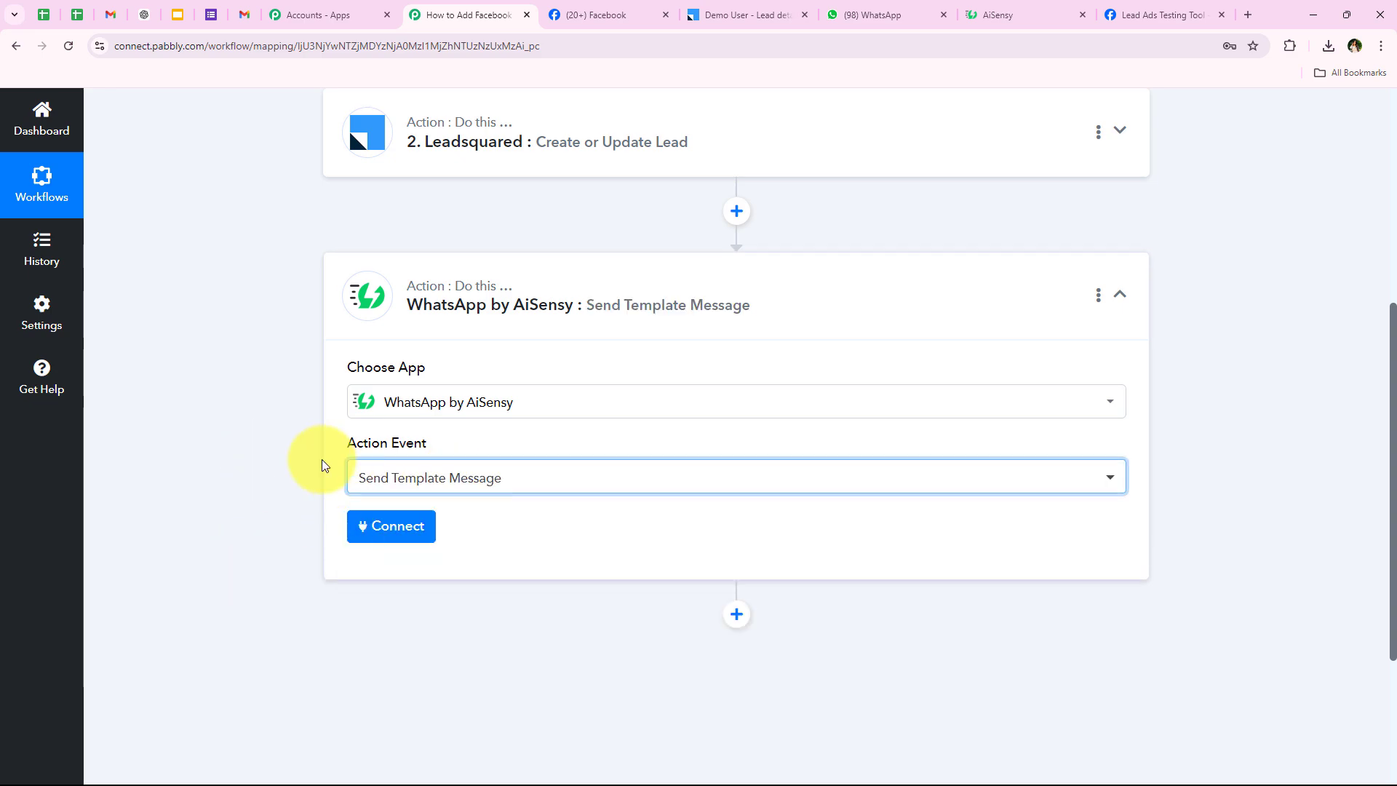
{"action": "left_click", "coordinate": [367, 528]}
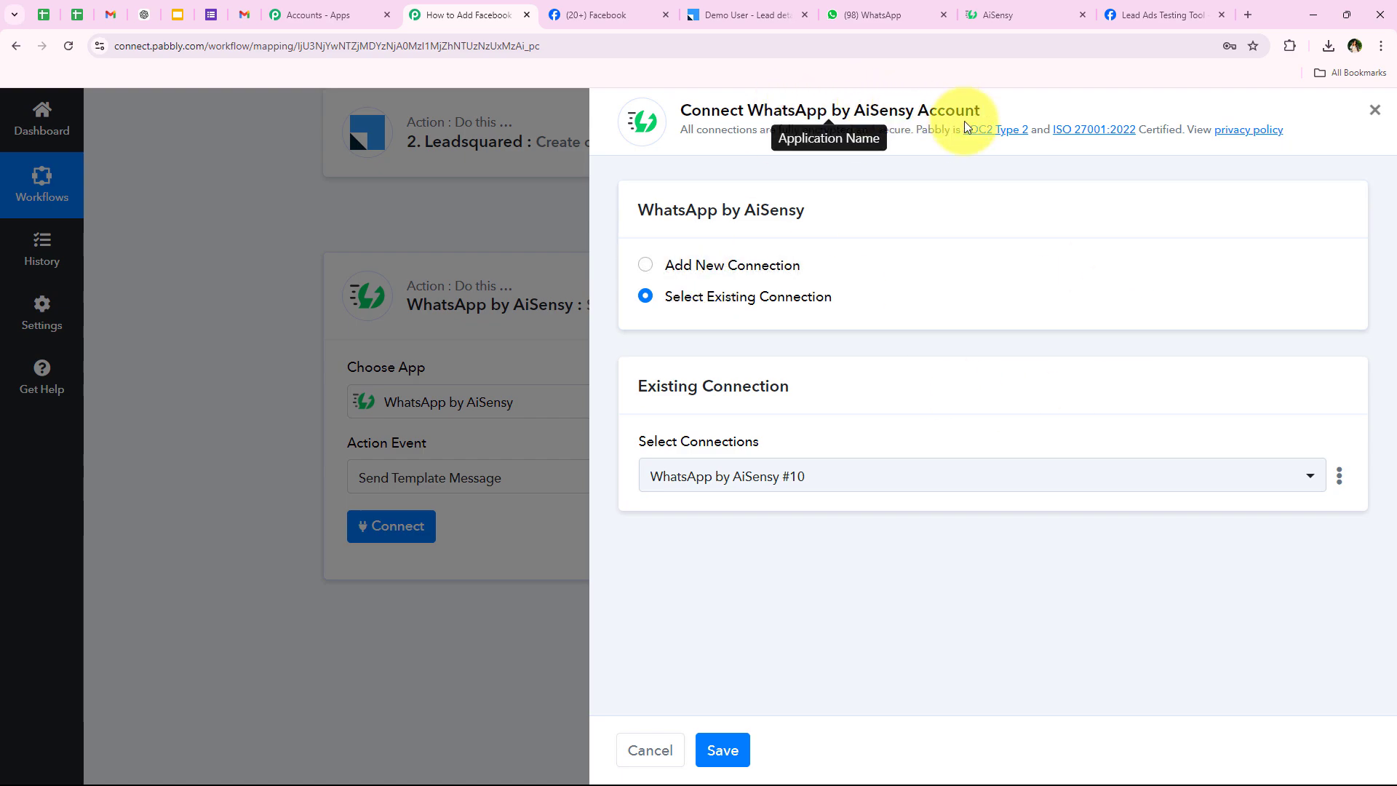
Start a new AiSensy connection, WhatsApp by AiSensy #11, and read where to find its API key.
{"action": "left_click", "coordinate": [711, 302]}
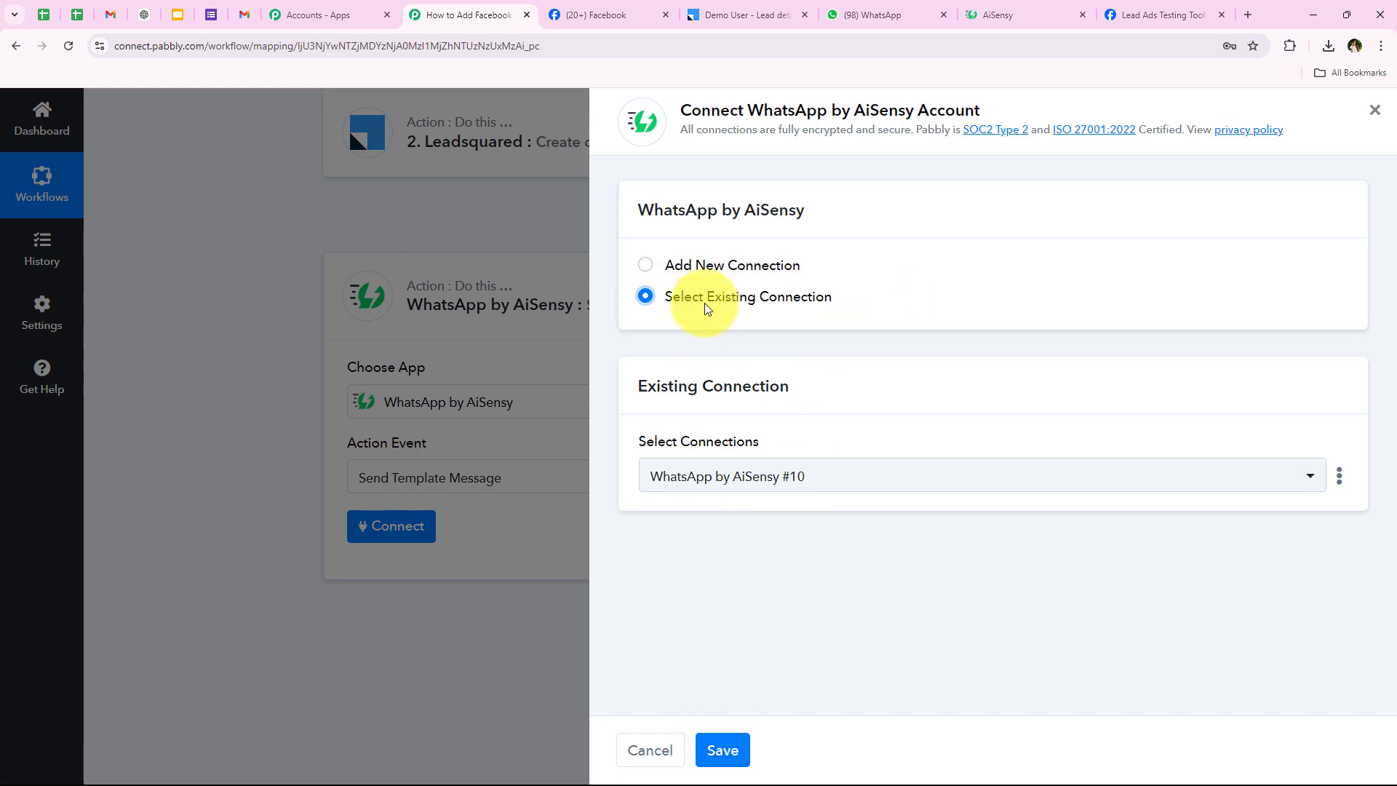
{"action": "left_click", "coordinate": [713, 266]}
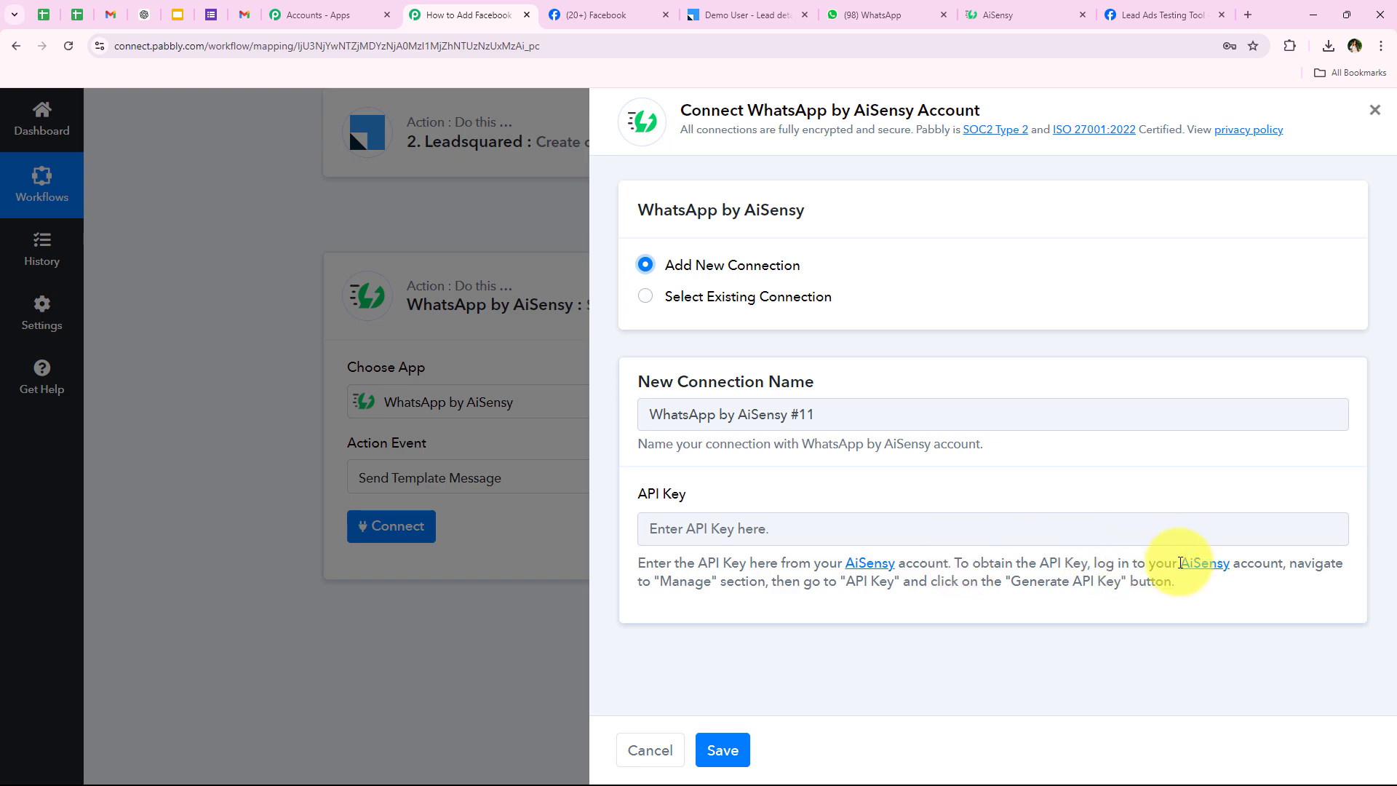
{"action": "left_click_drag", "start_coordinate": [624, 587], "coordinate": [761, 583]}
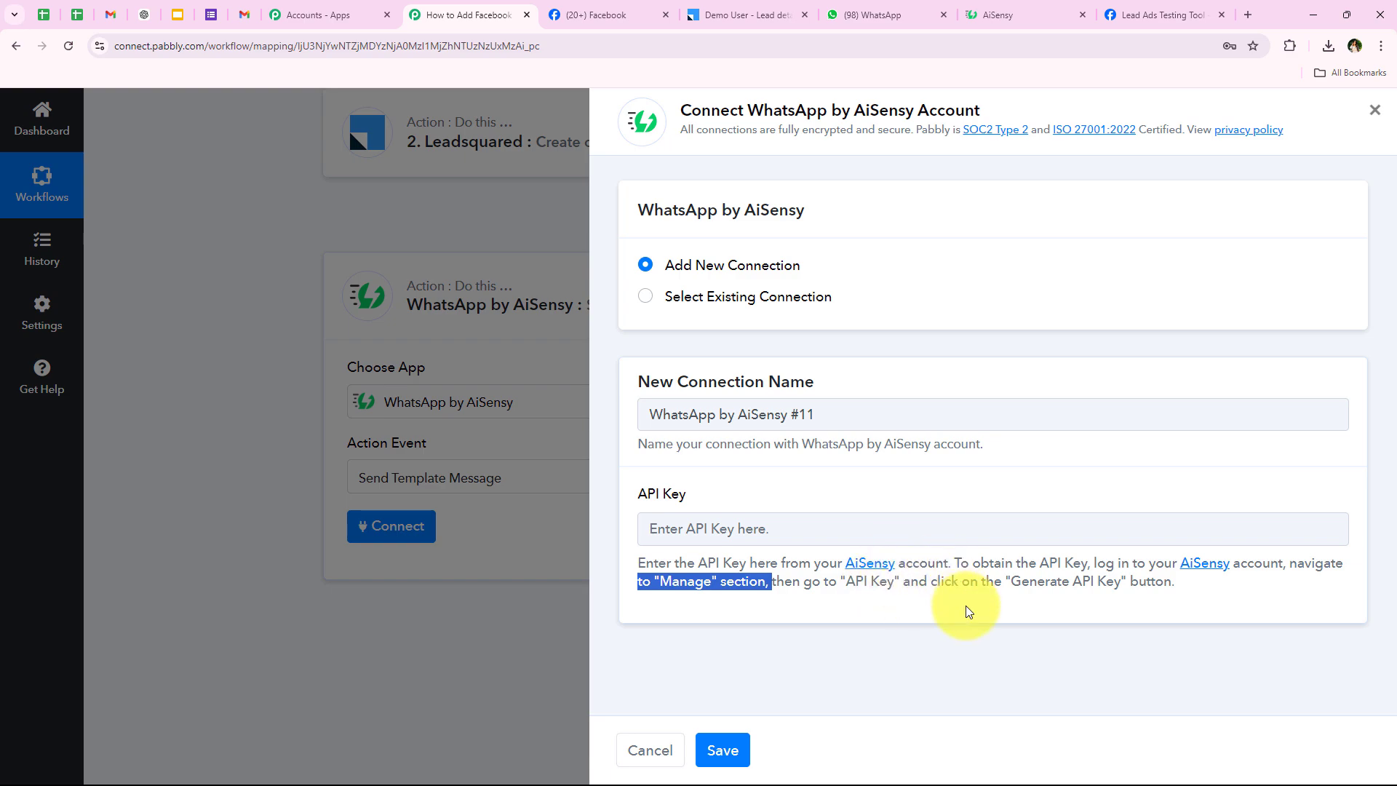
{"action": "left_click", "coordinate": [1220, 627]}
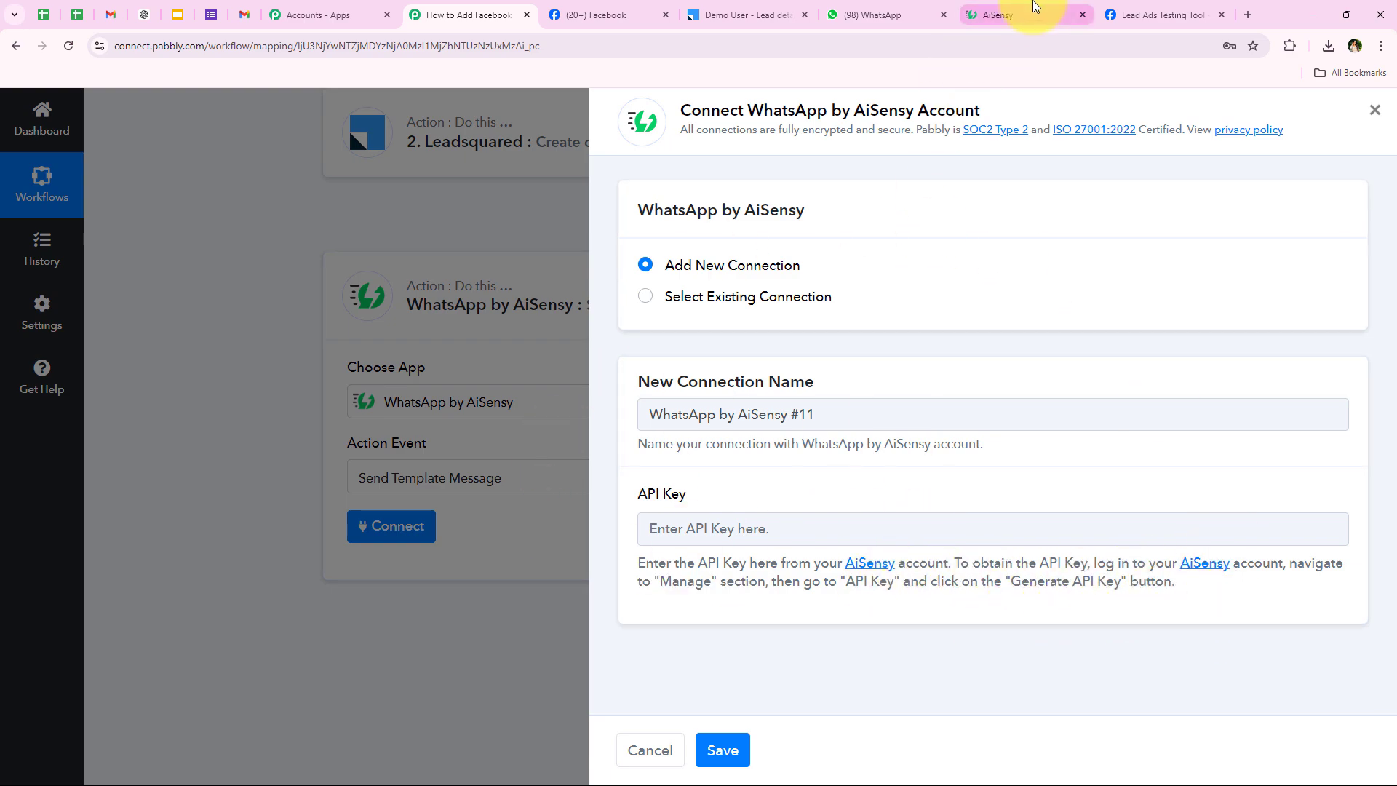
{"action": "left_click", "coordinate": [1033, 8]}
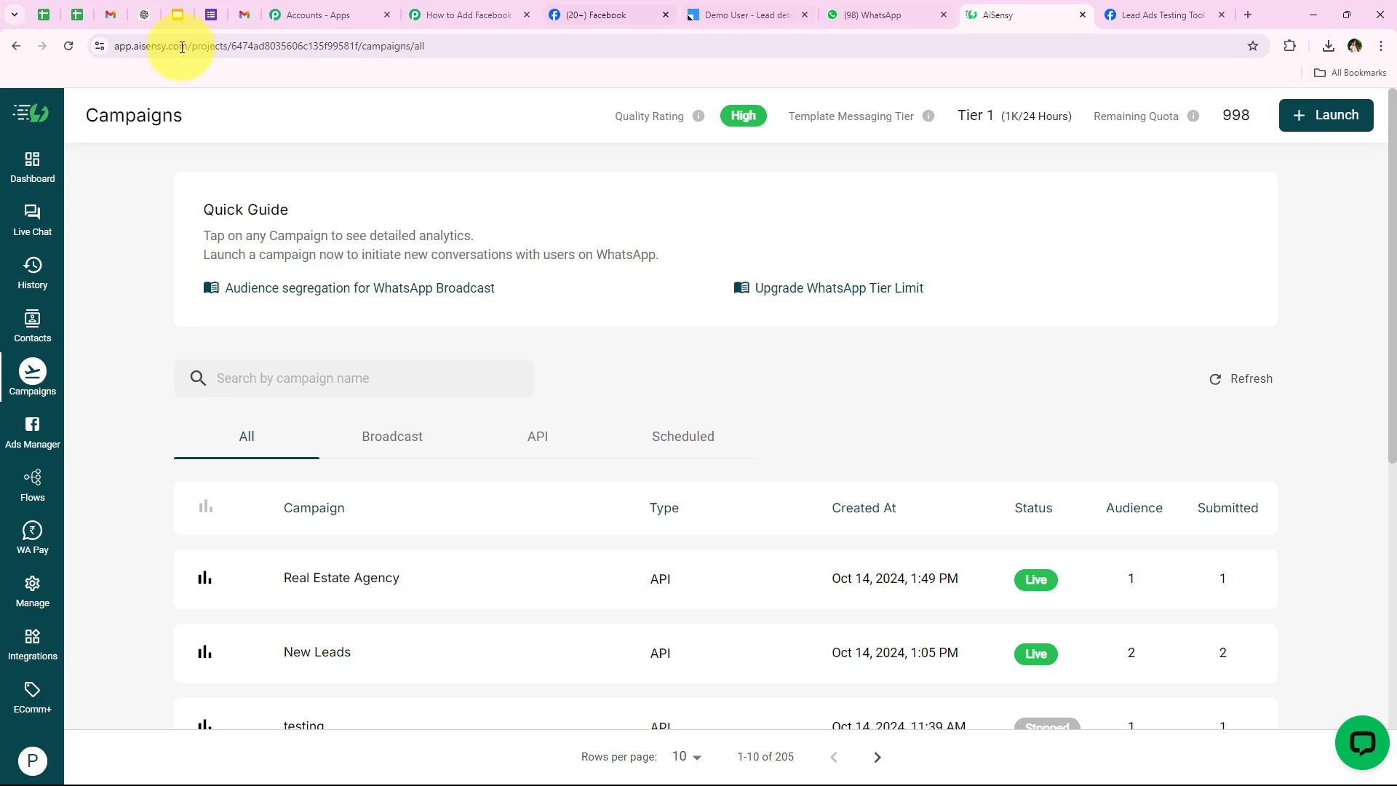
Copy AiSensy's API key from Manage > API Key, then bring up paste options in Pabbly's API Key field.
{"action": "left_click", "coordinate": [33, 596]}
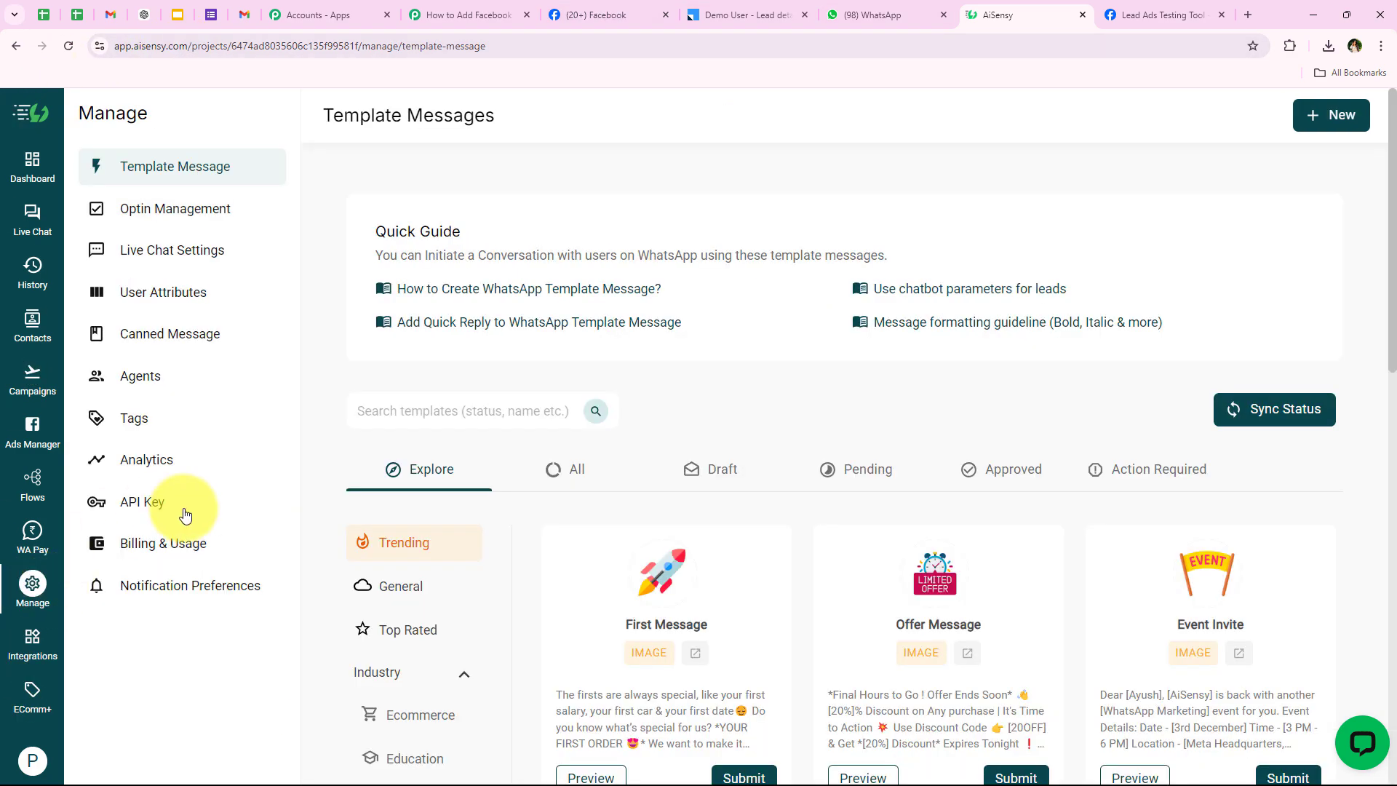
{"action": "left_click", "coordinate": [164, 515]}
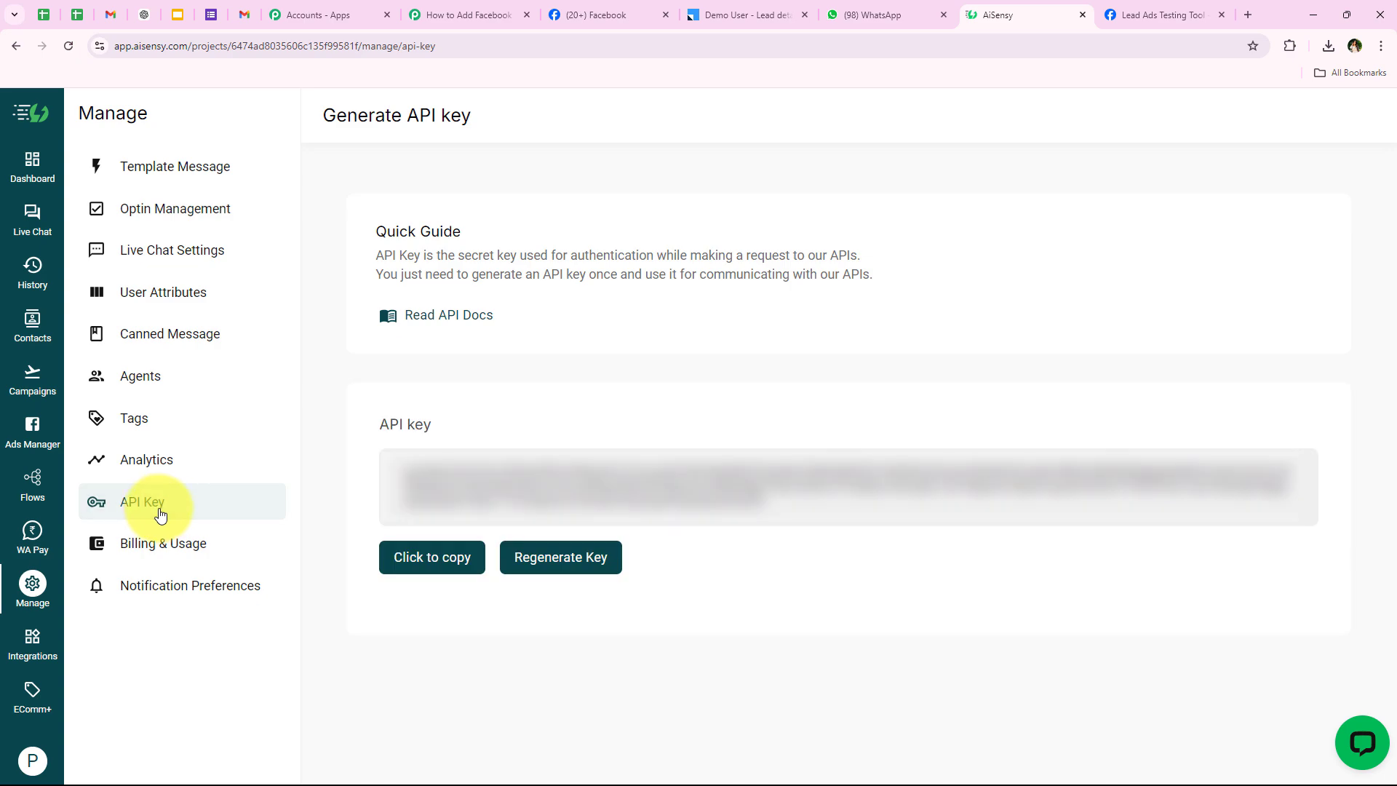
{"action": "left_click_drag", "start_coordinate": [820, 510], "coordinate": [359, 456]}
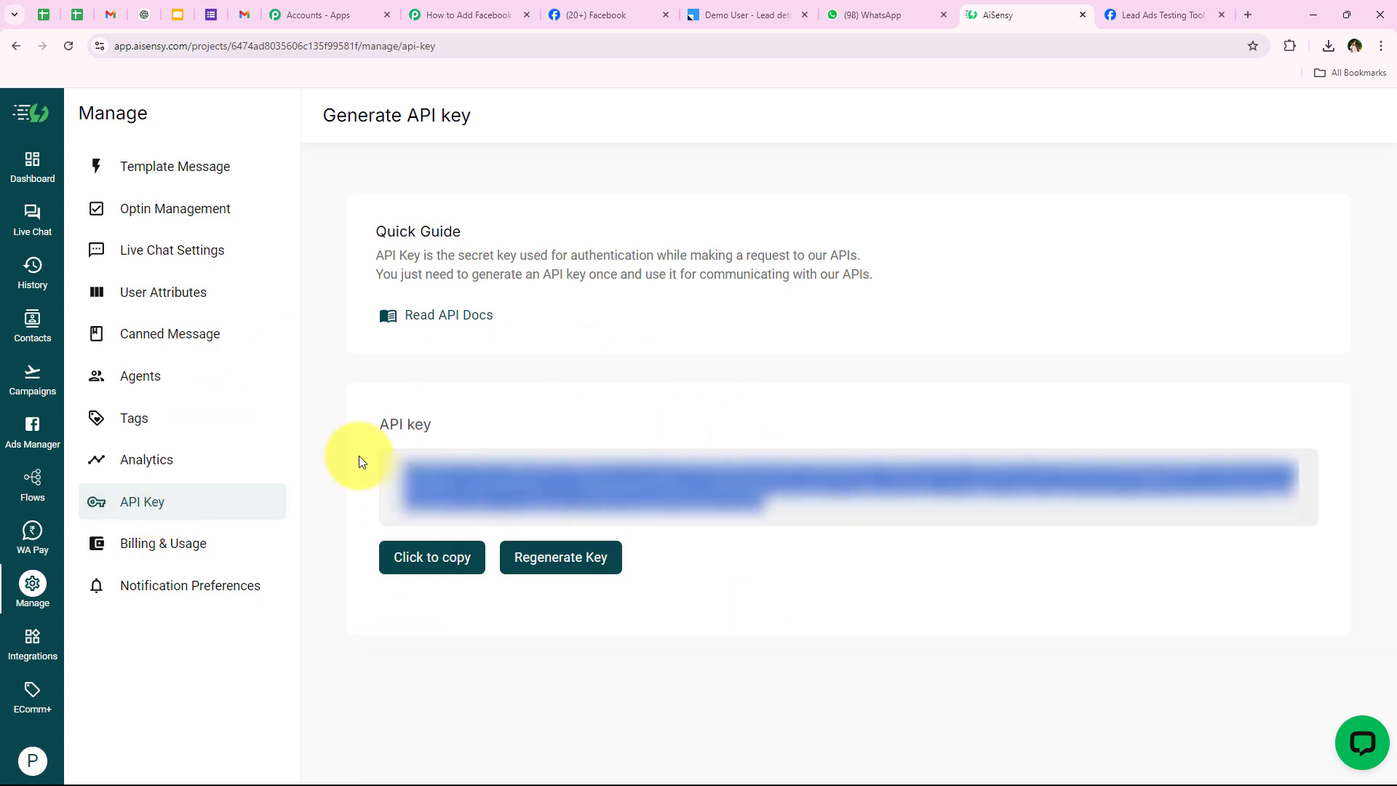
{"action": "left_click", "coordinate": [429, 557]}
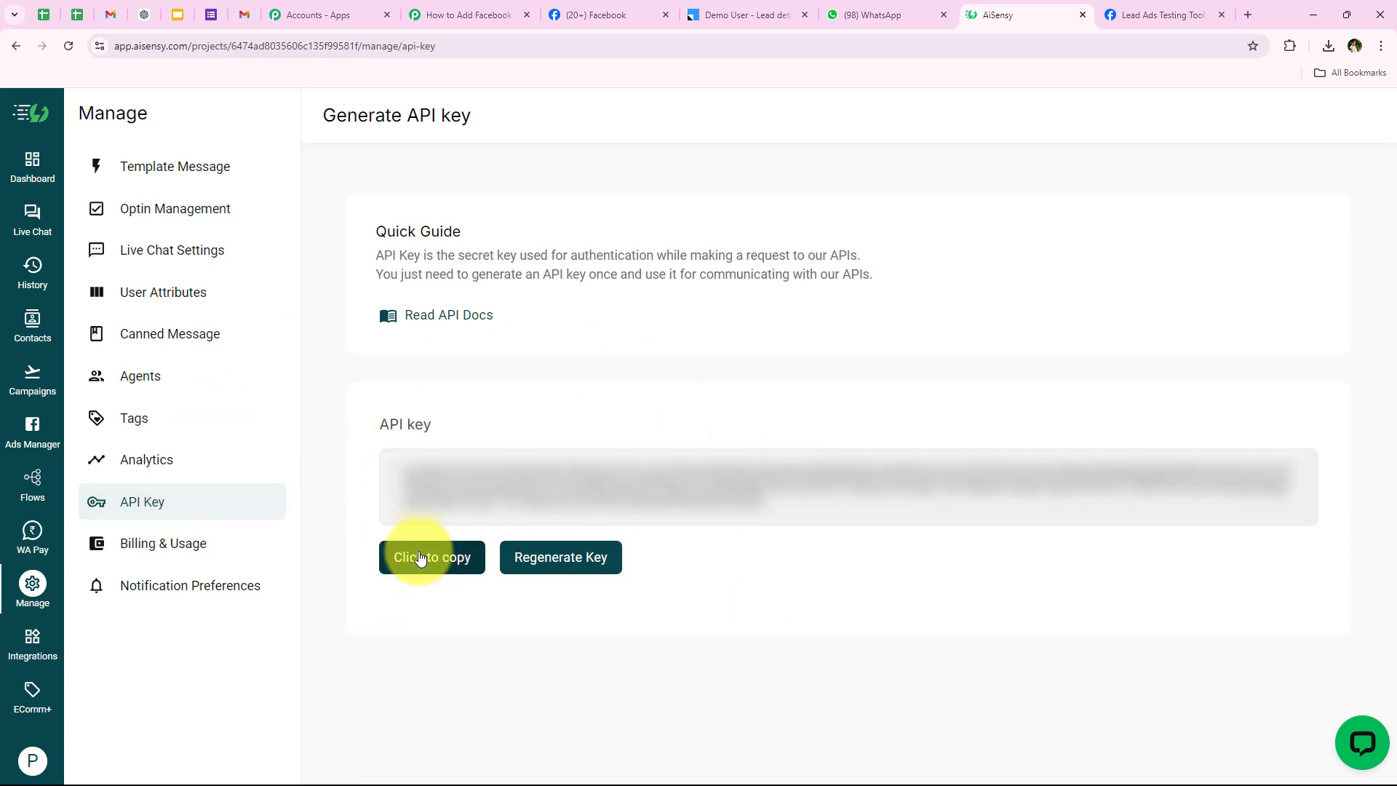
{"action": "left_click", "coordinate": [461, 13]}
{"action": "right_click", "coordinate": [691, 528]}
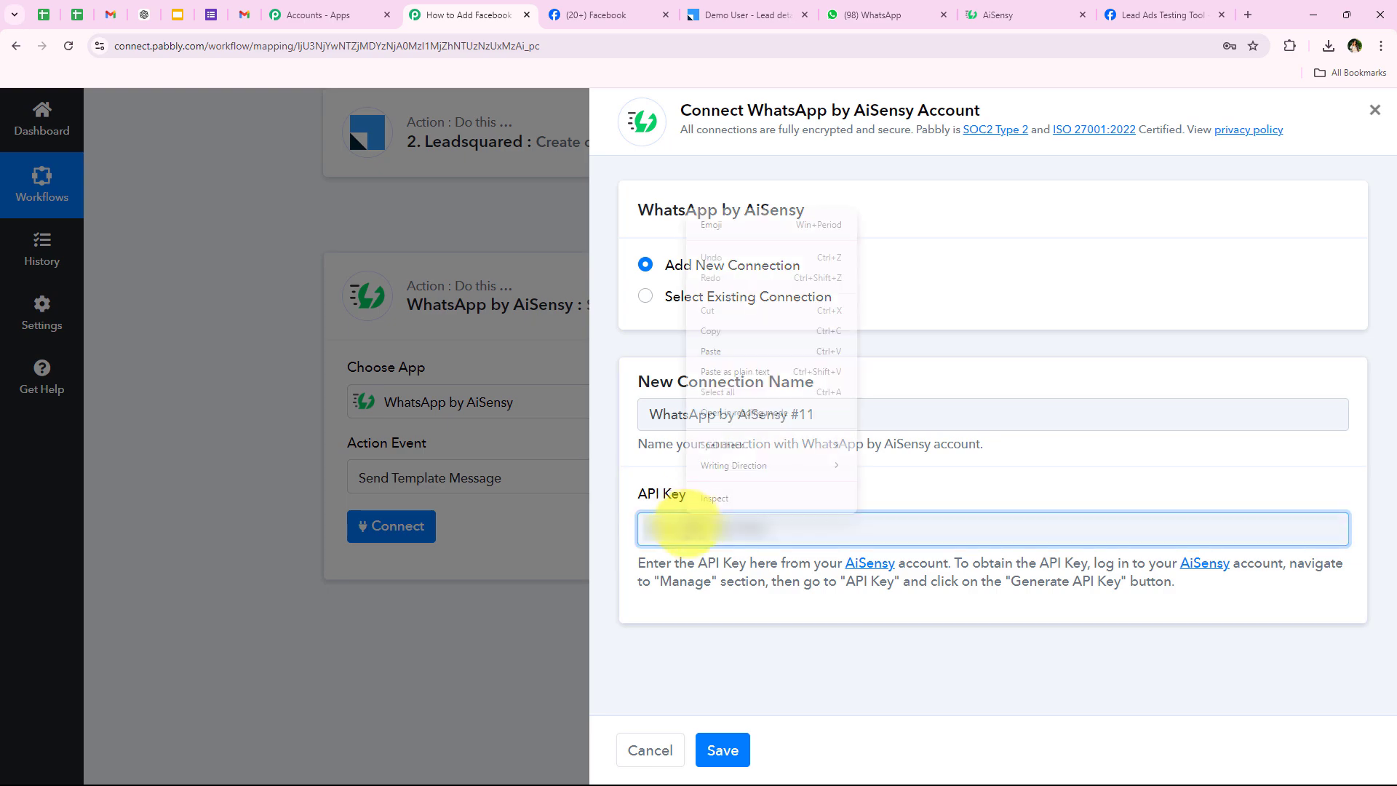
{"action": "left_click", "coordinate": [713, 346]}
{"action": "left_click", "coordinate": [806, 644]}
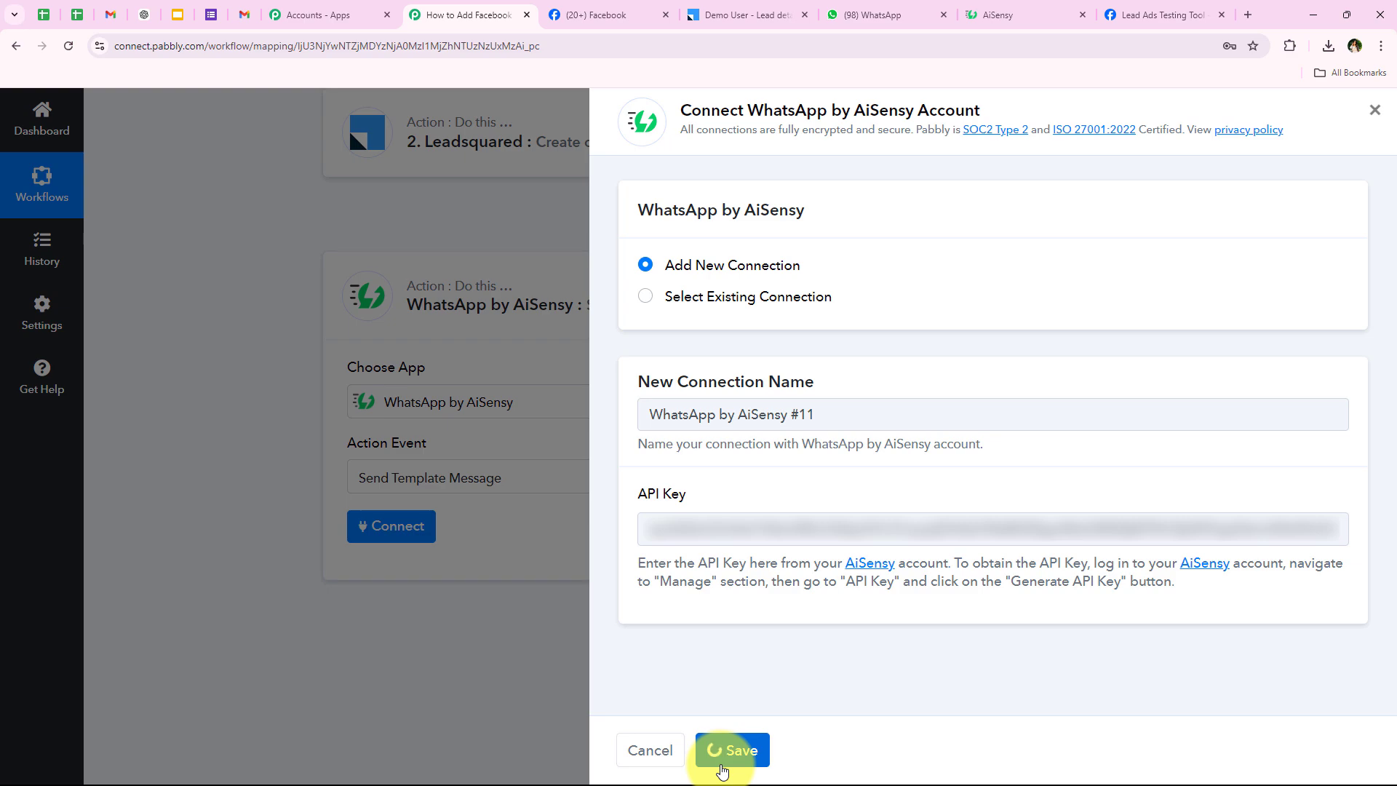
{"action": "scroll", "coordinate": [241, 614], "scroll_direction": "down", "scroll_amount": 1}
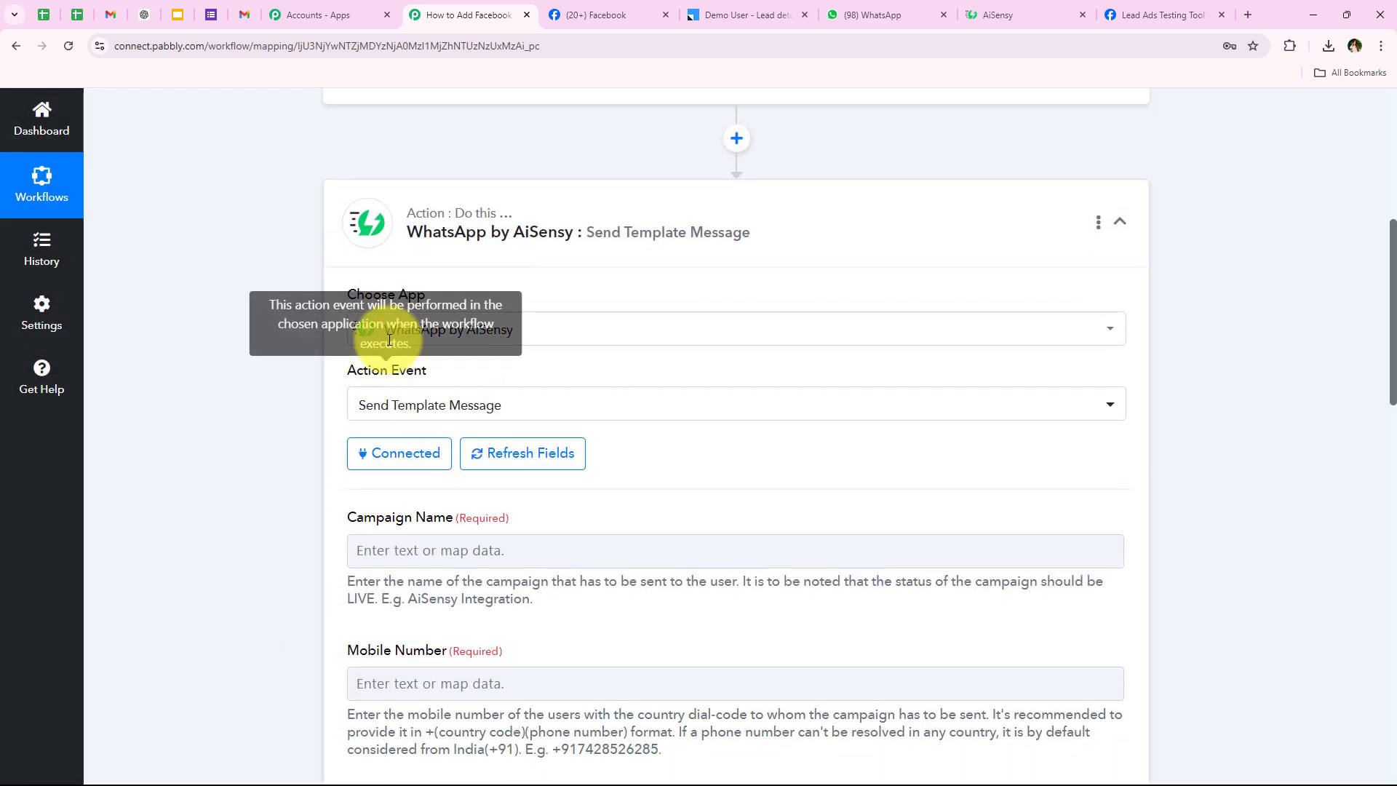
{"action": "scroll", "coordinate": [247, 608], "scroll_direction": "down", "scroll_amount": 1}
{"action": "scroll", "coordinate": [247, 609], "scroll_direction": "down", "scroll_amount": 1}
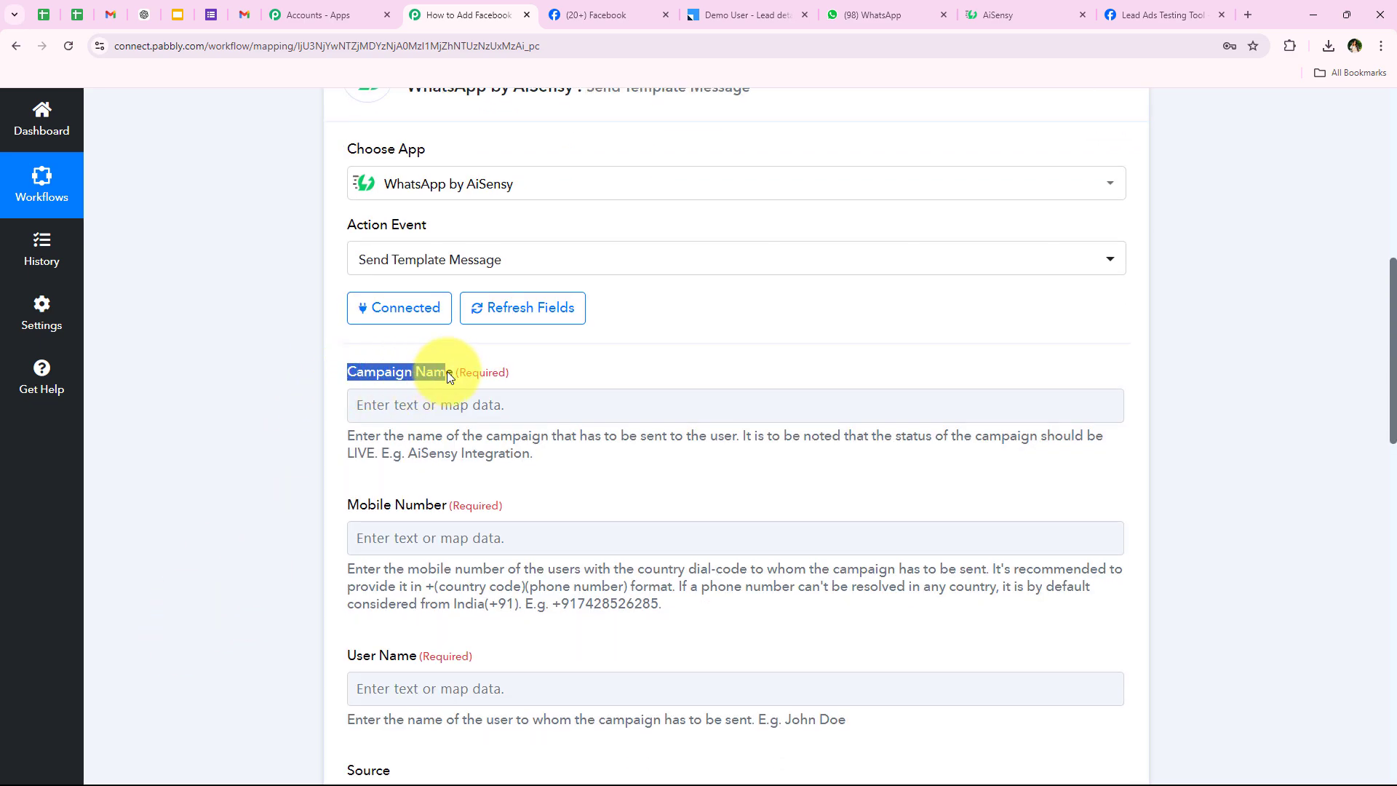
{"action": "left_click", "coordinate": [224, 485]}
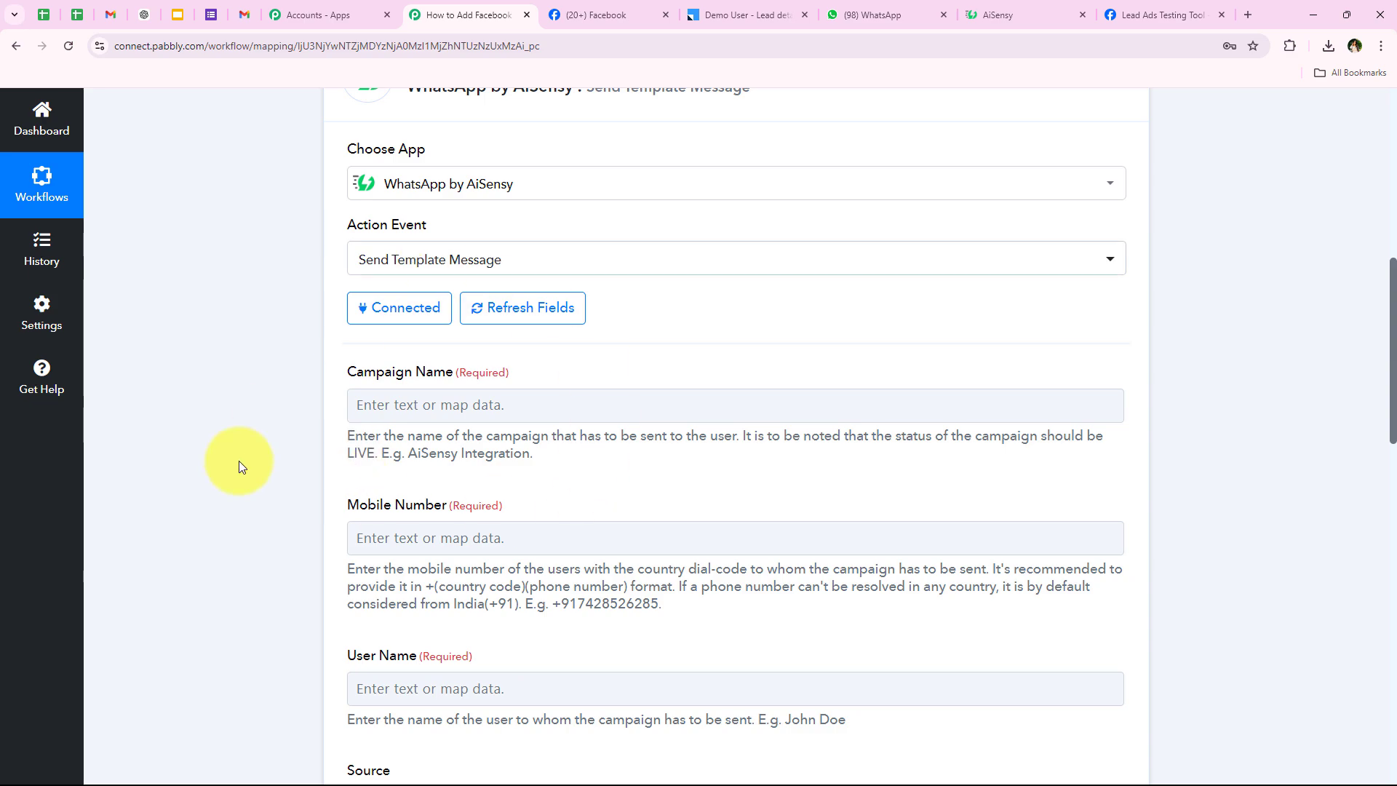
{"action": "scroll", "coordinate": [312, 498], "scroll_direction": "down", "scroll_amount": 1}
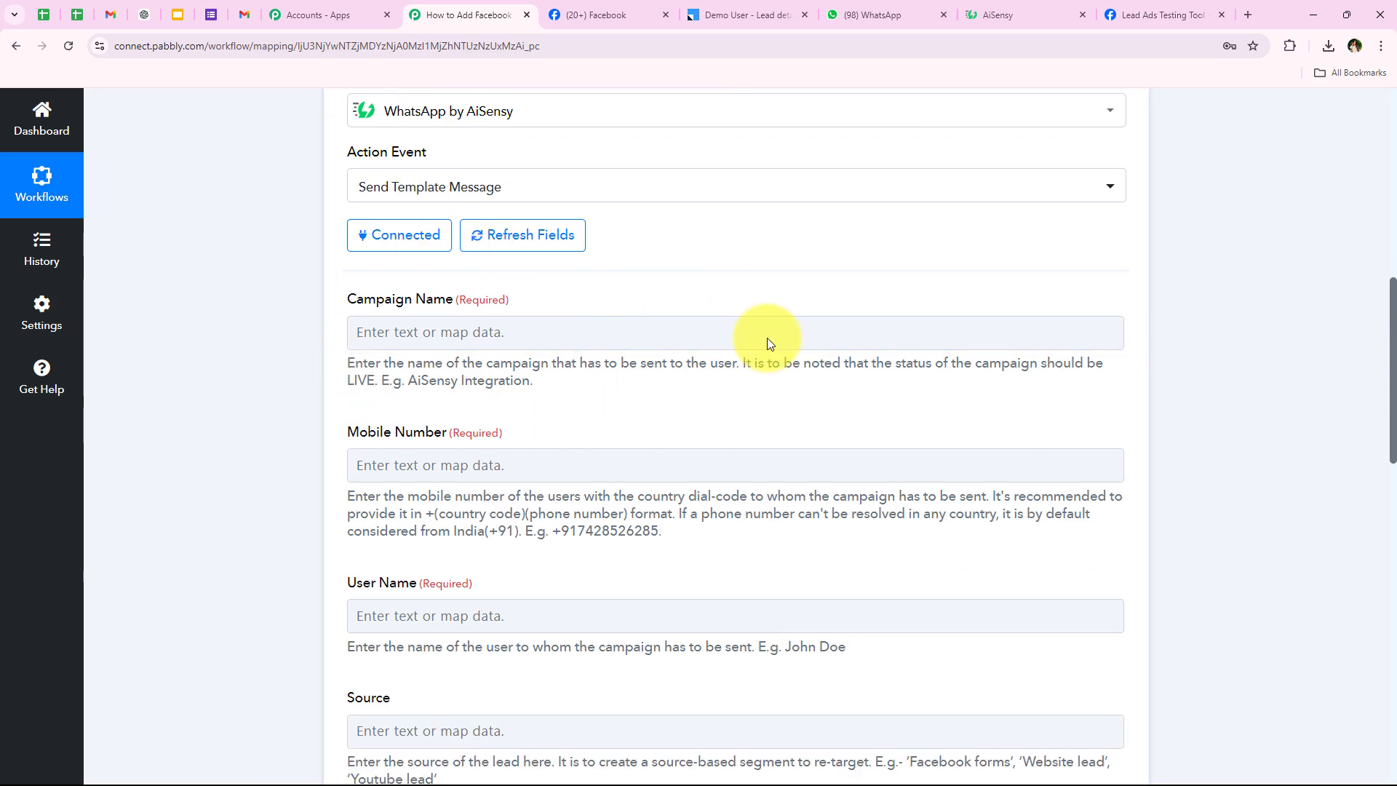
Open Manage > Template Message in AiSensy and browse the full list of approved templates.
{"action": "left_click", "coordinate": [996, 7]}
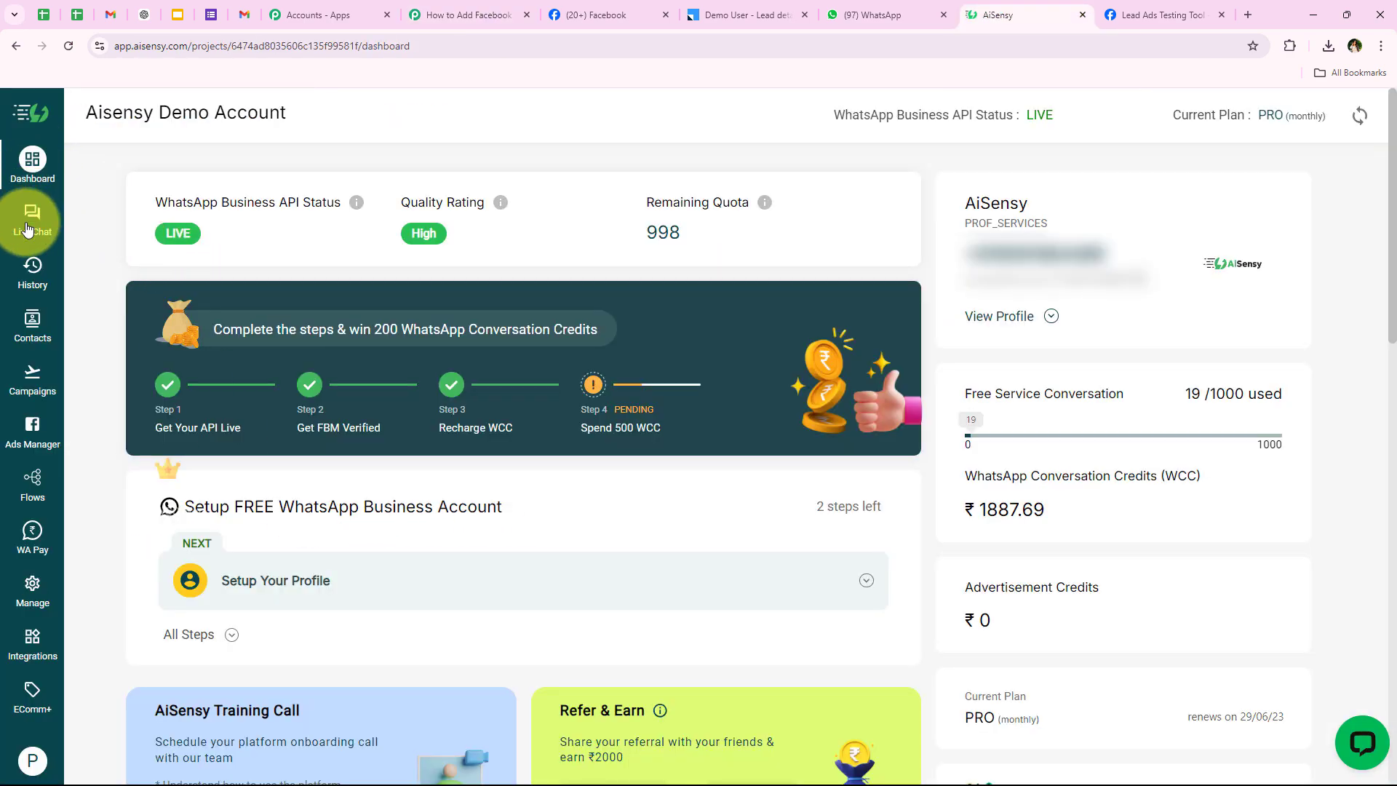
{"action": "left_click", "coordinate": [24, 604]}
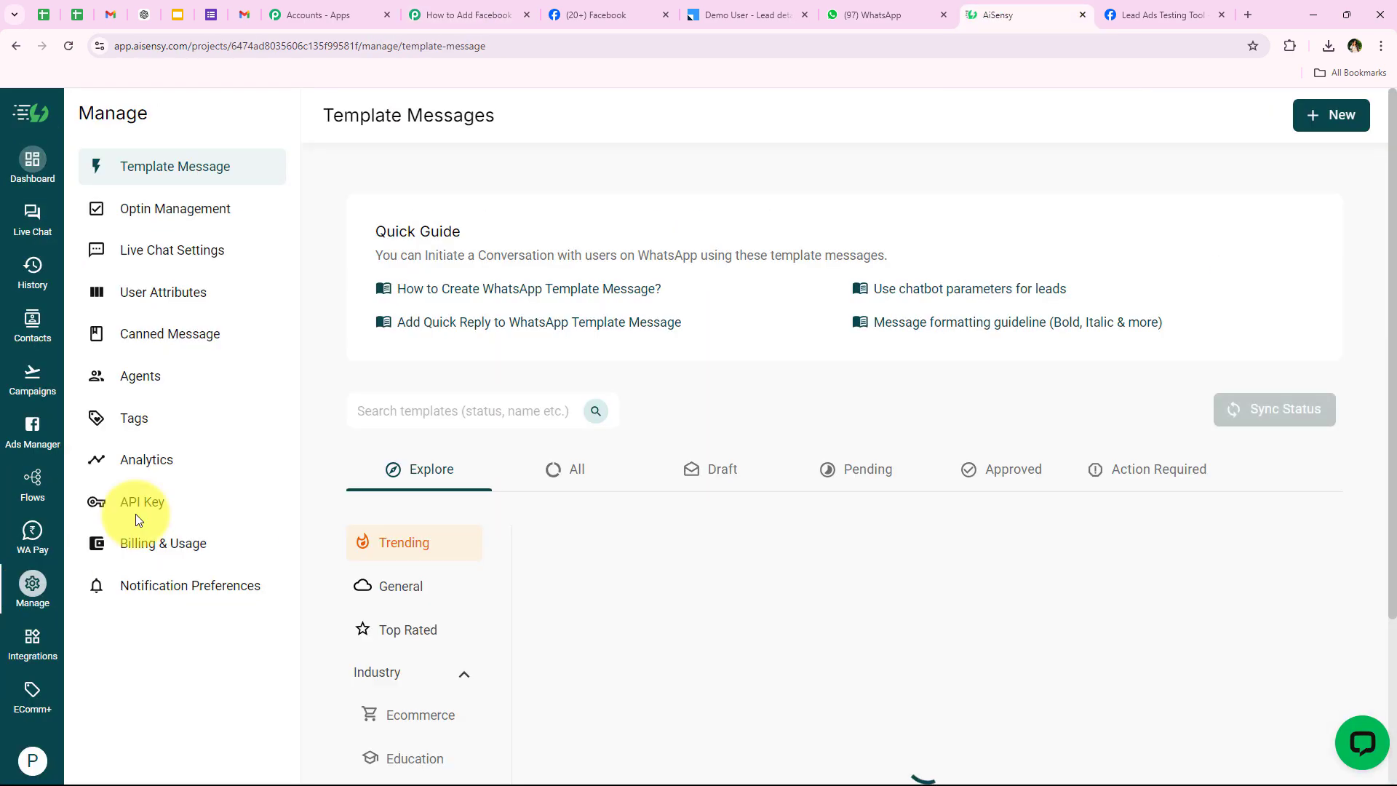
{"action": "left_click", "coordinate": [578, 473]}
{"action": "scroll", "coordinate": [751, 282], "scroll_direction": "down", "scroll_amount": 3}
{"action": "scroll", "coordinate": [536, 296], "scroll_direction": "down", "scroll_amount": 2}
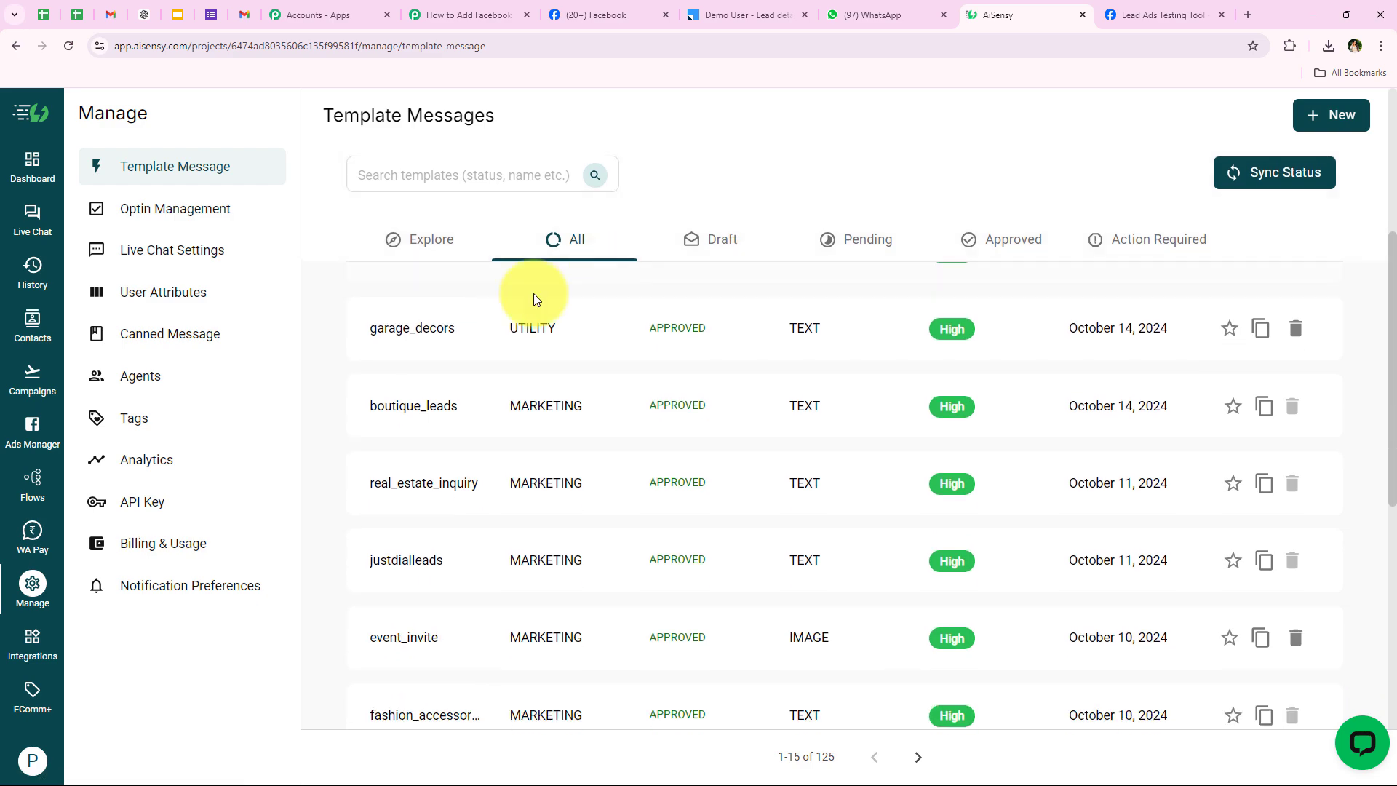
{"action": "scroll", "coordinate": [415, 421], "scroll_direction": "up", "scroll_amount": 2}
{"action": "scroll", "coordinate": [555, 523], "scroll_direction": "down", "scroll_amount": 1}
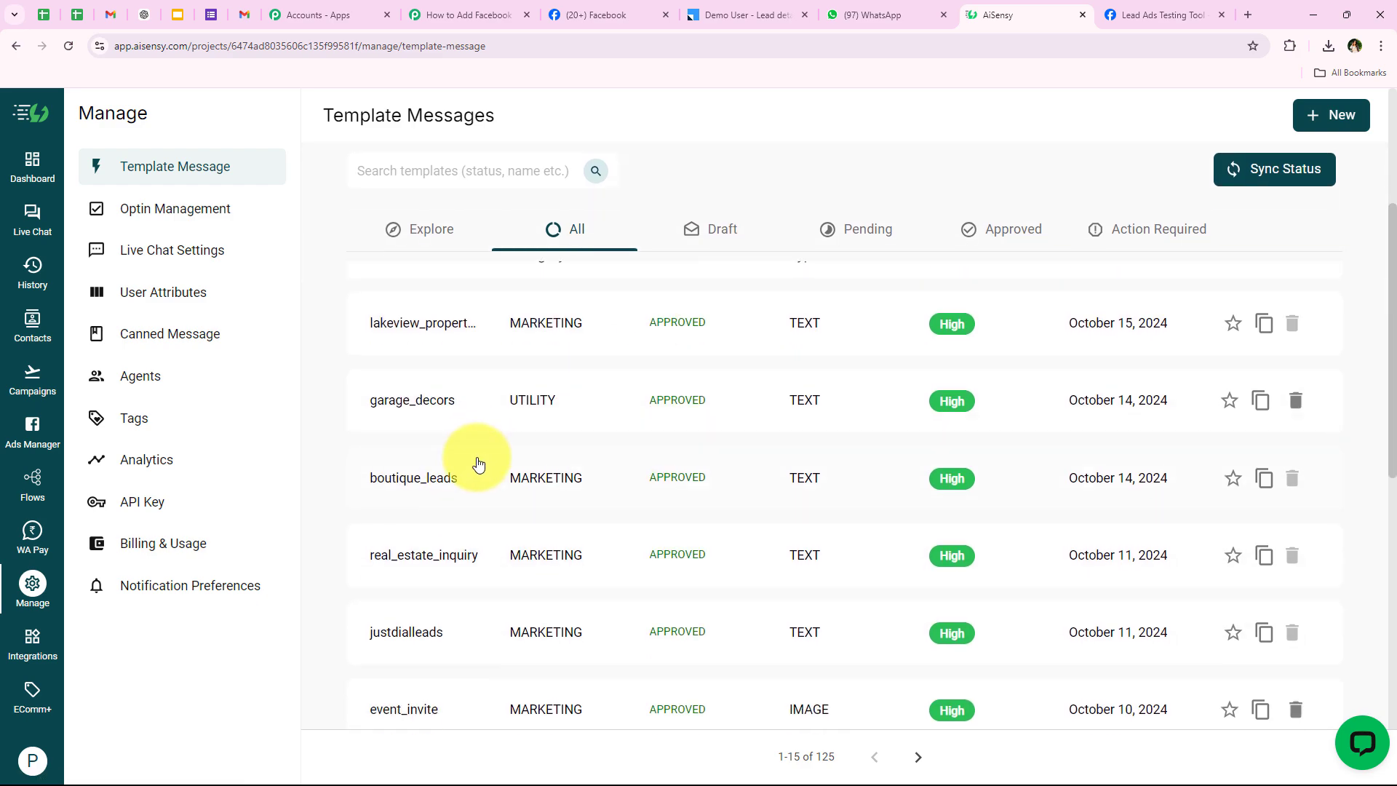
{"action": "scroll", "coordinate": [475, 463], "scroll_direction": "down", "scroll_amount": 1}
{"action": "scroll", "coordinate": [466, 484], "scroll_direction": "up", "scroll_amount": 1}
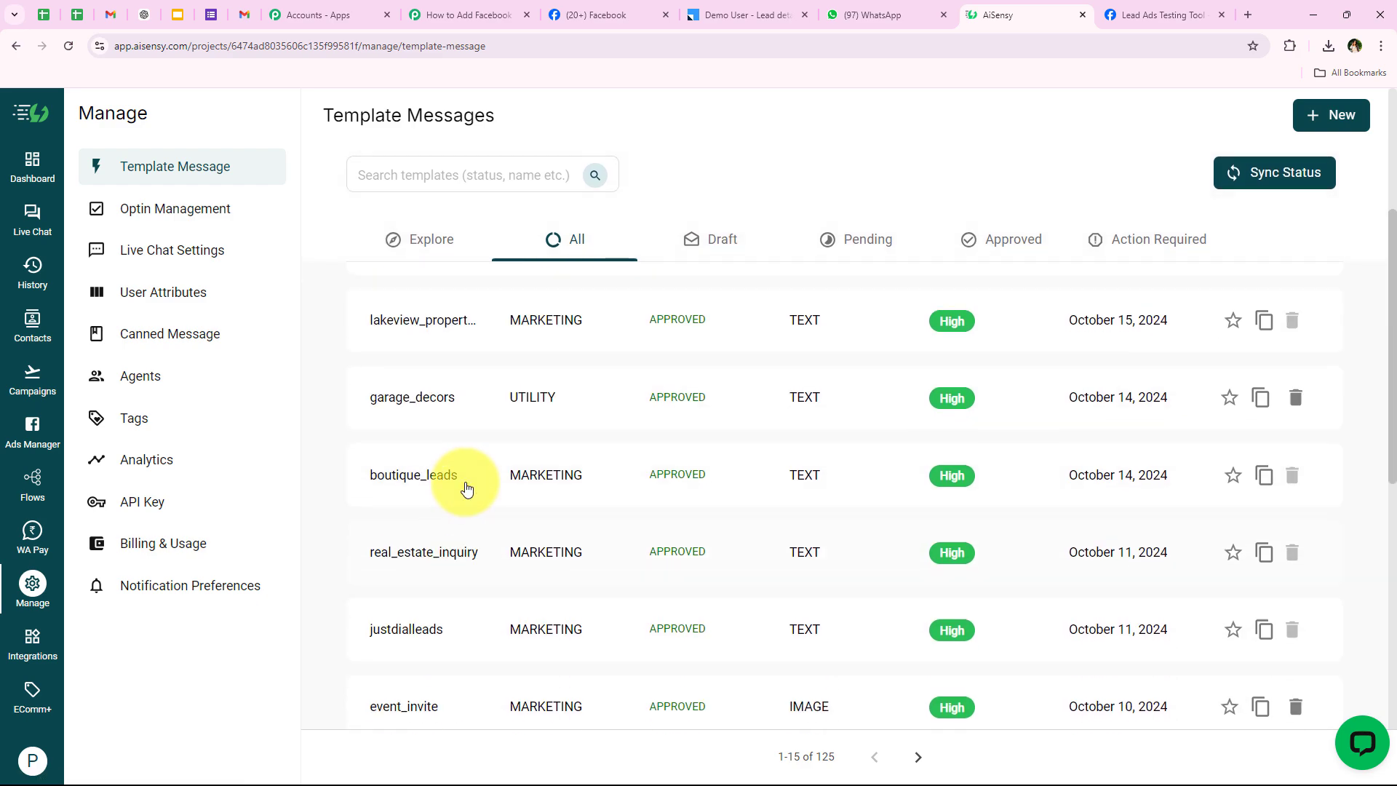
Start a new template message, then discard it and return to the template list.
{"action": "left_click", "coordinate": [1304, 132]}
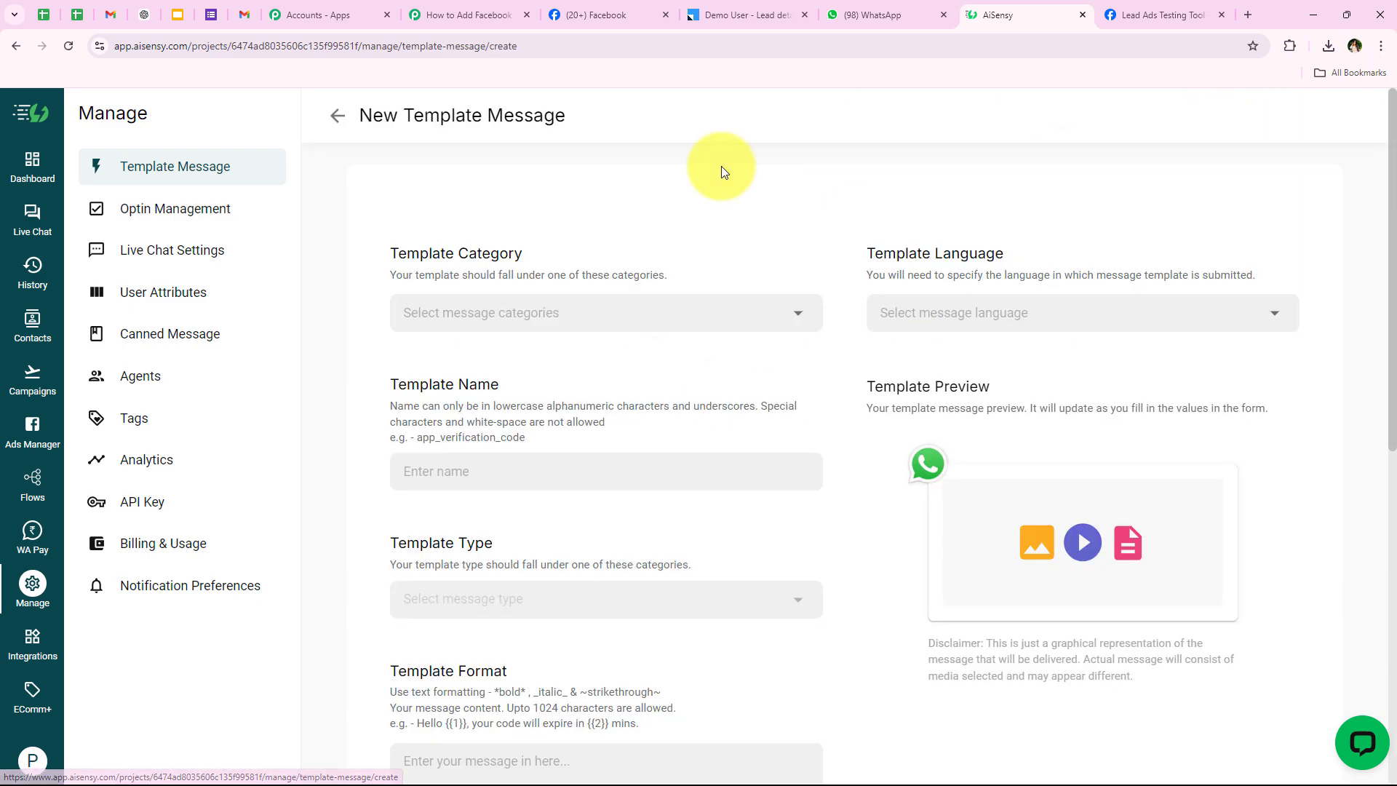
{"action": "left_click", "coordinate": [331, 125]}
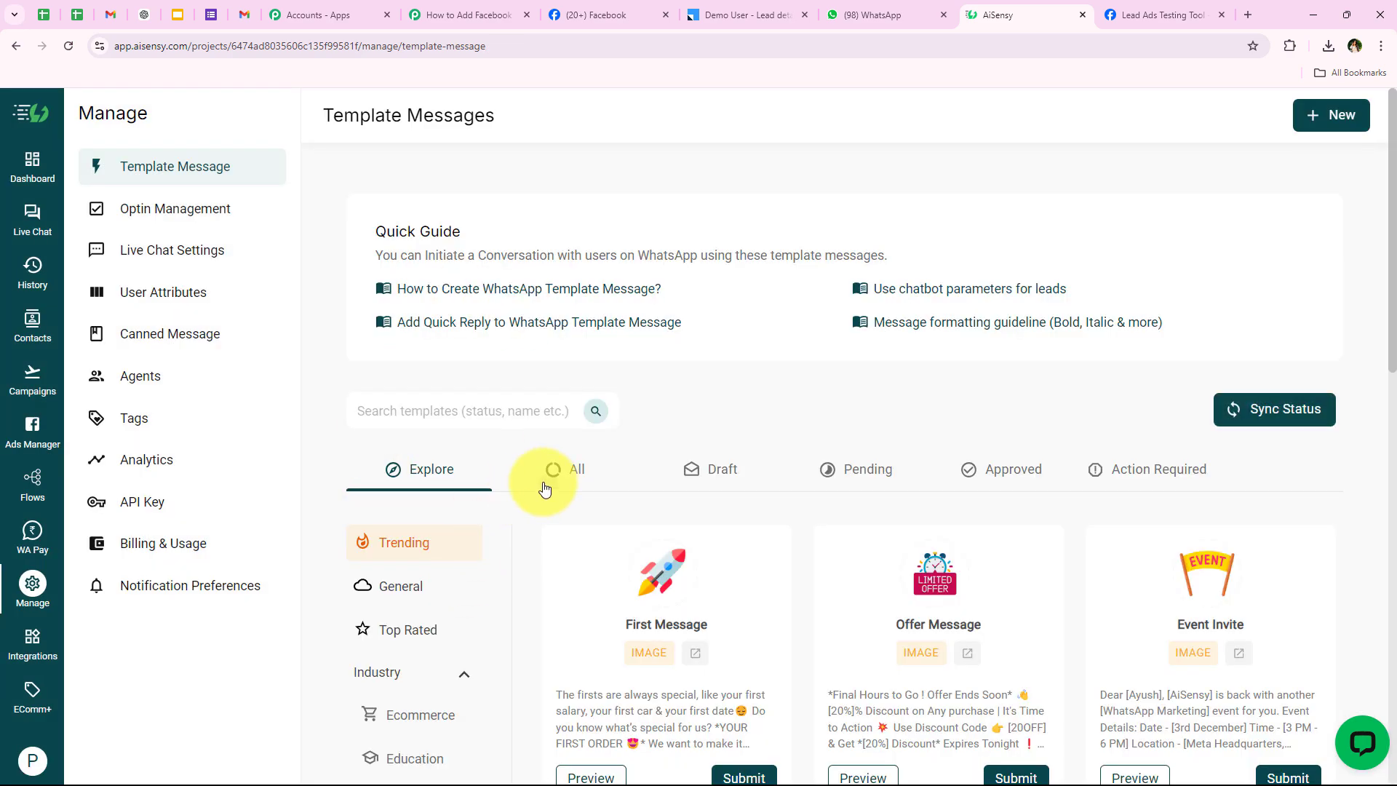
{"action": "left_click", "coordinate": [553, 471]}
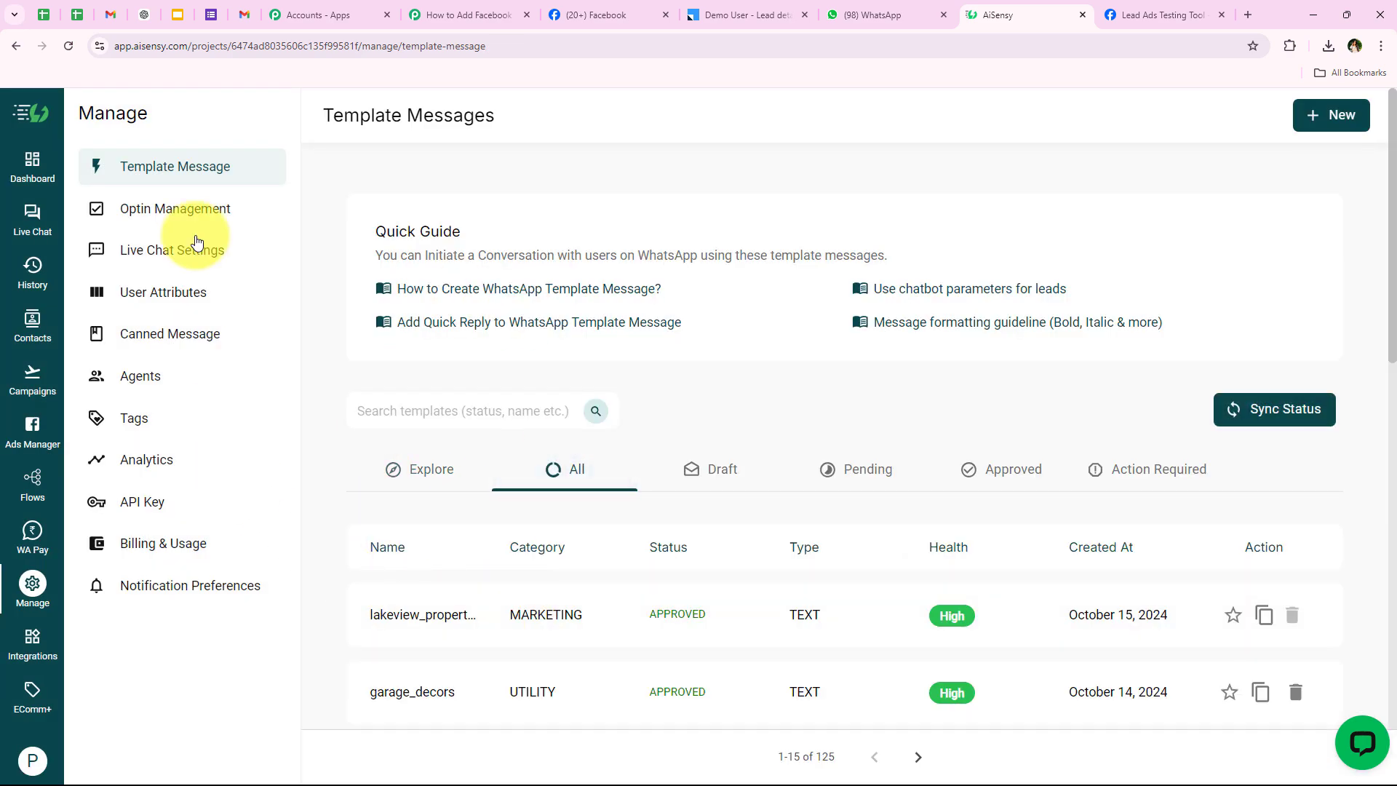
Preview launching a new API campaign and its template list, then return to Campaigns.
{"action": "left_click", "coordinate": [33, 384]}
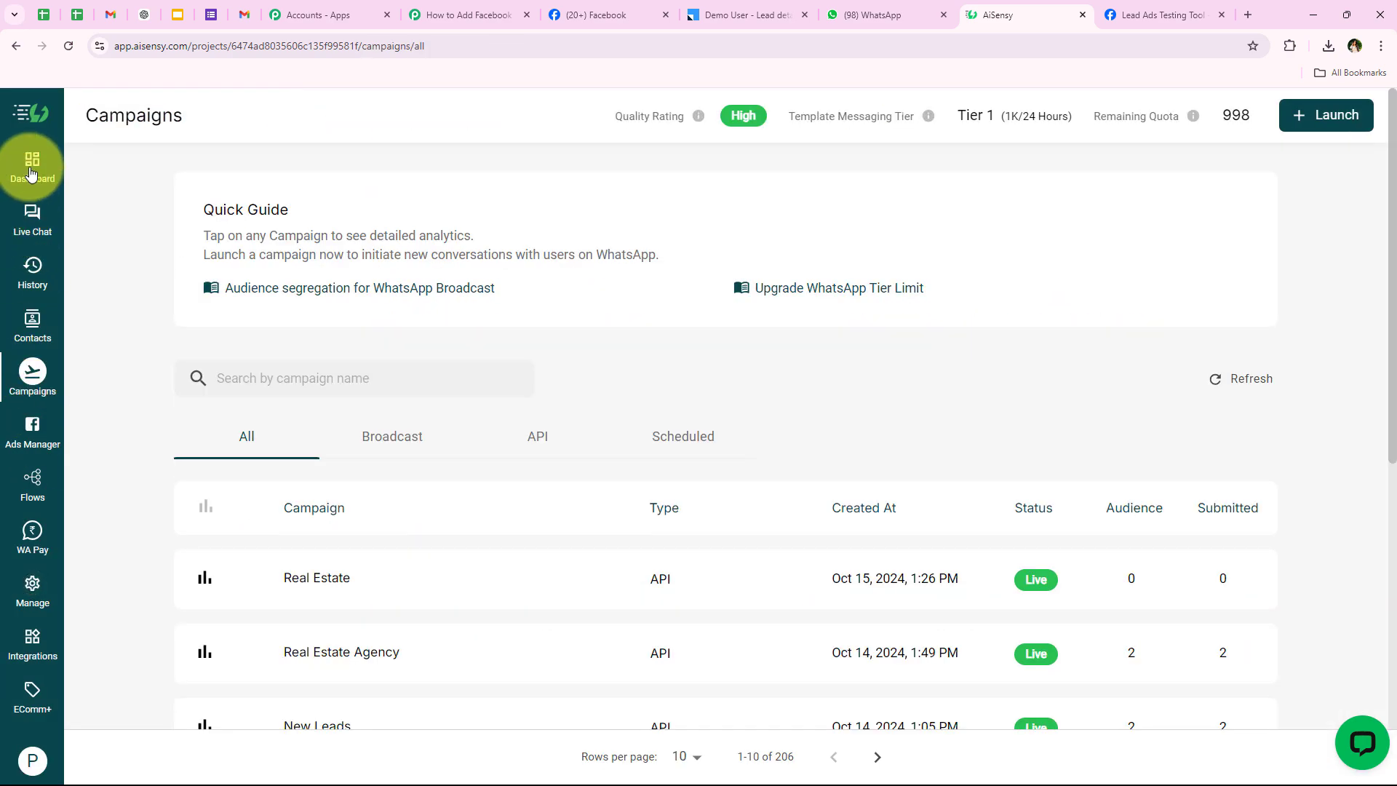
{"action": "scroll", "coordinate": [446, 459], "scroll_direction": "down", "scroll_amount": 3}
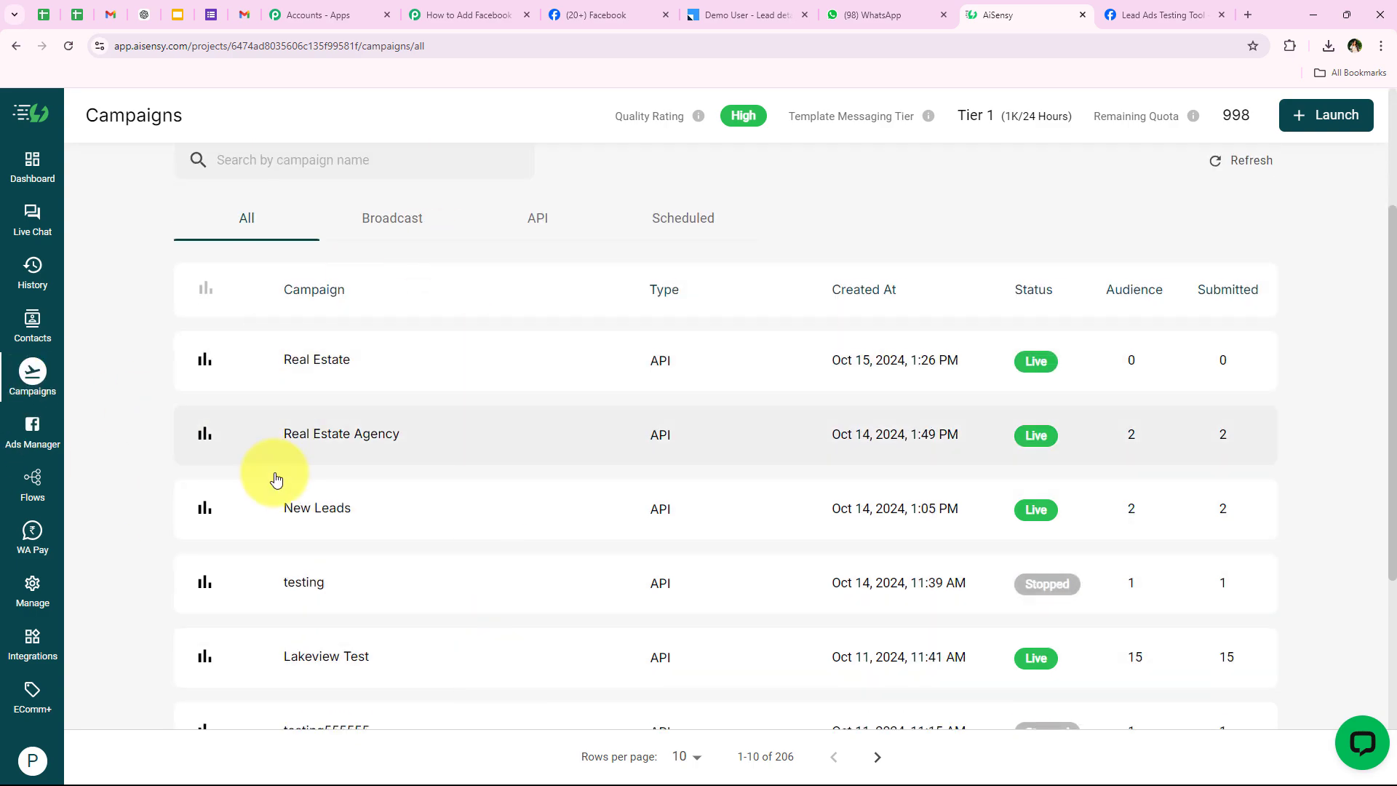
{"action": "scroll", "coordinate": [274, 477], "scroll_direction": "up", "scroll_amount": 2}
{"action": "scroll", "coordinate": [189, 503], "scroll_direction": "up", "scroll_amount": 2}
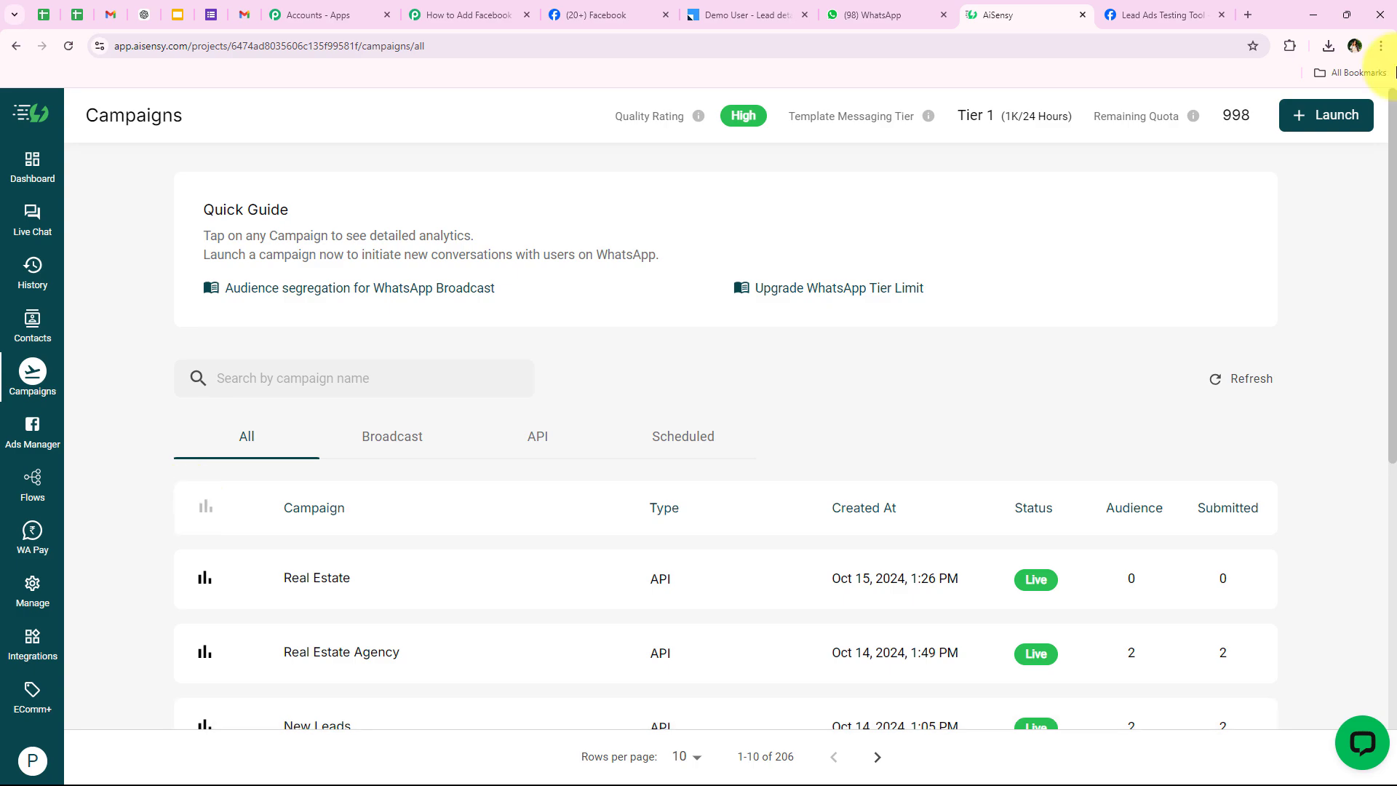
{"action": "left_click", "coordinate": [1311, 110]}
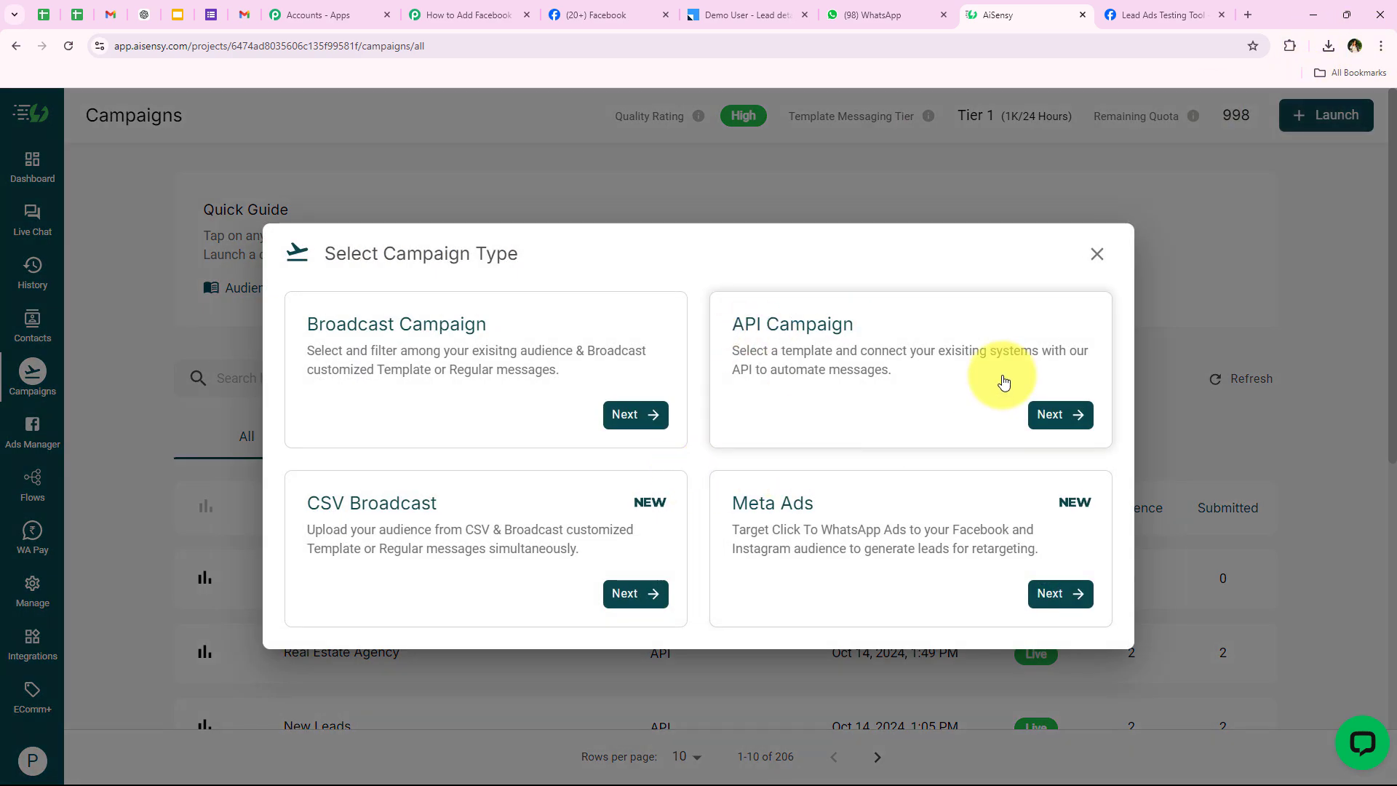
{"action": "left_click", "coordinate": [1050, 414]}
{"action": "triple_click", "coordinate": [163, 421]}
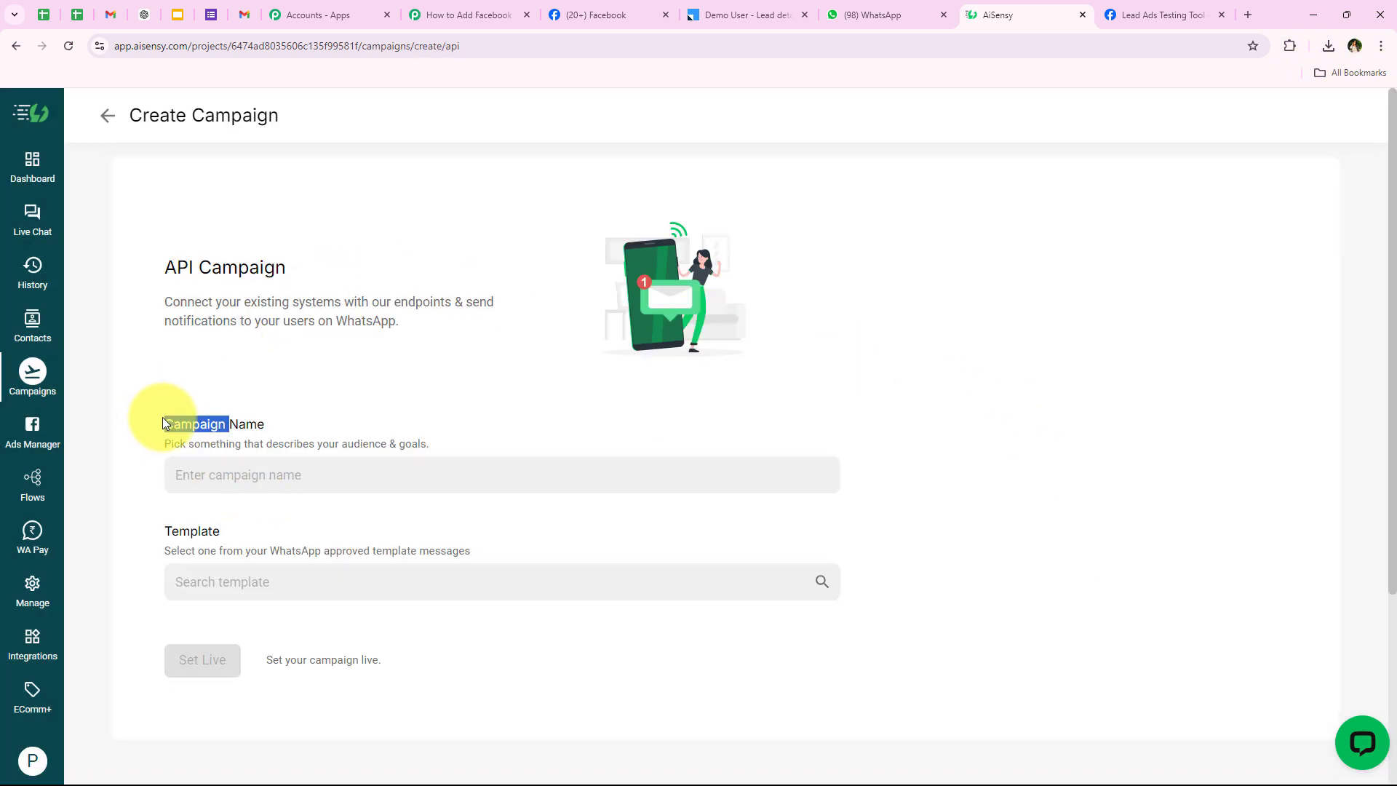
{"action": "left_click", "coordinate": [259, 592]}
{"action": "left_click", "coordinate": [334, 620]}
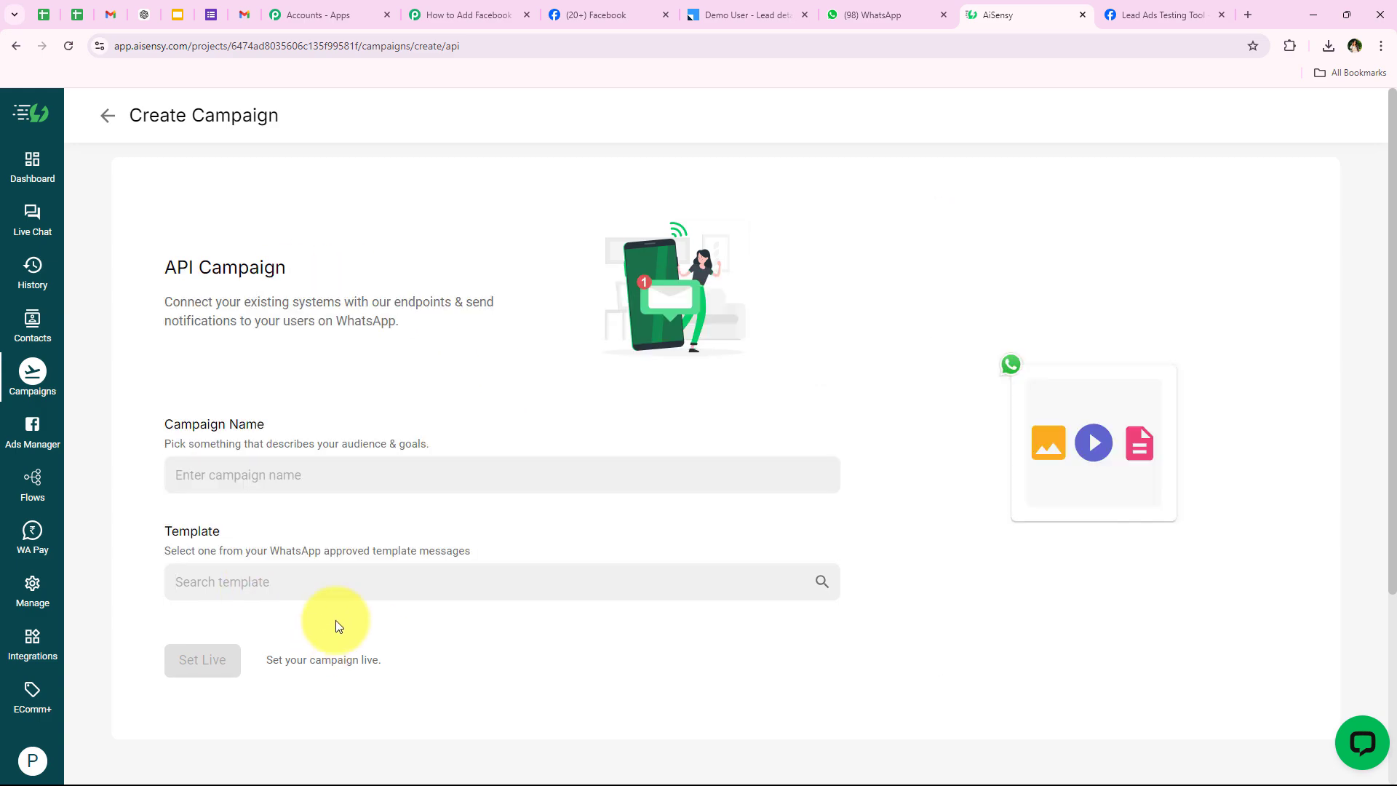
{"action": "left_click", "coordinate": [59, 380]}
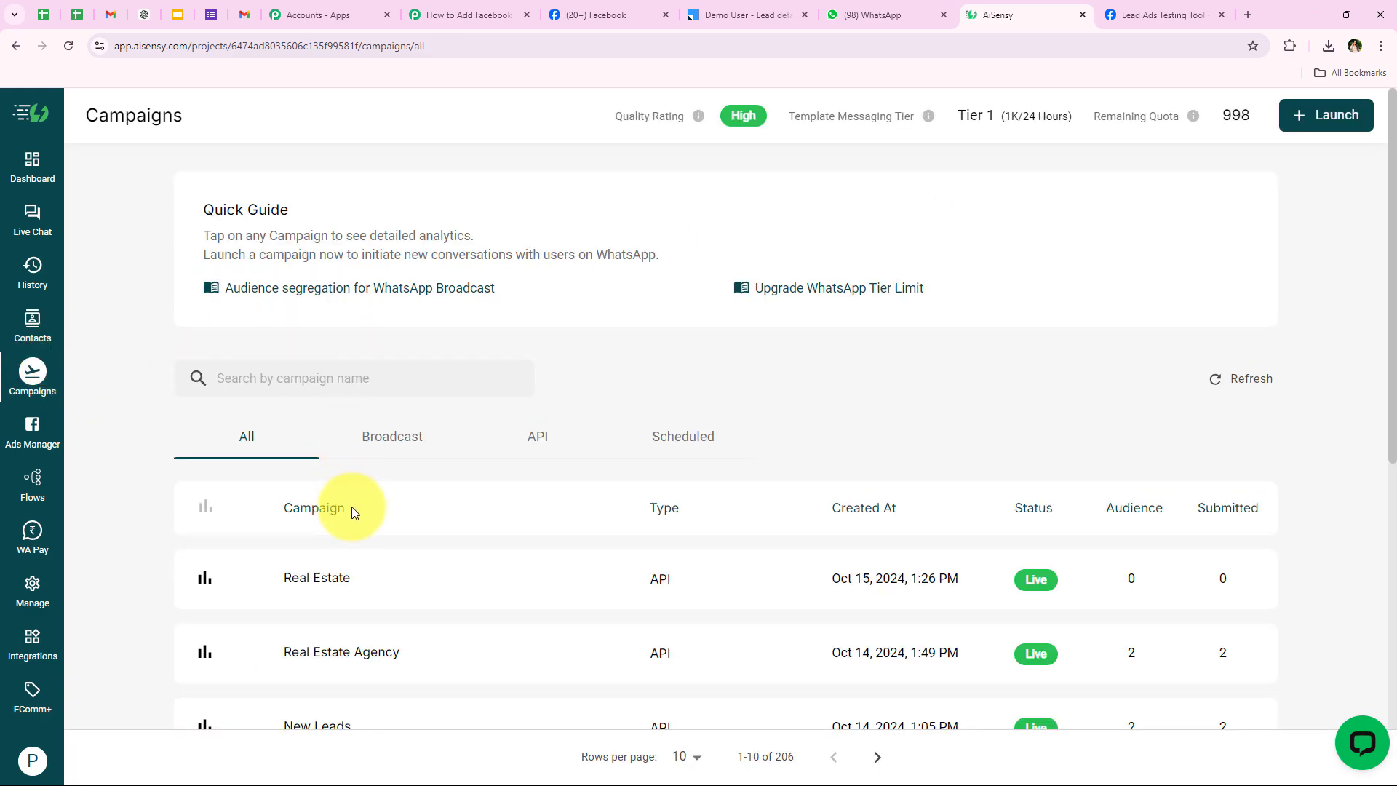
Open the Real Estate API campaign's details and select its name, Real Estate.
{"action": "left_click", "coordinate": [327, 577]}
{"action": "scroll", "coordinate": [185, 411], "scroll_direction": "down", "scroll_amount": 5}
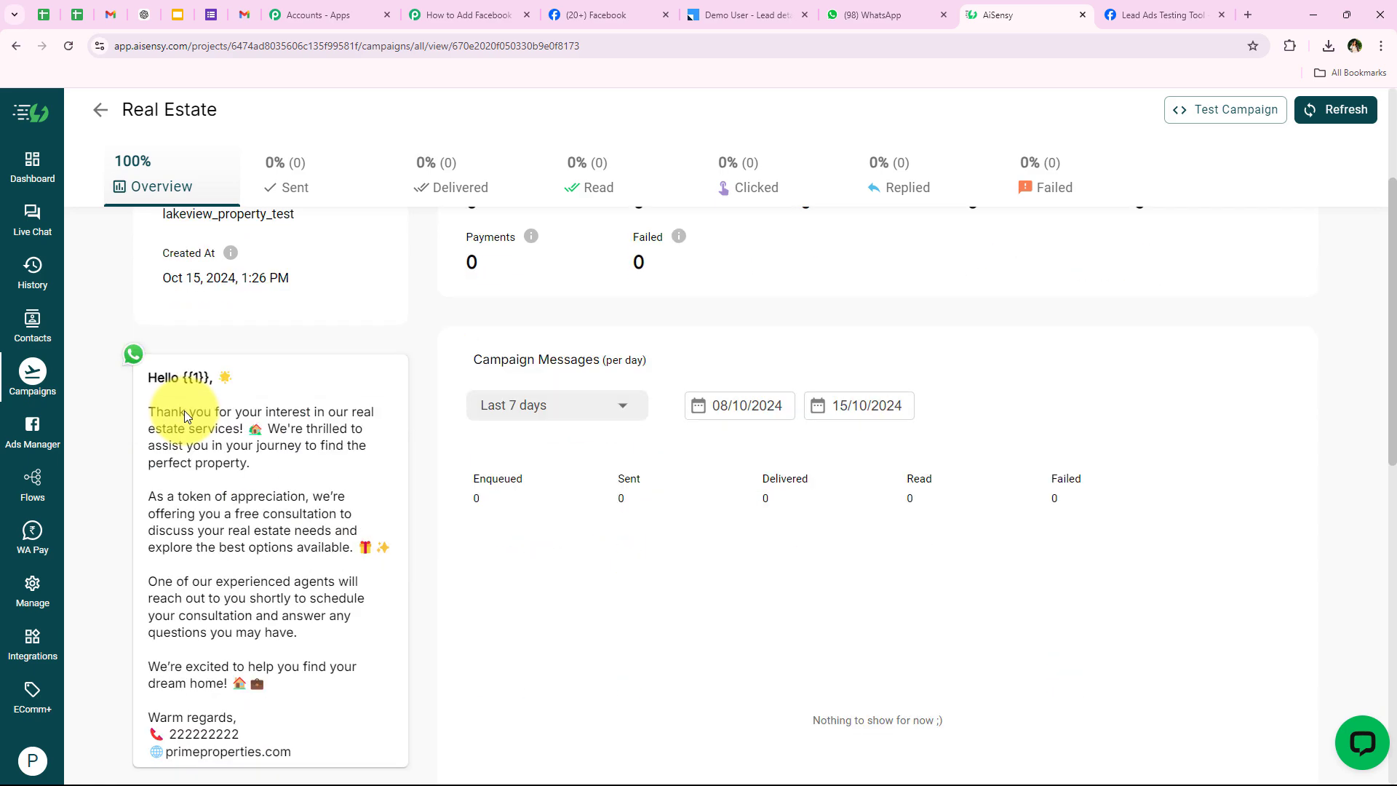
{"action": "scroll", "coordinate": [502, 598], "scroll_direction": "up", "scroll_amount": 2}
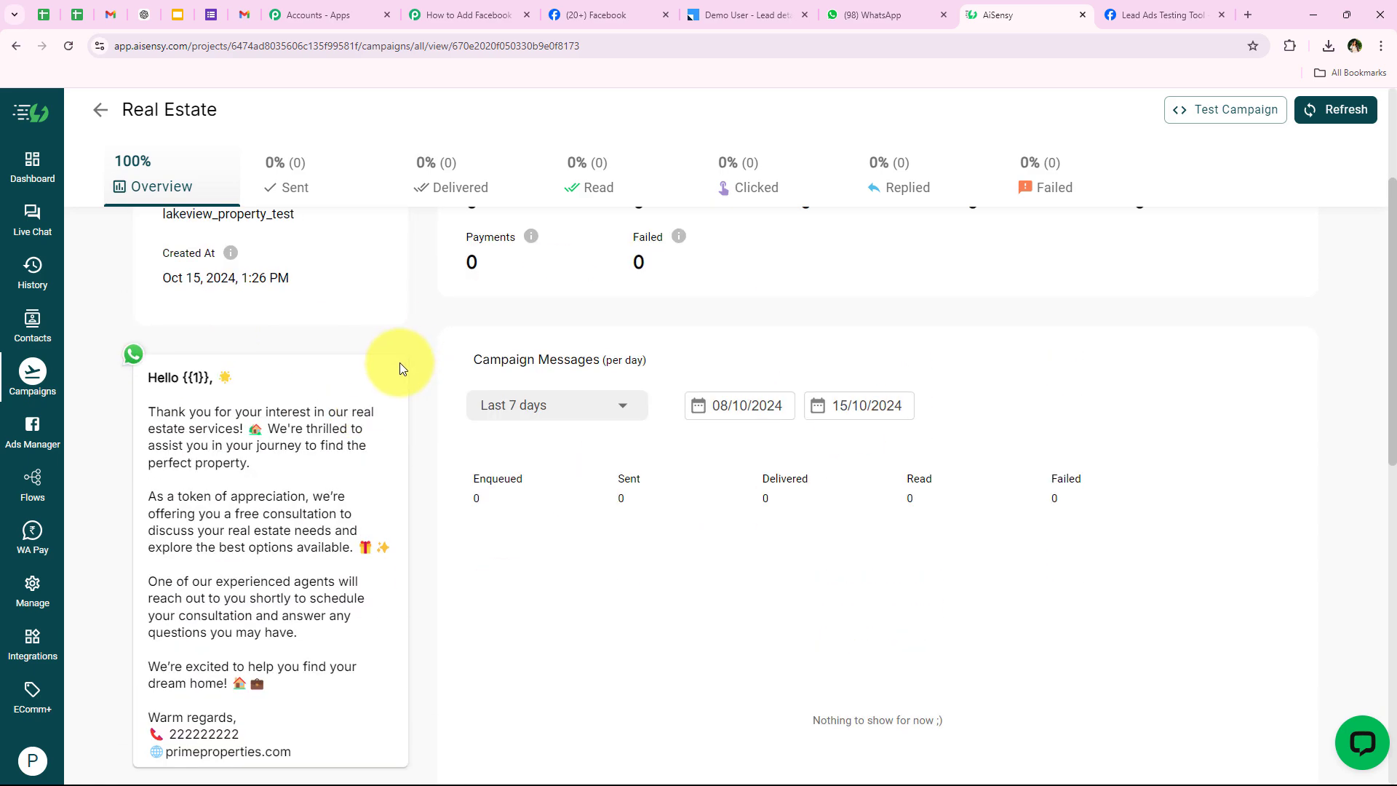
{"action": "scroll", "coordinate": [399, 367], "scroll_direction": "down", "scroll_amount": 2}
{"action": "left_click_drag", "start_coordinate": [247, 109], "coordinate": [102, 109]}
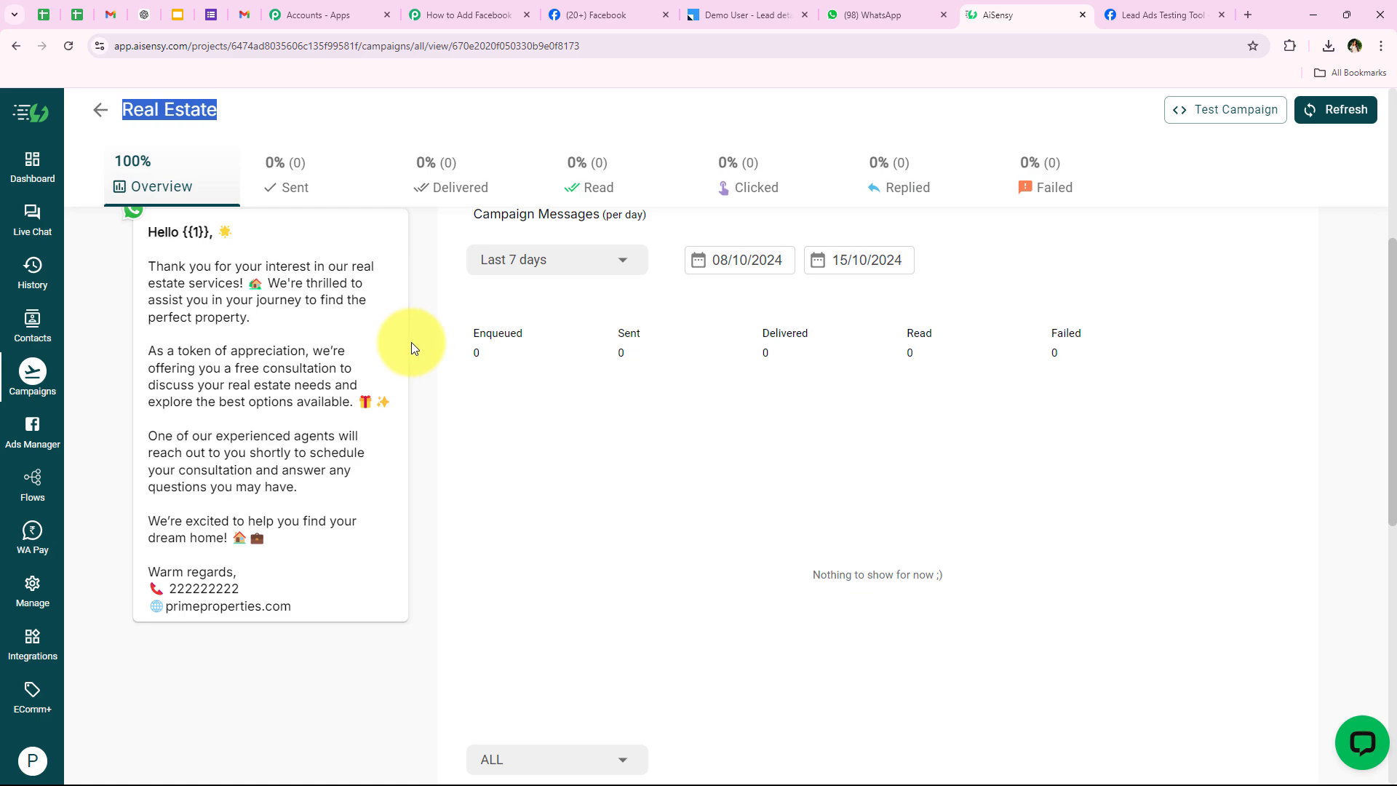
Set the AiSensy step's Campaign Name to 'Real Estate' in Pabbly Connect.
{"action": "left_click", "coordinate": [480, 15]}
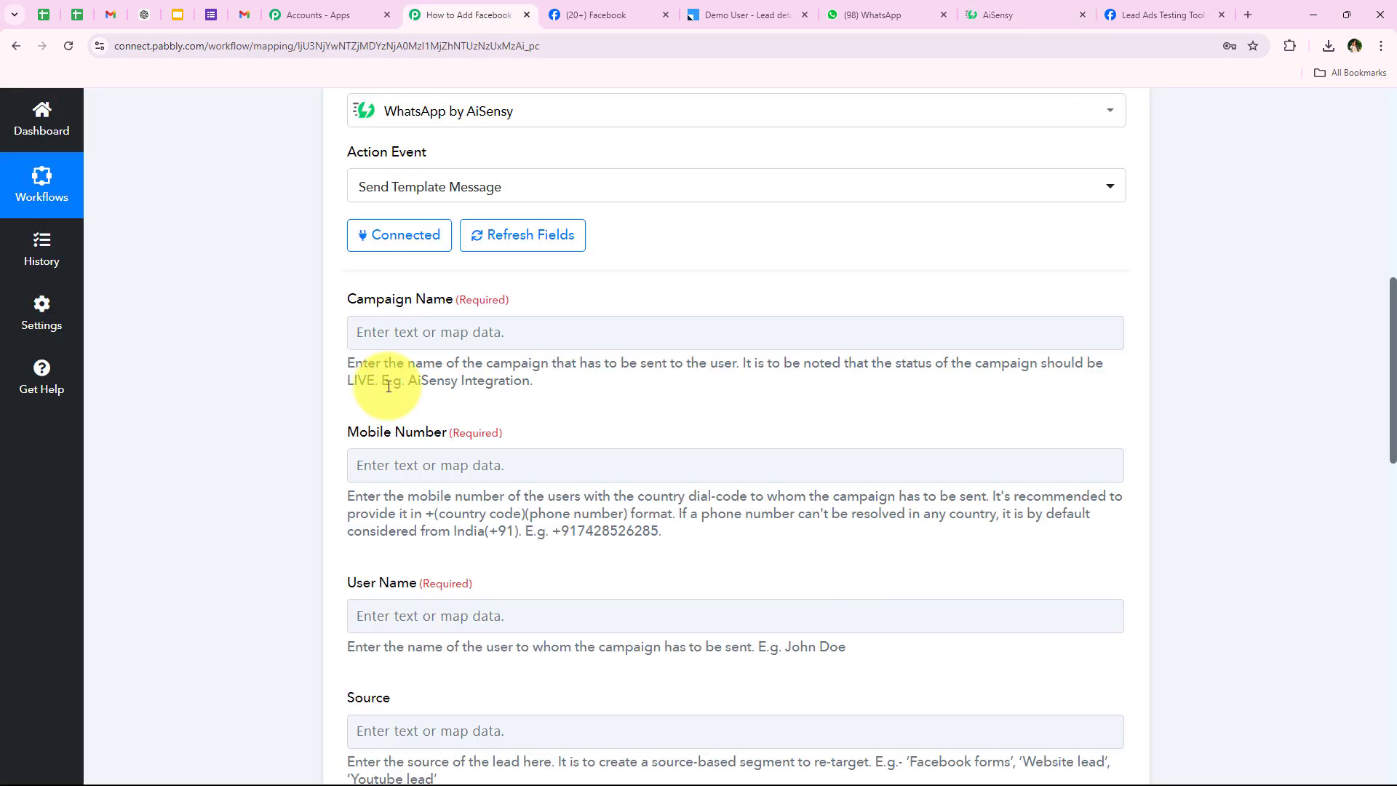
{"action": "left_click", "coordinate": [412, 324]}
{"action": "right_click", "coordinate": [412, 325]}
{"action": "left_click", "coordinate": [416, 321]}
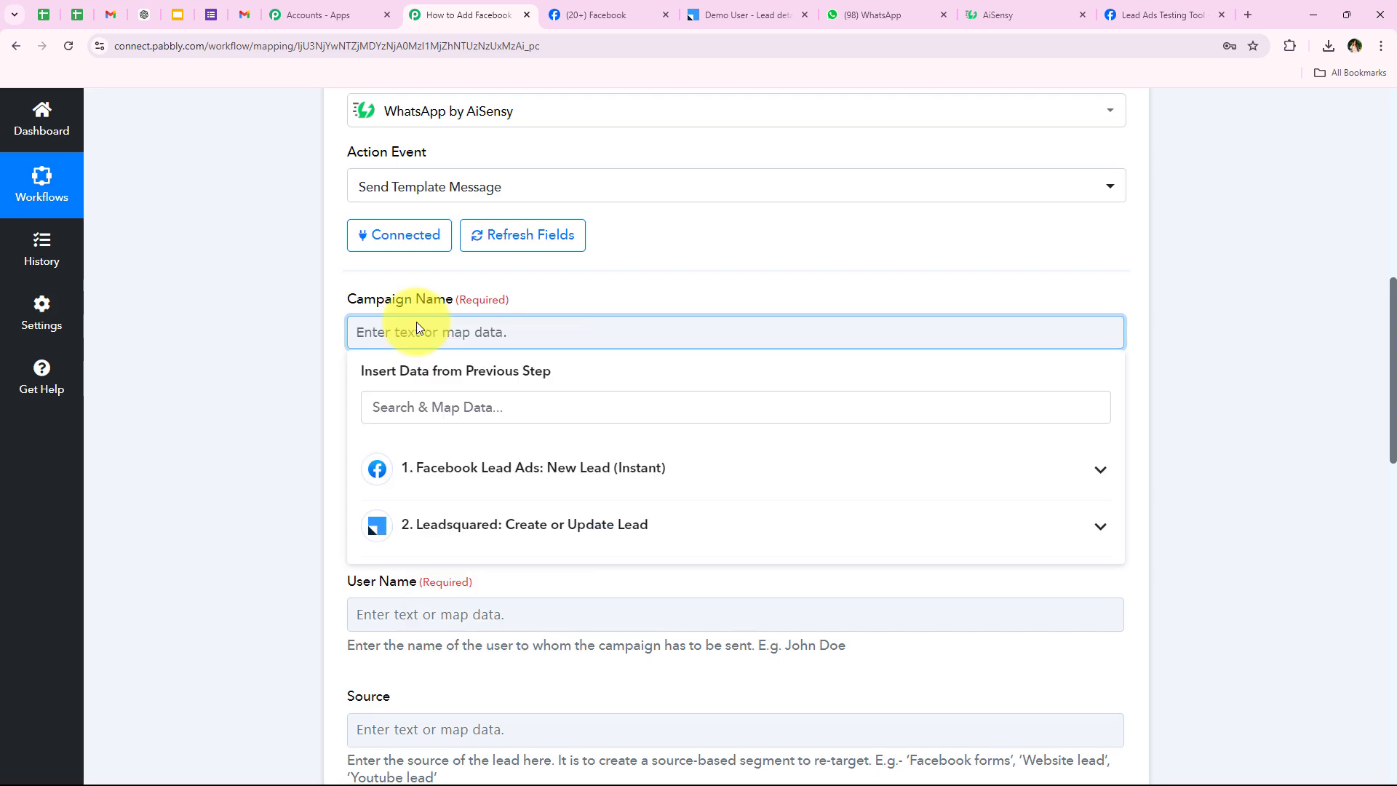
{"action": "type", "text": "Real Estate"}
{"action": "left_click", "coordinate": [316, 332]}
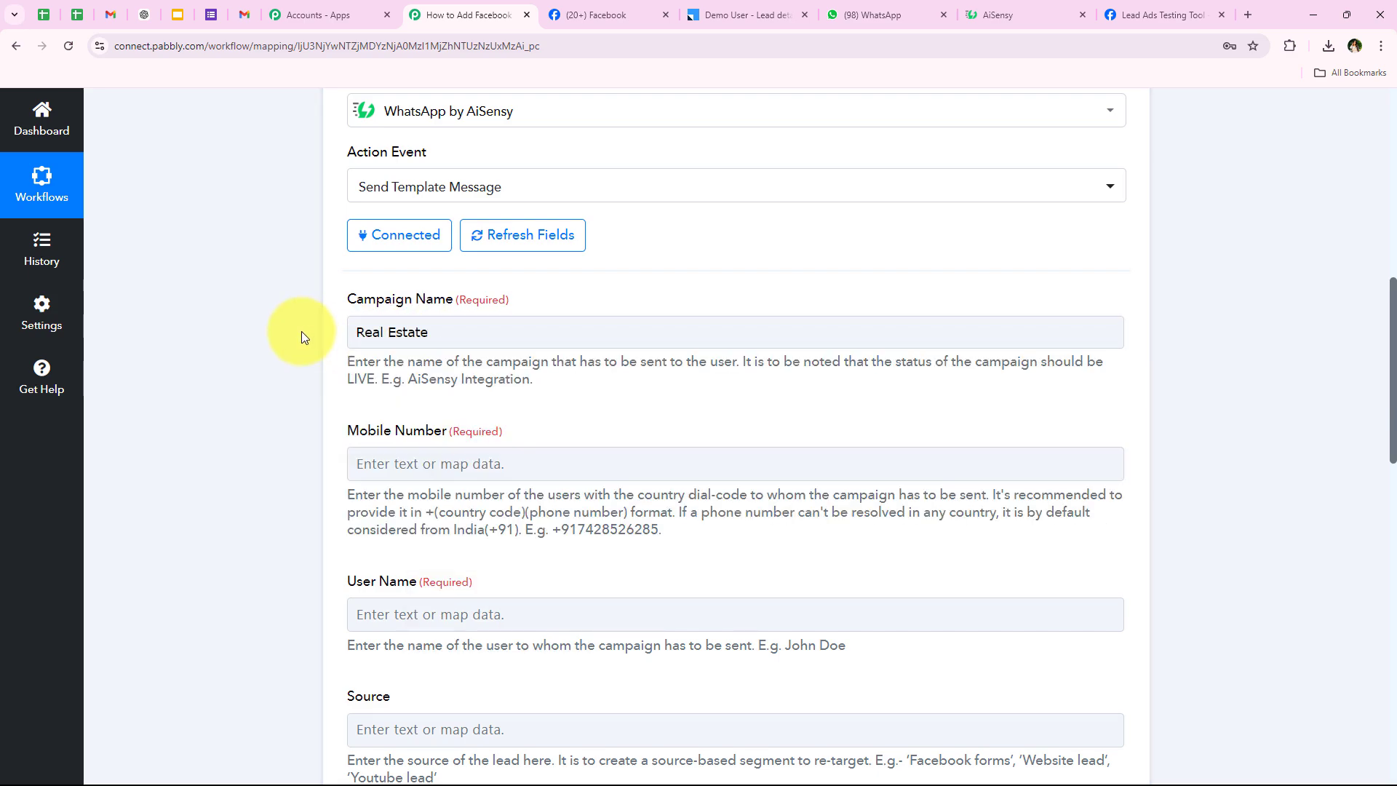
Search previous-step data for 'ph' to map the lead's phone into Mobile Number.
{"action": "scroll", "coordinate": [277, 342], "scroll_direction": "down", "scroll_amount": 2}
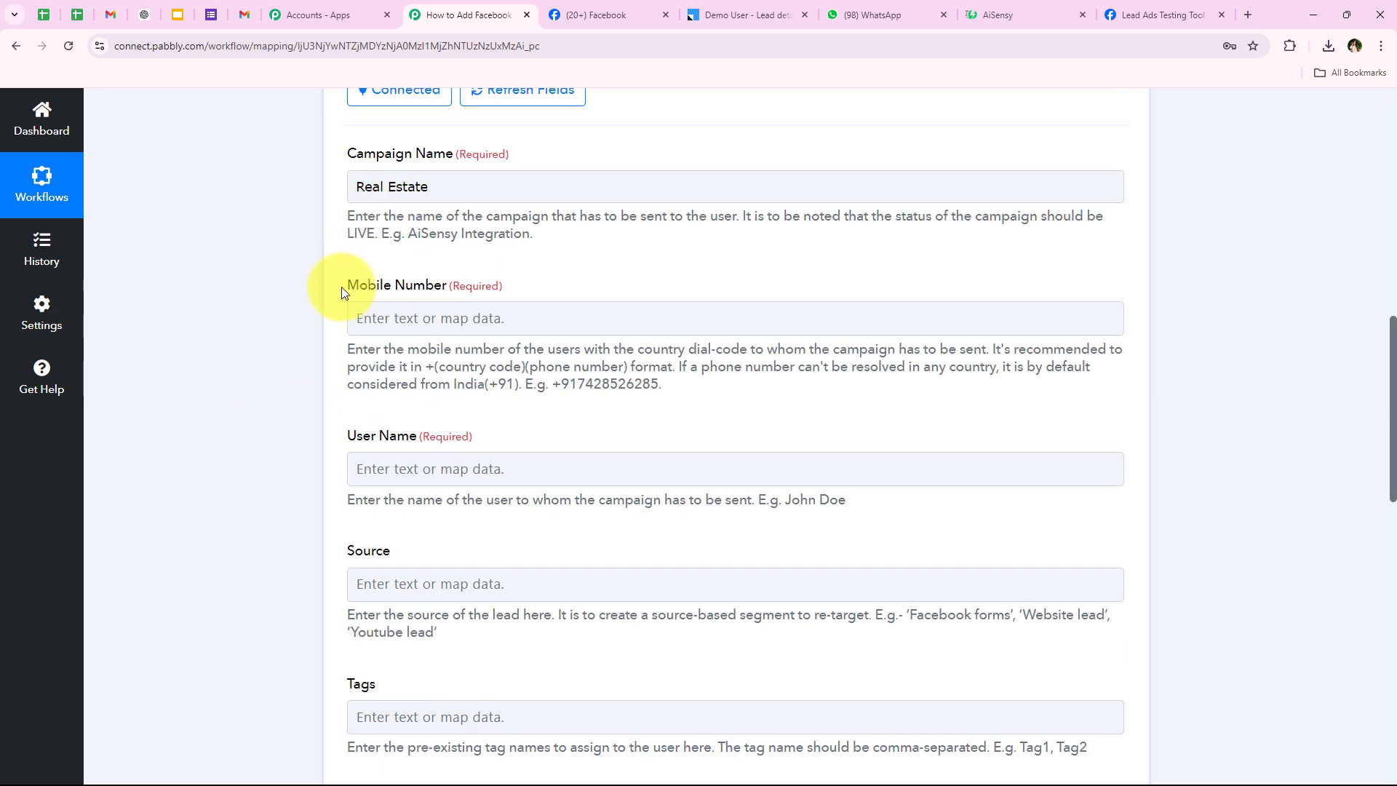
{"action": "left_click", "coordinate": [290, 342]}
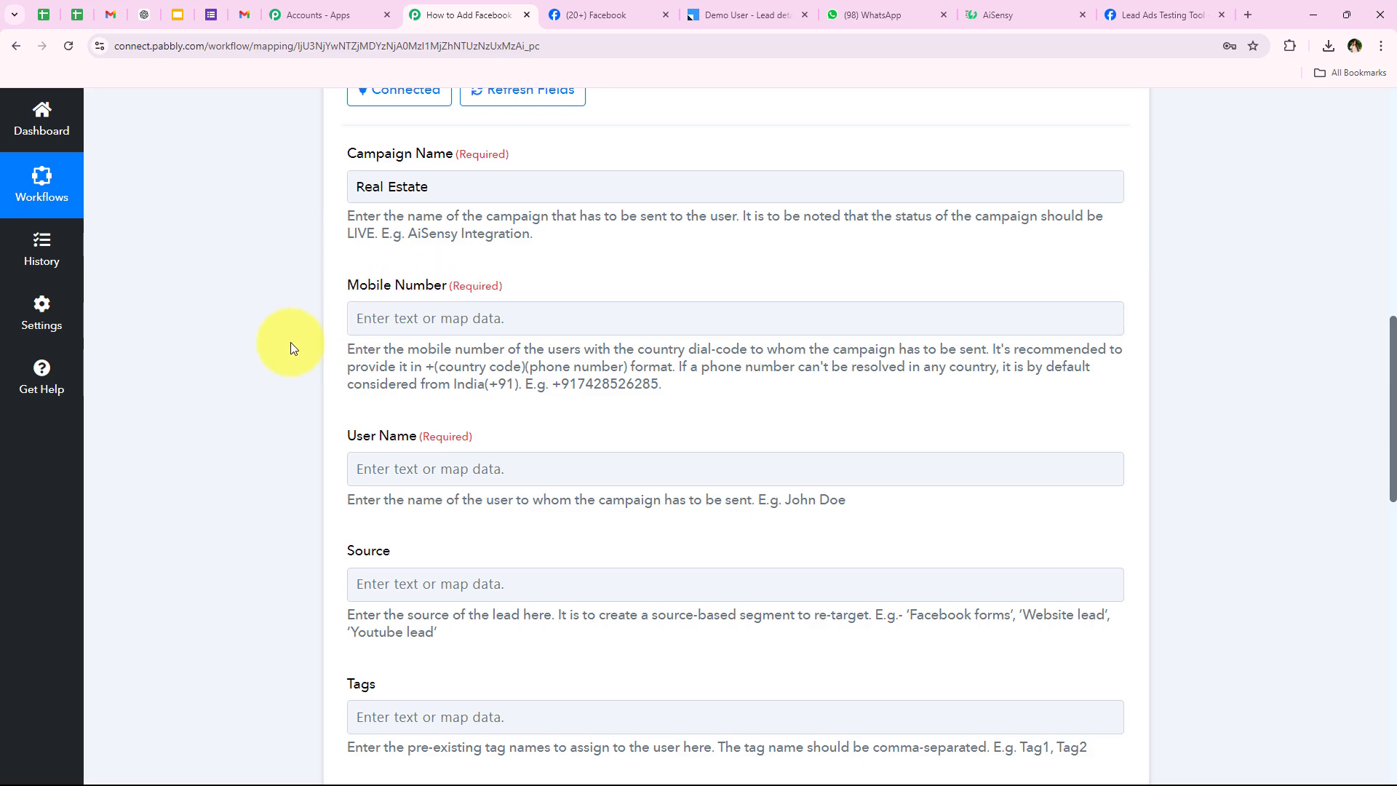
{"action": "left_click", "coordinate": [466, 318]}
{"action": "left_click", "coordinate": [417, 383]}
{"action": "type", "text": "ph"}
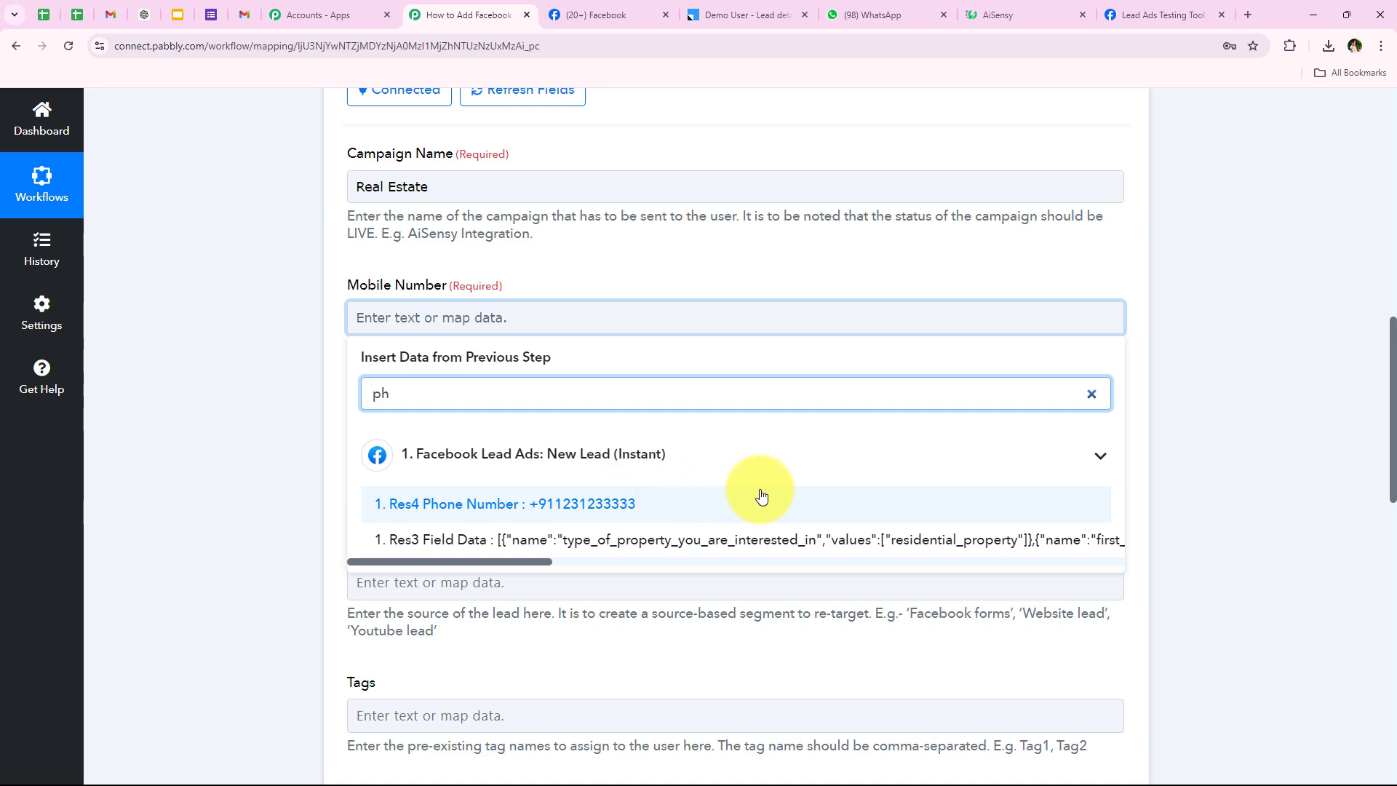
{"action": "left_click", "coordinate": [959, 500]}
{"action": "left_click", "coordinate": [241, 208]}
{"action": "scroll", "coordinate": [217, 276], "scroll_direction": "down", "scroll_amount": 3}
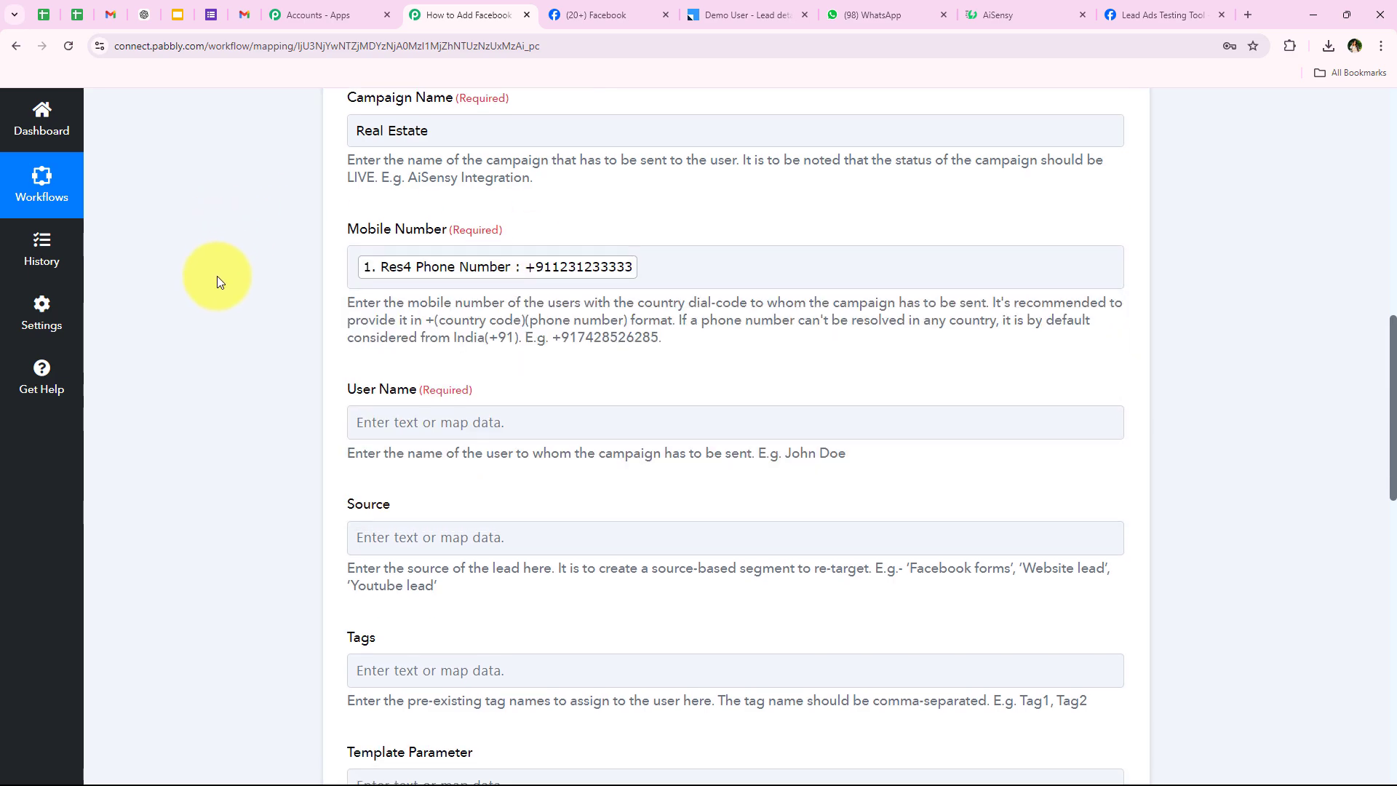
{"action": "left_click", "coordinate": [401, 260]}
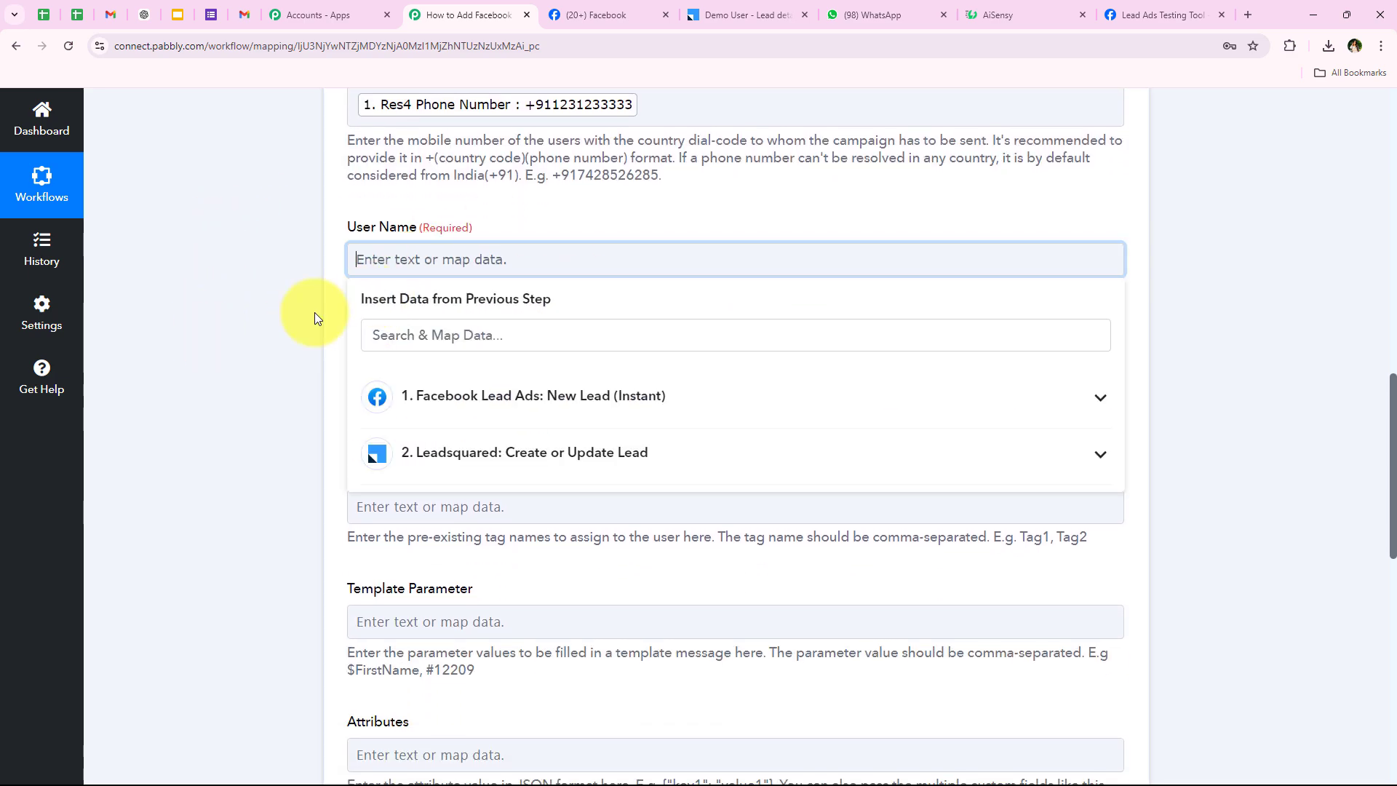
{"action": "scroll", "coordinate": [332, 313], "scroll_direction": "down", "scroll_amount": 1}
{"action": "left_click", "coordinate": [454, 275]}
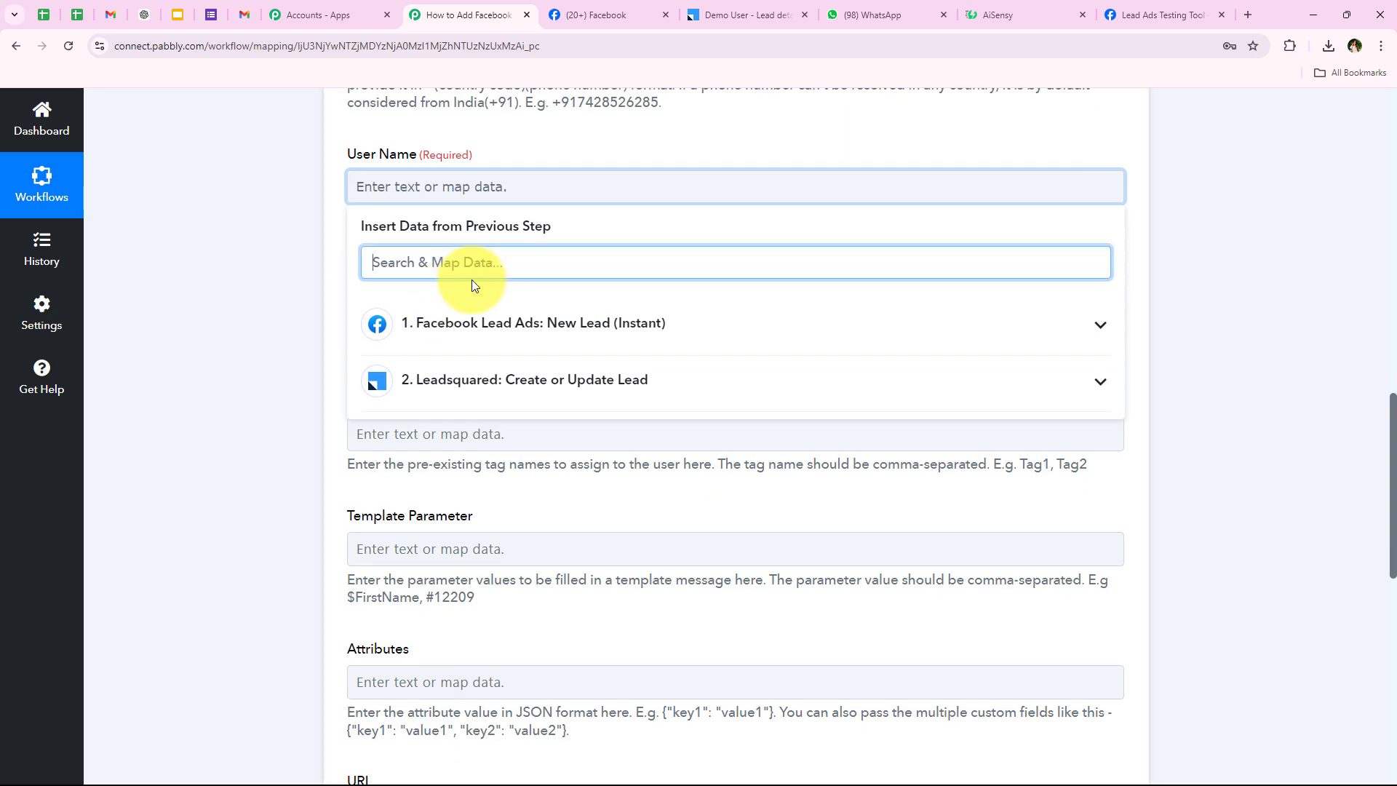
{"action": "type", "text": "n"}
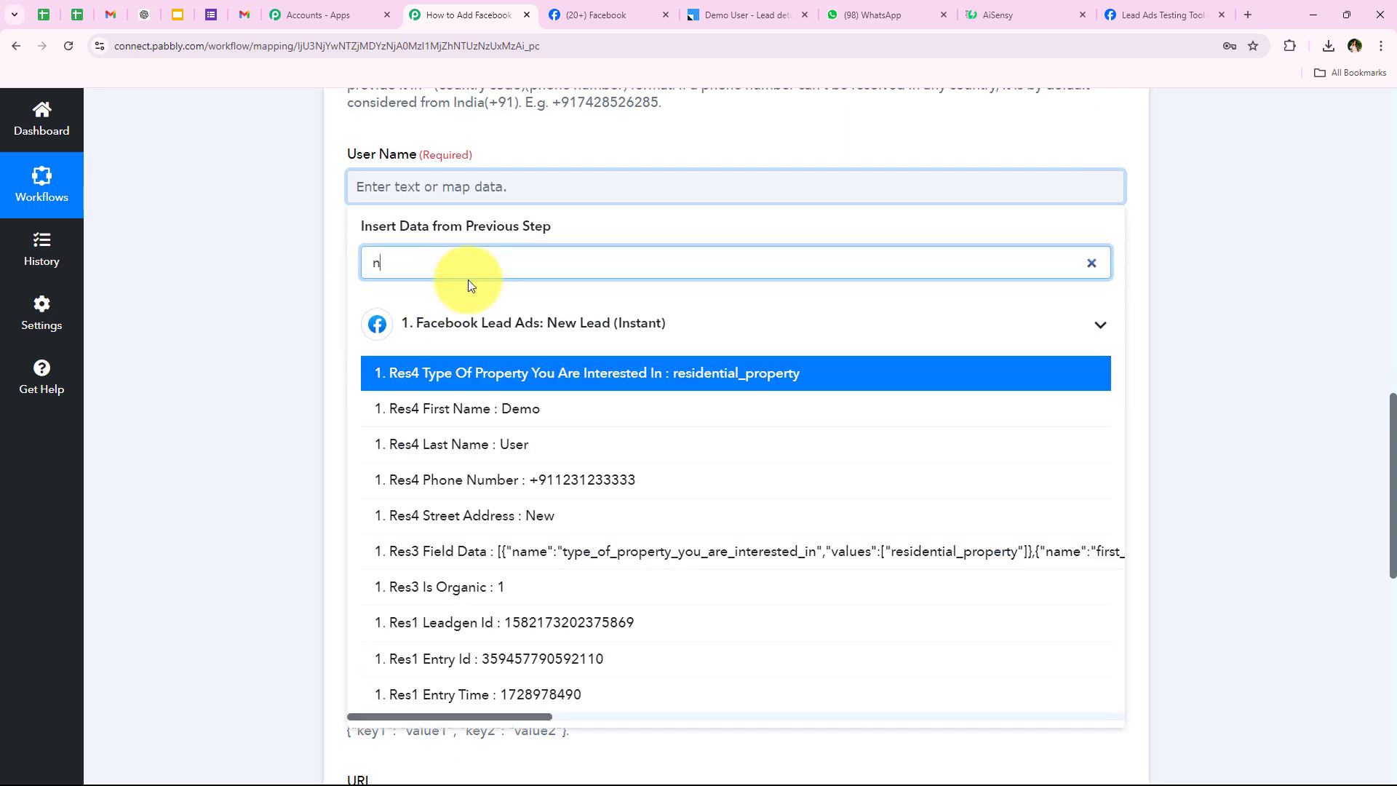
{"action": "left_click", "coordinate": [497, 410]}
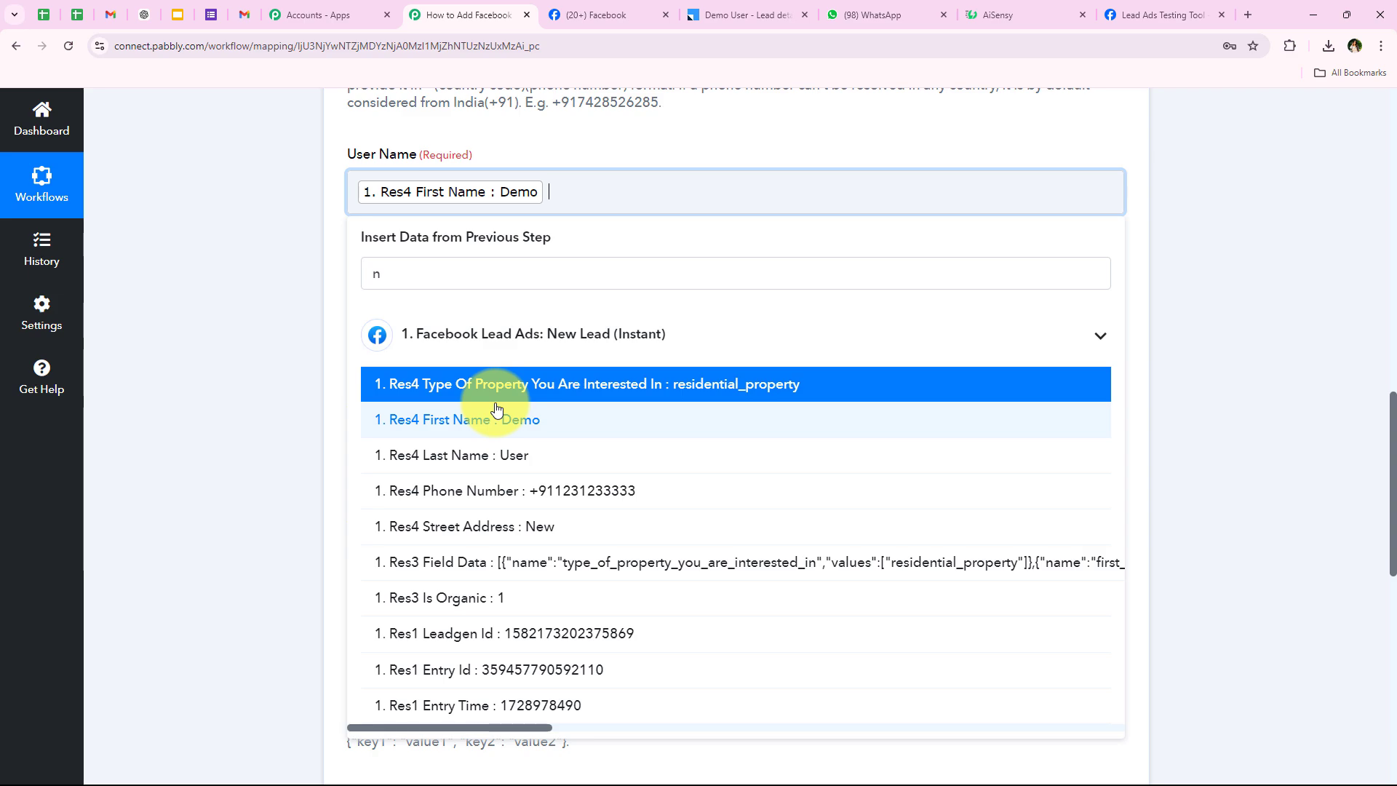
{"action": "left_click", "coordinate": [497, 454]}
{"action": "left_click", "coordinate": [246, 249]}
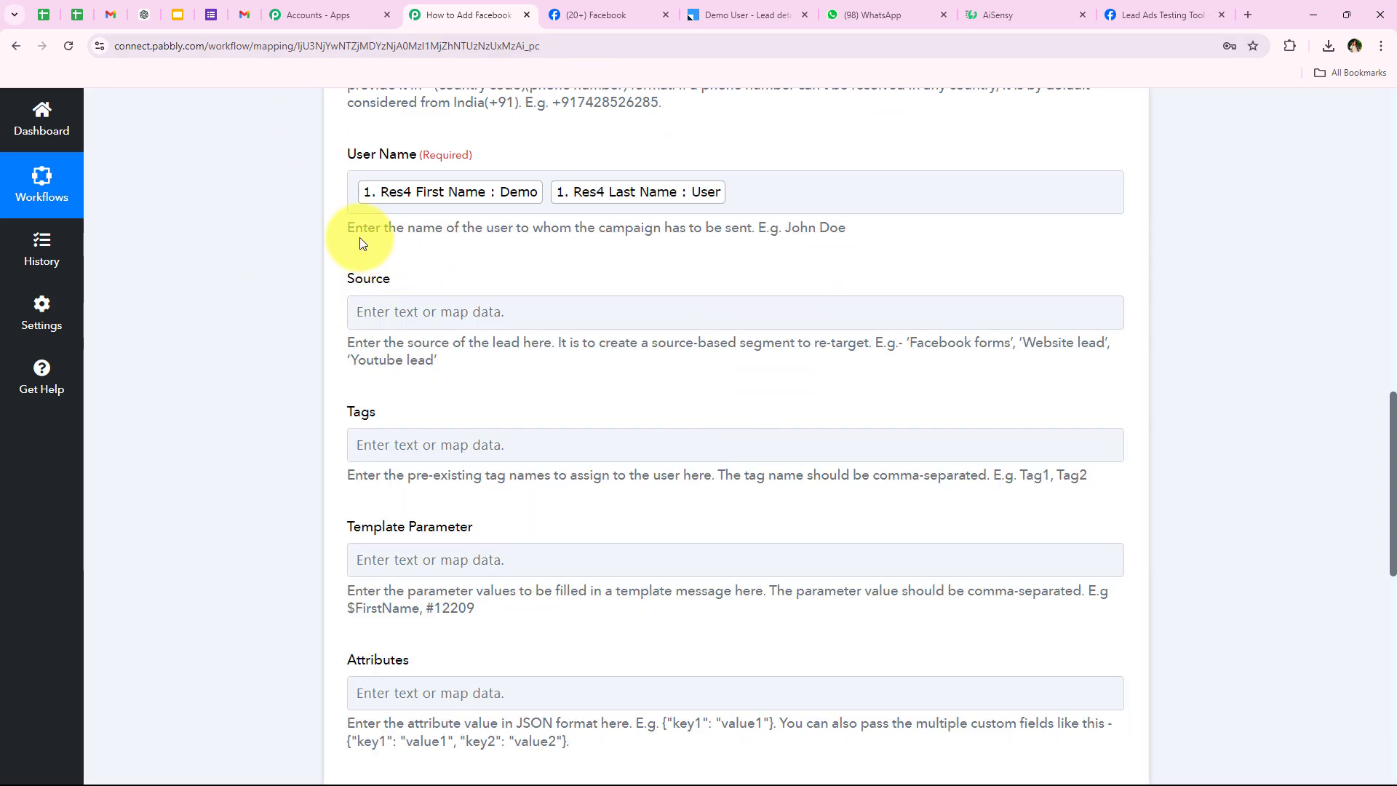
{"action": "left_click_drag", "start_coordinate": [349, 230], "coordinate": [745, 233]}
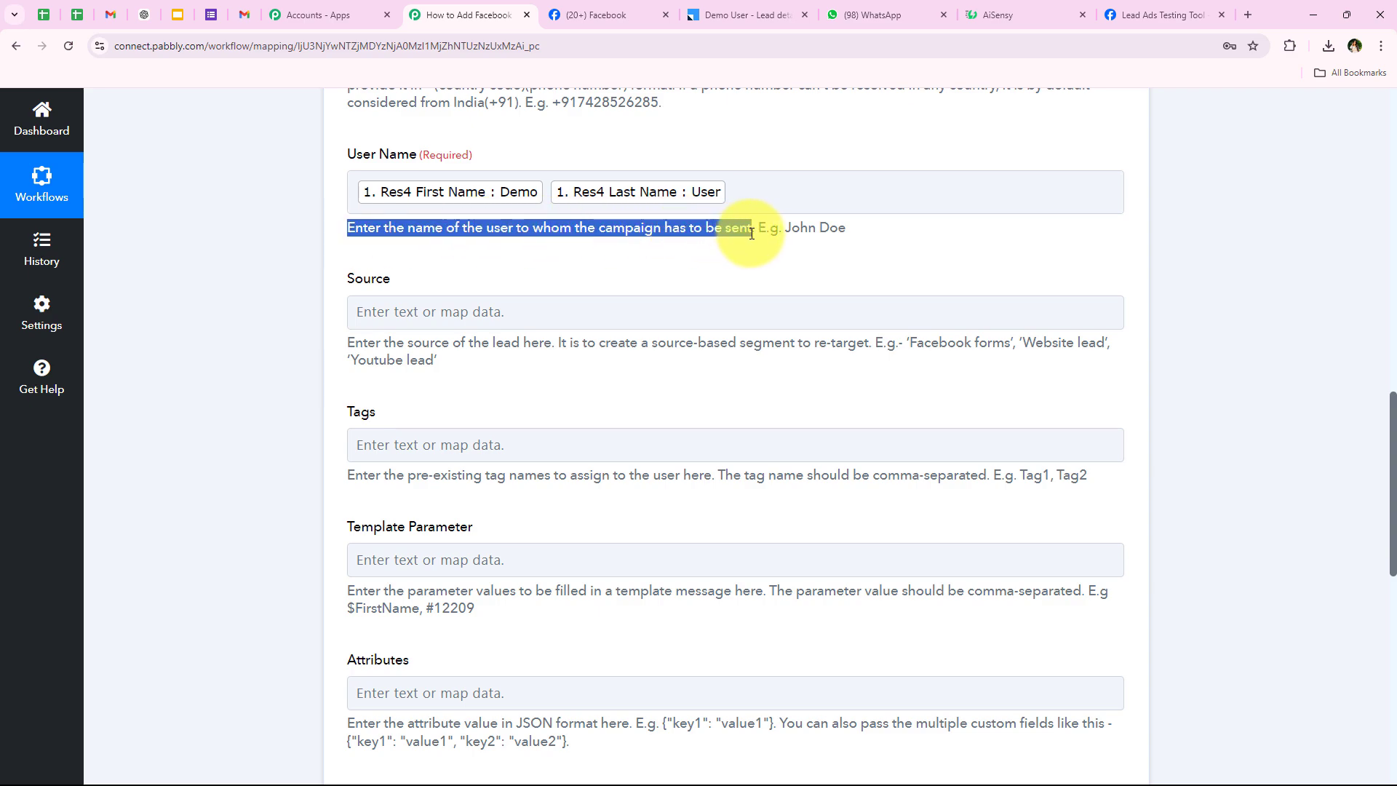
{"action": "left_click", "coordinate": [583, 166]}
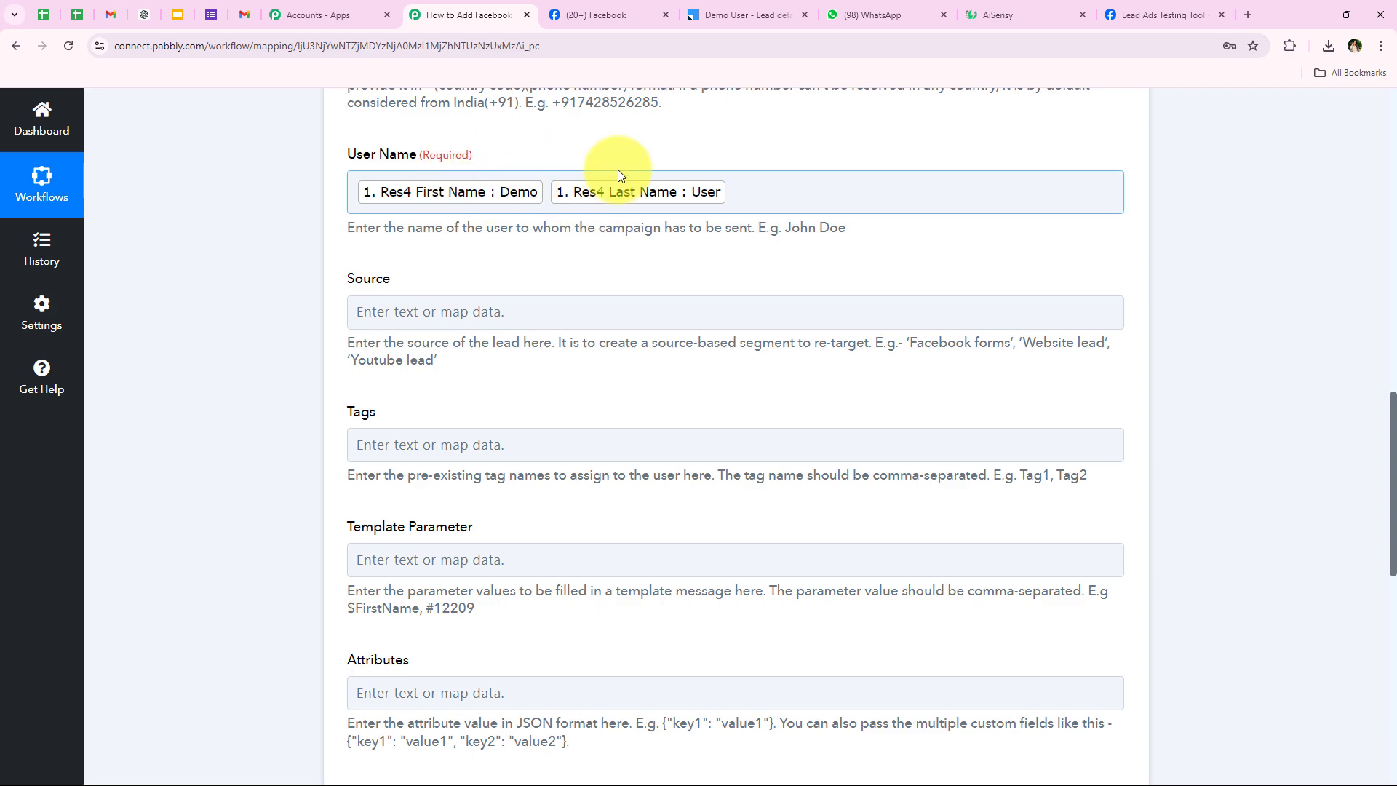
{"action": "scroll", "coordinate": [208, 407], "scroll_direction": "down", "scroll_amount": 1}
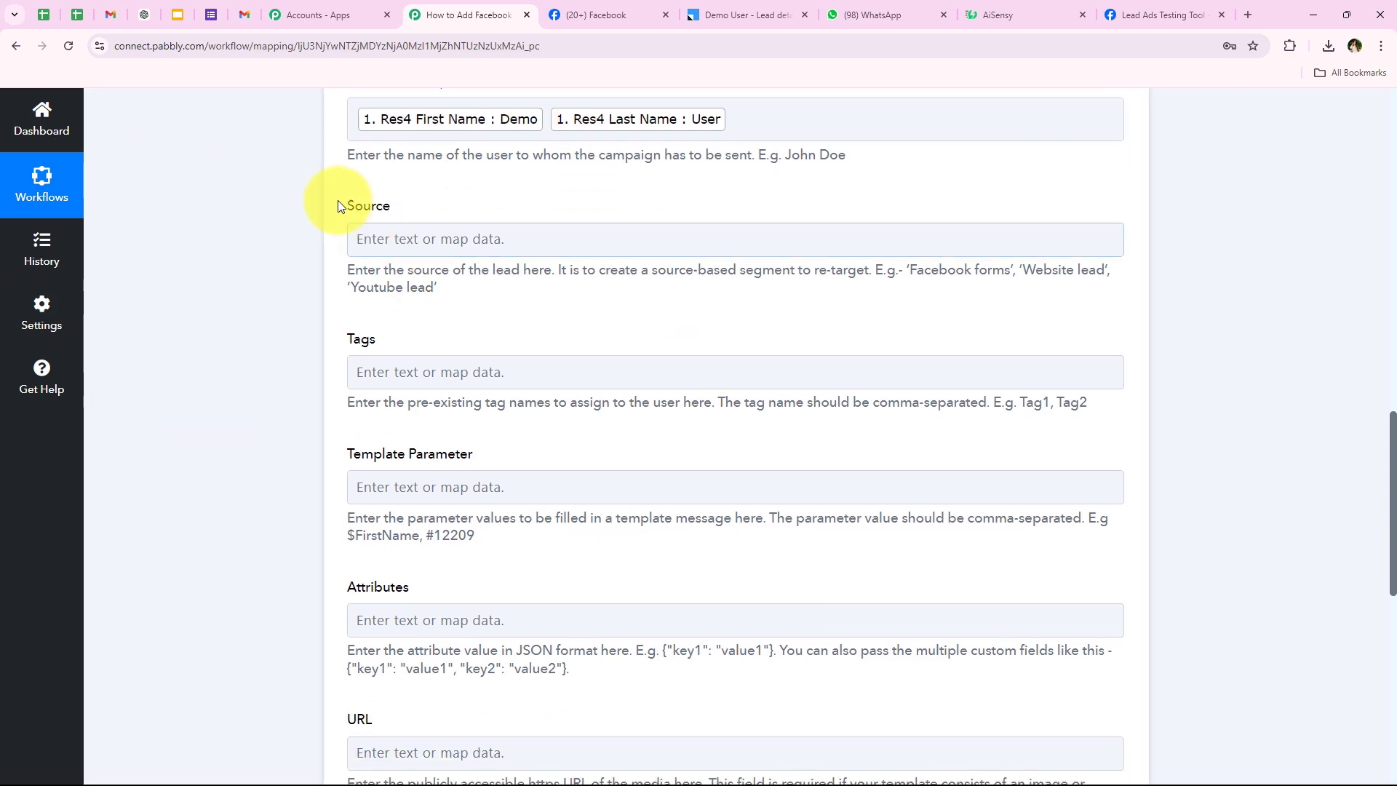
{"action": "left_click_drag", "start_coordinate": [339, 202], "coordinate": [395, 211]}
{"action": "left_click_drag", "start_coordinate": [345, 335], "coordinate": [352, 334]}
{"action": "left_click", "coordinate": [404, 334]}
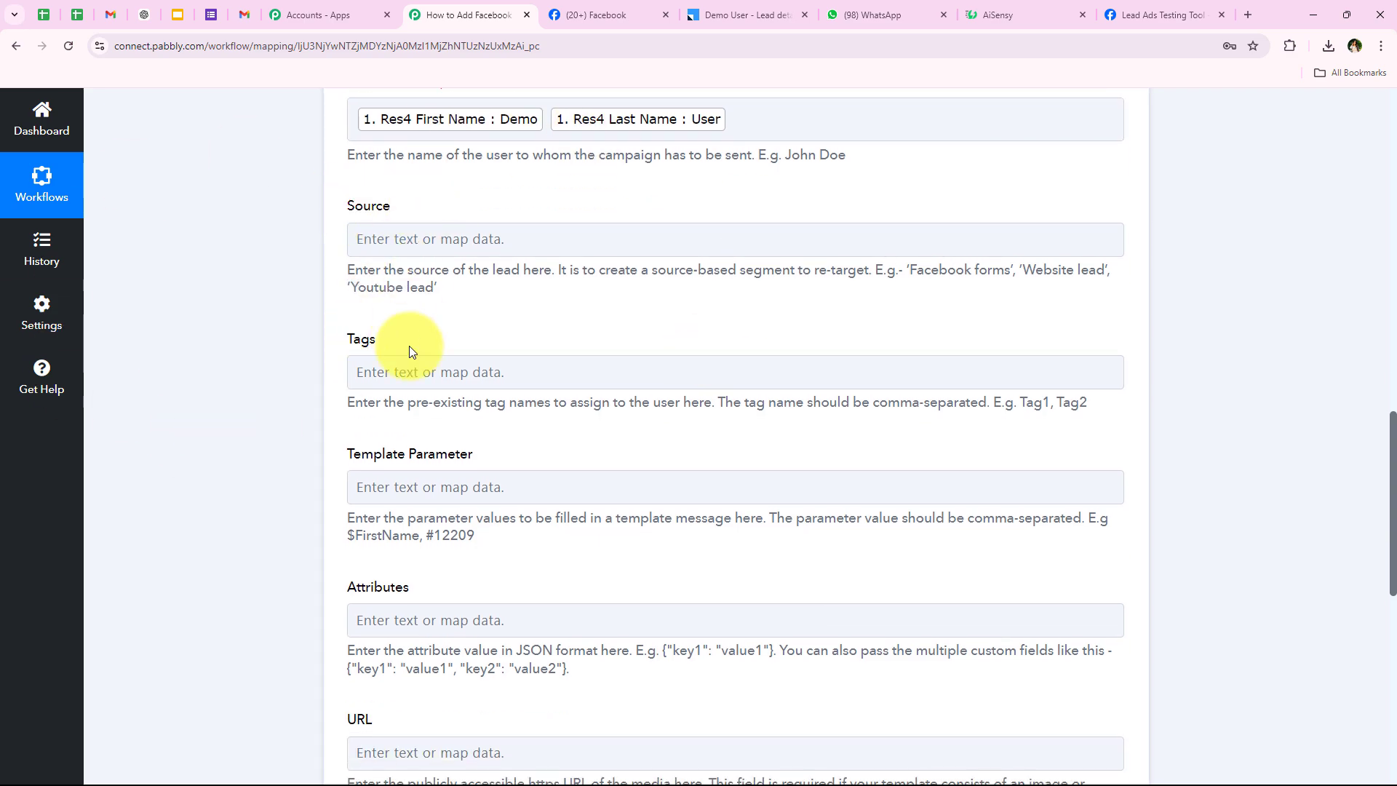
{"action": "scroll", "coordinate": [423, 342], "scroll_direction": "down", "scroll_amount": 1}
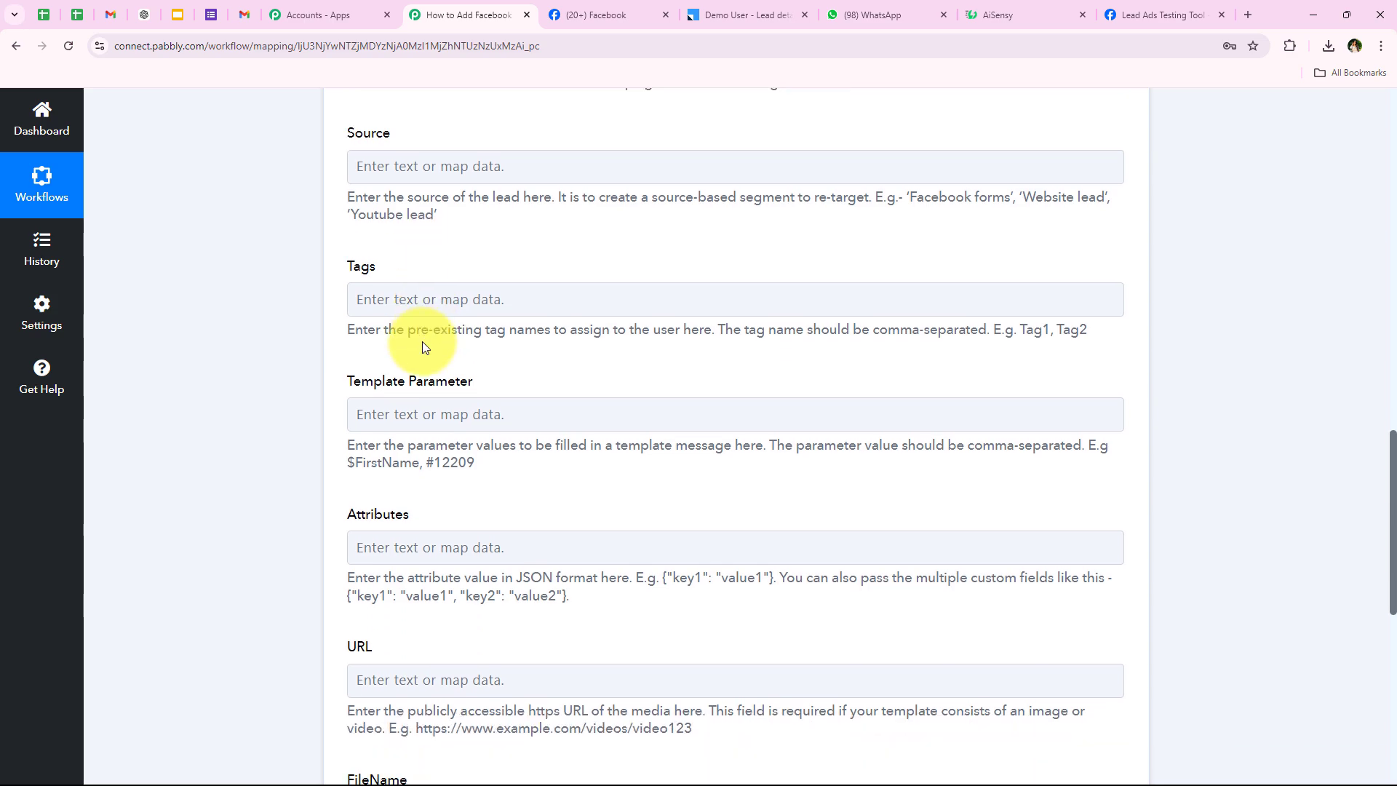
{"action": "scroll", "coordinate": [422, 342], "scroll_direction": "down", "scroll_amount": 1}
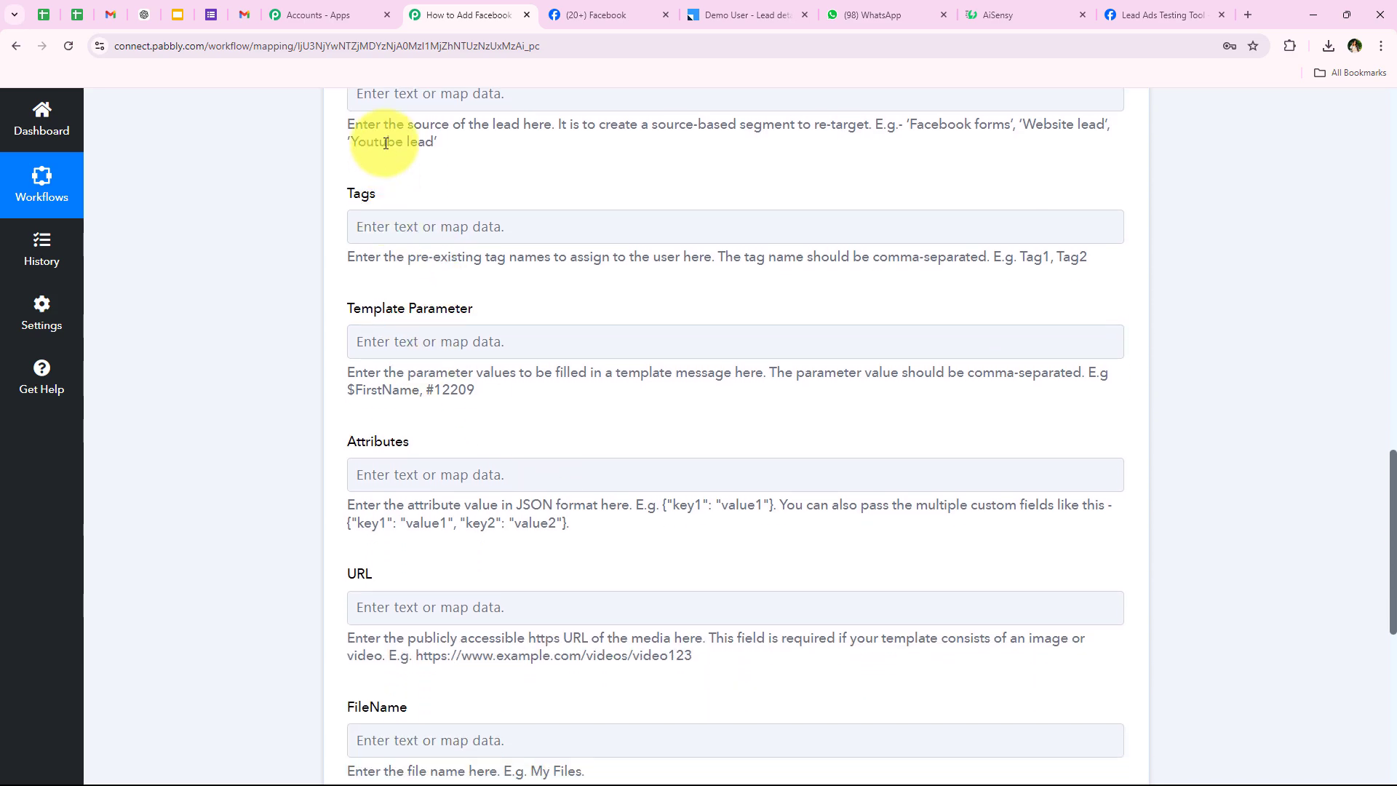
{"action": "scroll", "coordinate": [296, 324], "scroll_direction": "up", "scroll_amount": 1}
{"action": "scroll", "coordinate": [328, 364], "scroll_direction": "down", "scroll_amount": 1}
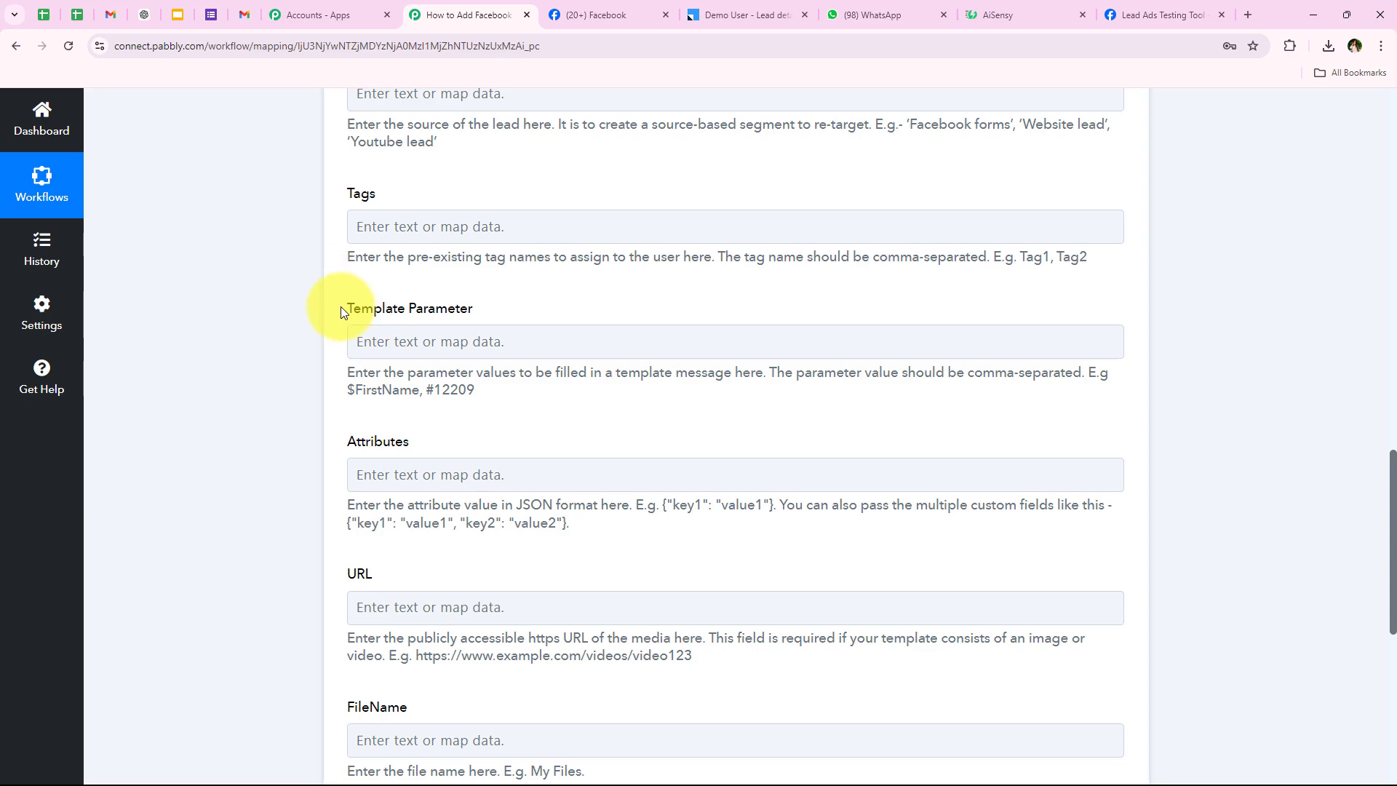
{"action": "left_click", "coordinate": [522, 308]}
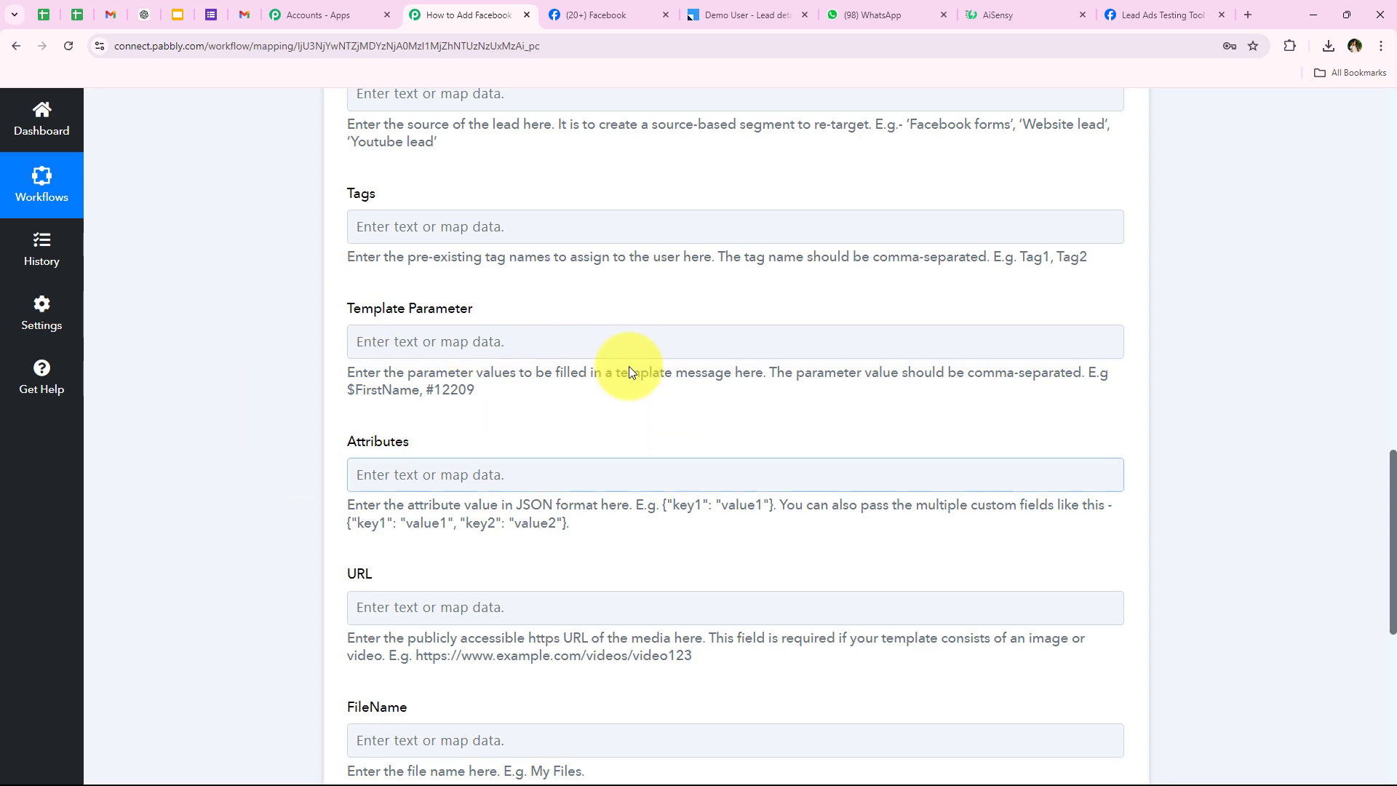
{"action": "left_click", "coordinate": [1059, 10]}
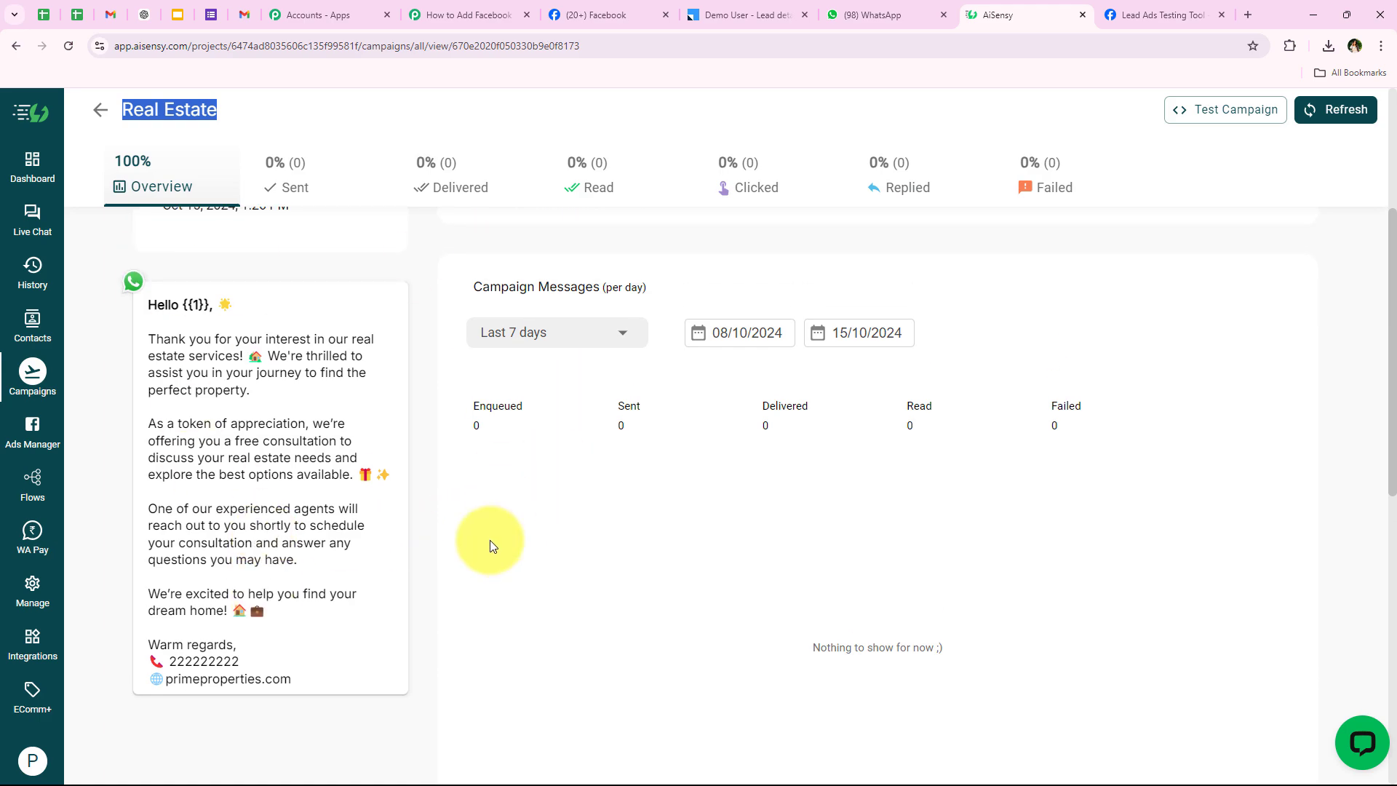
{"action": "left_click_drag", "start_coordinate": [294, 678], "coordinate": [142, 295]}
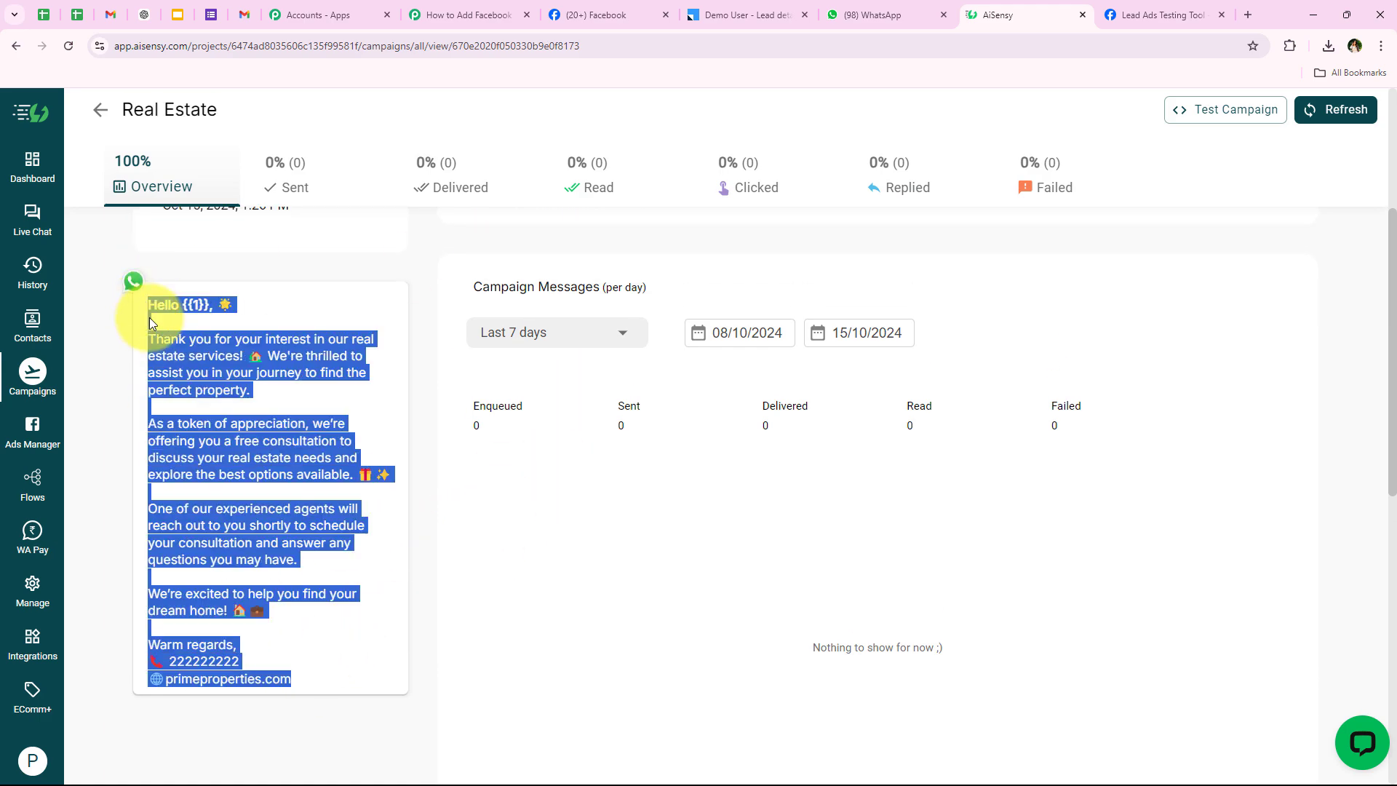
{"action": "left_click", "coordinate": [150, 319]}
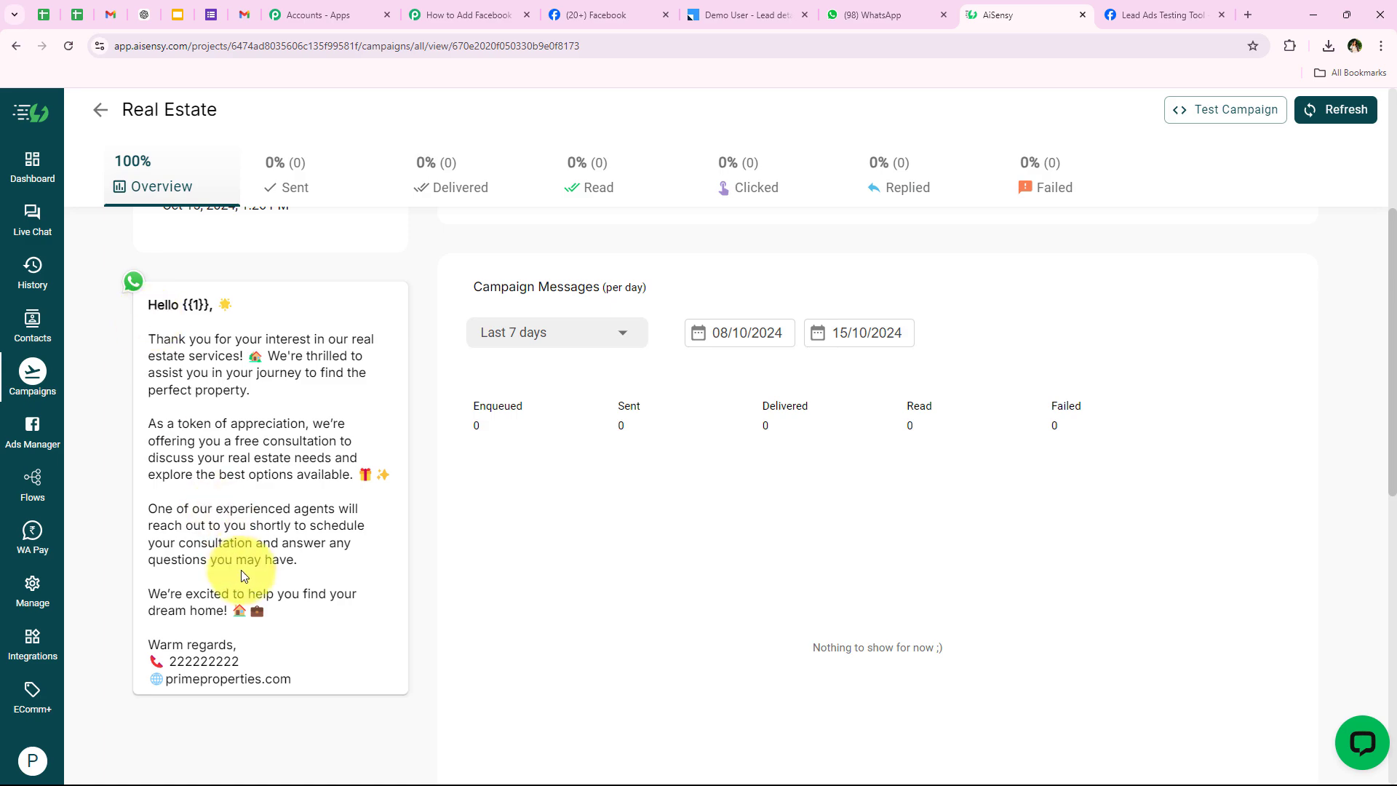
{"action": "double_click", "coordinate": [191, 304]}
{"action": "left_click", "coordinate": [115, 324]}
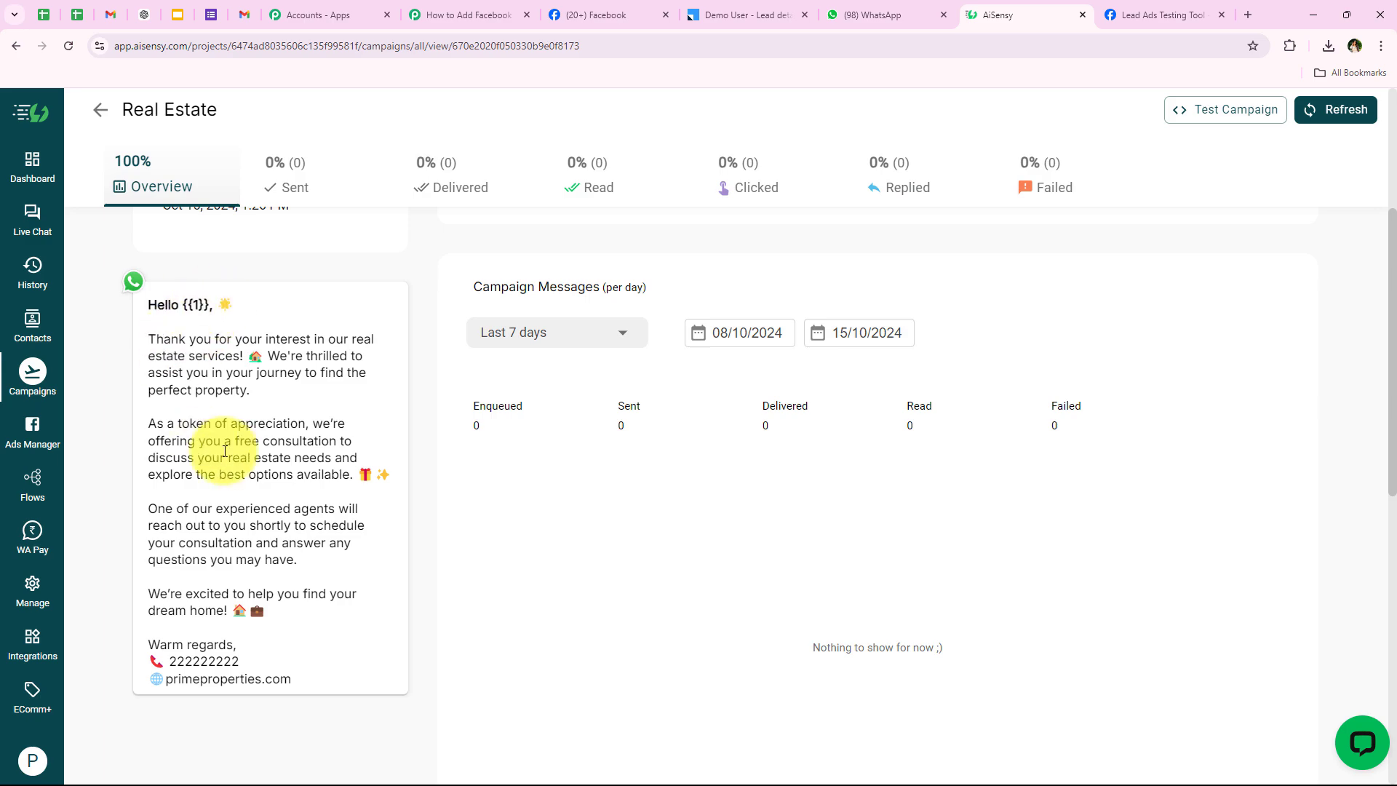
{"action": "scroll", "coordinate": [283, 546], "scroll_direction": "up", "scroll_amount": 1}
{"action": "scroll", "coordinate": [283, 546], "scroll_direction": "down", "scroll_amount": 1}
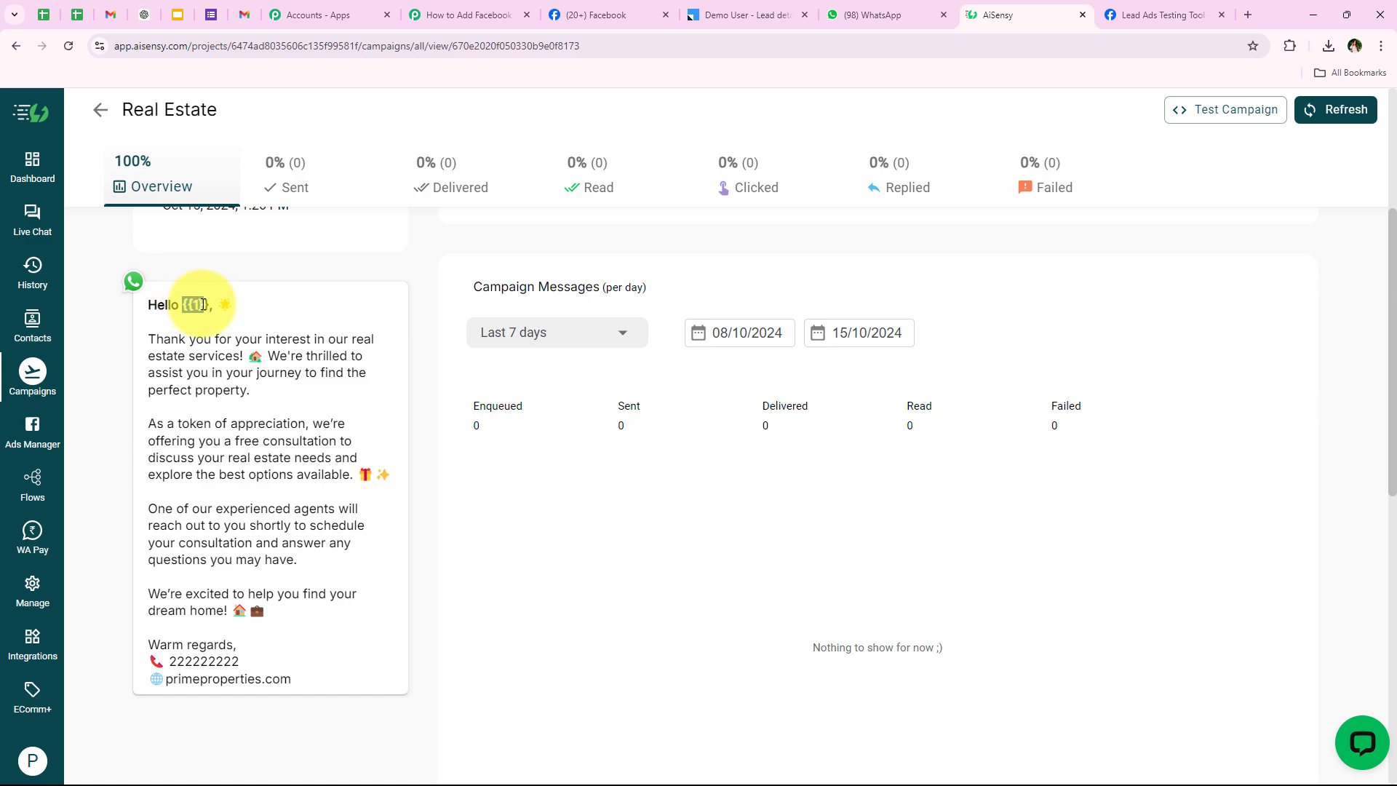
{"action": "left_click", "coordinate": [173, 413]}
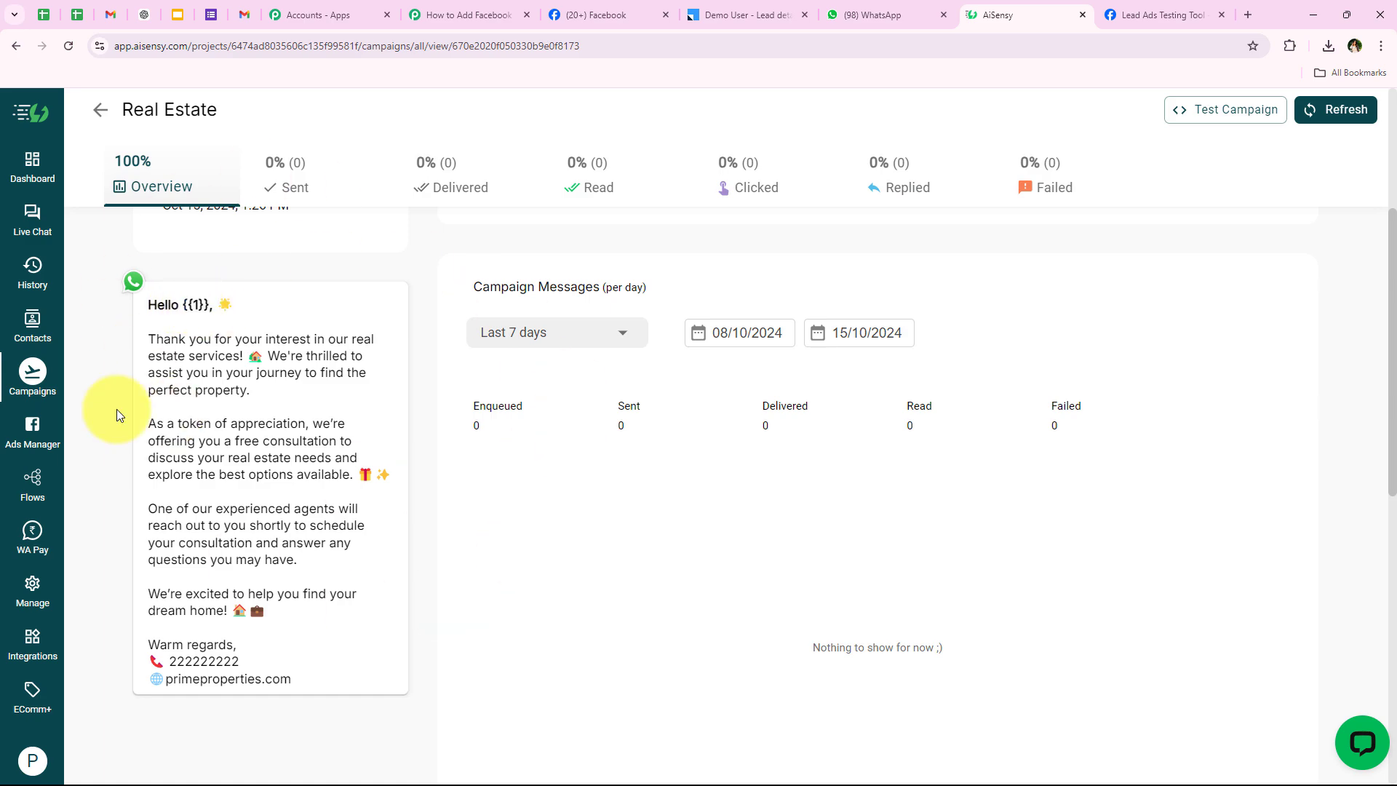
Map the Facebook lead's Res4 First Name and Res4 Last Name into Template Parameter, checking the AiSensy template.
{"action": "left_click", "coordinate": [473, 14]}
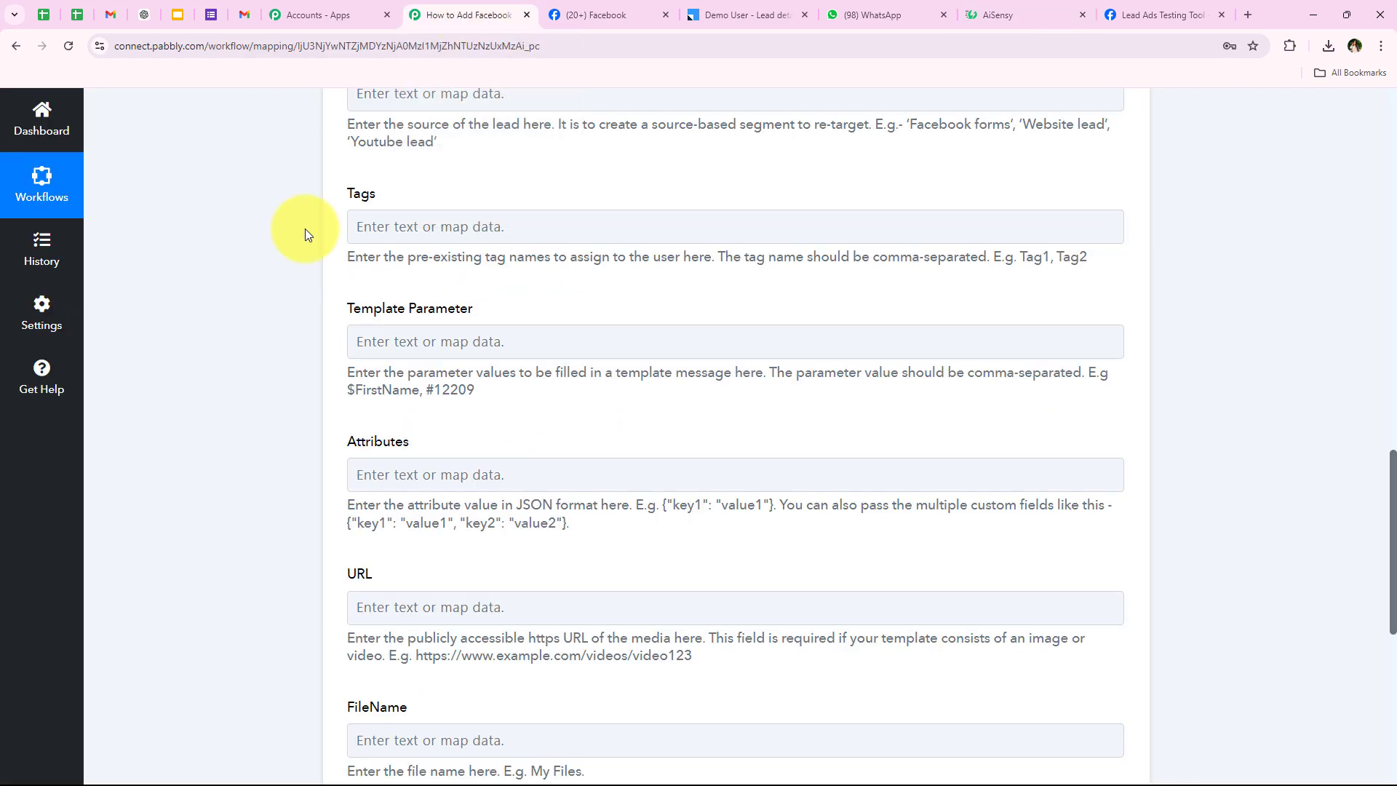
{"action": "left_click", "coordinate": [466, 338]}
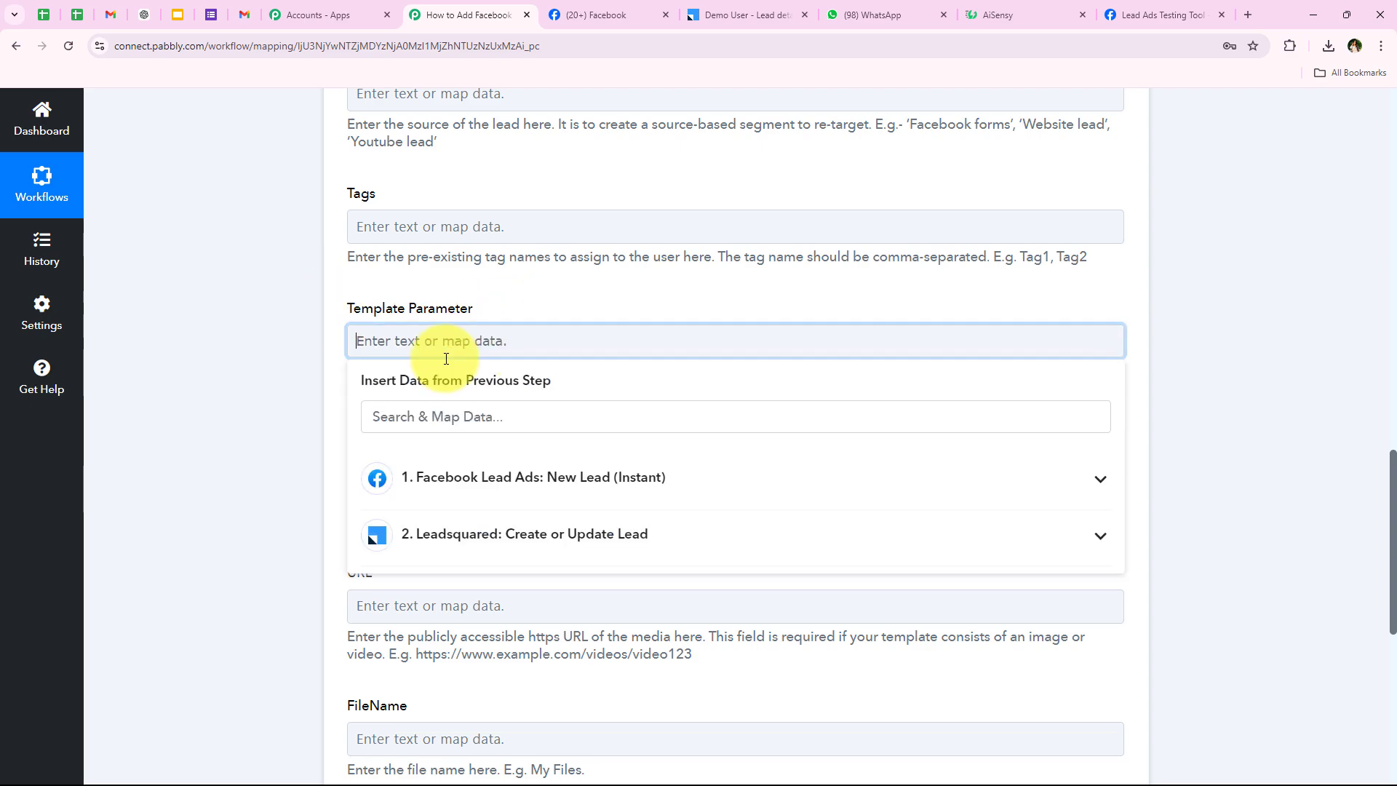
{"action": "left_click", "coordinate": [458, 411]}
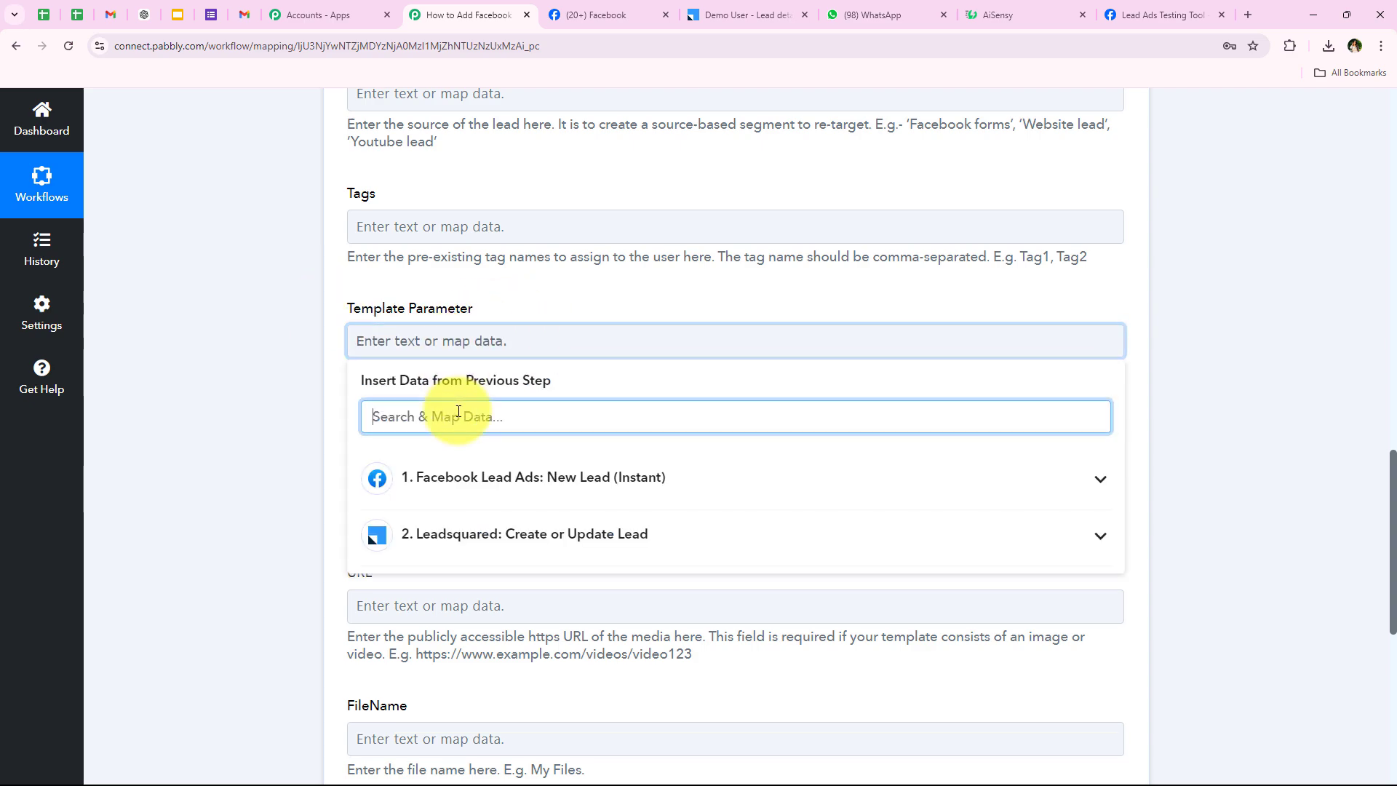
{"action": "type", "text": "name"}
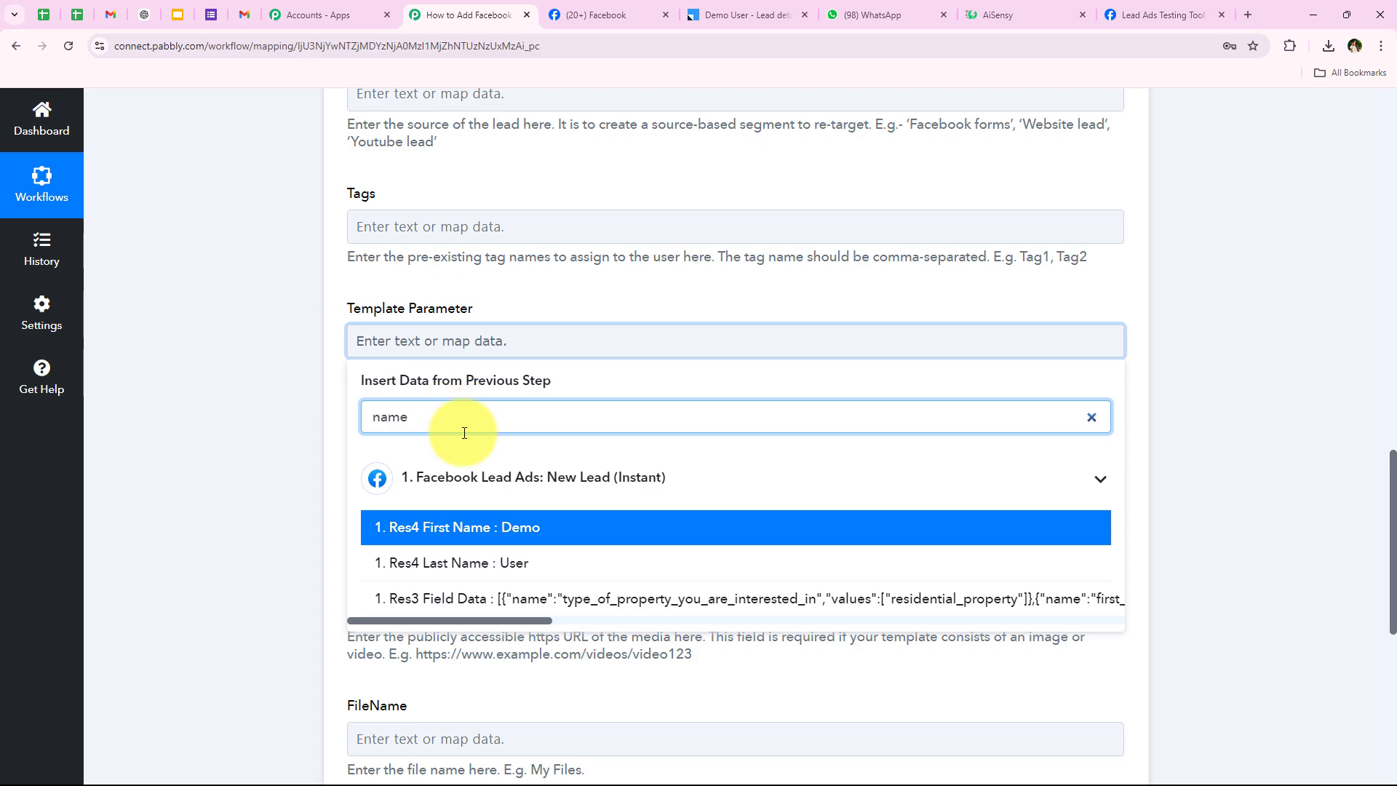
{"action": "left_click", "coordinate": [521, 529]}
{"action": "left_click", "coordinate": [536, 575]}
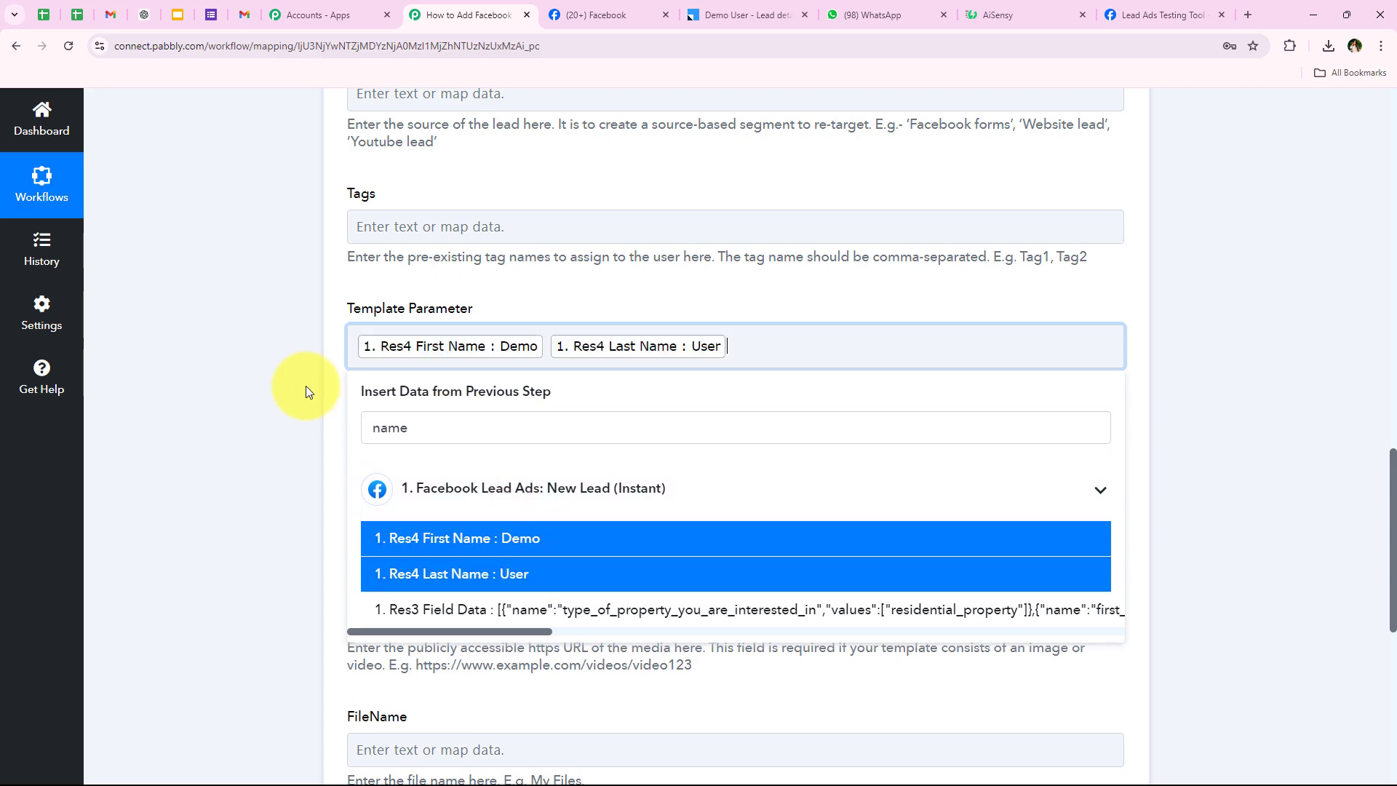
{"action": "left_click", "coordinate": [306, 385]}
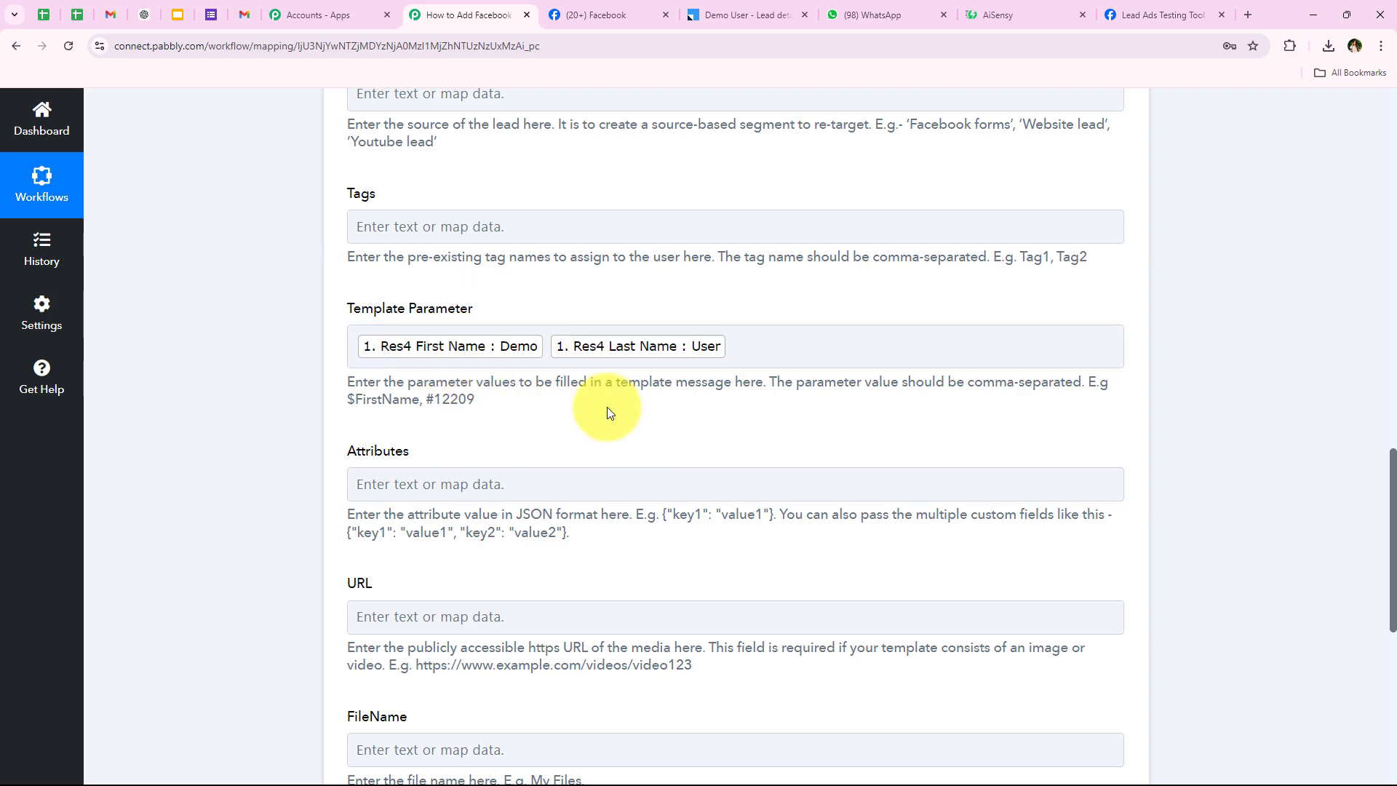
{"action": "left_click", "coordinate": [1018, 14]}
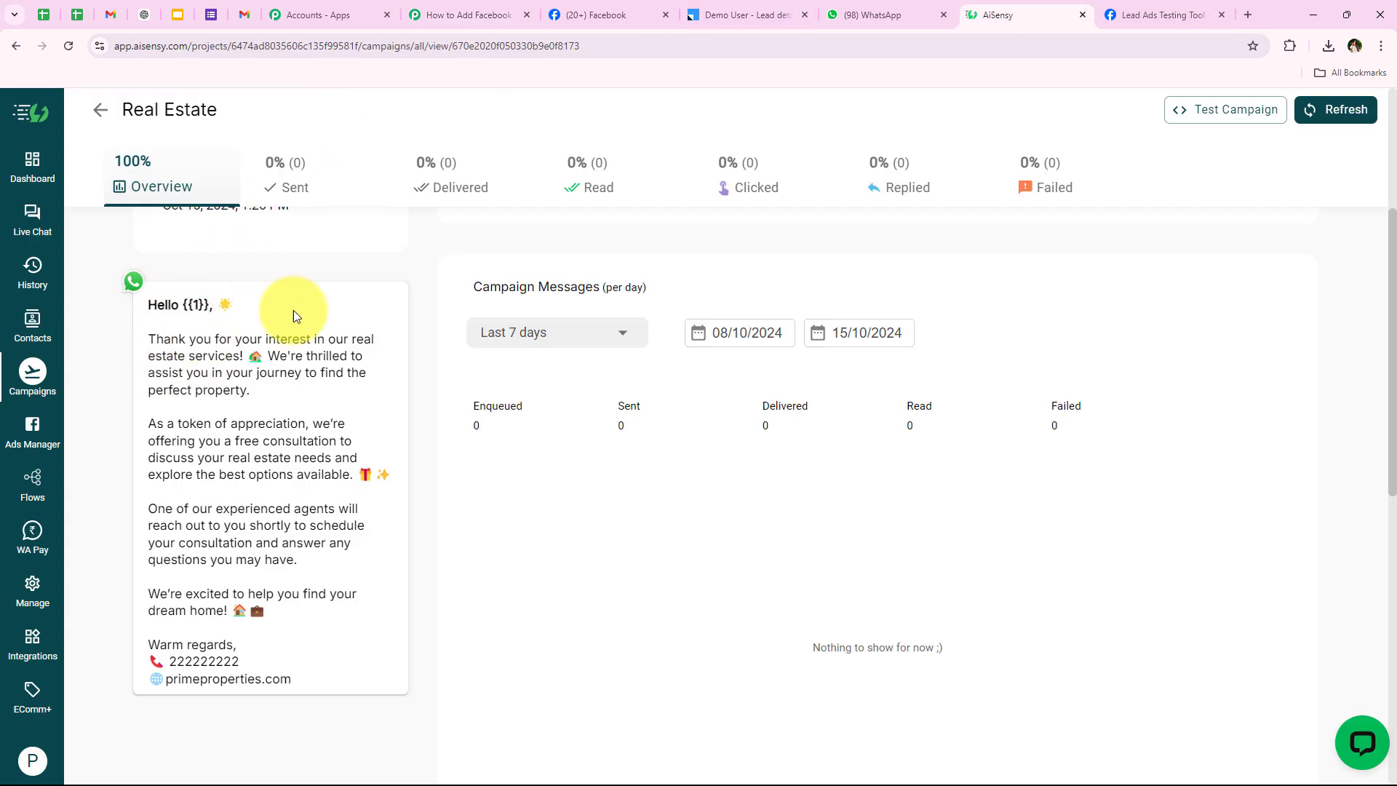
{"action": "left_click", "coordinate": [459, 14]}
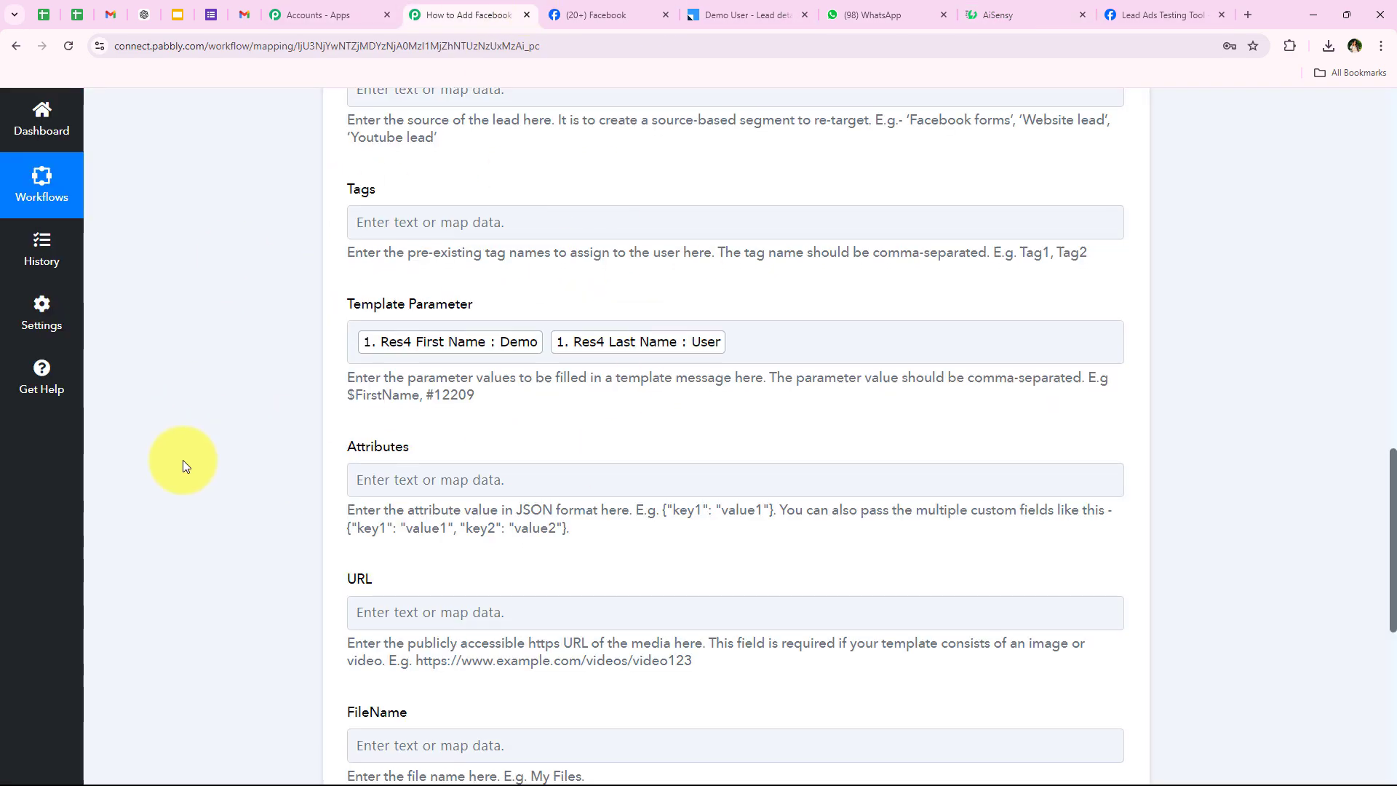
Delete the Res4 Phone Number token from the AiSensy step's Mobile Number field.
{"action": "scroll", "coordinate": [182, 460], "scroll_direction": "down", "scroll_amount": 2}
{"action": "left_click_drag", "start_coordinate": [329, 289], "coordinate": [415, 570]}
{"action": "left_click", "coordinate": [220, 508]}
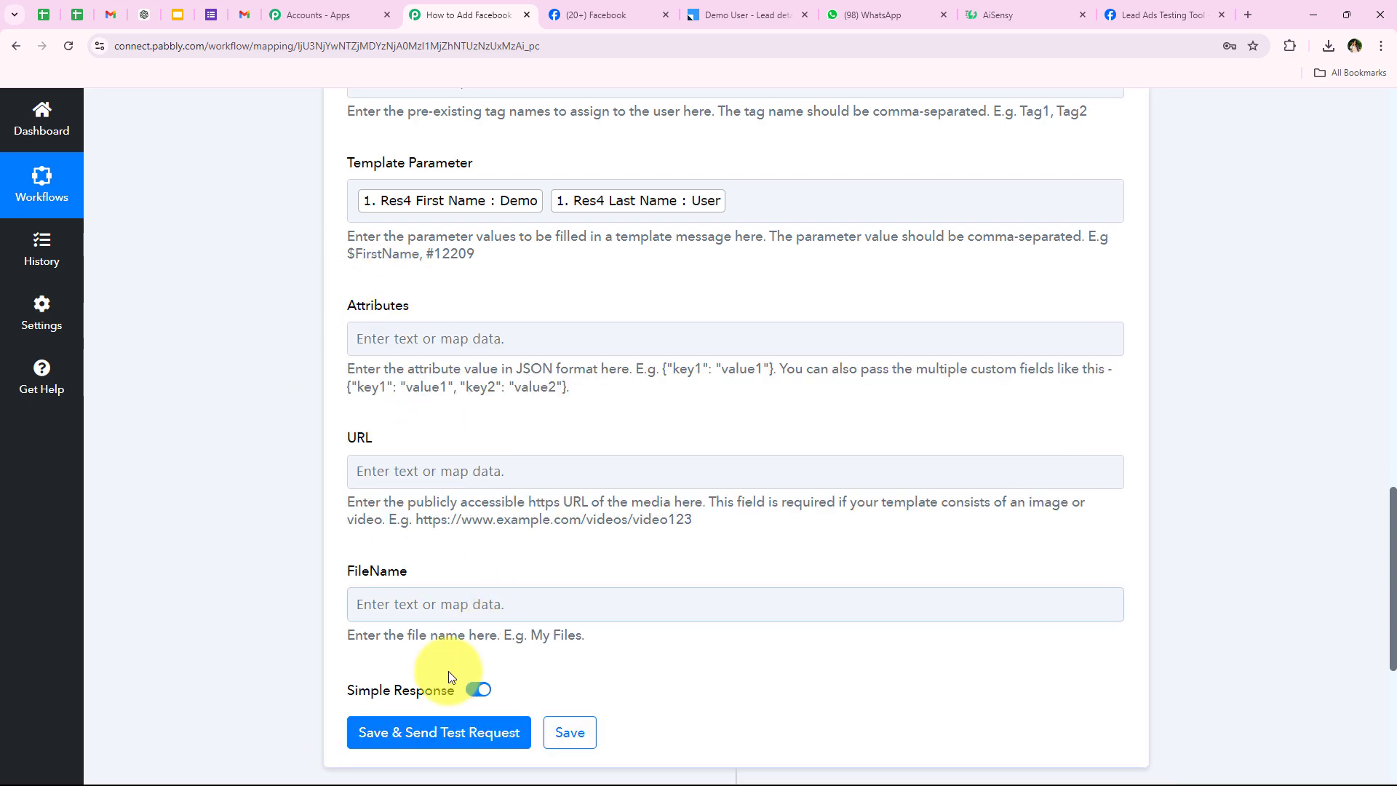
{"action": "scroll", "coordinate": [286, 630], "scroll_direction": "down", "scroll_amount": 4}
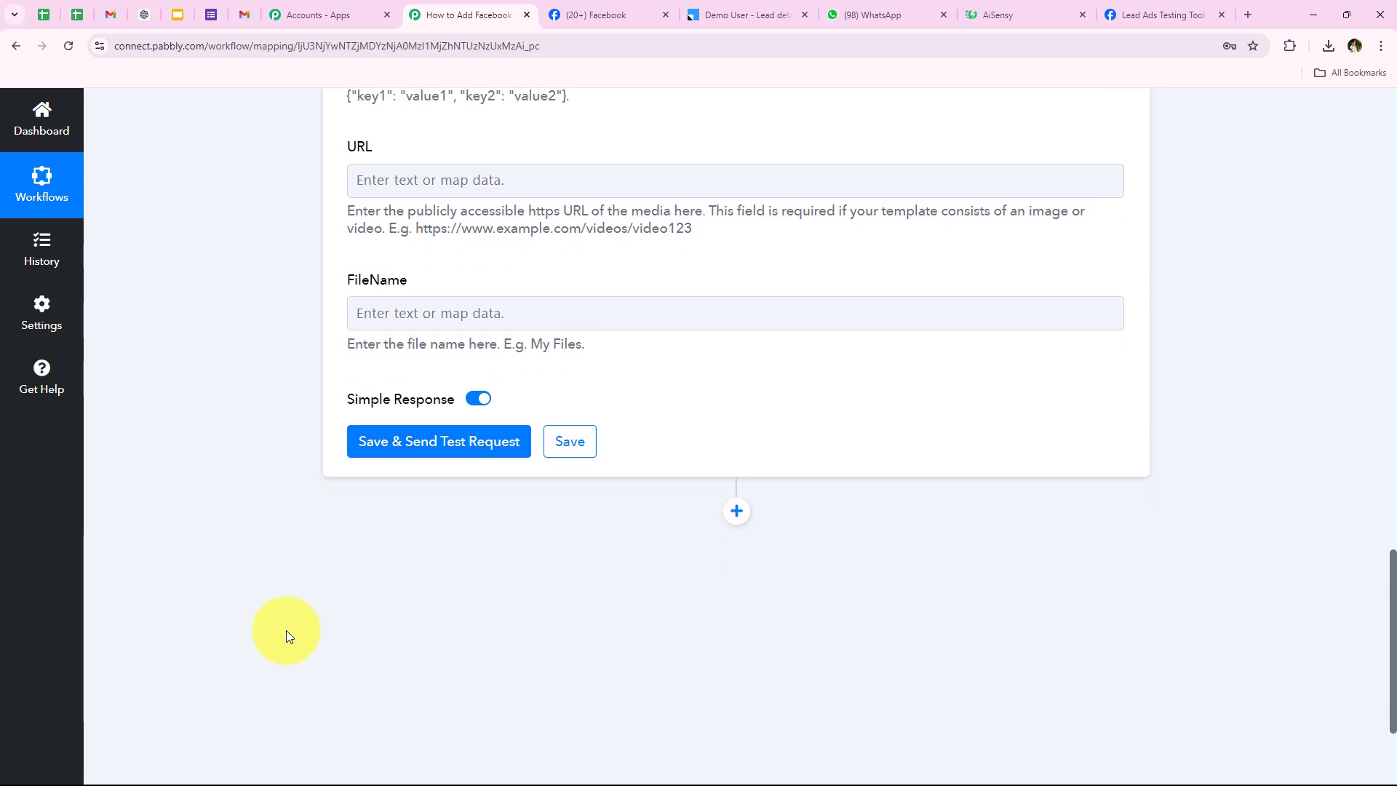
{"action": "scroll", "coordinate": [286, 630], "scroll_direction": "down", "scroll_amount": 1}
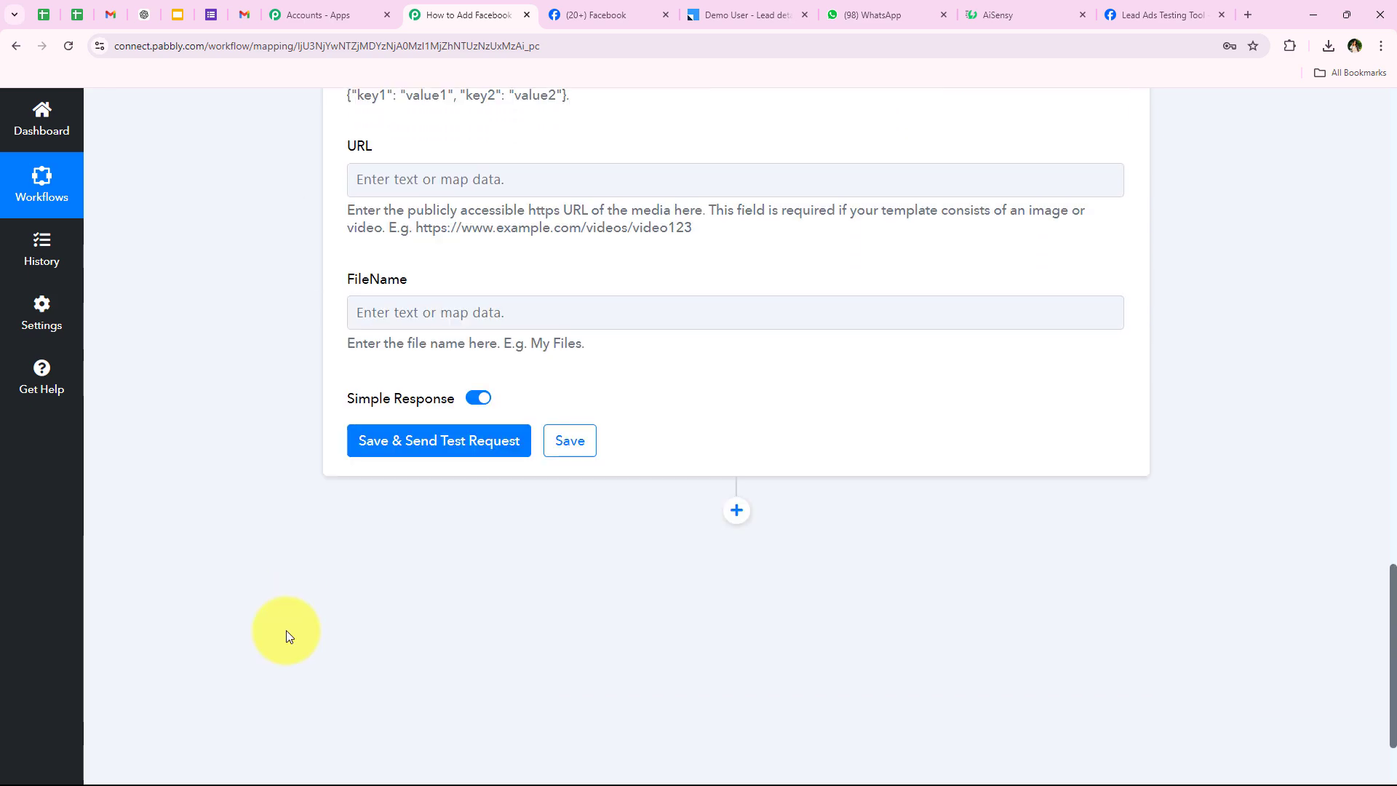
{"action": "scroll", "coordinate": [286, 630], "scroll_direction": "down", "scroll_amount": 2}
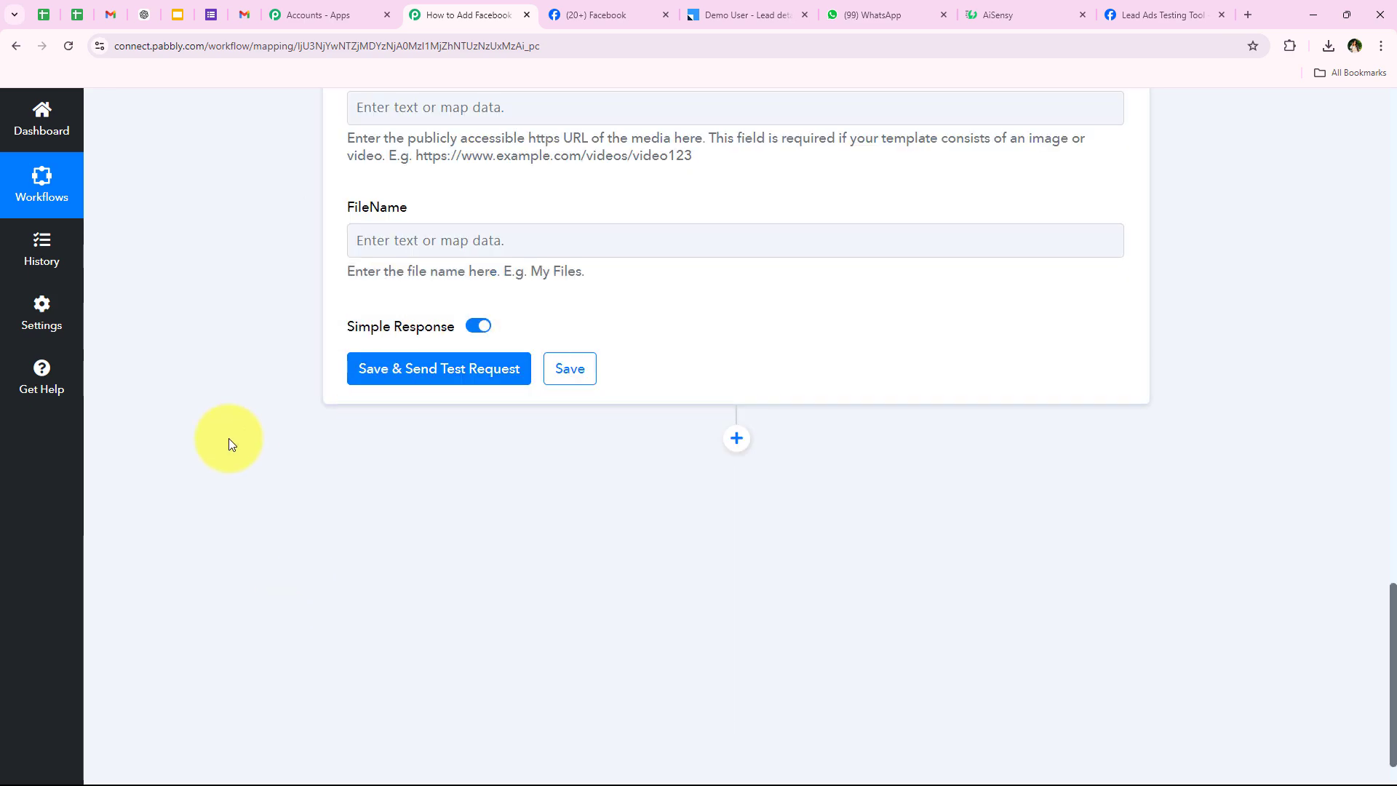
{"action": "scroll", "coordinate": [228, 440], "scroll_direction": "up", "scroll_amount": 1}
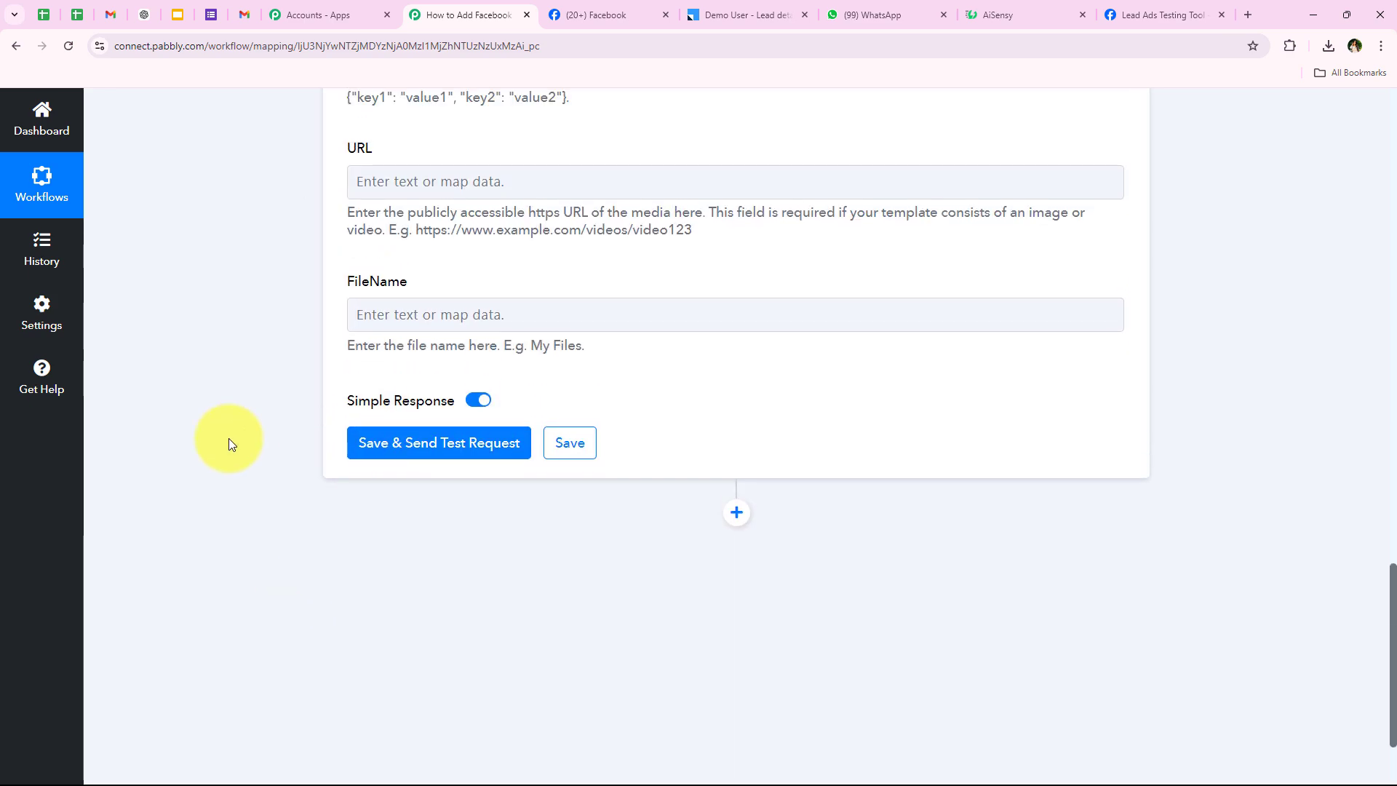
{"action": "scroll", "coordinate": [229, 440], "scroll_direction": "up", "scroll_amount": 9}
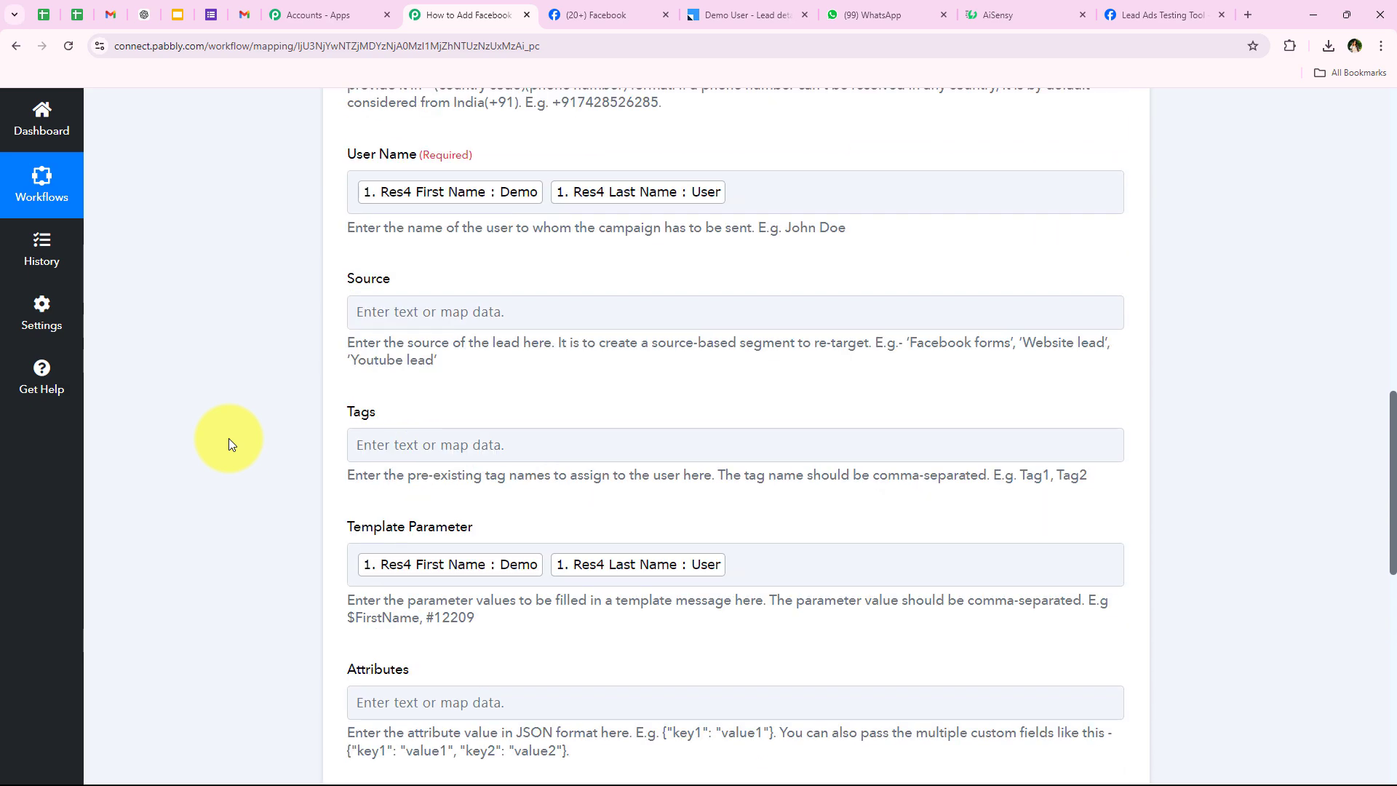
{"action": "scroll", "coordinate": [229, 441], "scroll_direction": "up", "scroll_amount": 2}
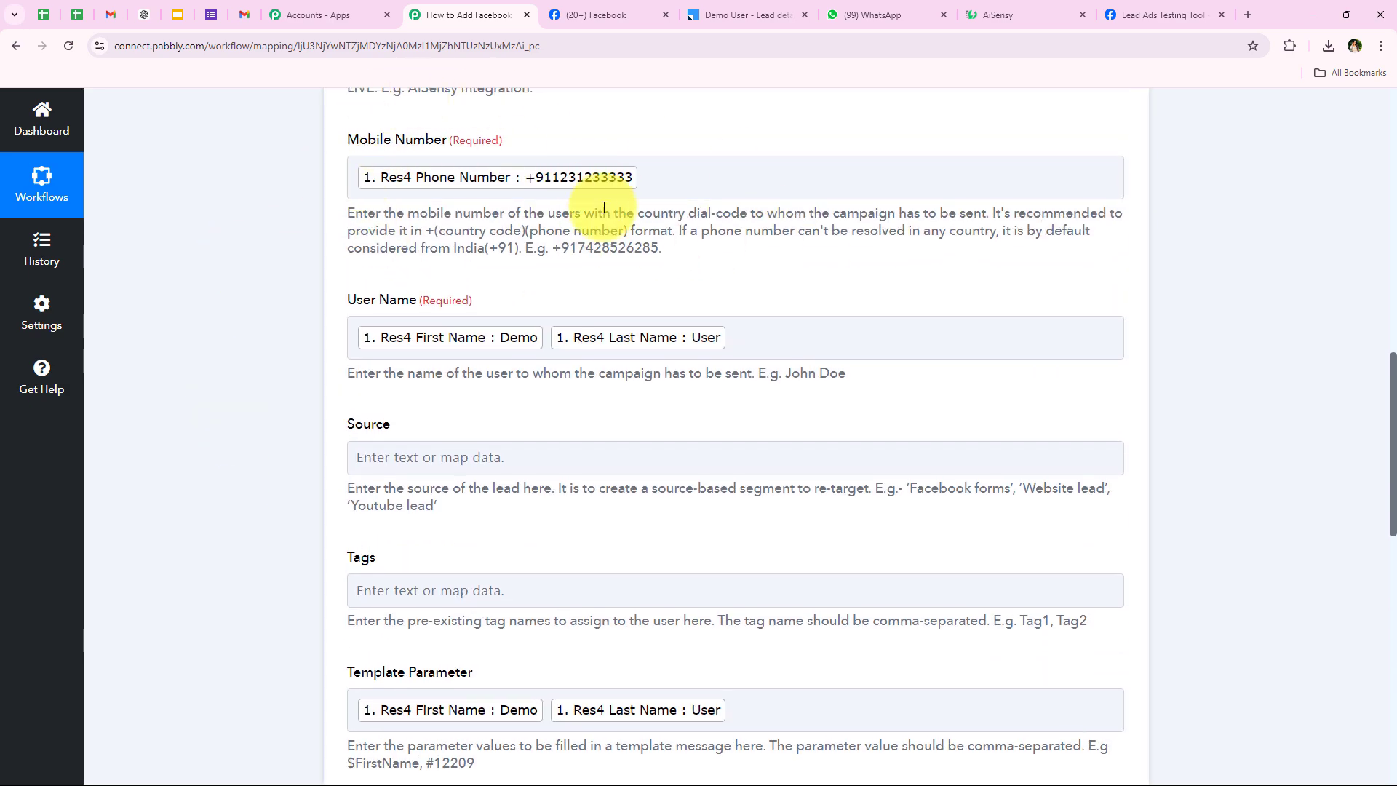
{"action": "left_click", "coordinate": [655, 178]}
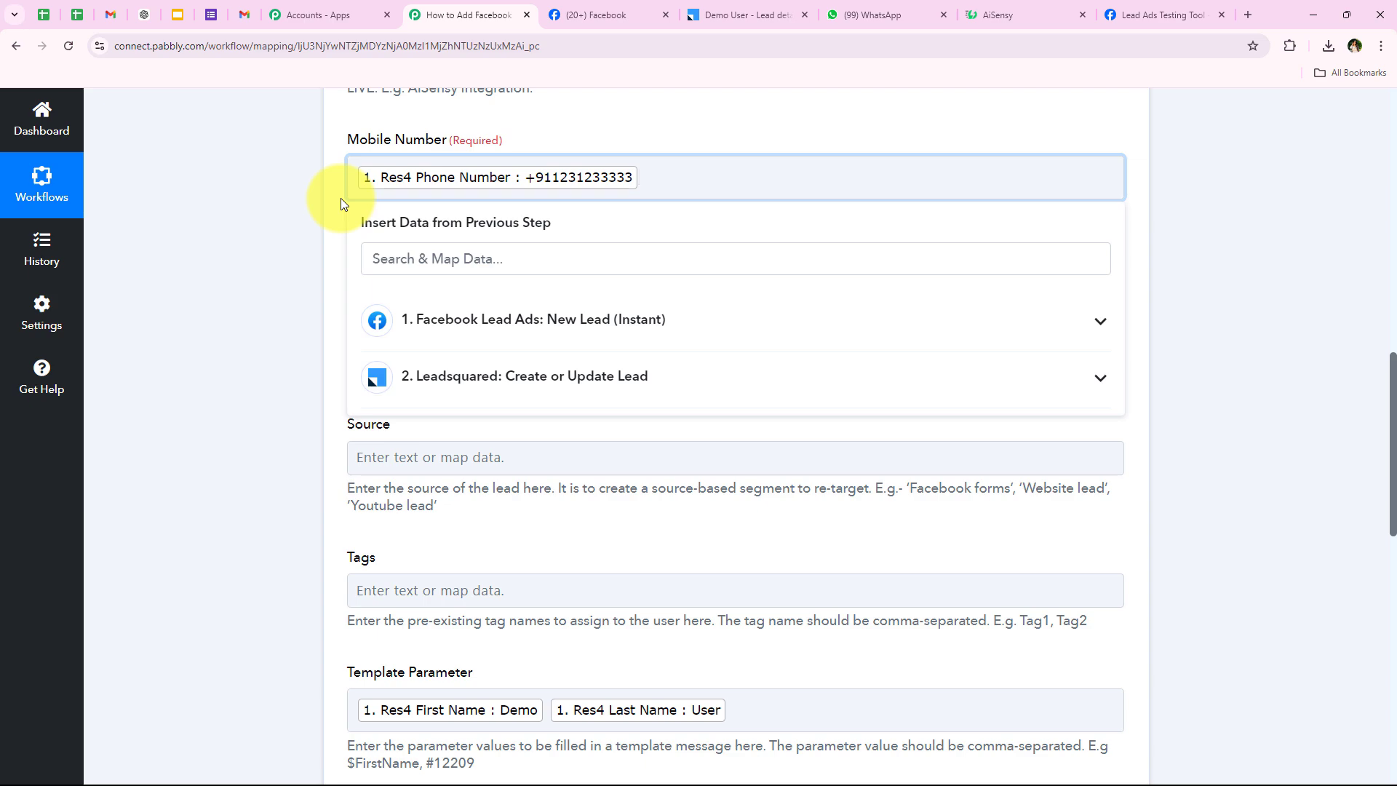
{"action": "key", "text": "BackSpace"}
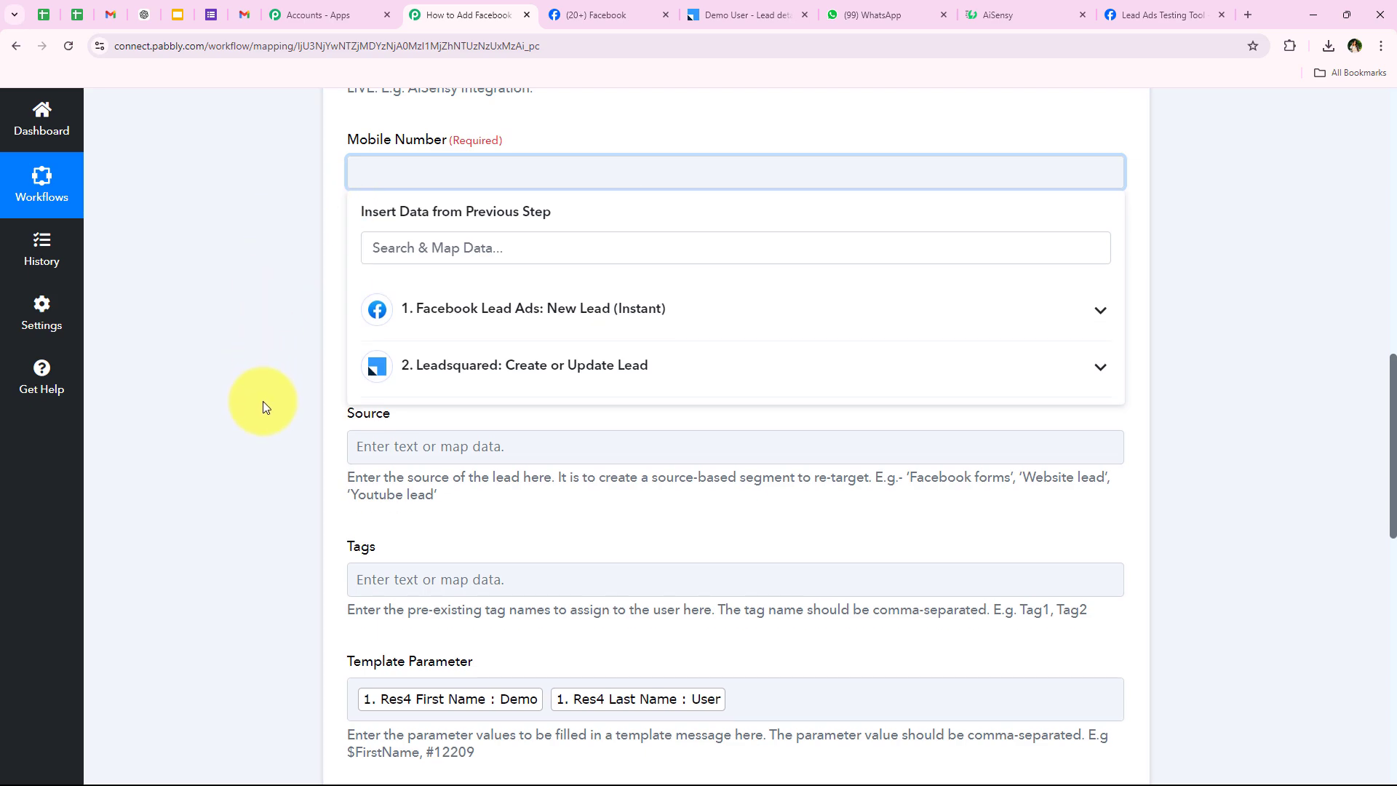
{"action": "scroll", "coordinate": [263, 400], "scroll_direction": "down", "scroll_amount": 15}
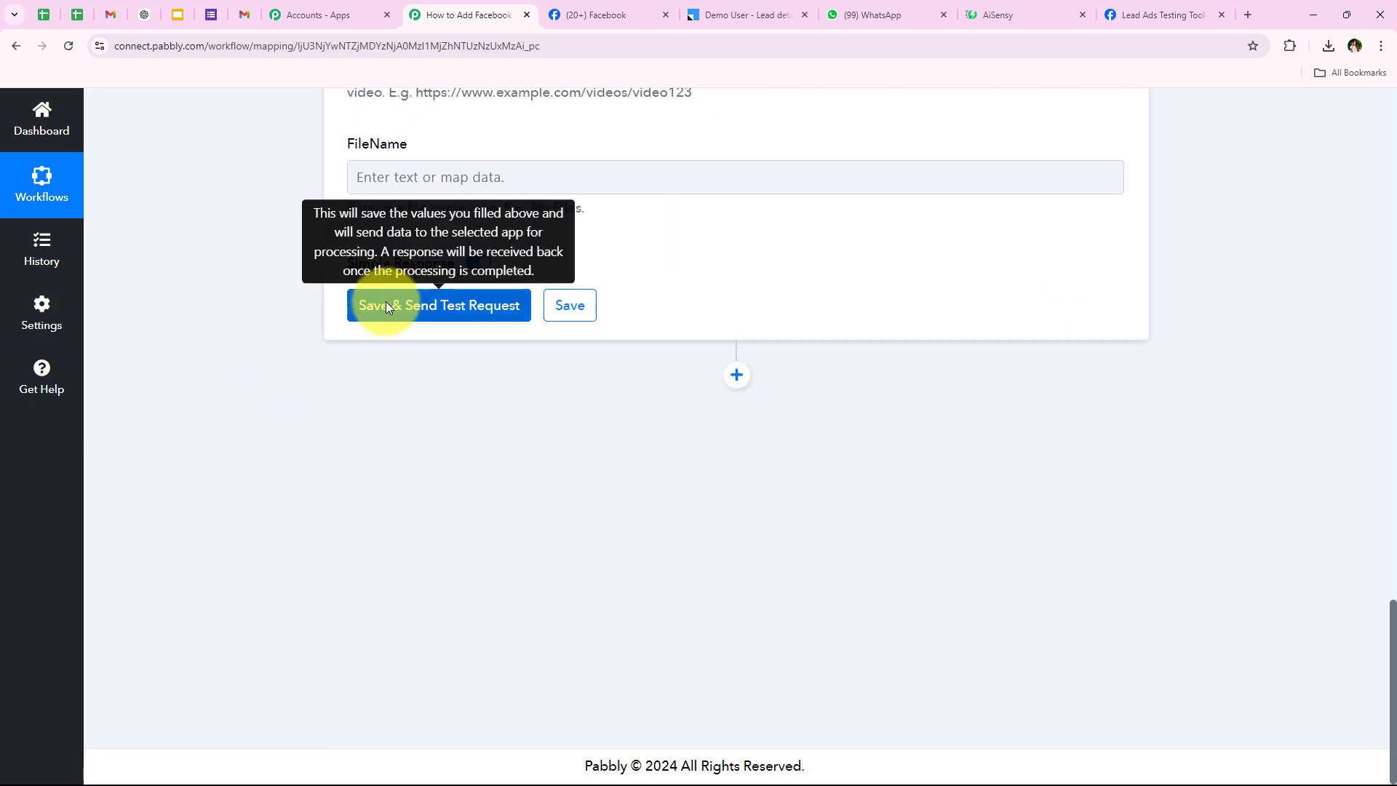
Save the AiSensy step and send a test request, getting Success true and a message id.
{"action": "left_click", "coordinate": [383, 302]}
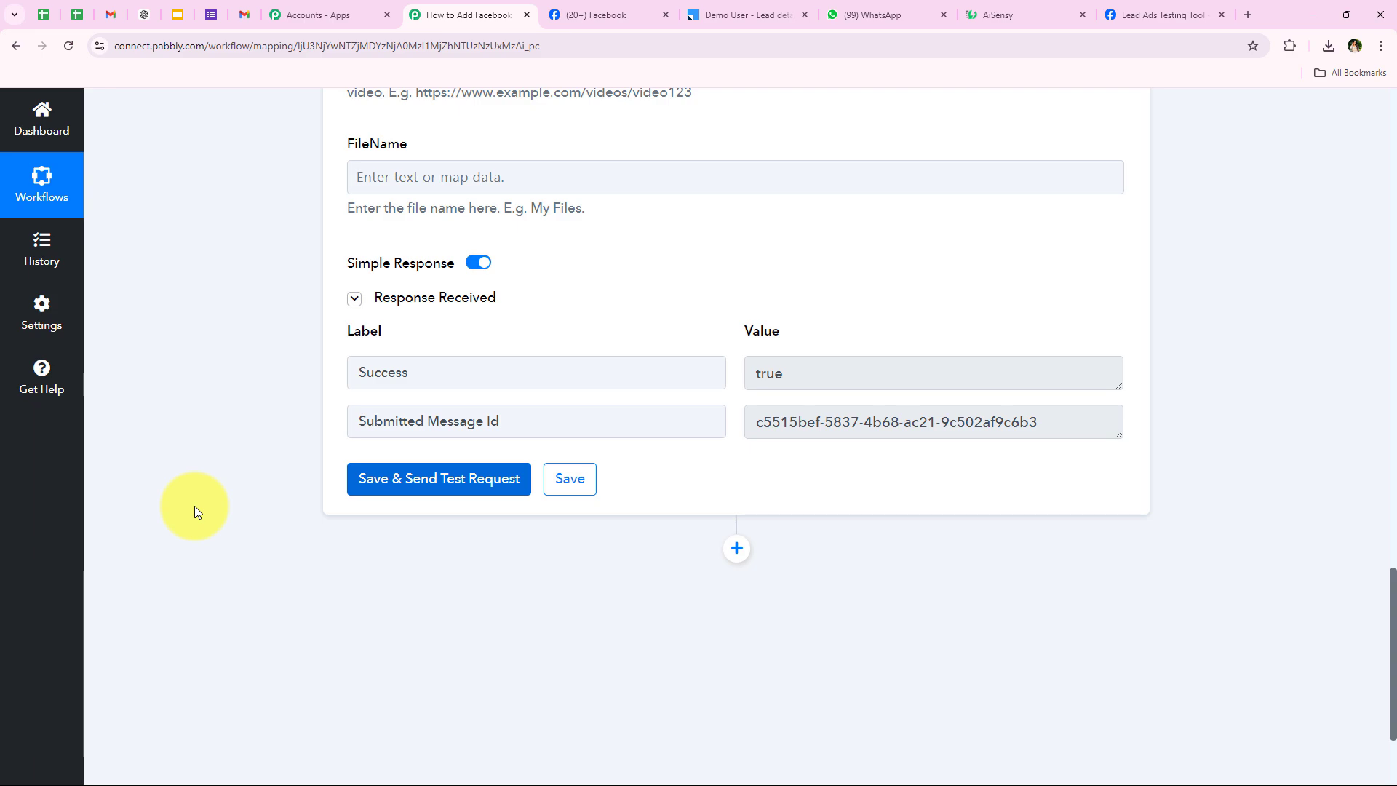
Read the received personalized real-estate welcome message in WhatsApp Web line by line, then return to Pabbly.
{"action": "left_click", "coordinate": [859, 14]}
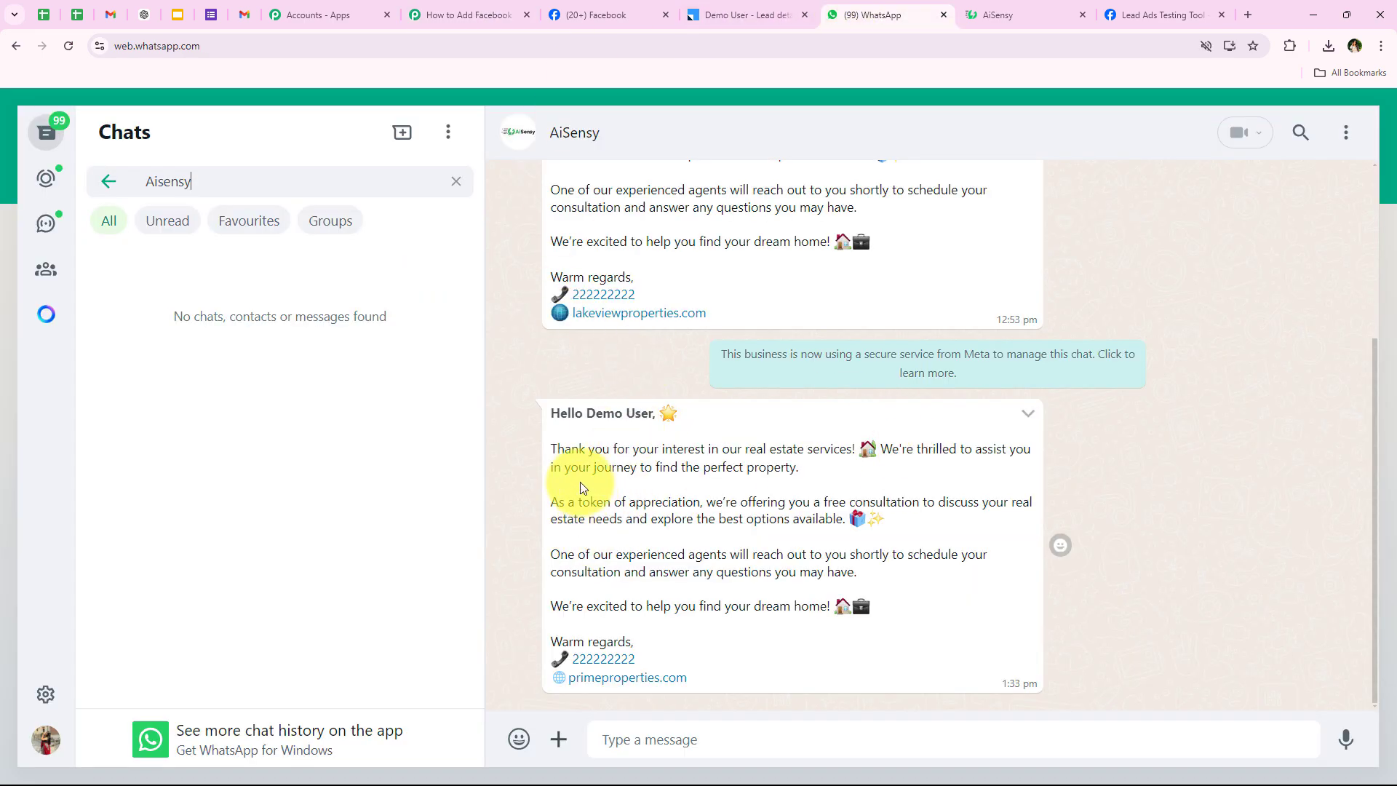
{"action": "left_click_drag", "start_coordinate": [548, 413], "coordinate": [645, 418]}
{"action": "left_click", "coordinate": [626, 458]}
{"action": "left_click_drag", "start_coordinate": [539, 456], "coordinate": [852, 455]}
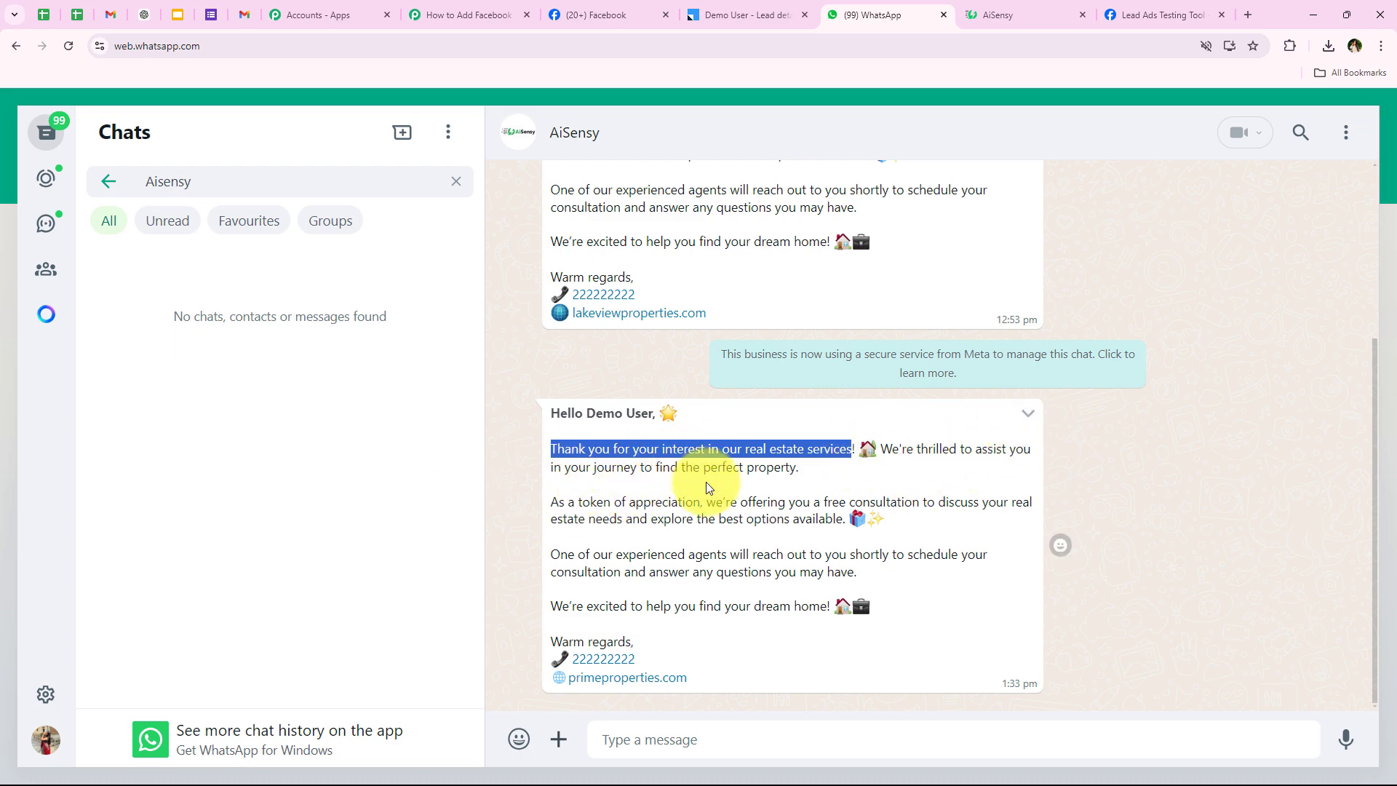
{"action": "left_click_drag", "start_coordinate": [535, 507], "coordinate": [921, 532]}
{"action": "left_click", "coordinate": [920, 526]}
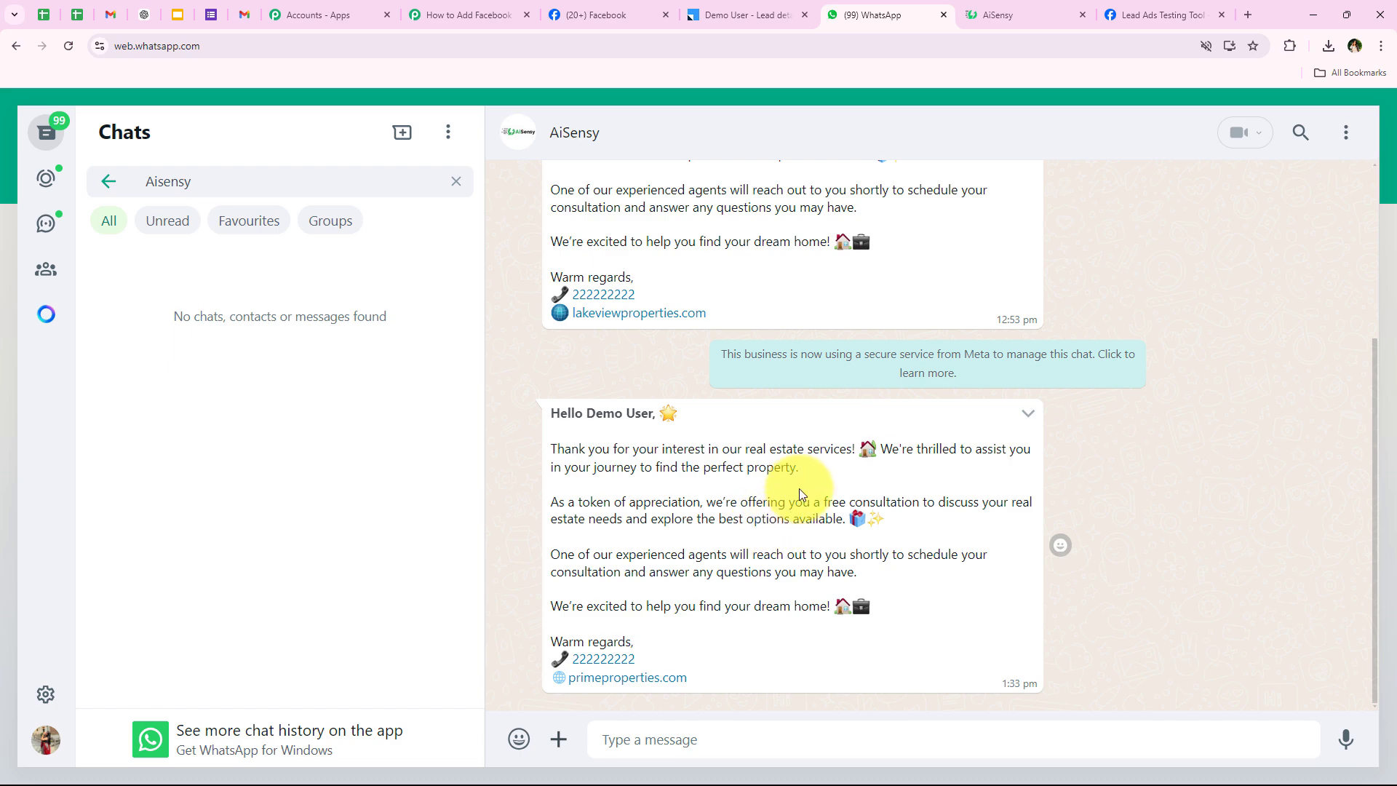
{"action": "left_click_drag", "start_coordinate": [552, 555], "coordinate": [983, 582]}
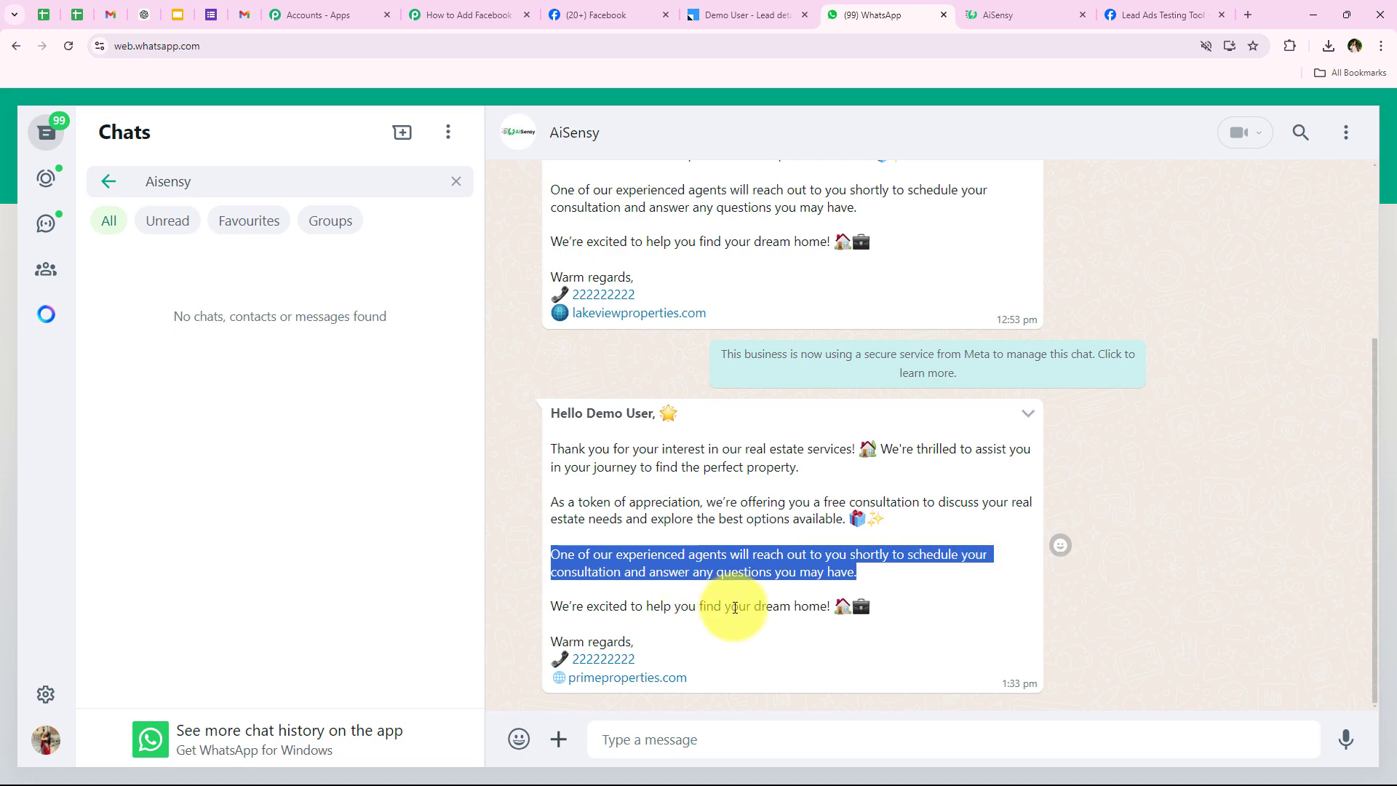
{"action": "left_click", "coordinate": [686, 590]}
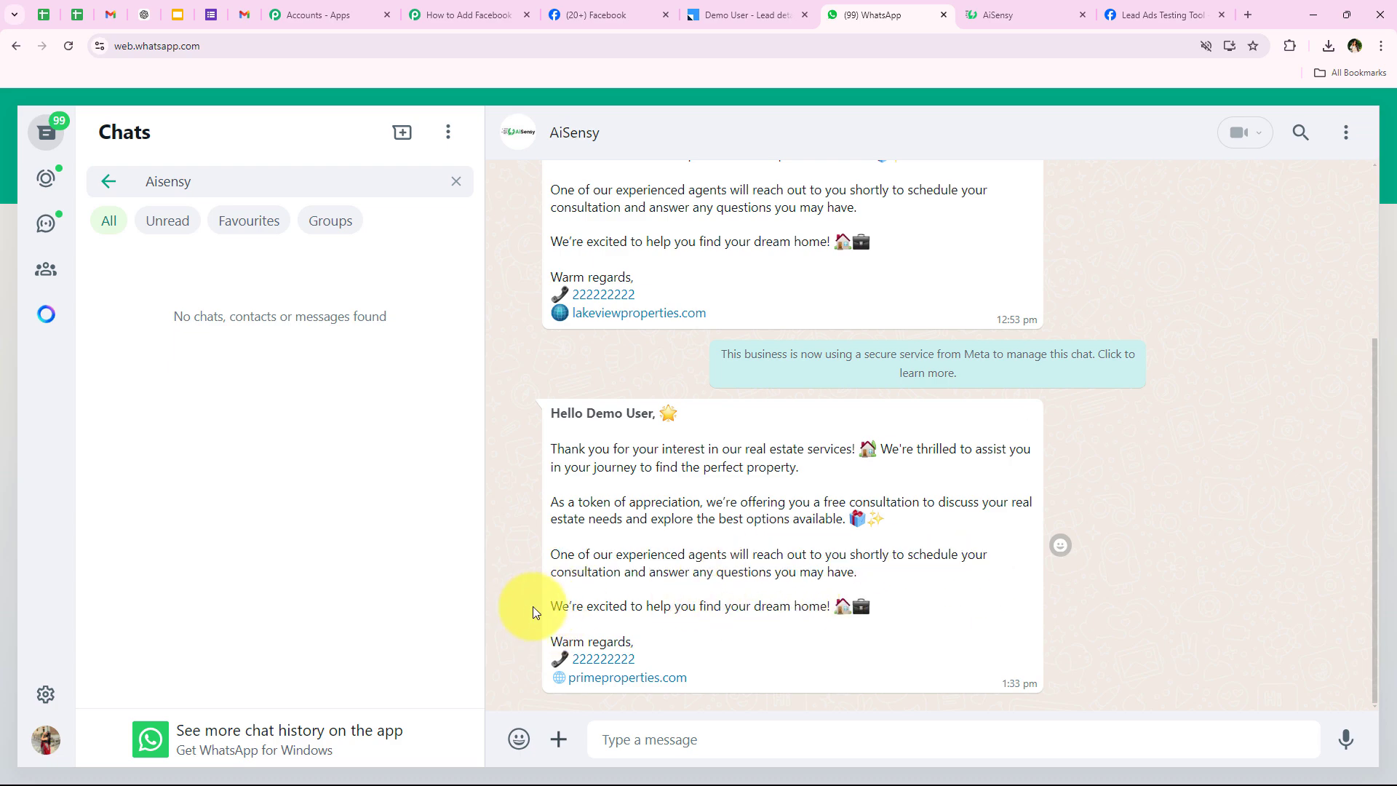
{"action": "left_click_drag", "start_coordinate": [533, 612], "coordinate": [865, 607]}
{"action": "left_click", "coordinate": [785, 651]}
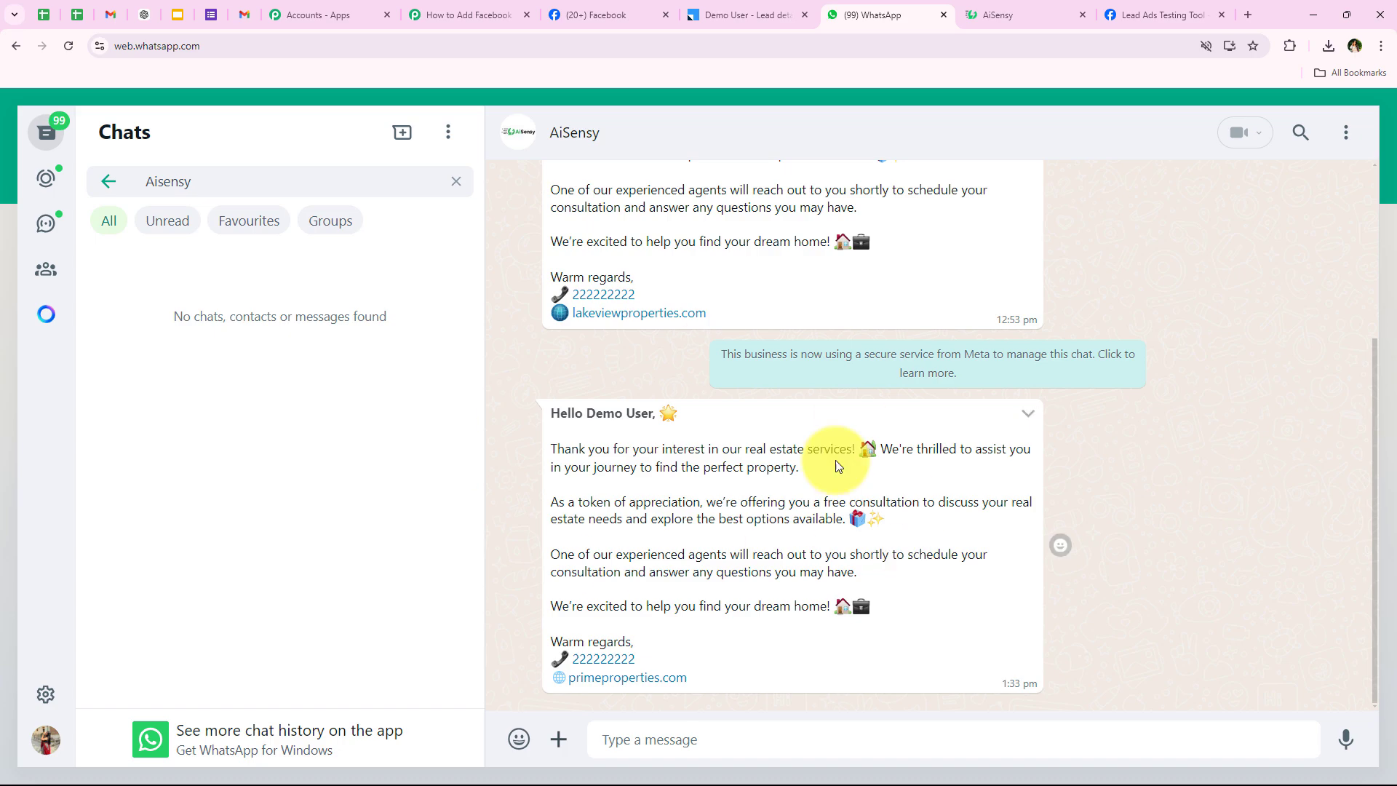
{"action": "left_click", "coordinate": [466, 13]}
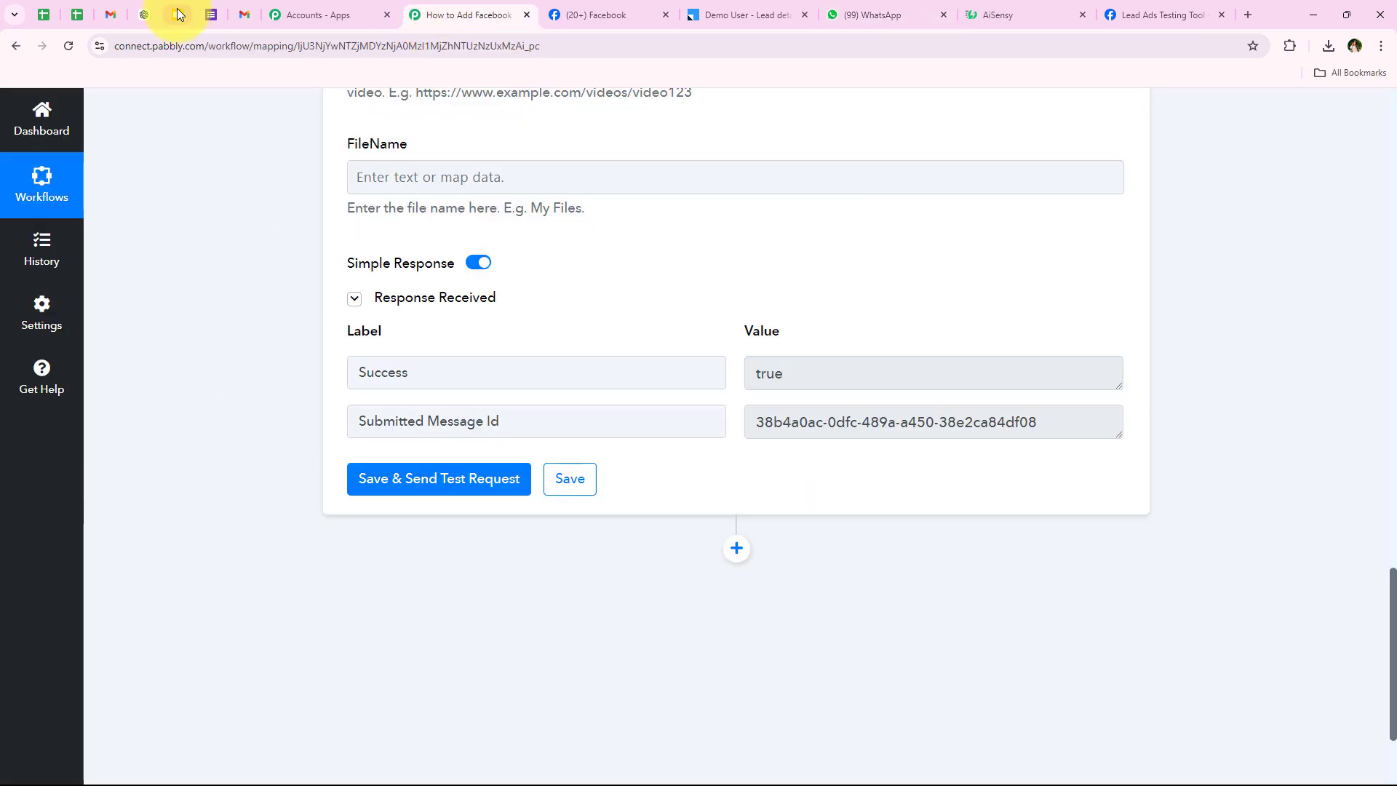
Review the three-step Facebook–LeadSquared–AiSensy workflow, then go to the Lead Ads Testing Tool.
{"action": "scroll", "coordinate": [213, 470], "scroll_direction": "up", "scroll_amount": 15}
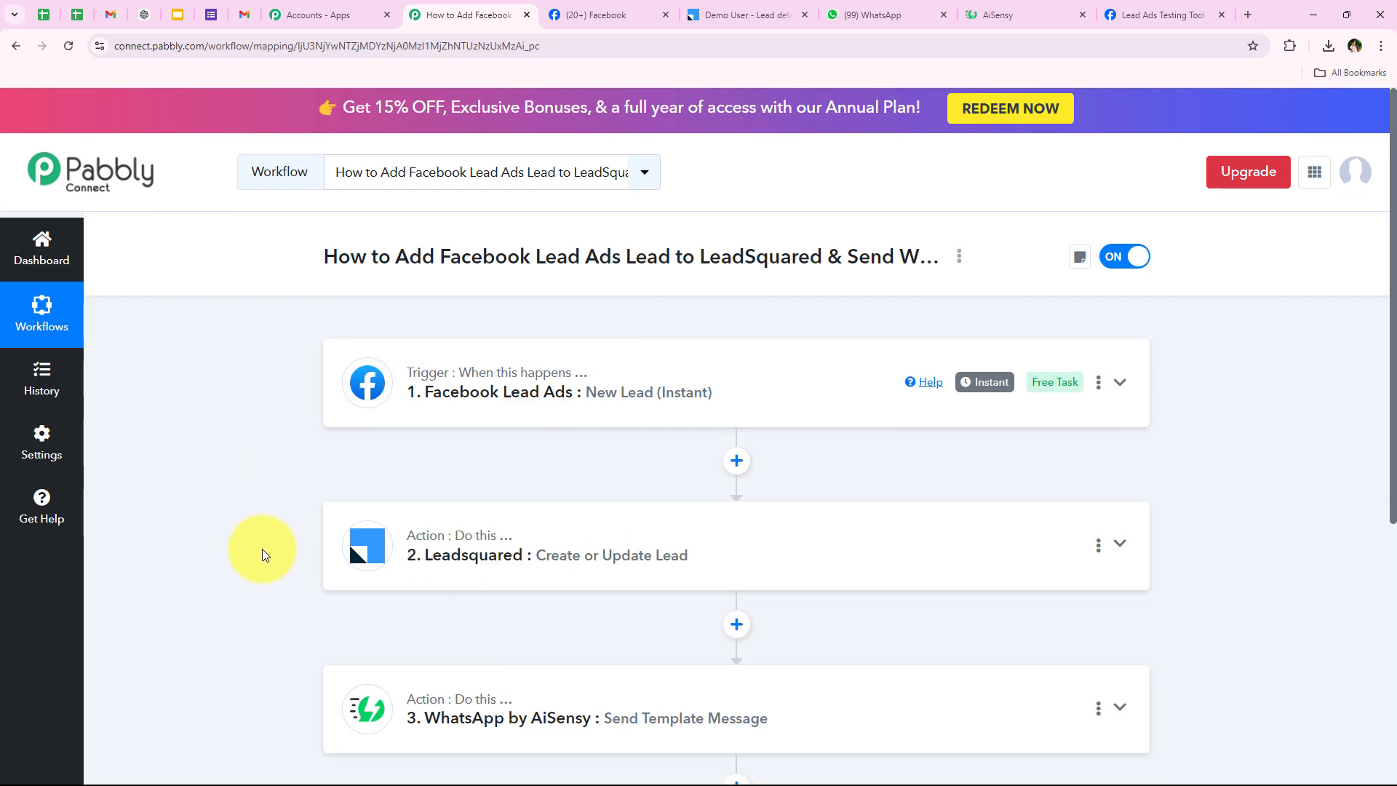
{"action": "scroll", "coordinate": [264, 555], "scroll_direction": "down", "scroll_amount": 1}
{"action": "scroll", "coordinate": [262, 549], "scroll_direction": "up", "scroll_amount": 1}
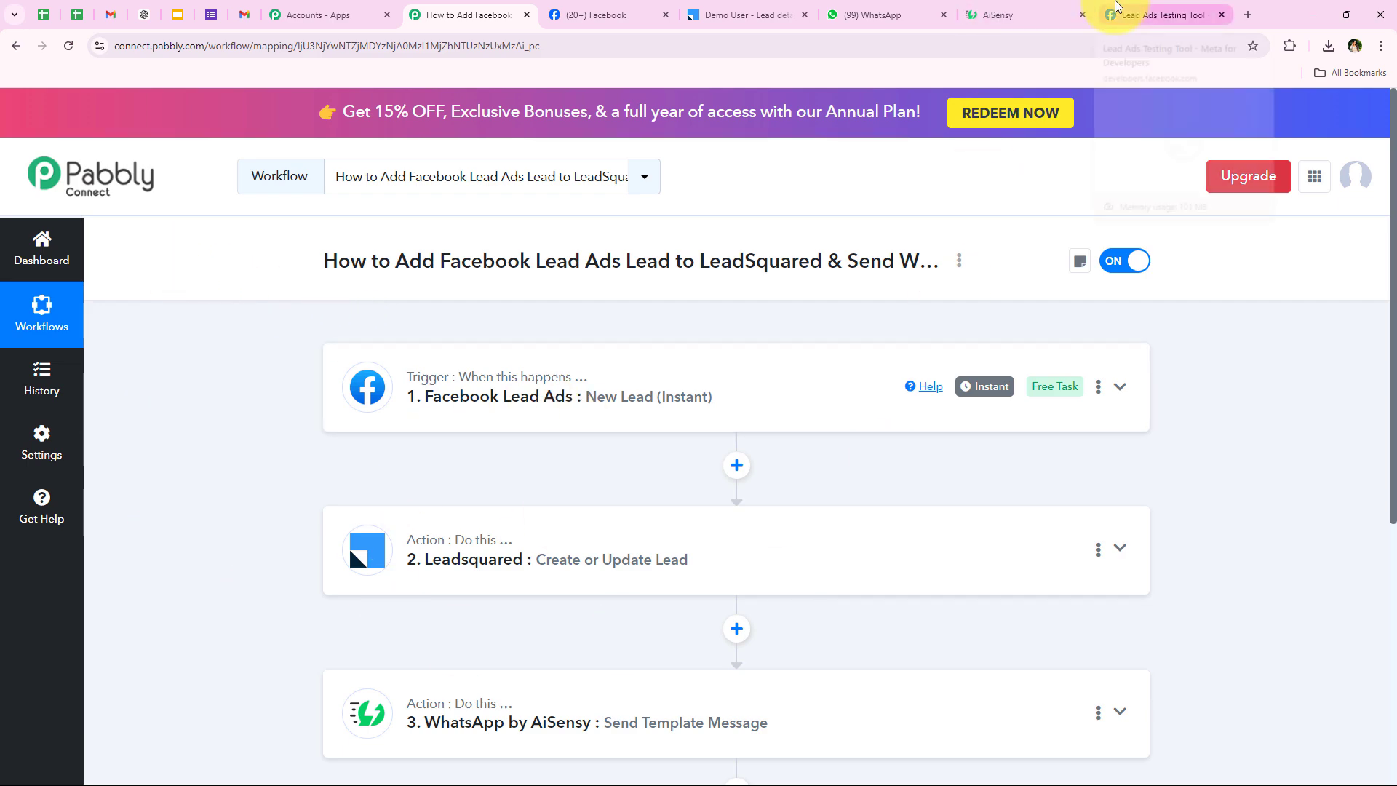
{"action": "left_click", "coordinate": [1162, 15]}
Delete the earlier test lead, then select the Prime Properties page and its Lead Form New form.
{"action": "left_click", "coordinate": [532, 401]}
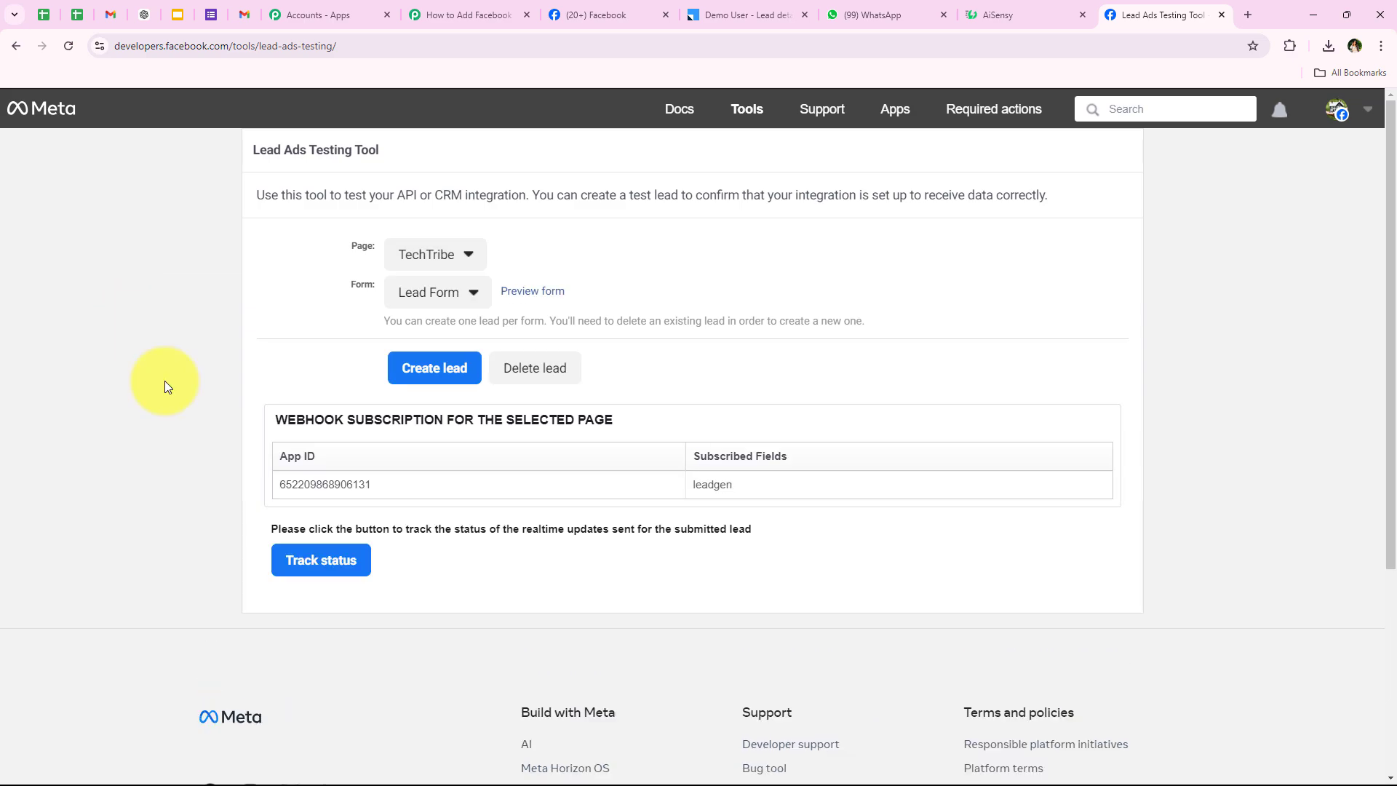
{"action": "left_click", "coordinate": [418, 256]}
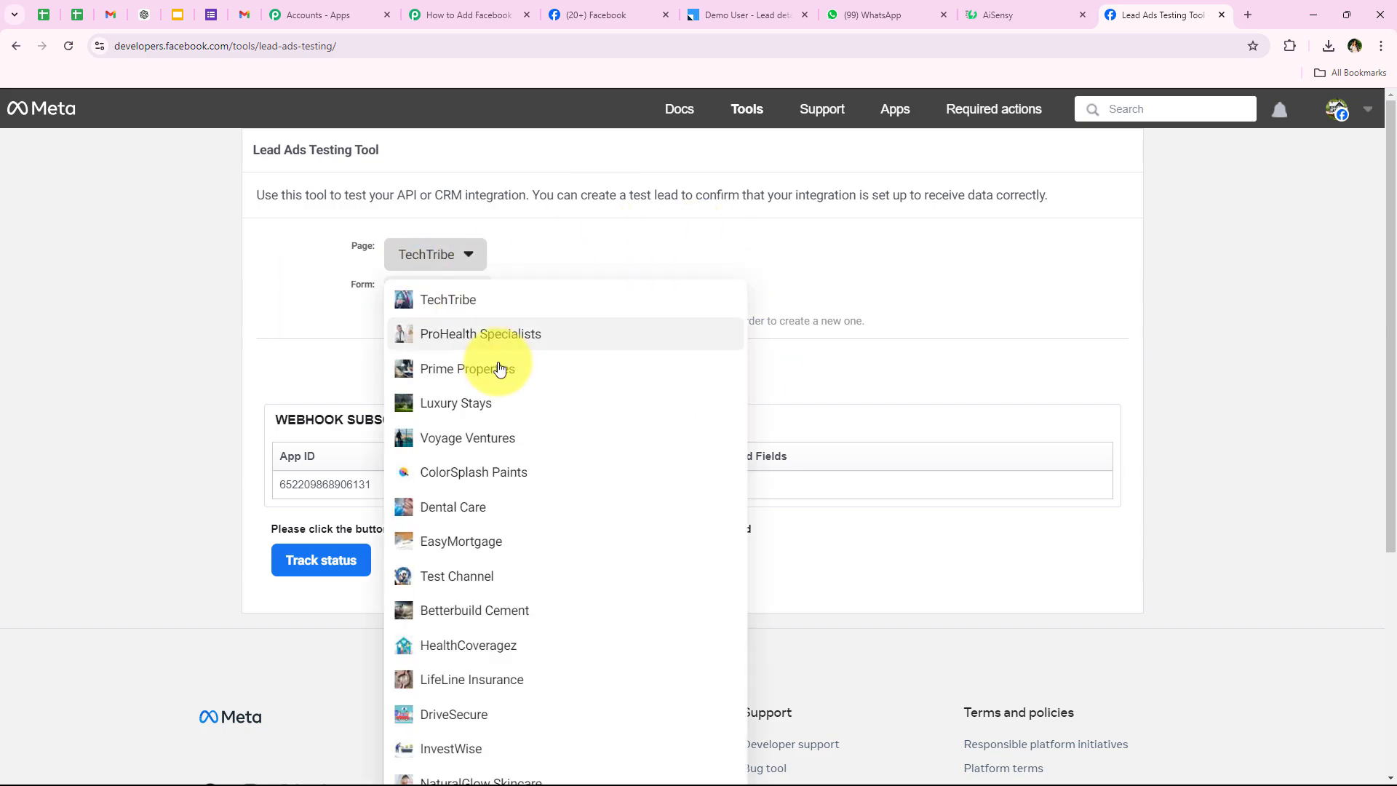
{"action": "left_click", "coordinate": [499, 364]}
{"action": "left_click", "coordinate": [429, 289]}
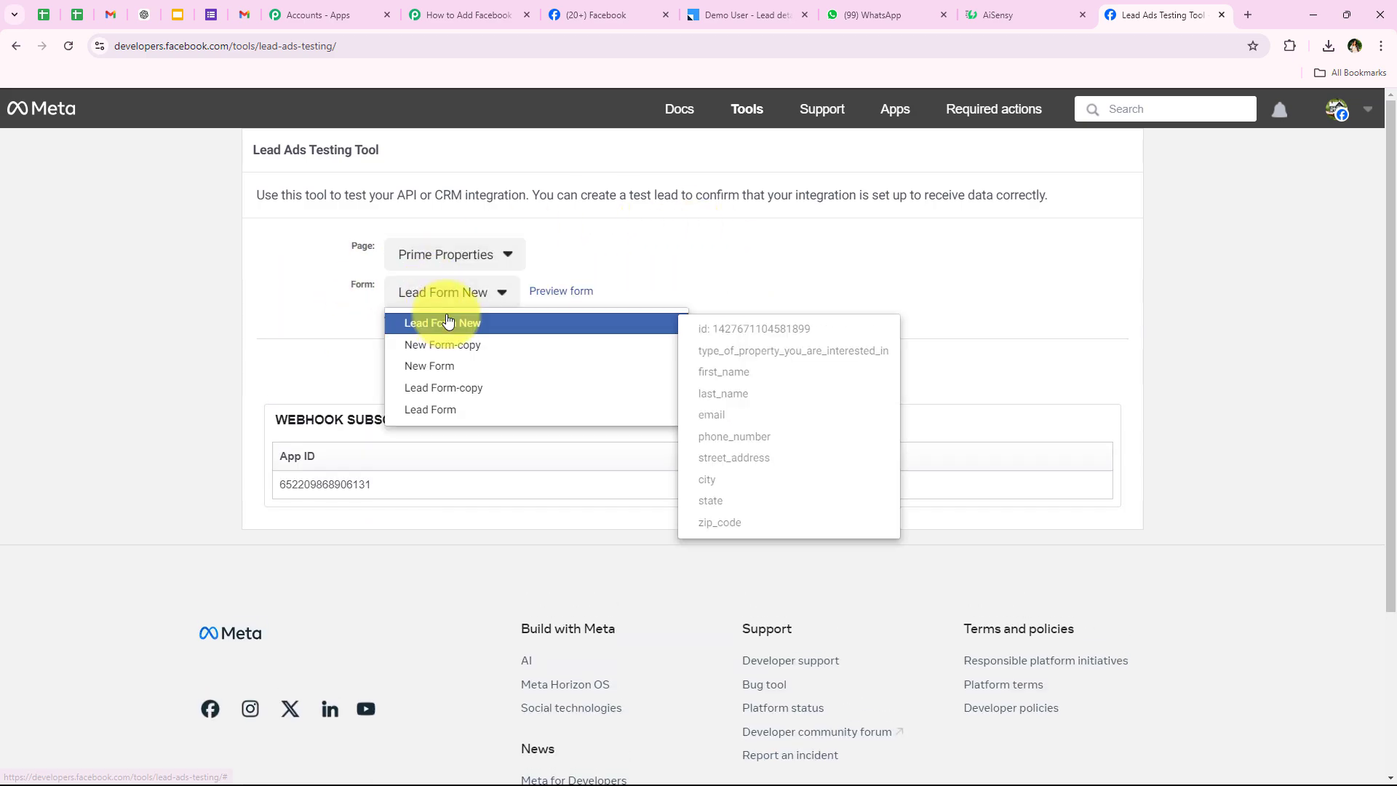
{"action": "left_click", "coordinate": [459, 318]}
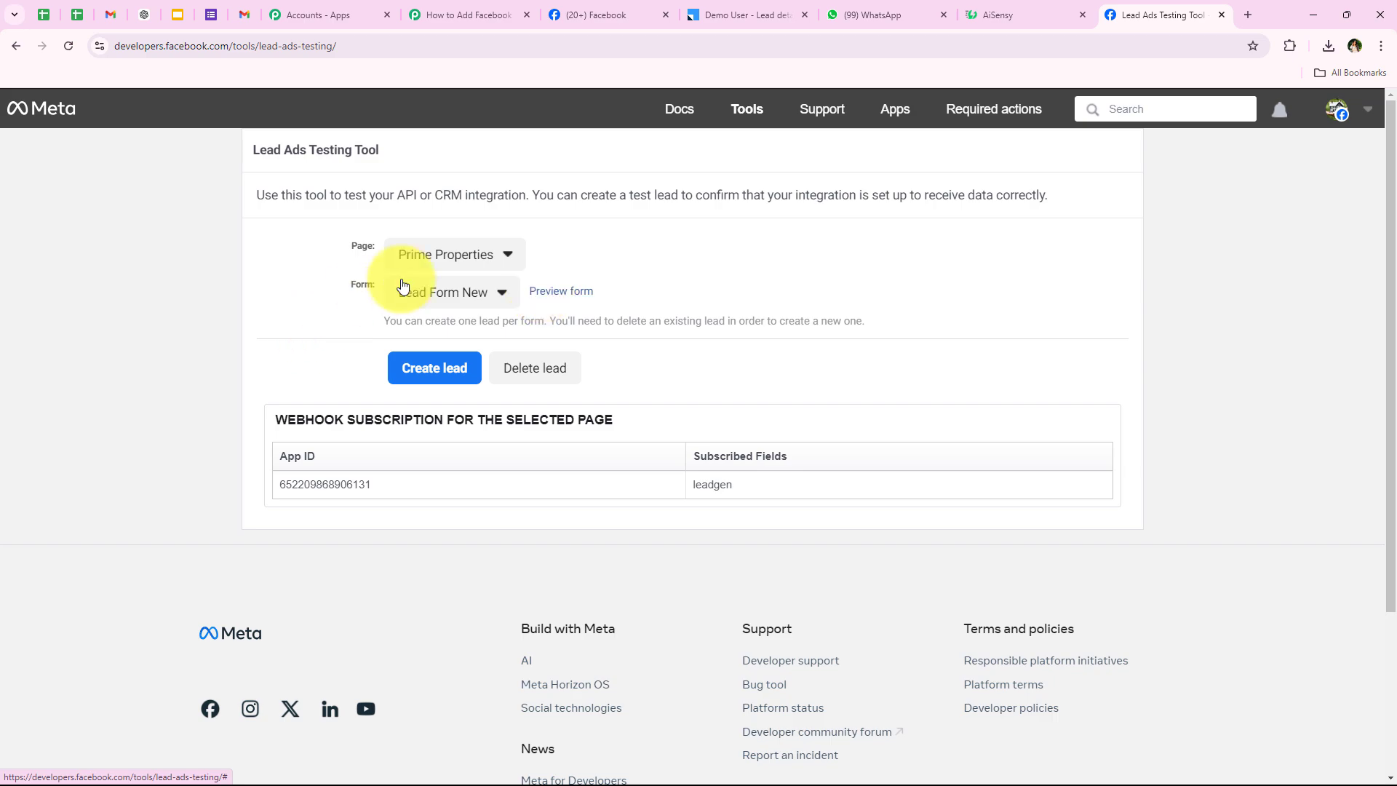
Open the form preview, pick Rental Property, and enter the lead's first name, last name, email and phone.
{"action": "left_click", "coordinate": [567, 293]}
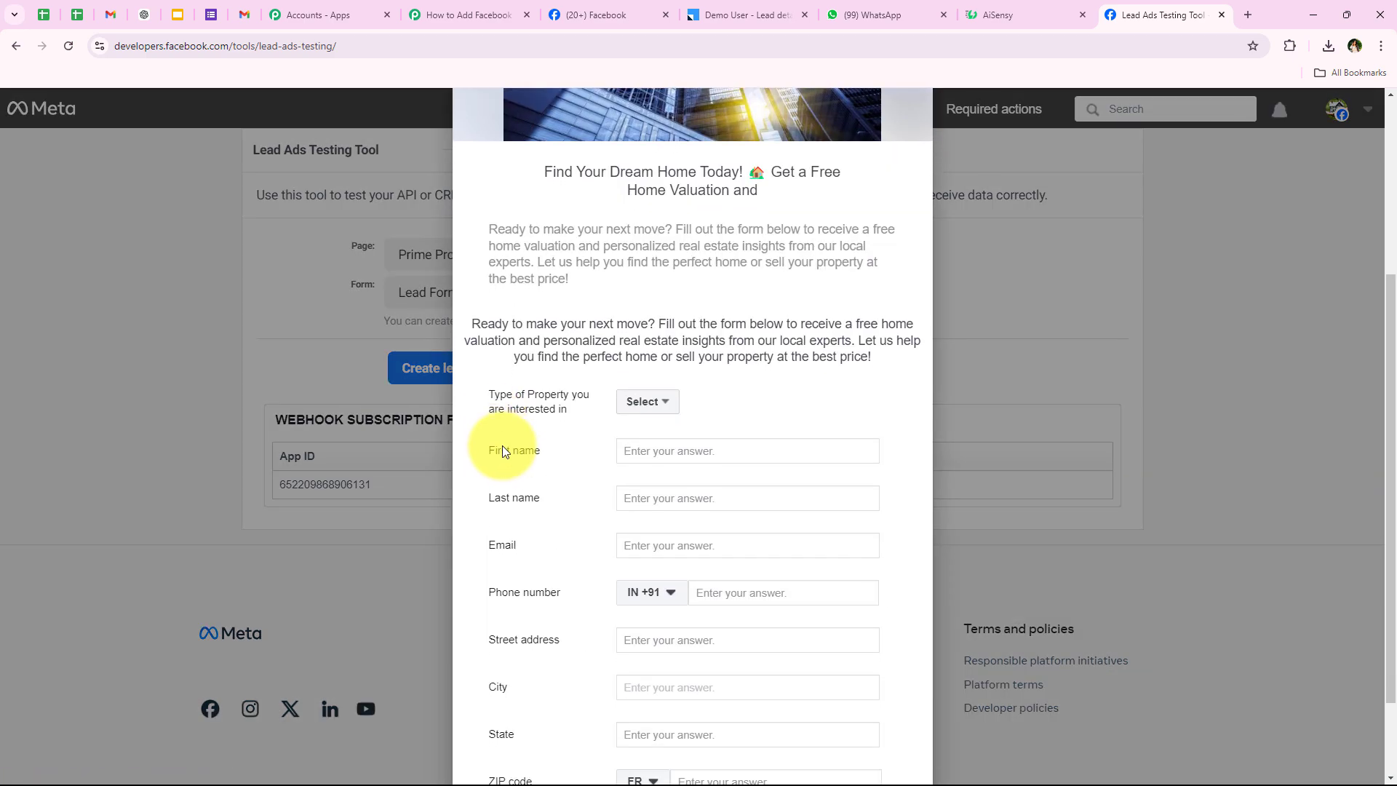
{"action": "scroll", "coordinate": [503, 451], "scroll_direction": "down", "scroll_amount": 1}
{"action": "left_click", "coordinate": [657, 362]}
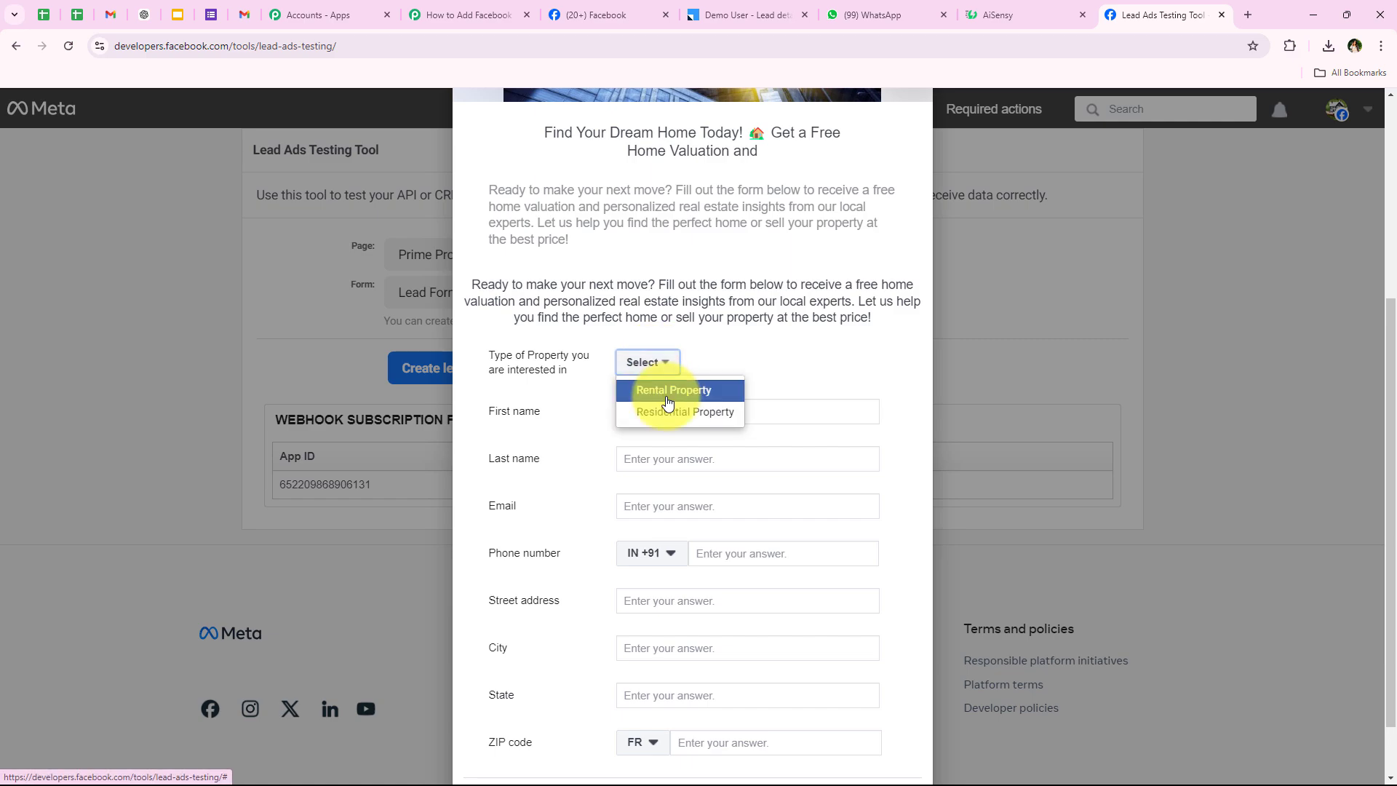
{"action": "left_click", "coordinate": [664, 405]}
{"action": "left_click", "coordinate": [639, 415]}
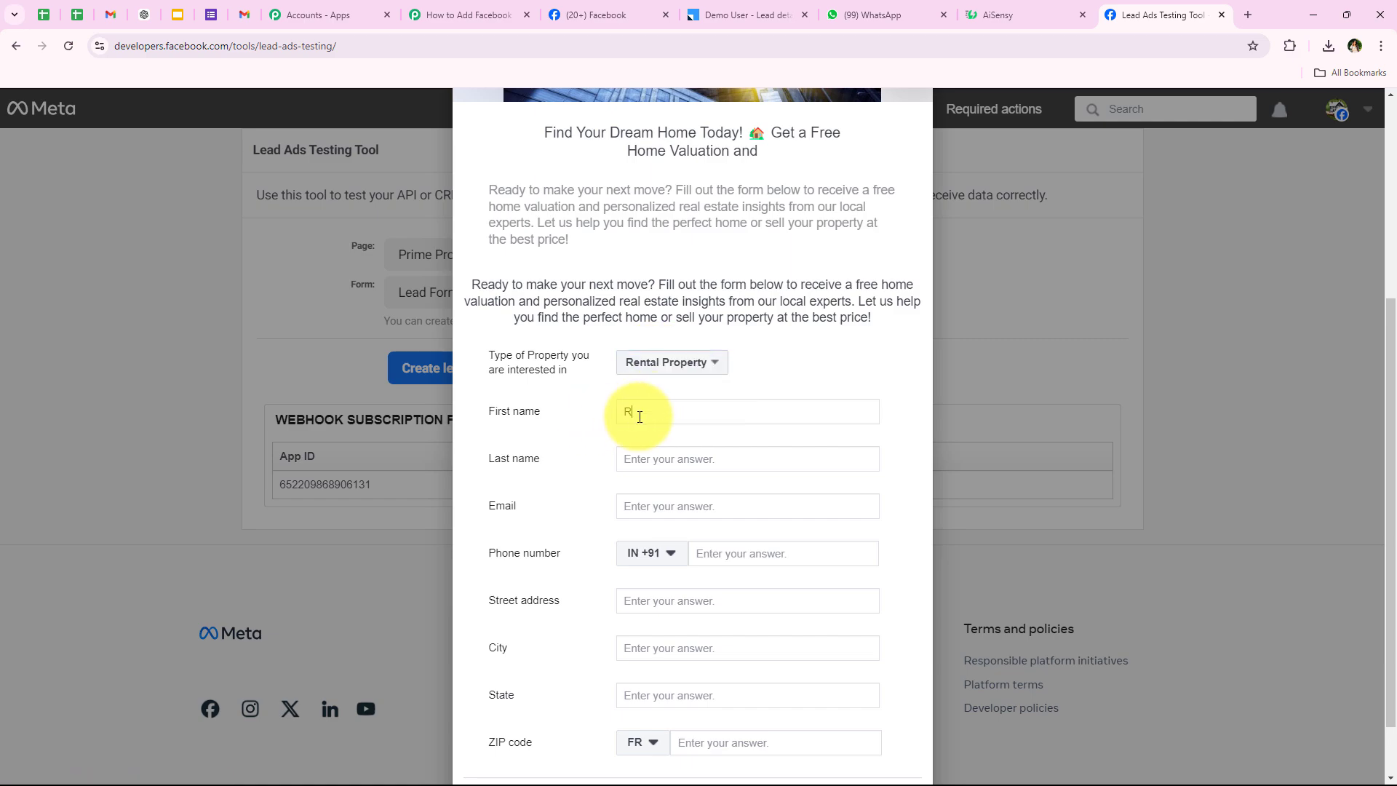
{"action": "type", "text": "Test"}
{"action": "left_click", "coordinate": [699, 456]}
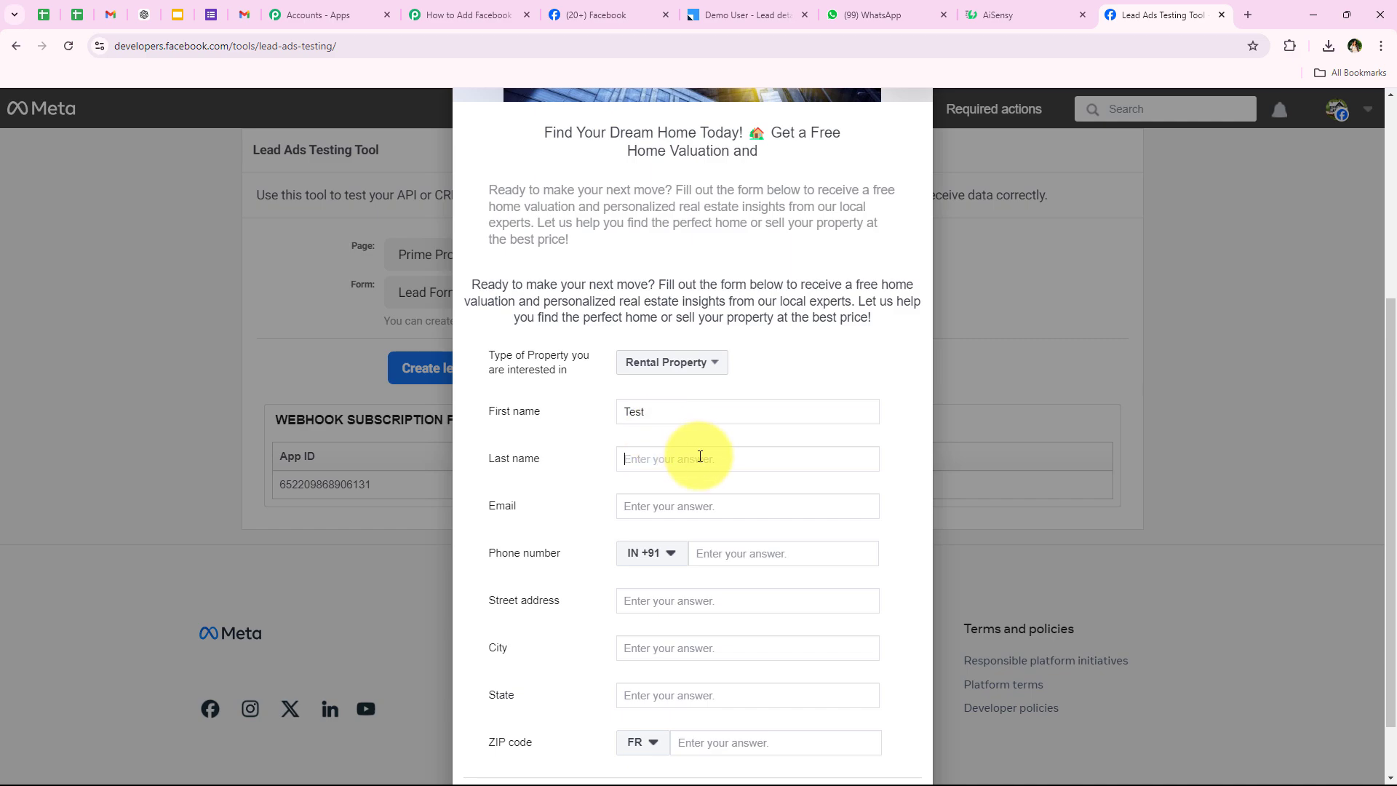
{"action": "type", "text": "User"}
{"action": "left_click", "coordinate": [728, 506]}
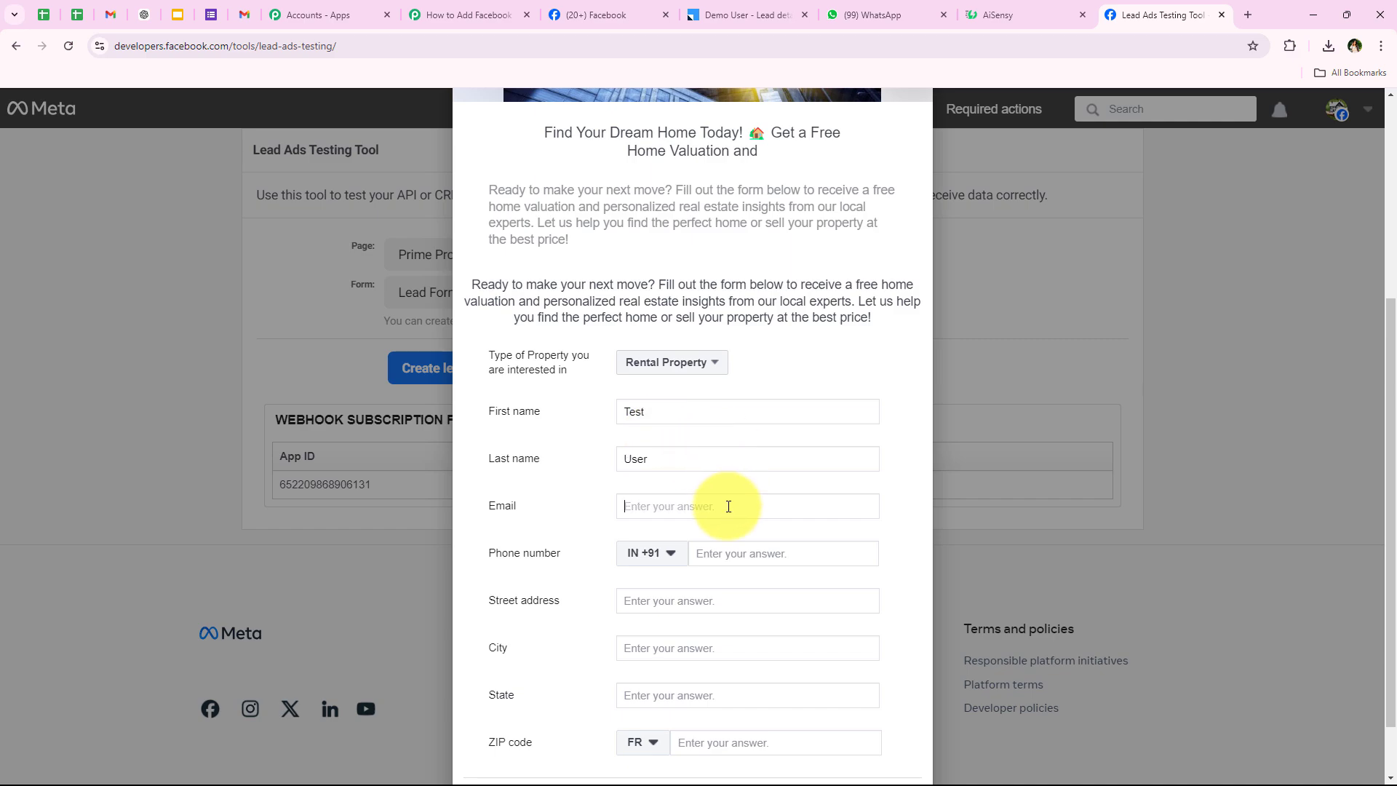
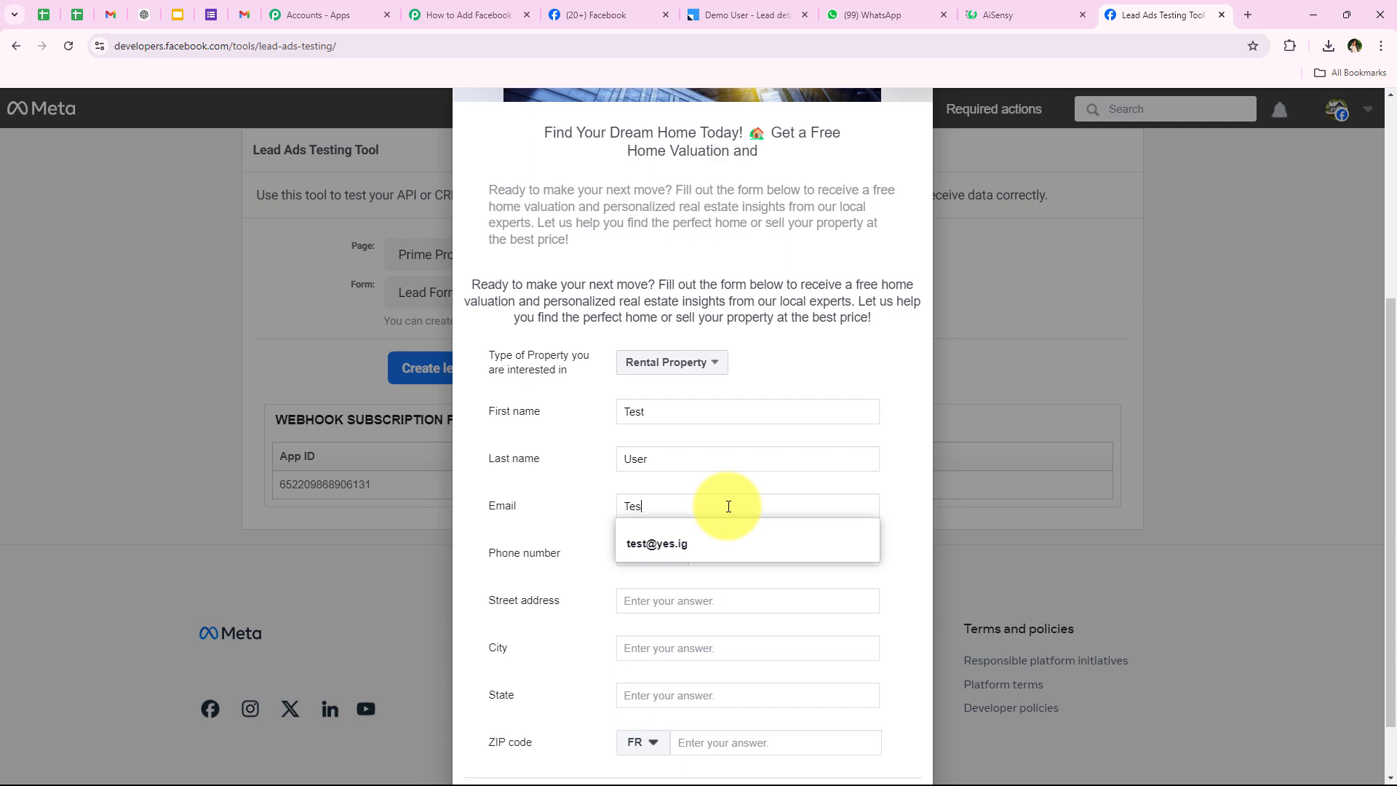
{"action": "left_click", "coordinate": [728, 562]}
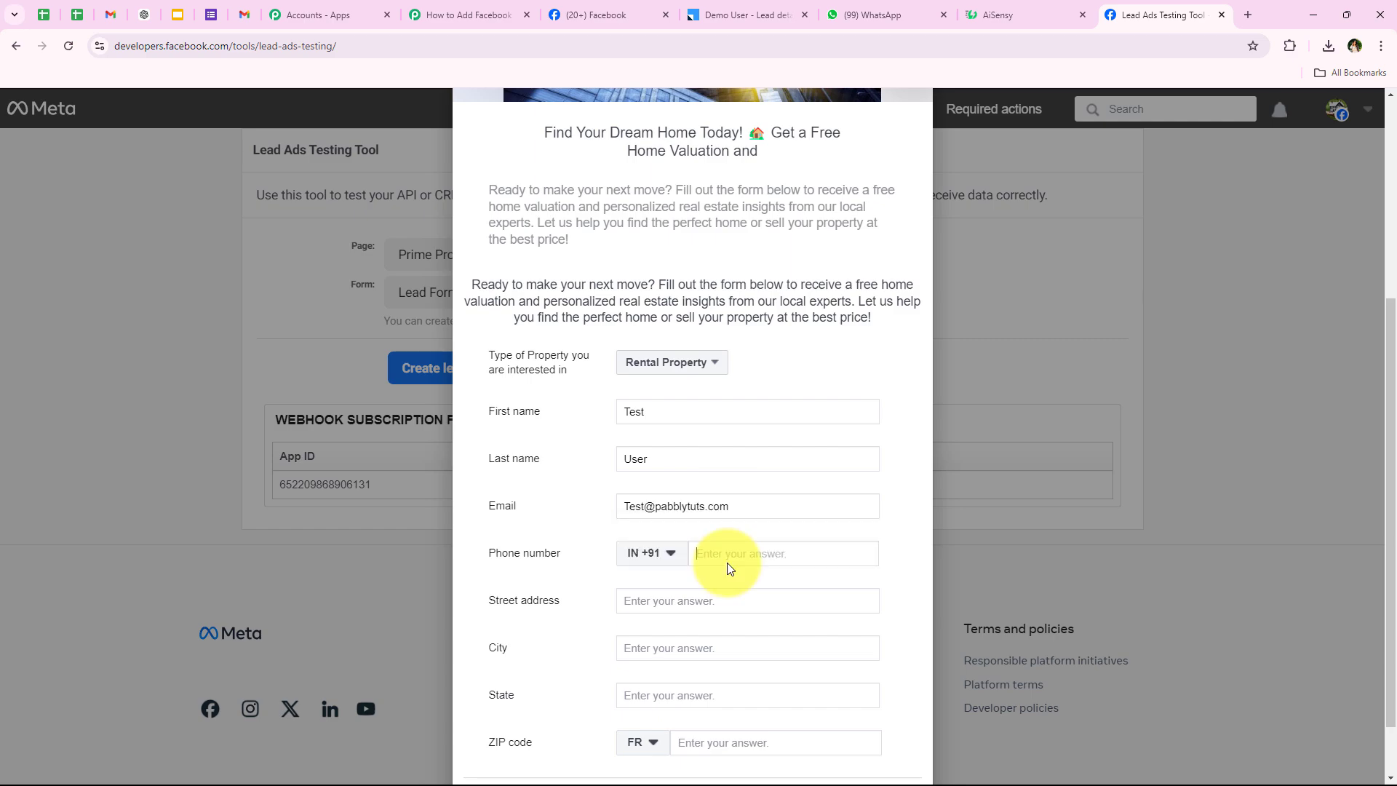
{"action": "type", "text": "22 2222 222"}
Fill in the street address, city Bhopal, state Madhya Pradesh and the ZIP code.
{"action": "left_click", "coordinate": [700, 599]}
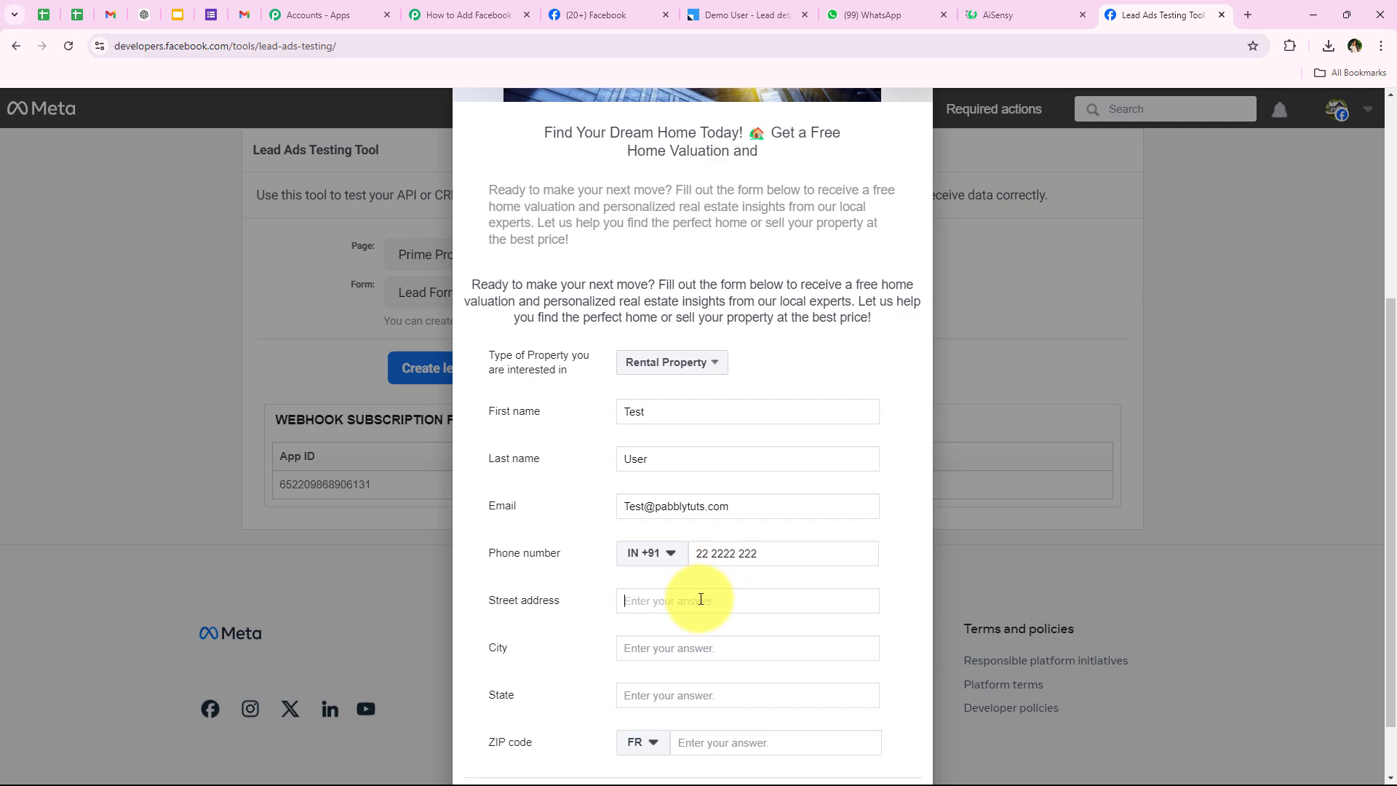
{"action": "type", "text": "old"}
{"action": "scroll", "coordinate": [702, 595], "scroll_direction": "down", "scroll_amount": 1}
{"action": "left_click", "coordinate": [708, 582]}
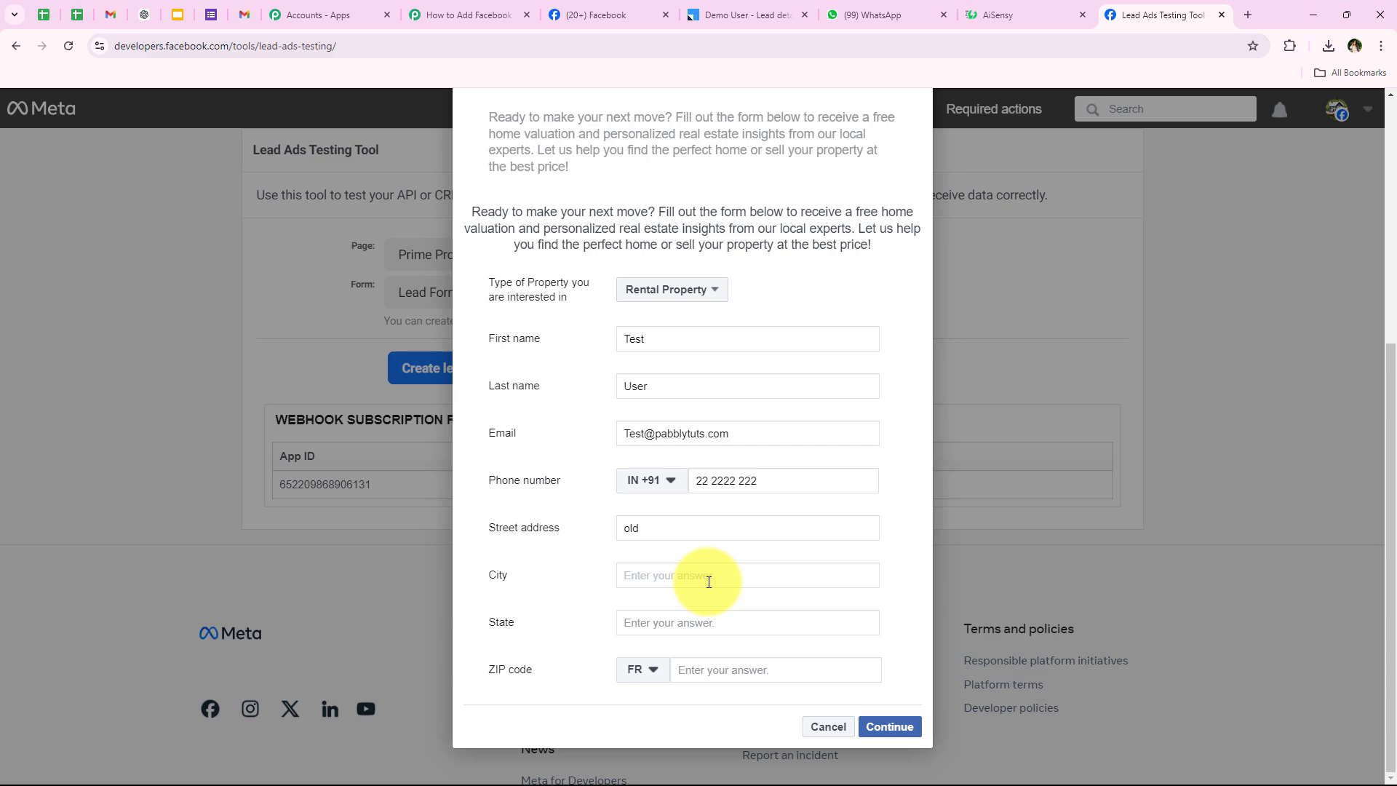
{"action": "type", "text": "B"}
{"action": "left_click", "coordinate": [712, 619]}
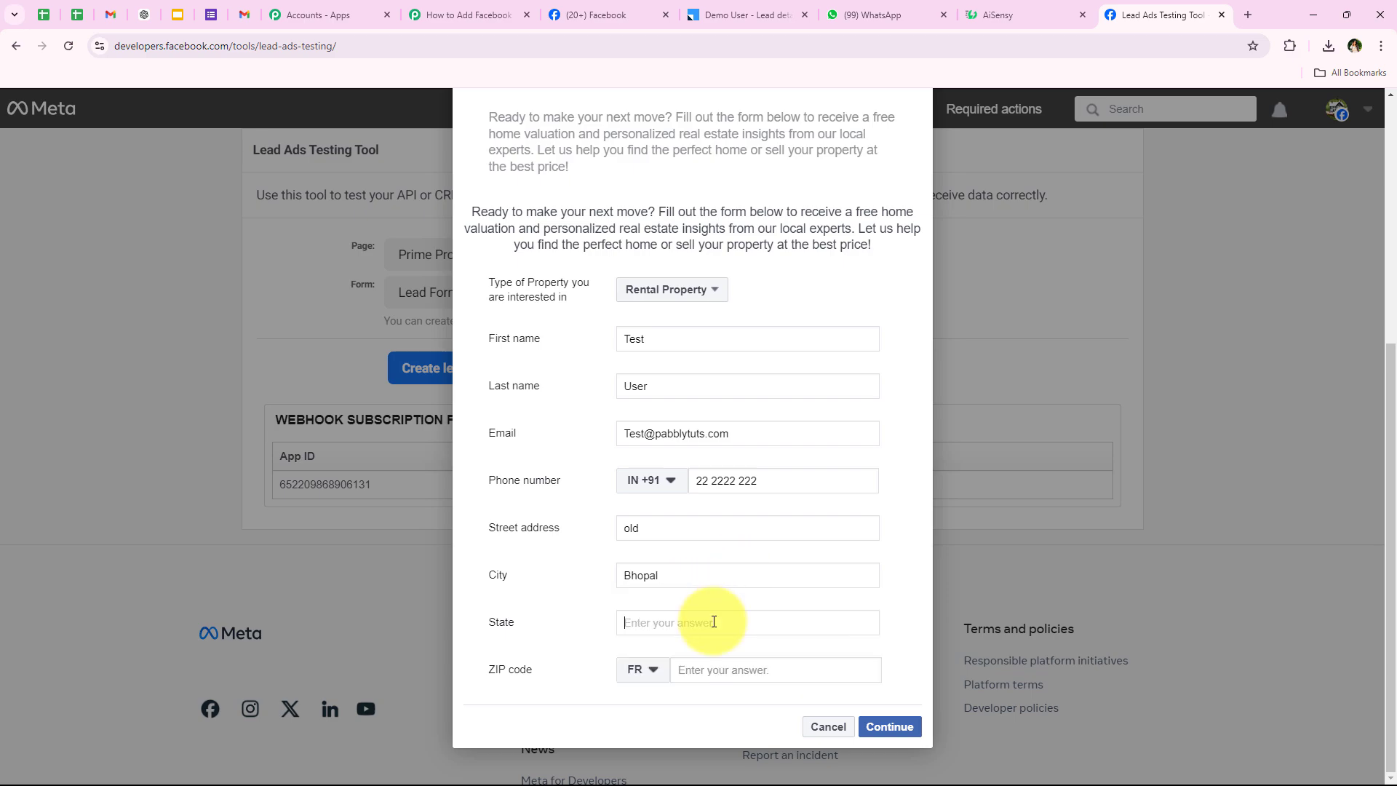
{"action": "type", "text": "Madhya Pradesh"}
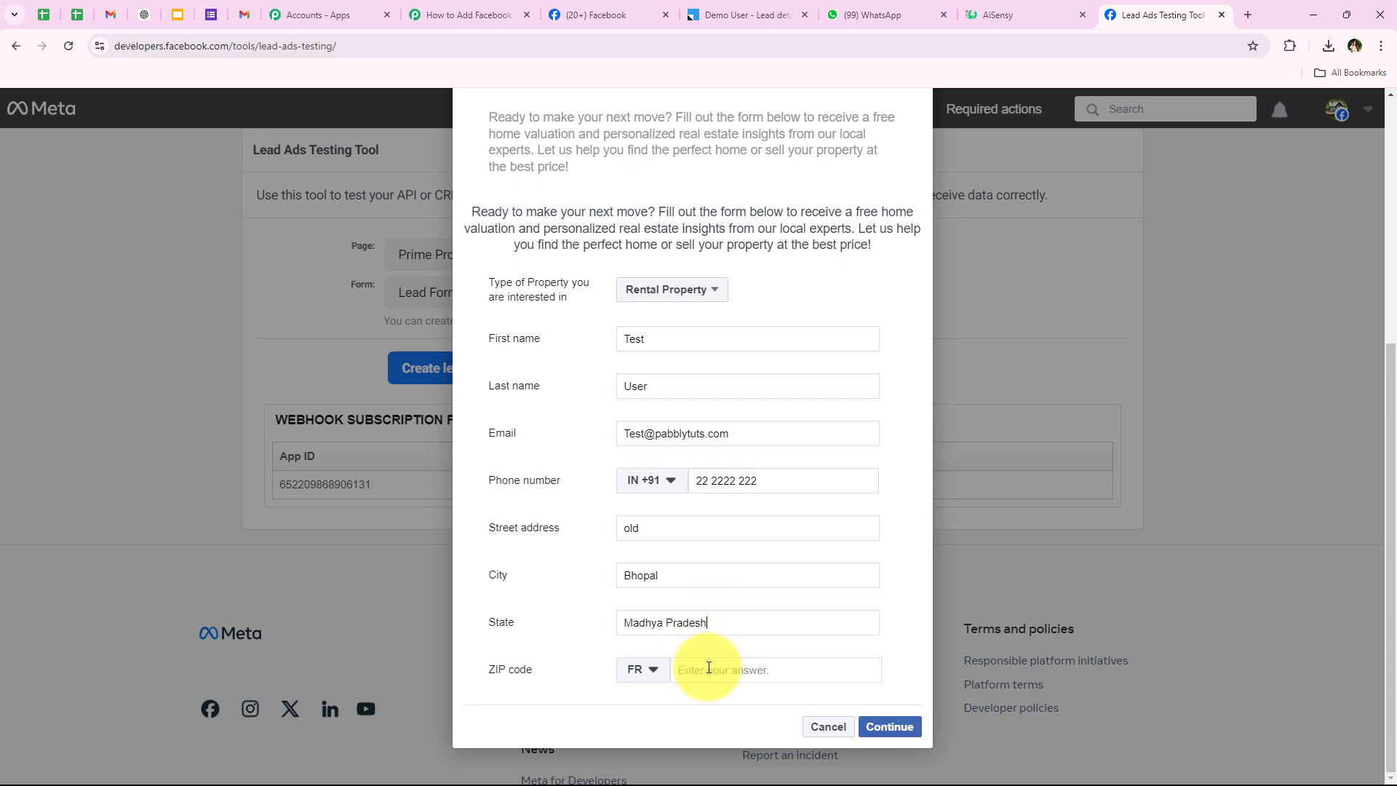
{"action": "left_click", "coordinate": [711, 665]}
{"action": "type", "text": "232323"}
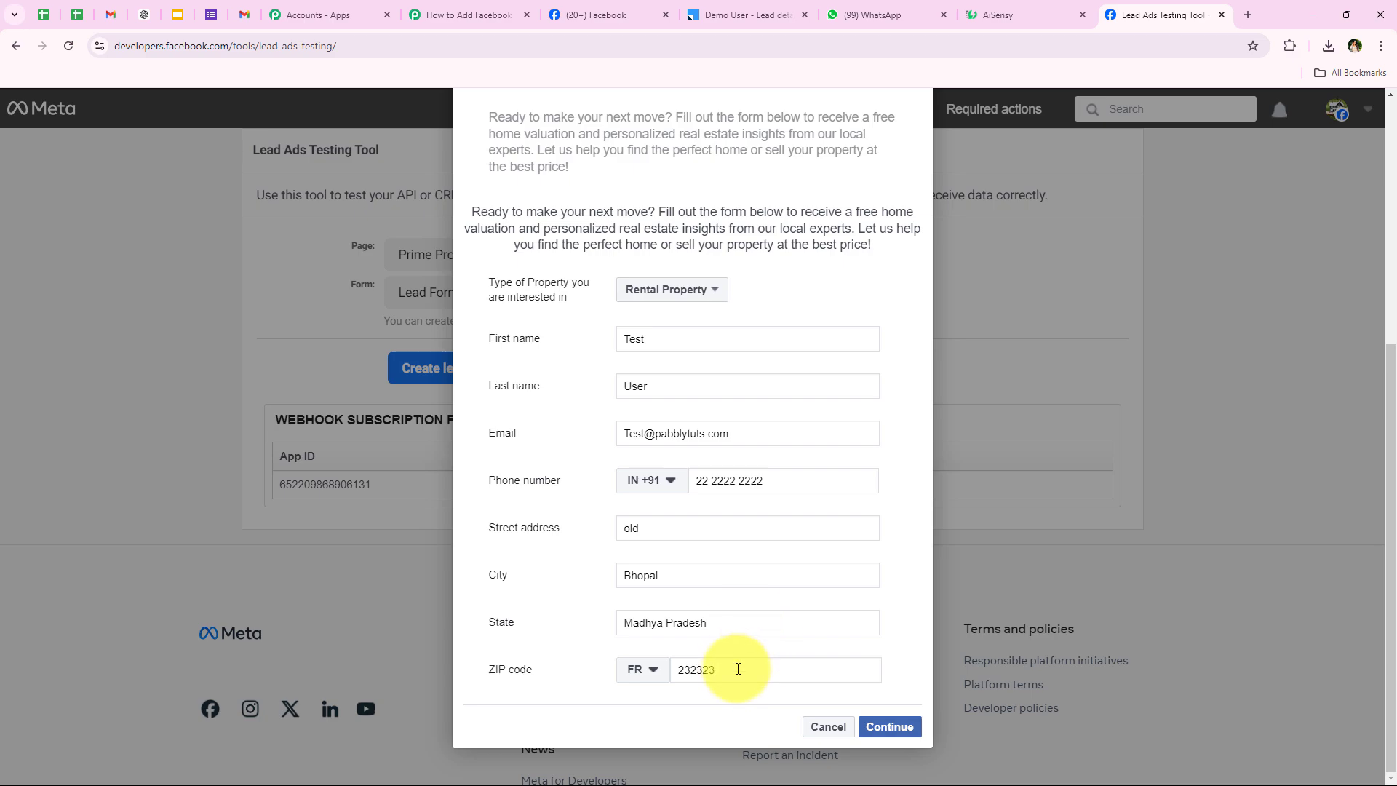
Submit the test lead, close the confirmation, and check the lead-sent message.
{"action": "left_click", "coordinate": [883, 726]}
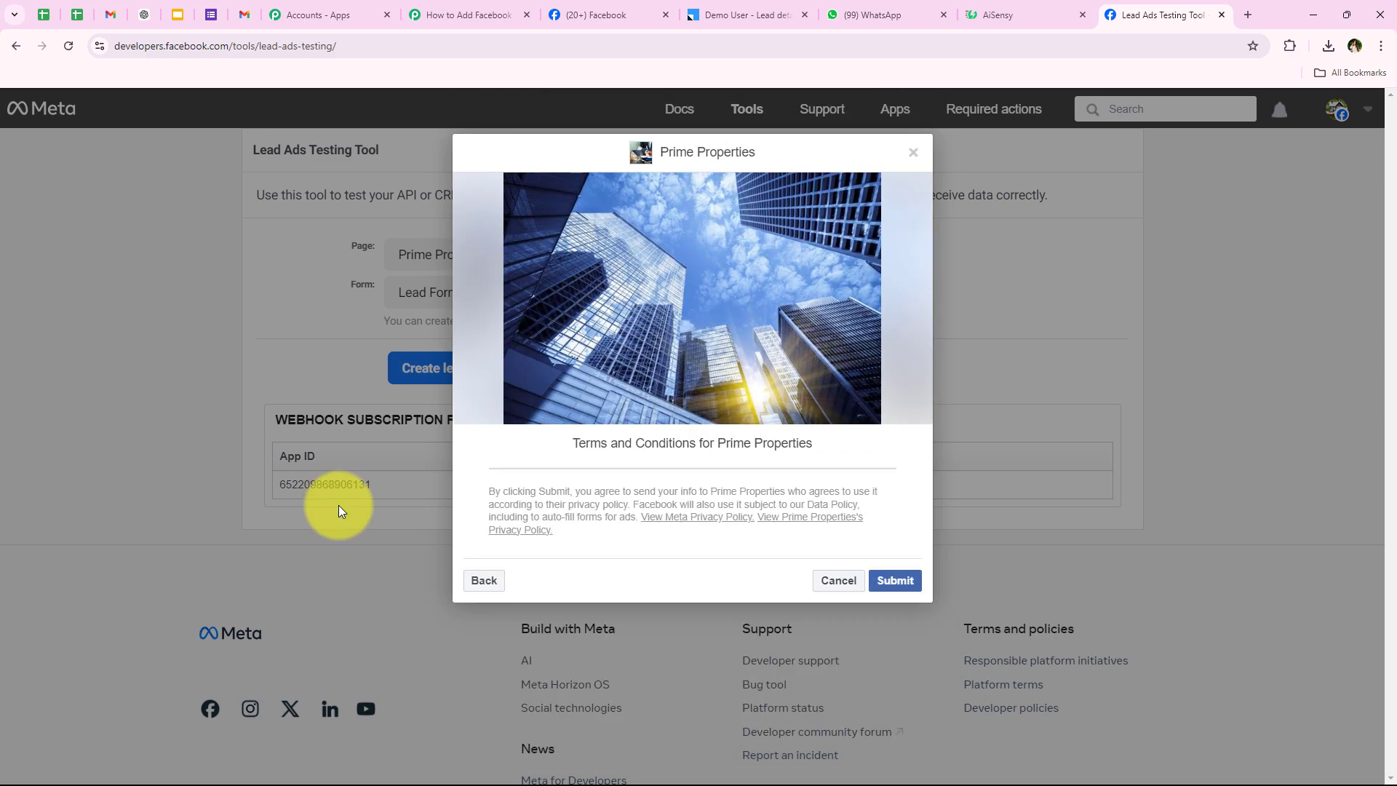
{"action": "left_click", "coordinate": [895, 579]}
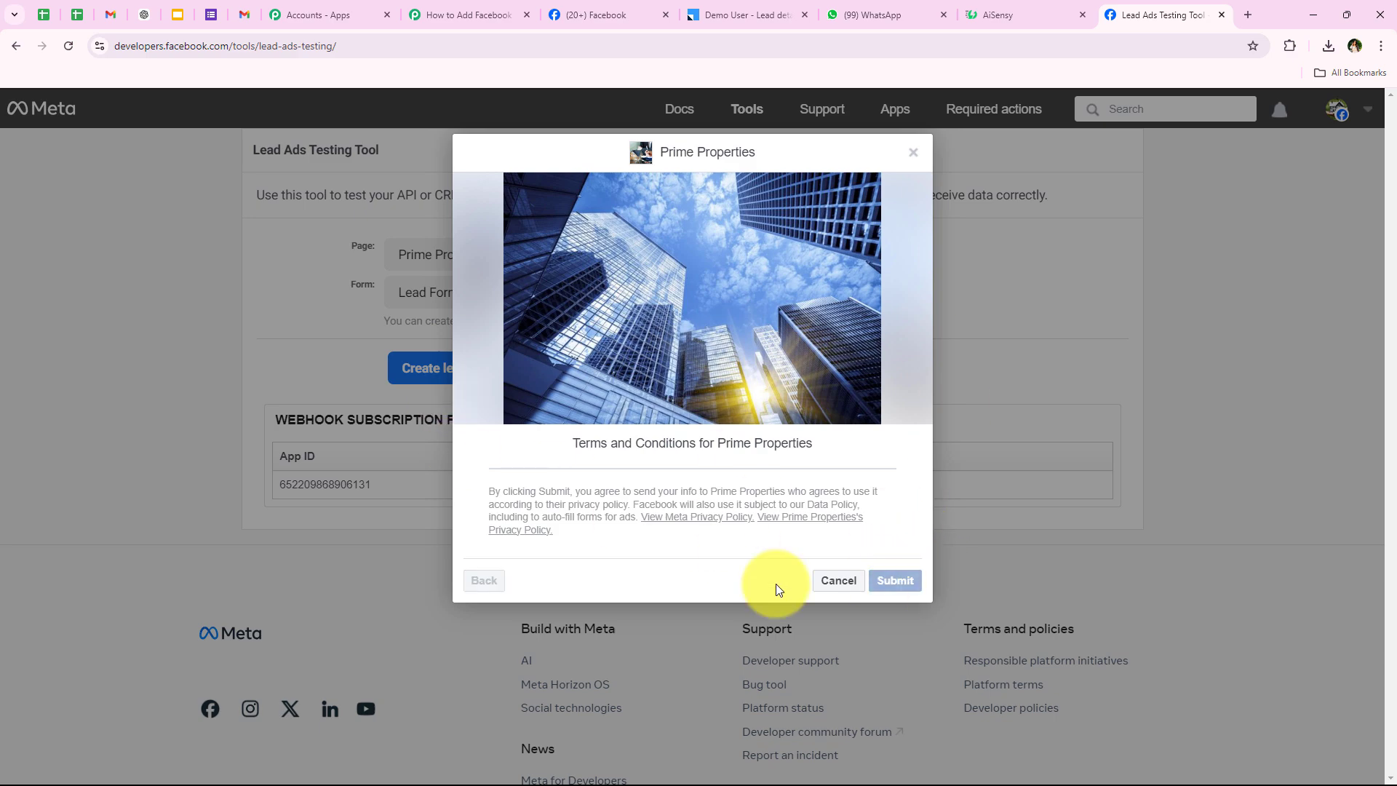
{"action": "left_click", "coordinate": [828, 580]}
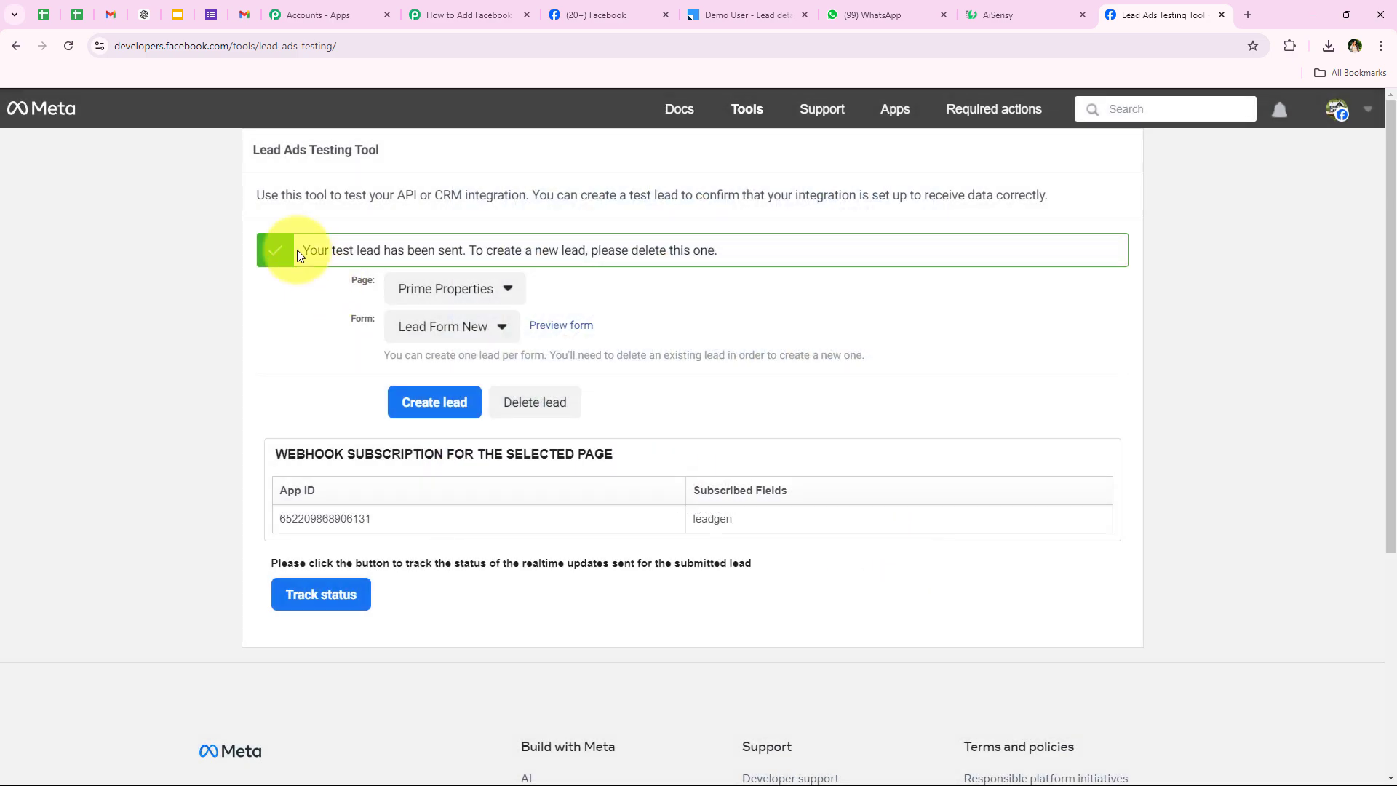
{"action": "left_click_drag", "start_coordinate": [297, 250], "coordinate": [466, 251]}
{"action": "left_click", "coordinate": [212, 400]}
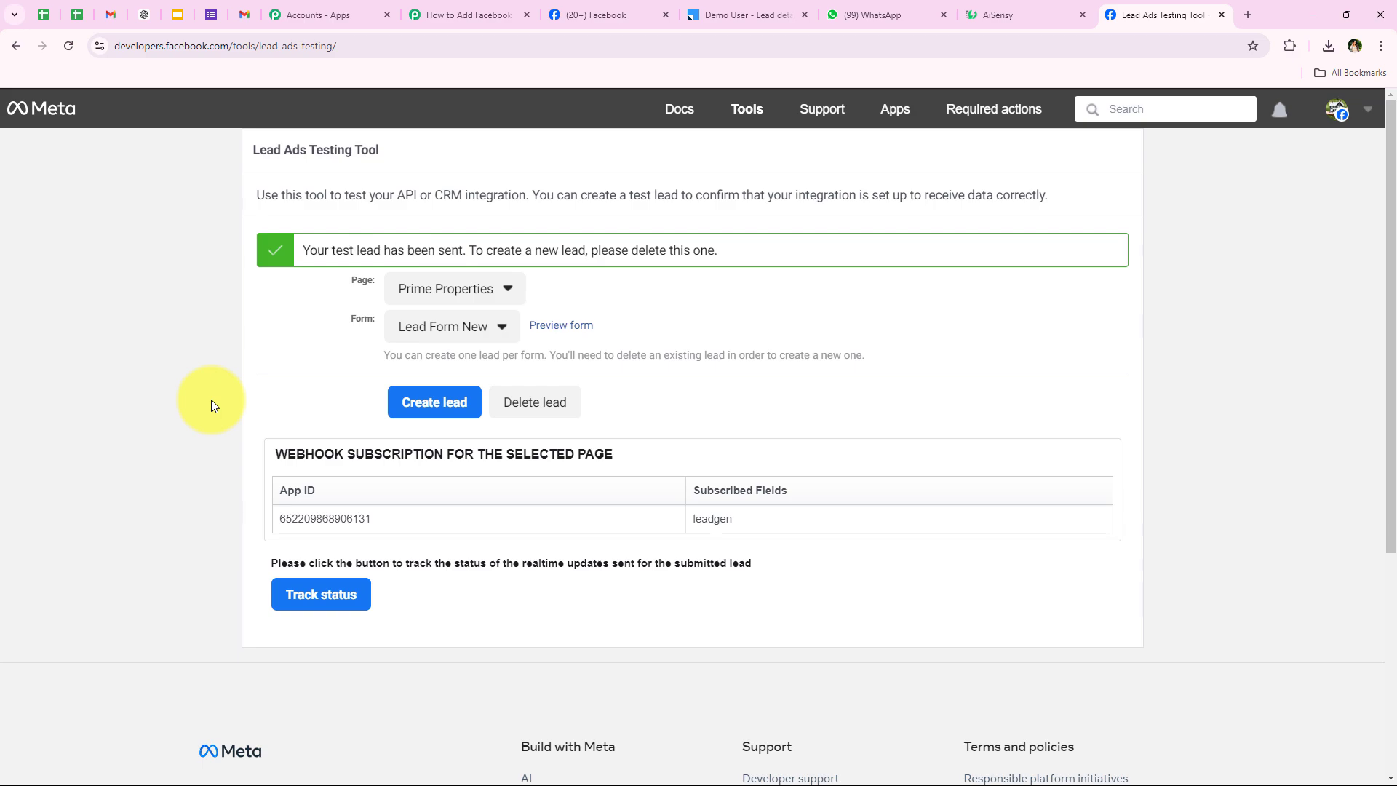
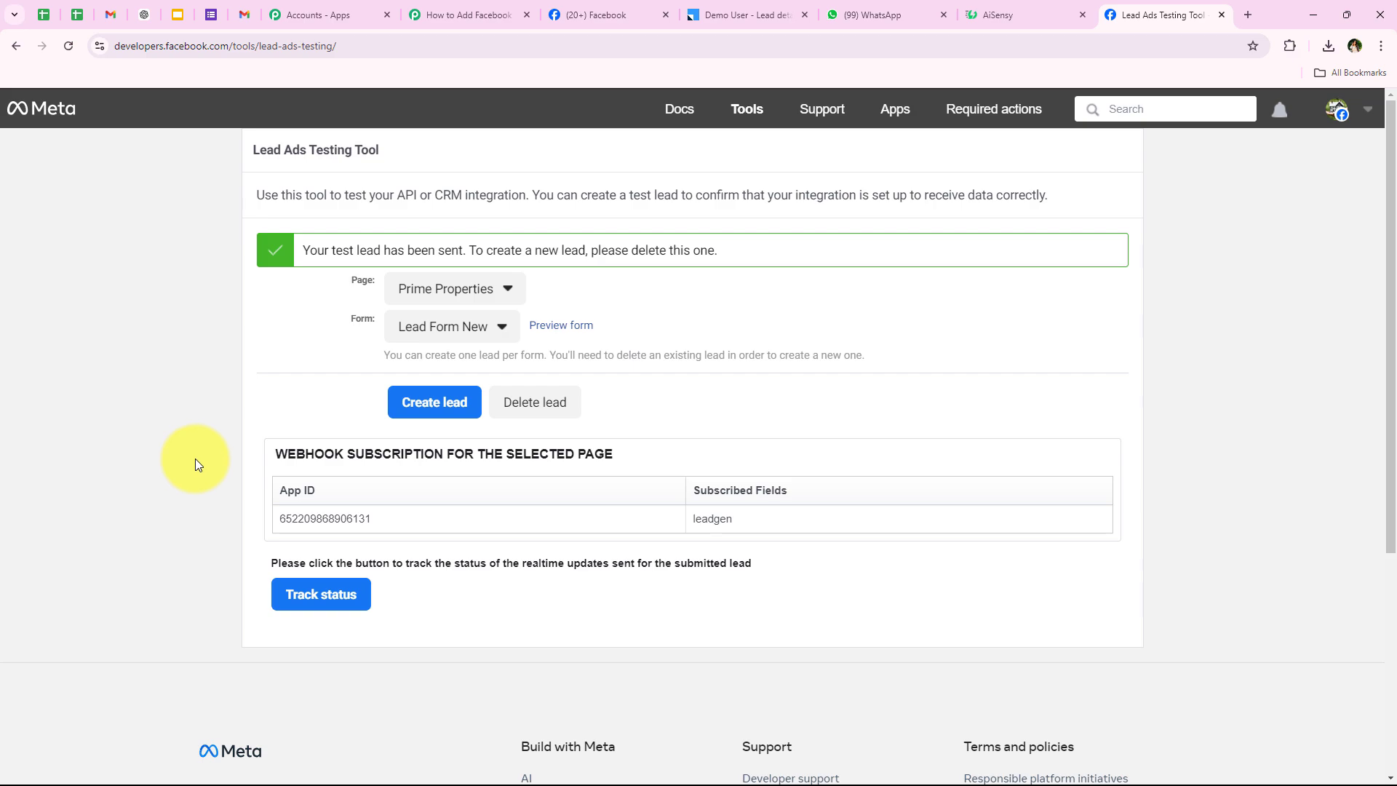
Switch from the Meta testing tool to the Demo User lead details in LeadSquared.
{"action": "left_click", "coordinate": [743, 8]}
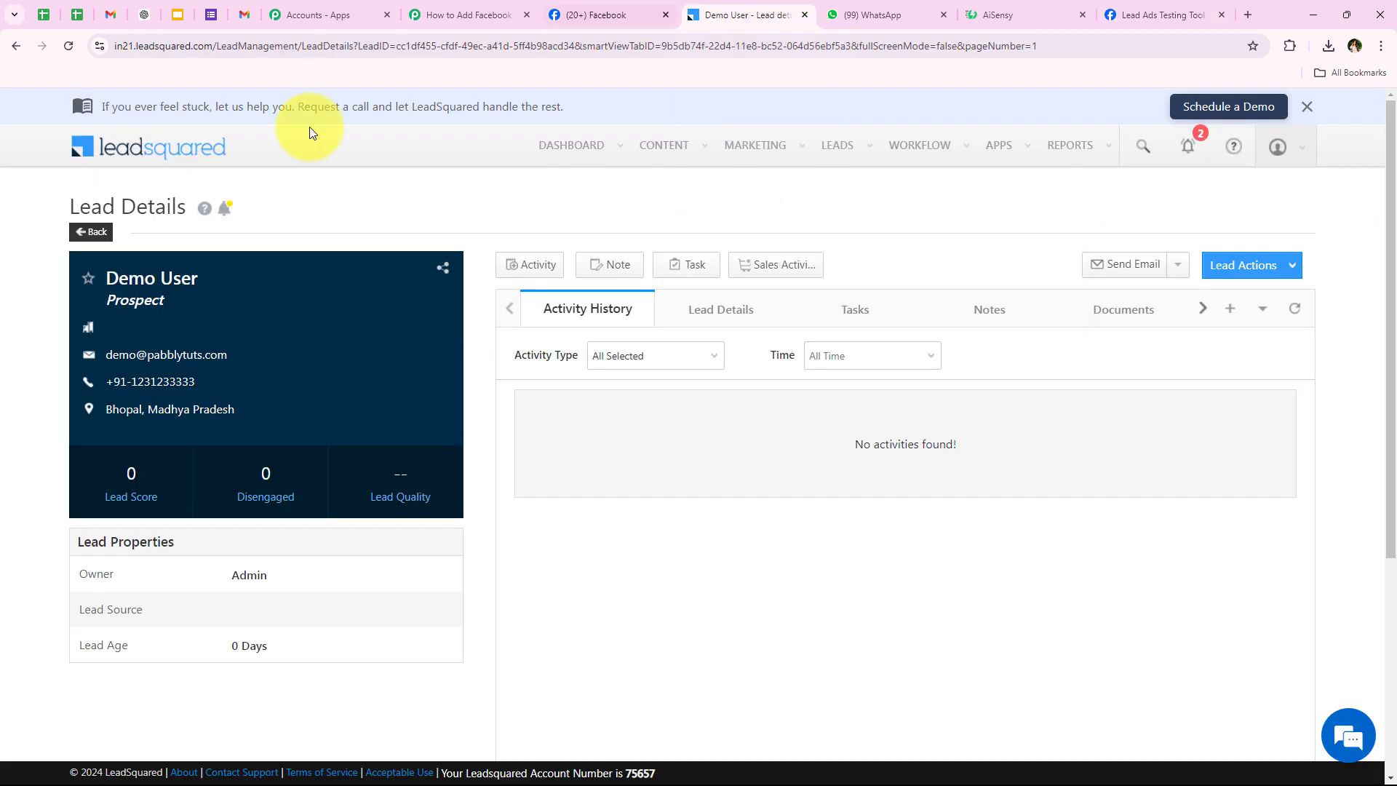
Go back to Smart Views and open the new Test User lead to confirm its phone and Bhopal location.
{"action": "left_click", "coordinate": [86, 230]}
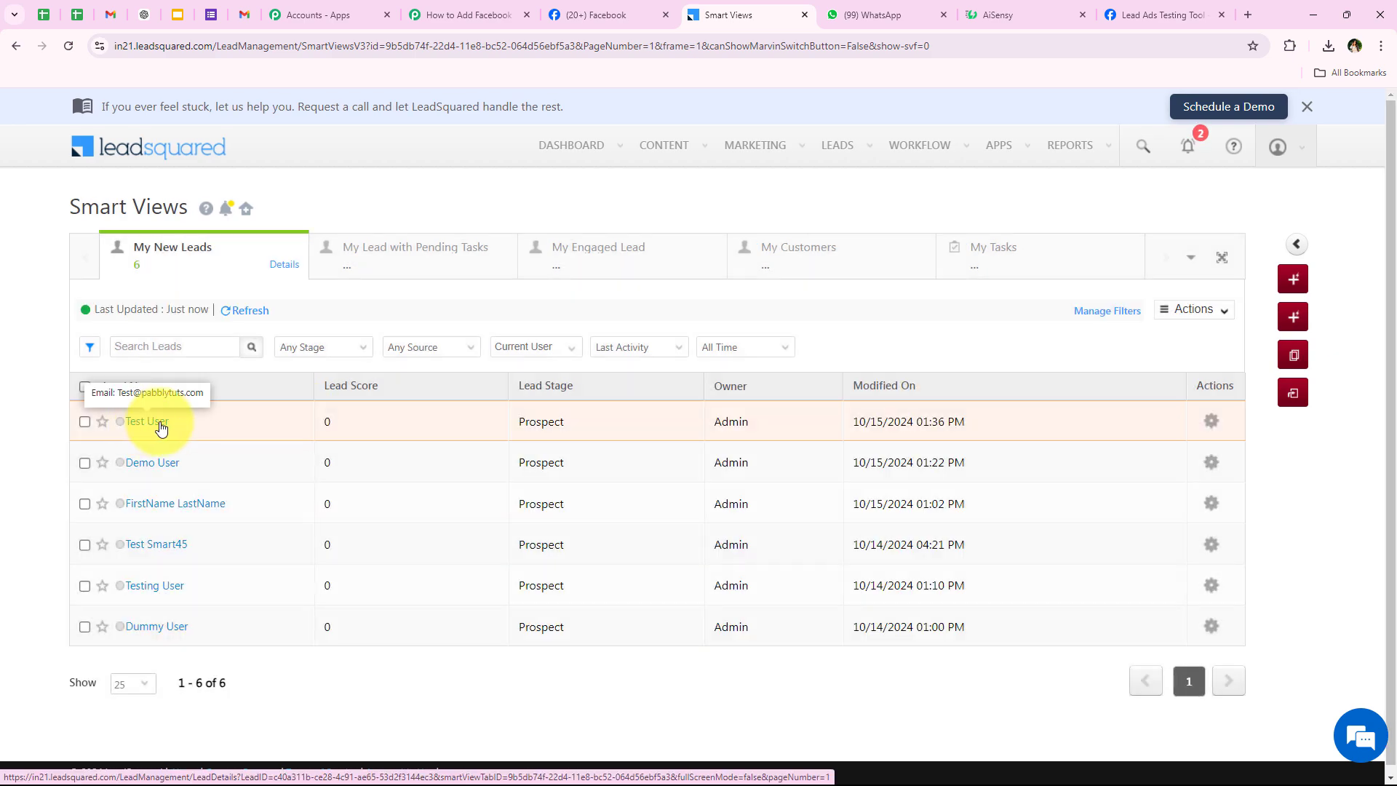
{"action": "left_click", "coordinate": [160, 428]}
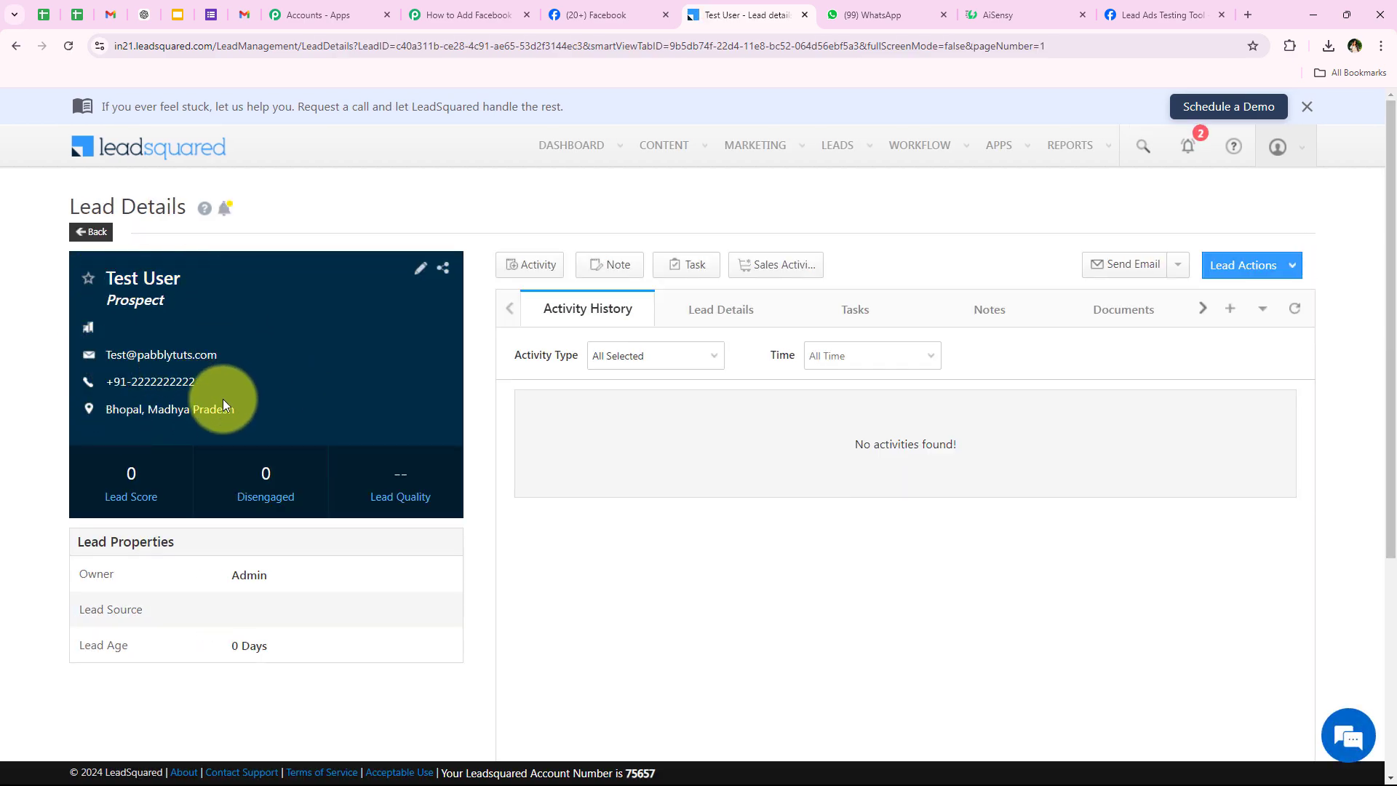
{"action": "mouse_move", "coordinate": [223, 404]}
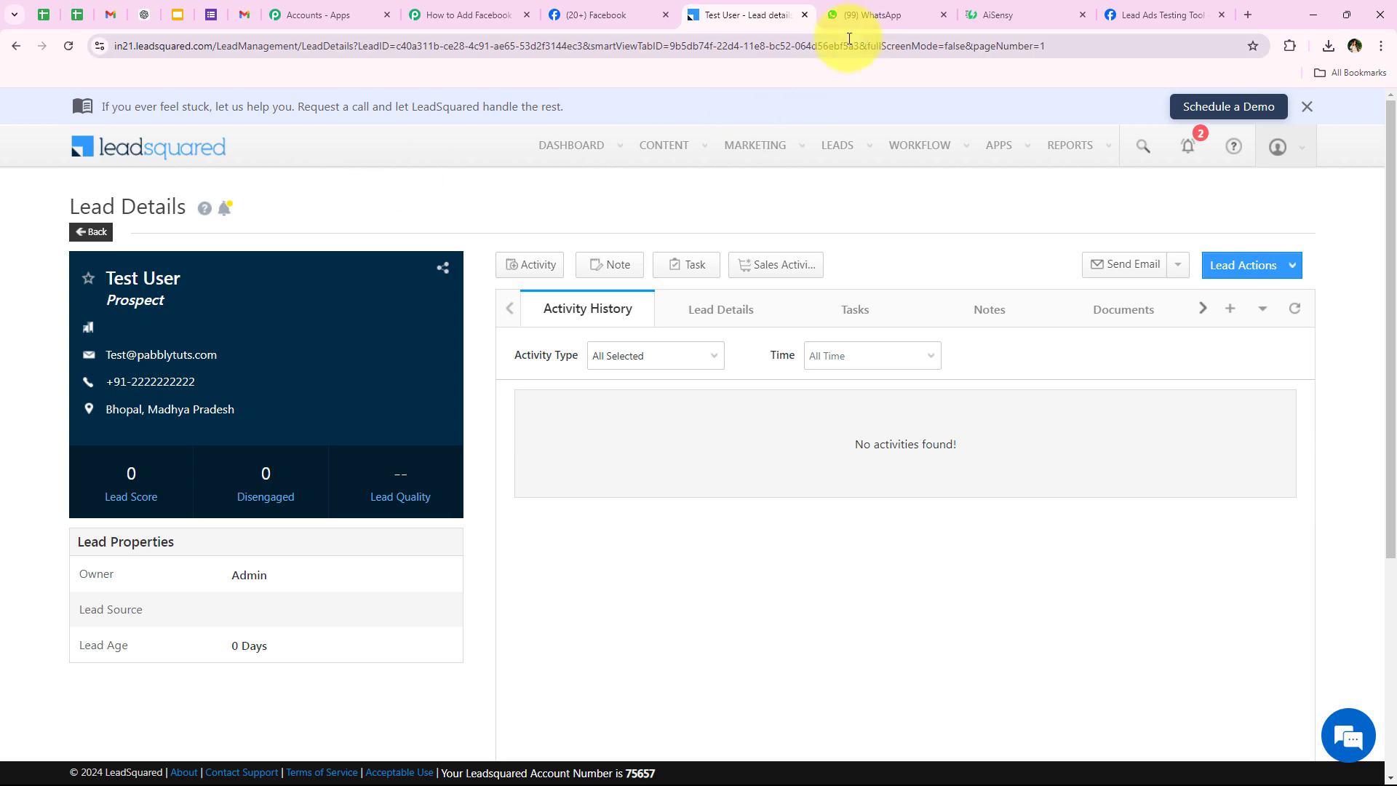
{"action": "left_click", "coordinate": [876, 14]}
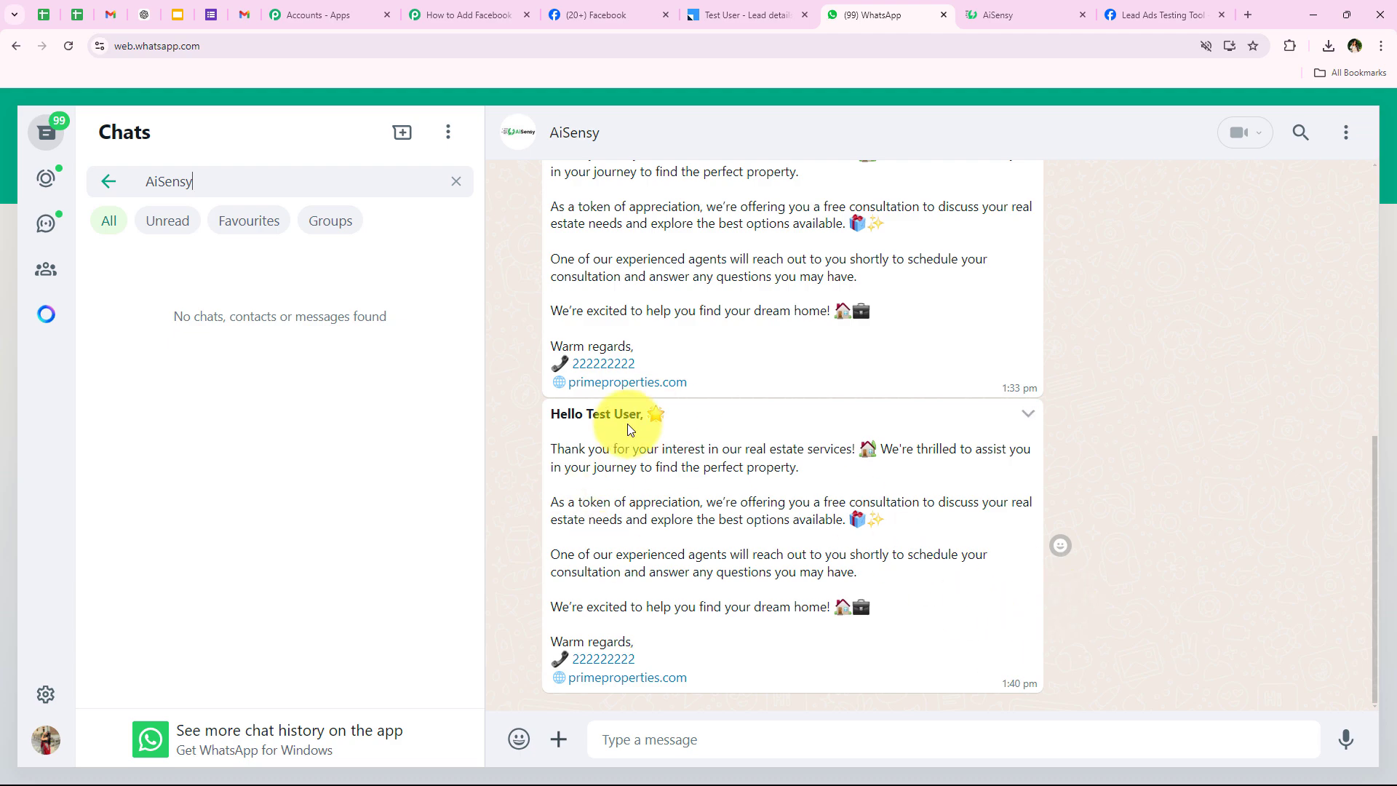
Scroll the AiSensy WhatsApp chat to review the Demo User and Test User welcome messages.
{"action": "scroll", "coordinate": [539, 514], "scroll_direction": "up", "scroll_amount": 1}
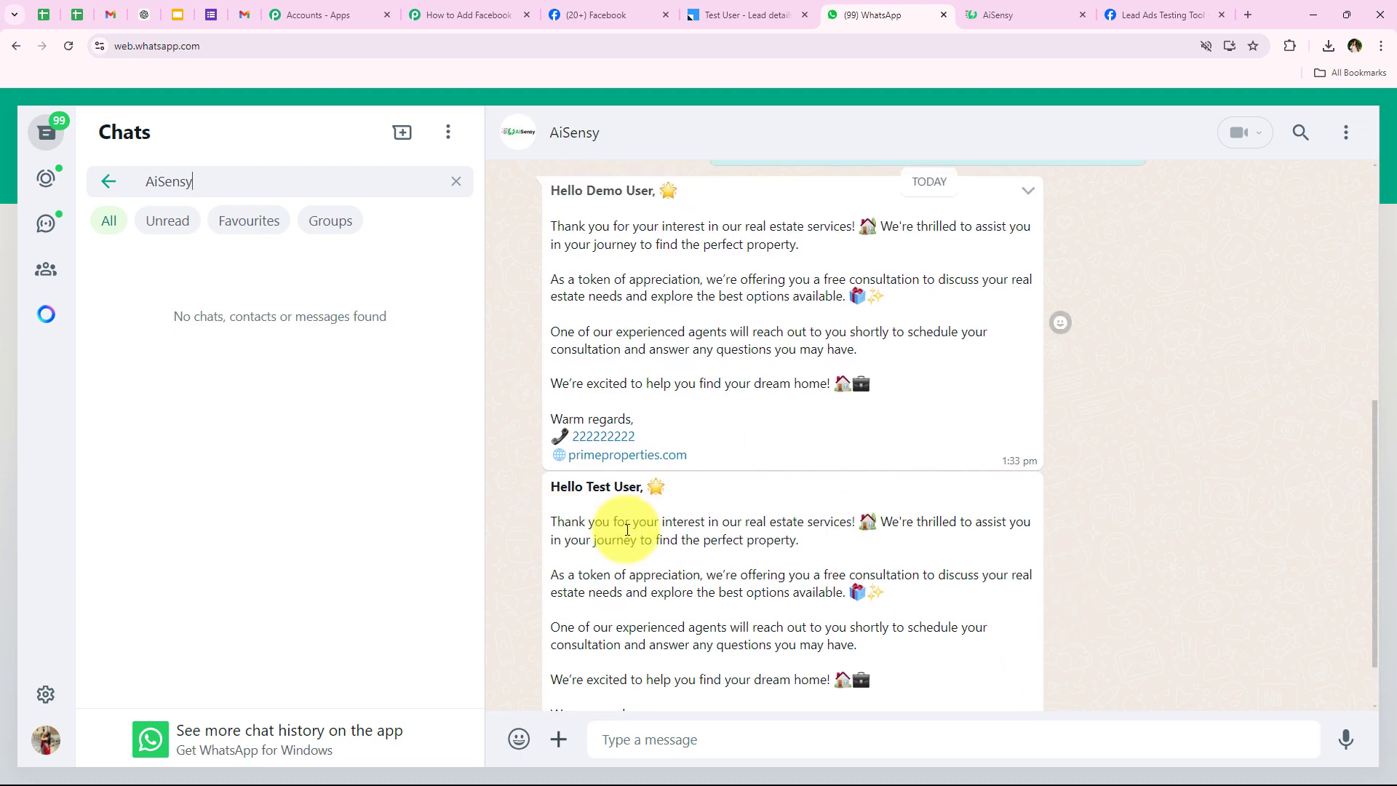
{"action": "scroll", "coordinate": [616, 575], "scroll_direction": "down", "scroll_amount": 1}
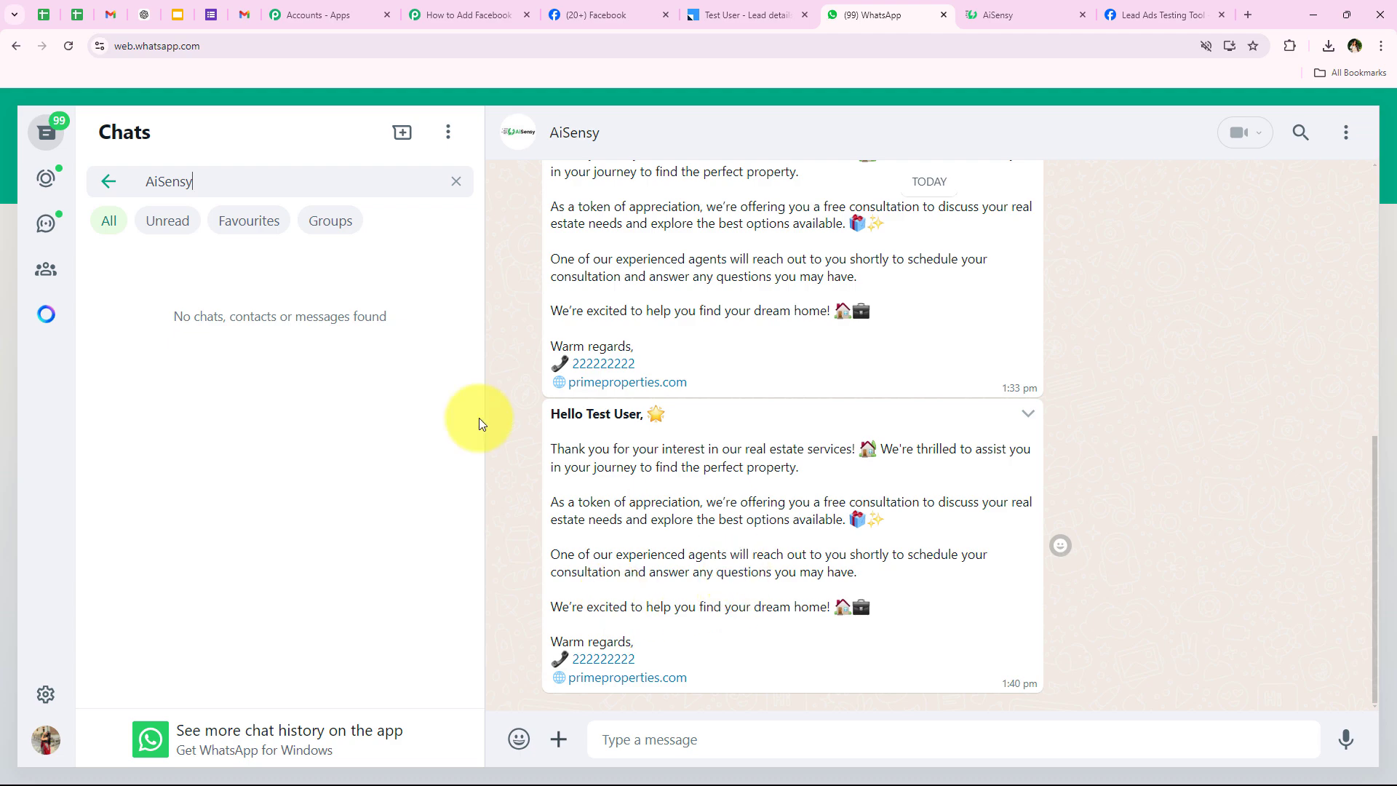
Return to the Pabbly workflow and scroll through its Facebook, LeadSquared and AiSensy steps.
{"action": "left_click", "coordinate": [470, 15]}
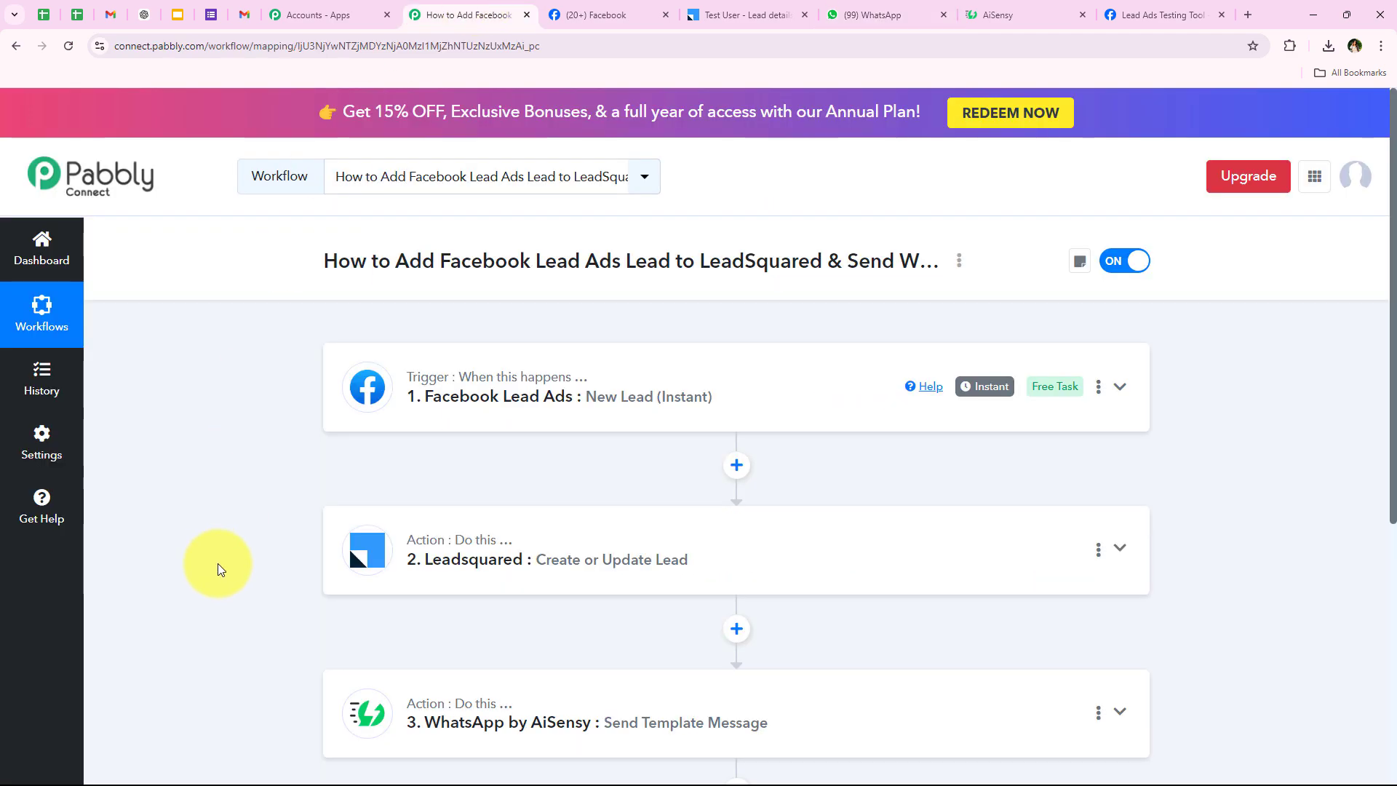
{"action": "scroll", "coordinate": [217, 563], "scroll_direction": "down", "scroll_amount": 1}
{"action": "scroll", "coordinate": [220, 563], "scroll_direction": "up", "scroll_amount": 1}
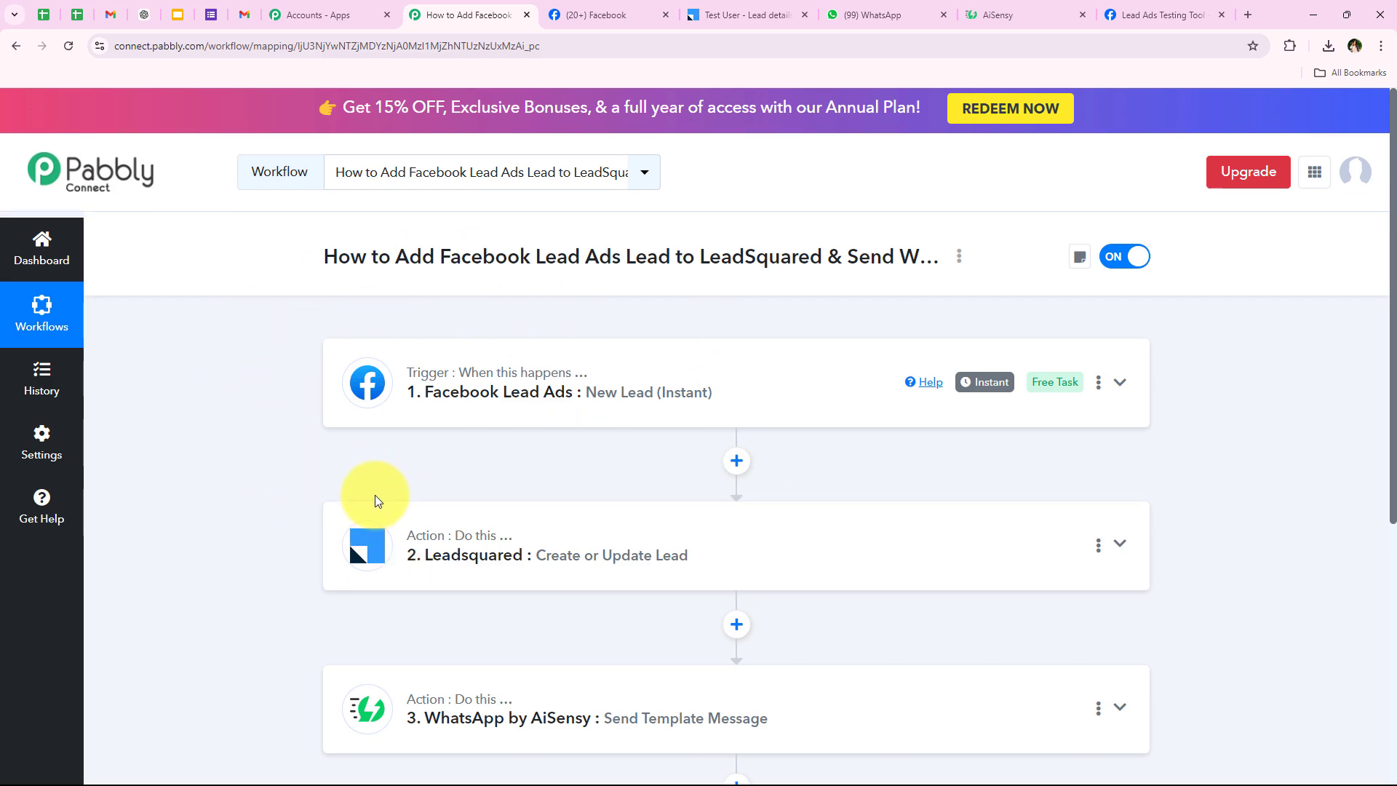
{"action": "scroll", "coordinate": [373, 502], "scroll_direction": "down", "scroll_amount": 1}
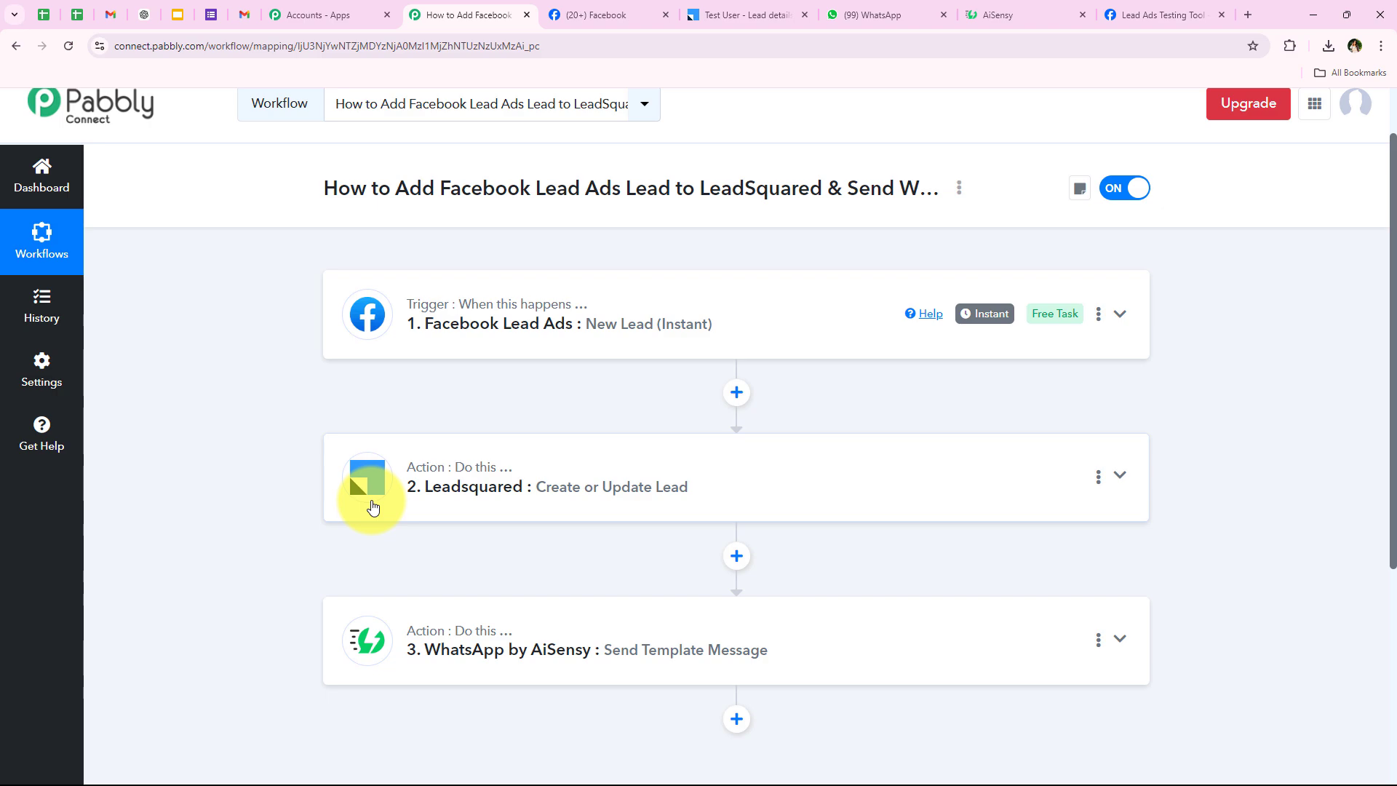
{"action": "scroll", "coordinate": [288, 554], "scroll_direction": "up", "scroll_amount": 1}
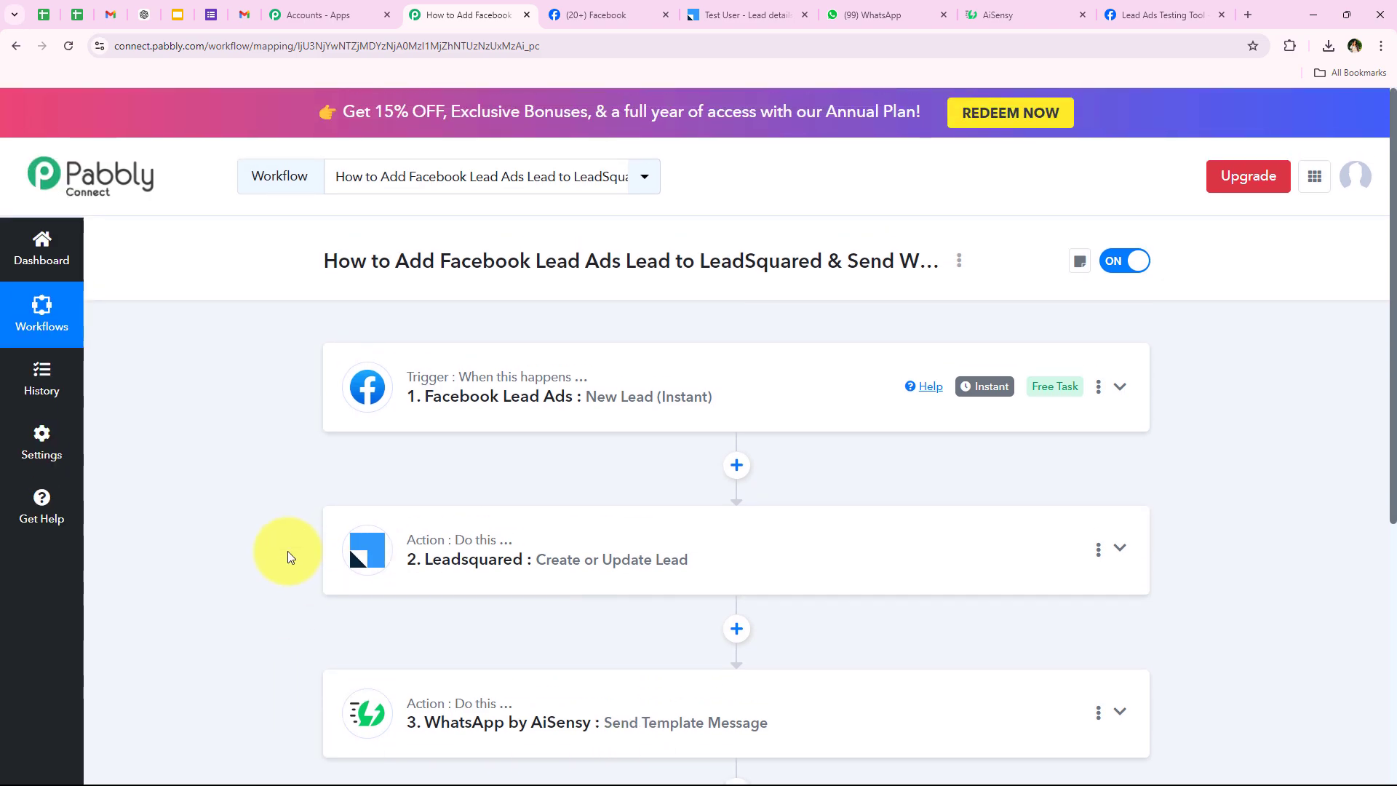
In the LeadSquared lead list, select the Test User and Demo User leads.
{"action": "left_click", "coordinate": [698, 14]}
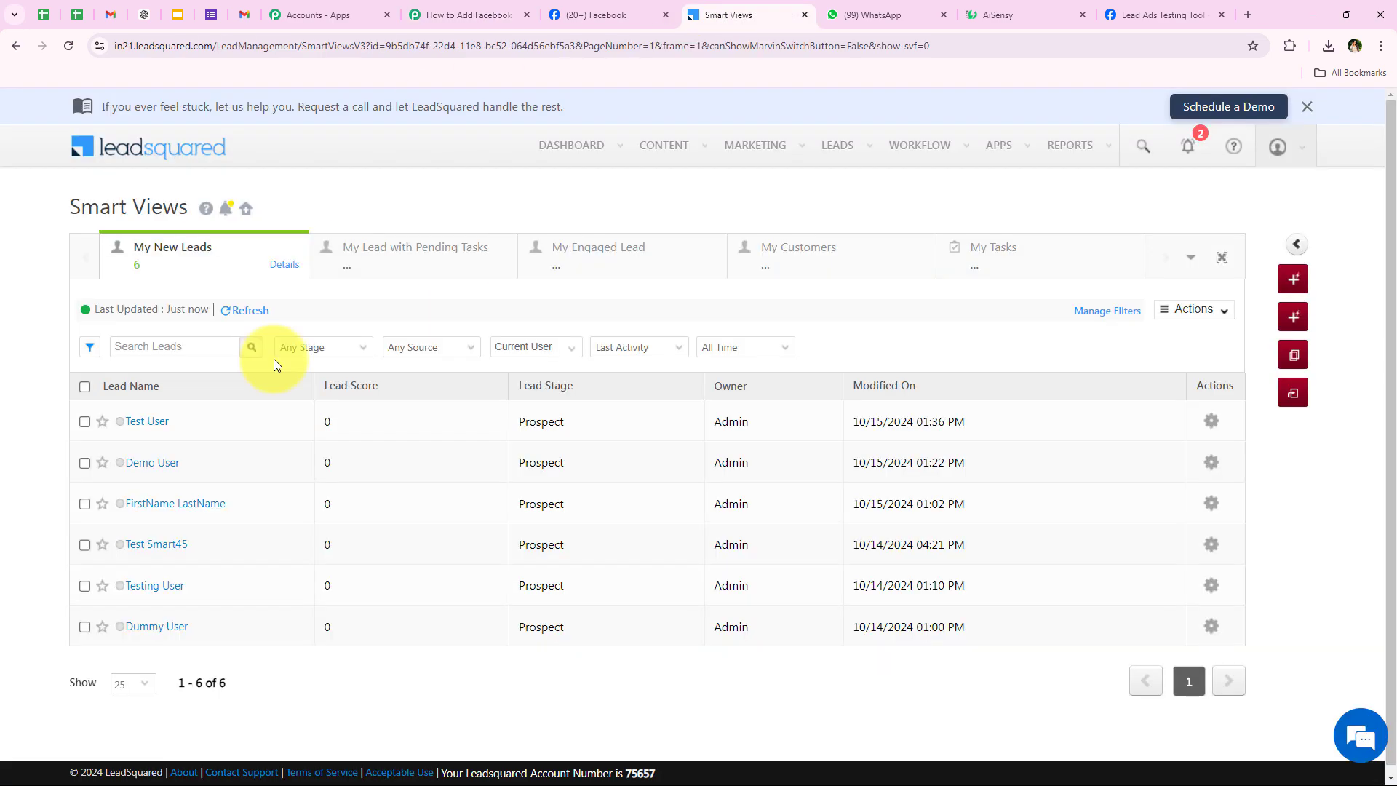
{"action": "left_click", "coordinate": [84, 421]}
{"action": "left_click", "coordinate": [84, 462]}
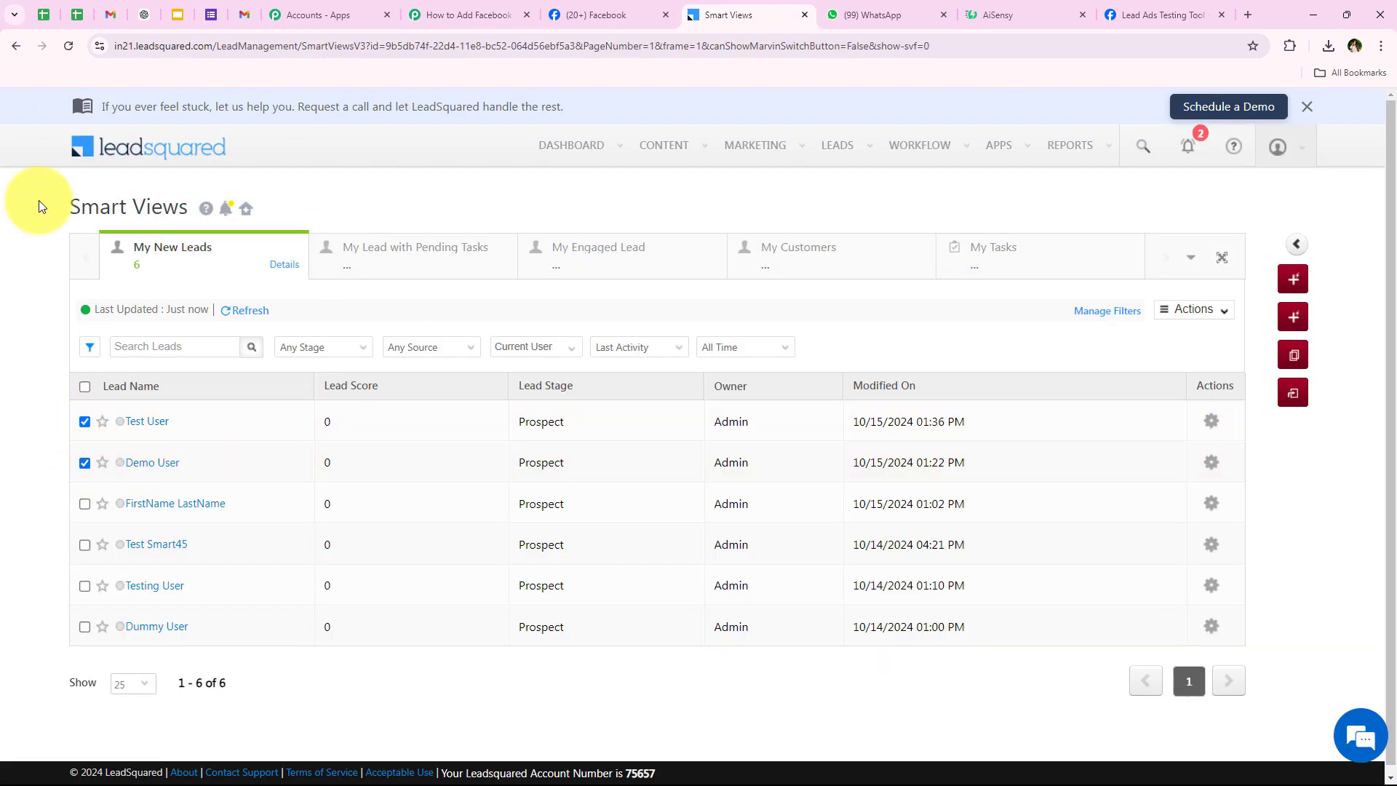
Review both welcome messages in the WhatsApp chat, then return to the Pabbly workflow.
{"action": "left_click", "coordinate": [873, 14]}
{"action": "scroll", "coordinate": [593, 480], "scroll_direction": "up", "scroll_amount": 2}
{"action": "scroll", "coordinate": [592, 480], "scroll_direction": "down", "scroll_amount": 2}
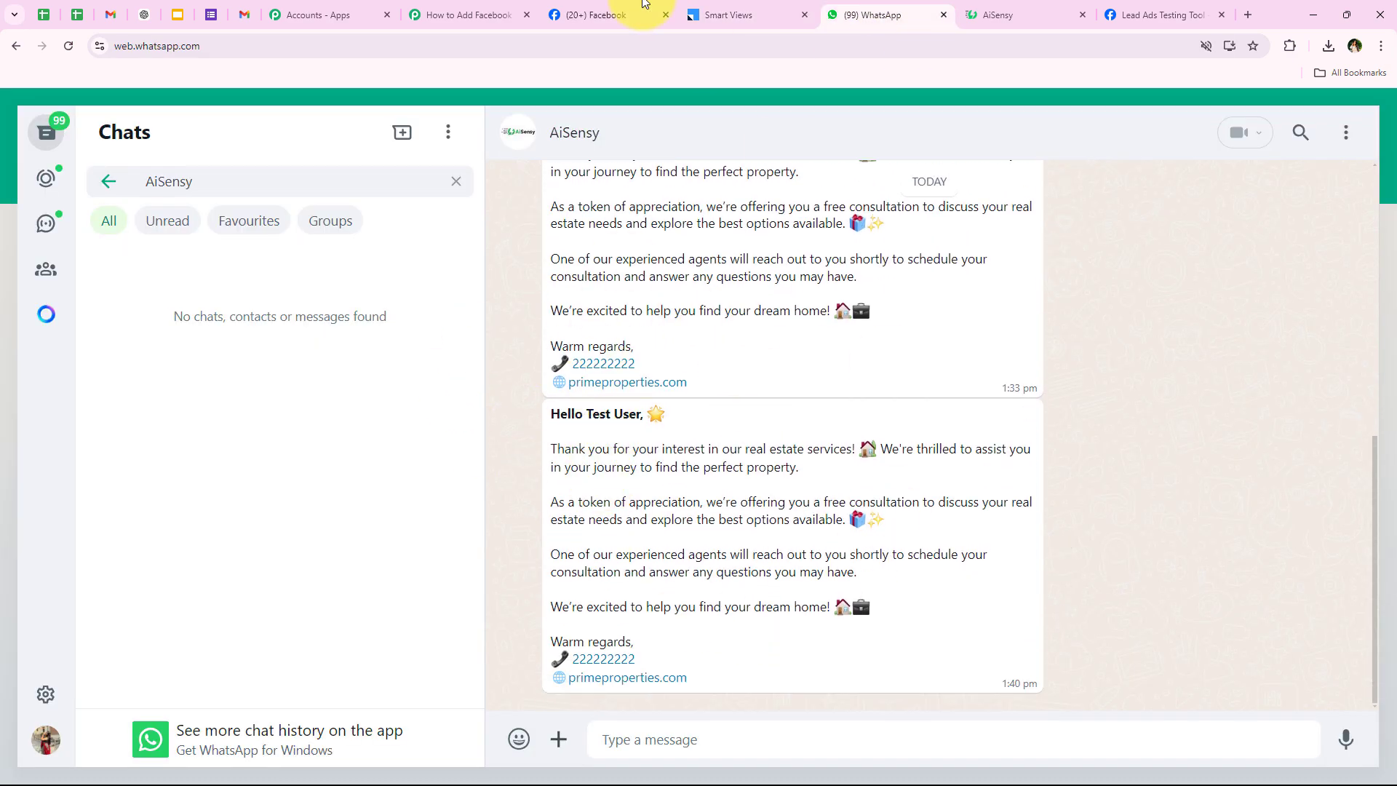
{"action": "left_click", "coordinate": [464, 9]}
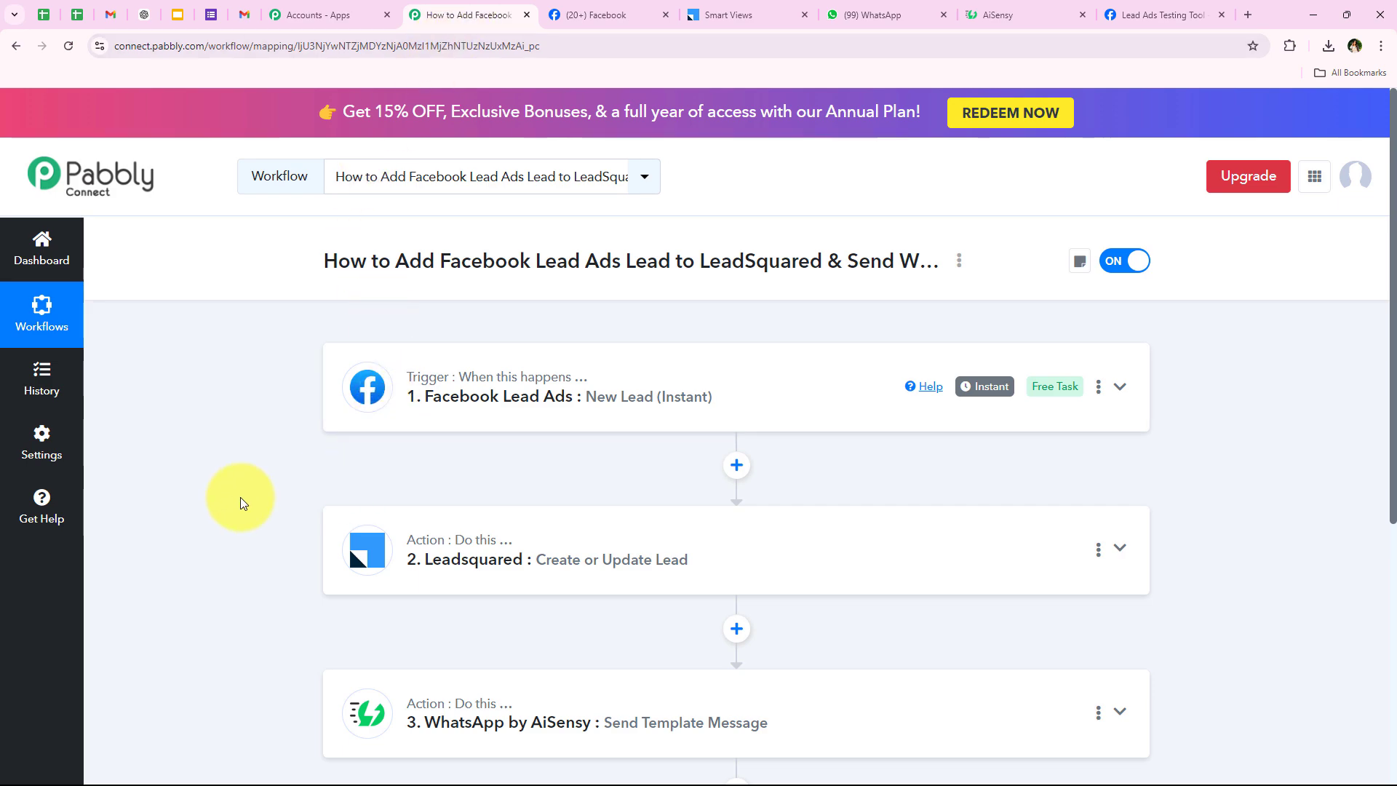